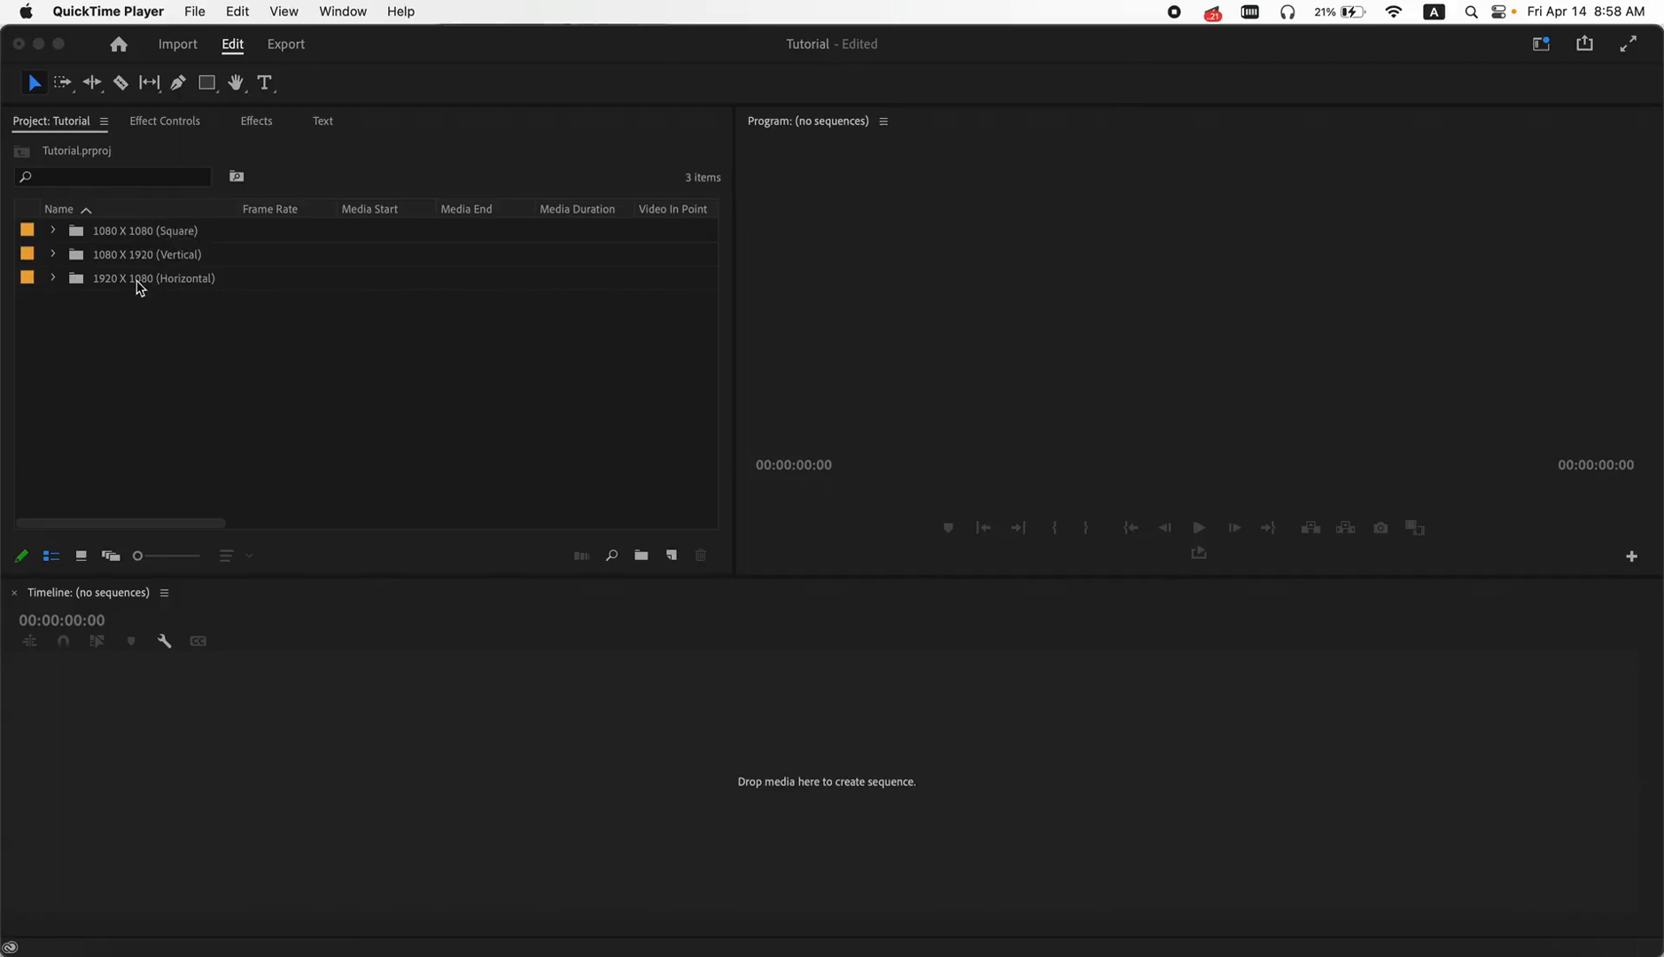
- Open the (Square) sequence from the 1080 X 1080 (Square) bin and scrub through its clips to 00:00:14:16
left_click(60, 233)
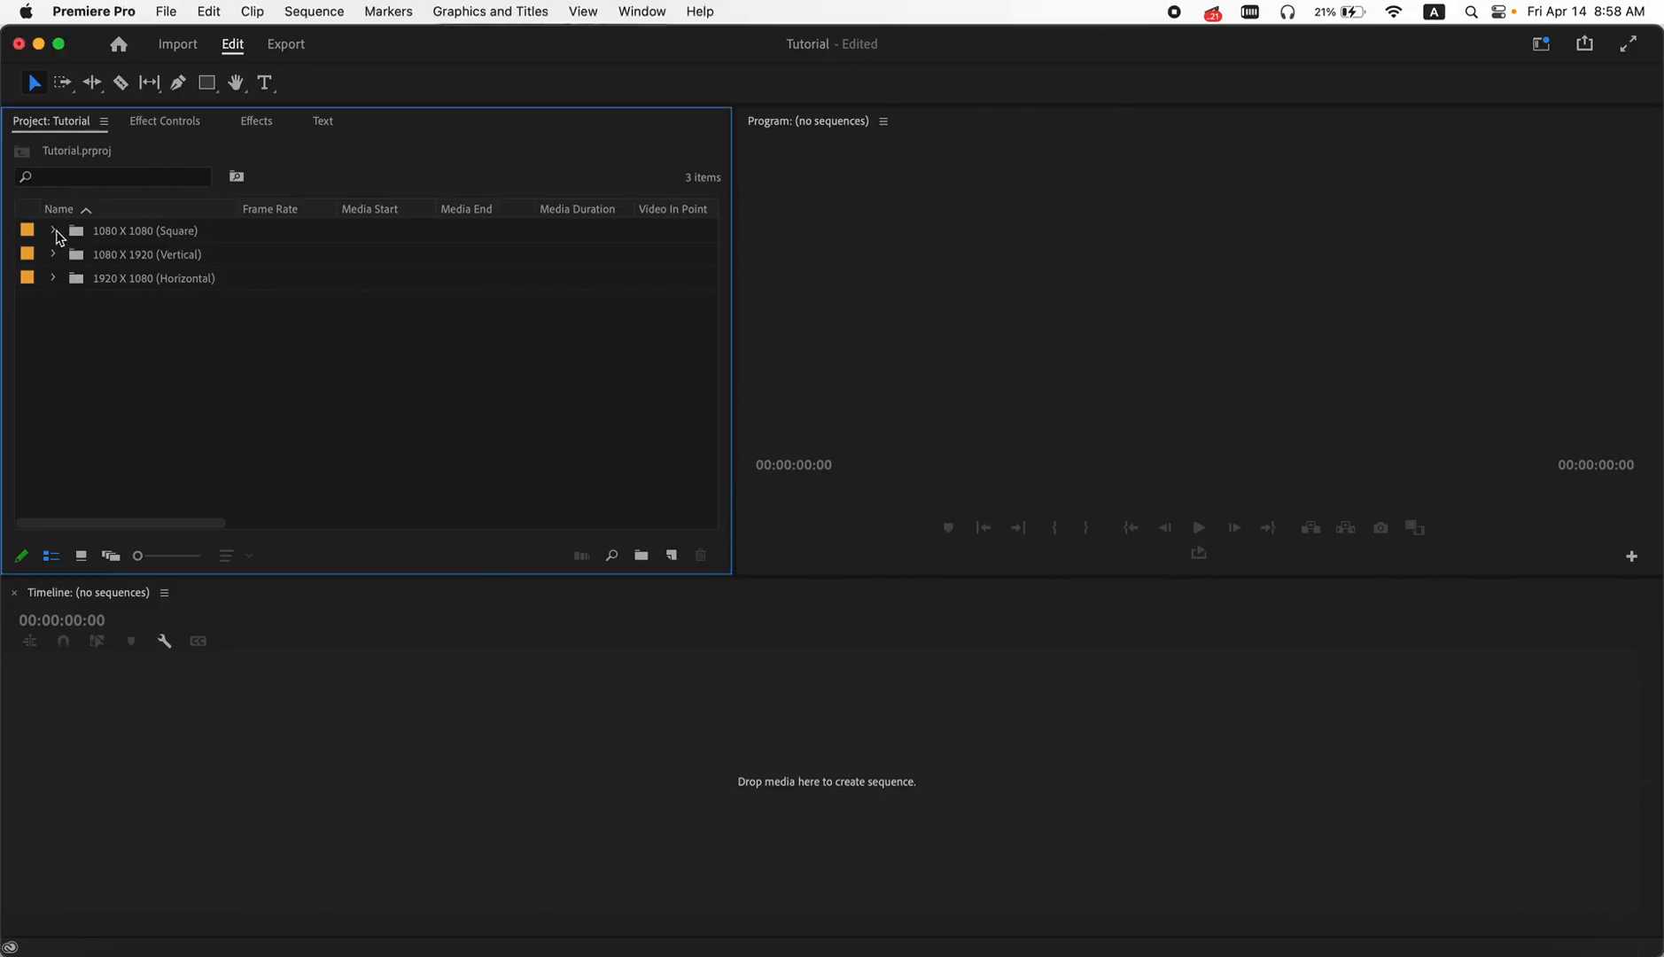
left_click(59, 231)
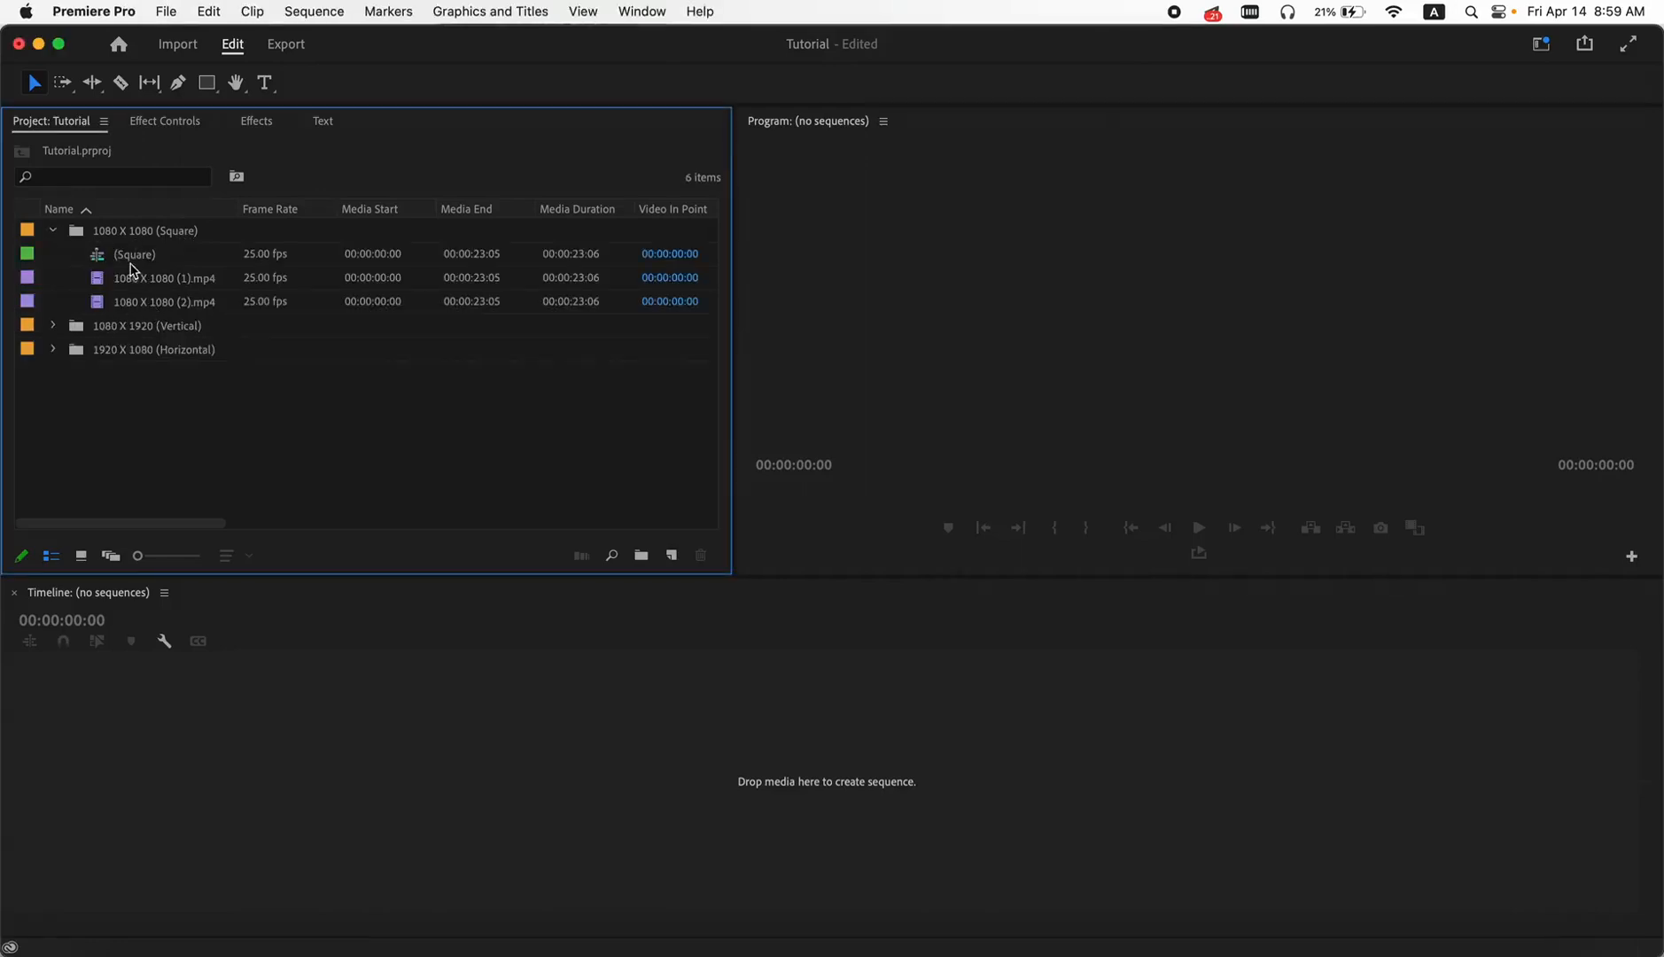
left_click(131, 258)
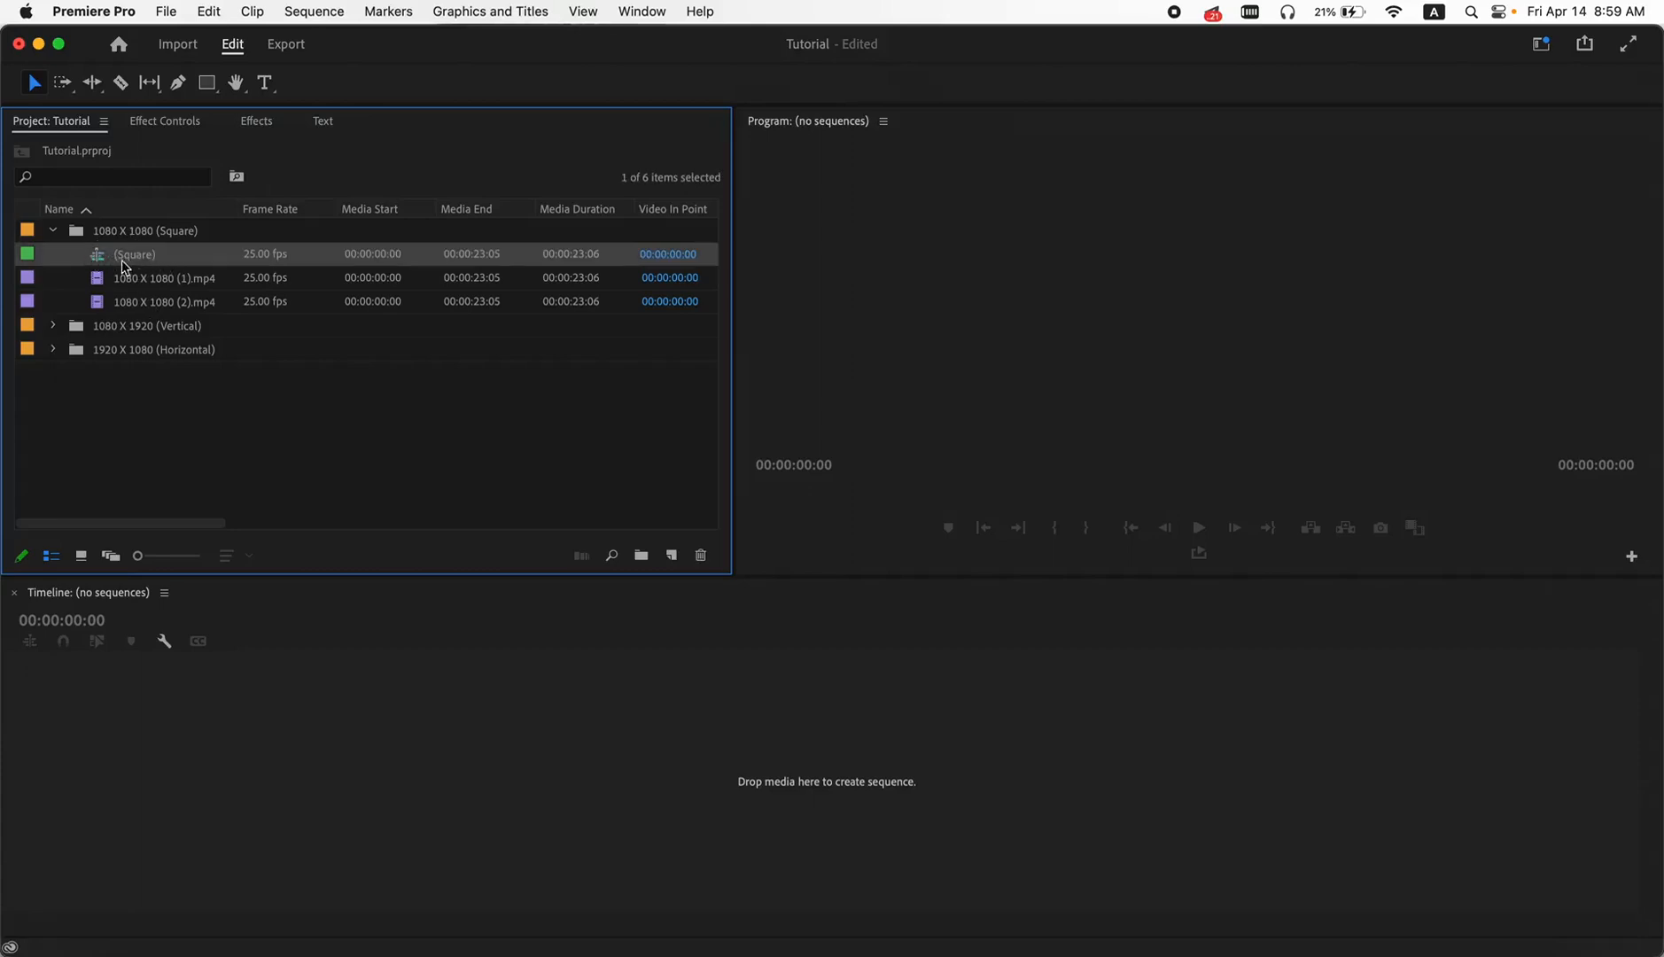
double_click(100, 257)
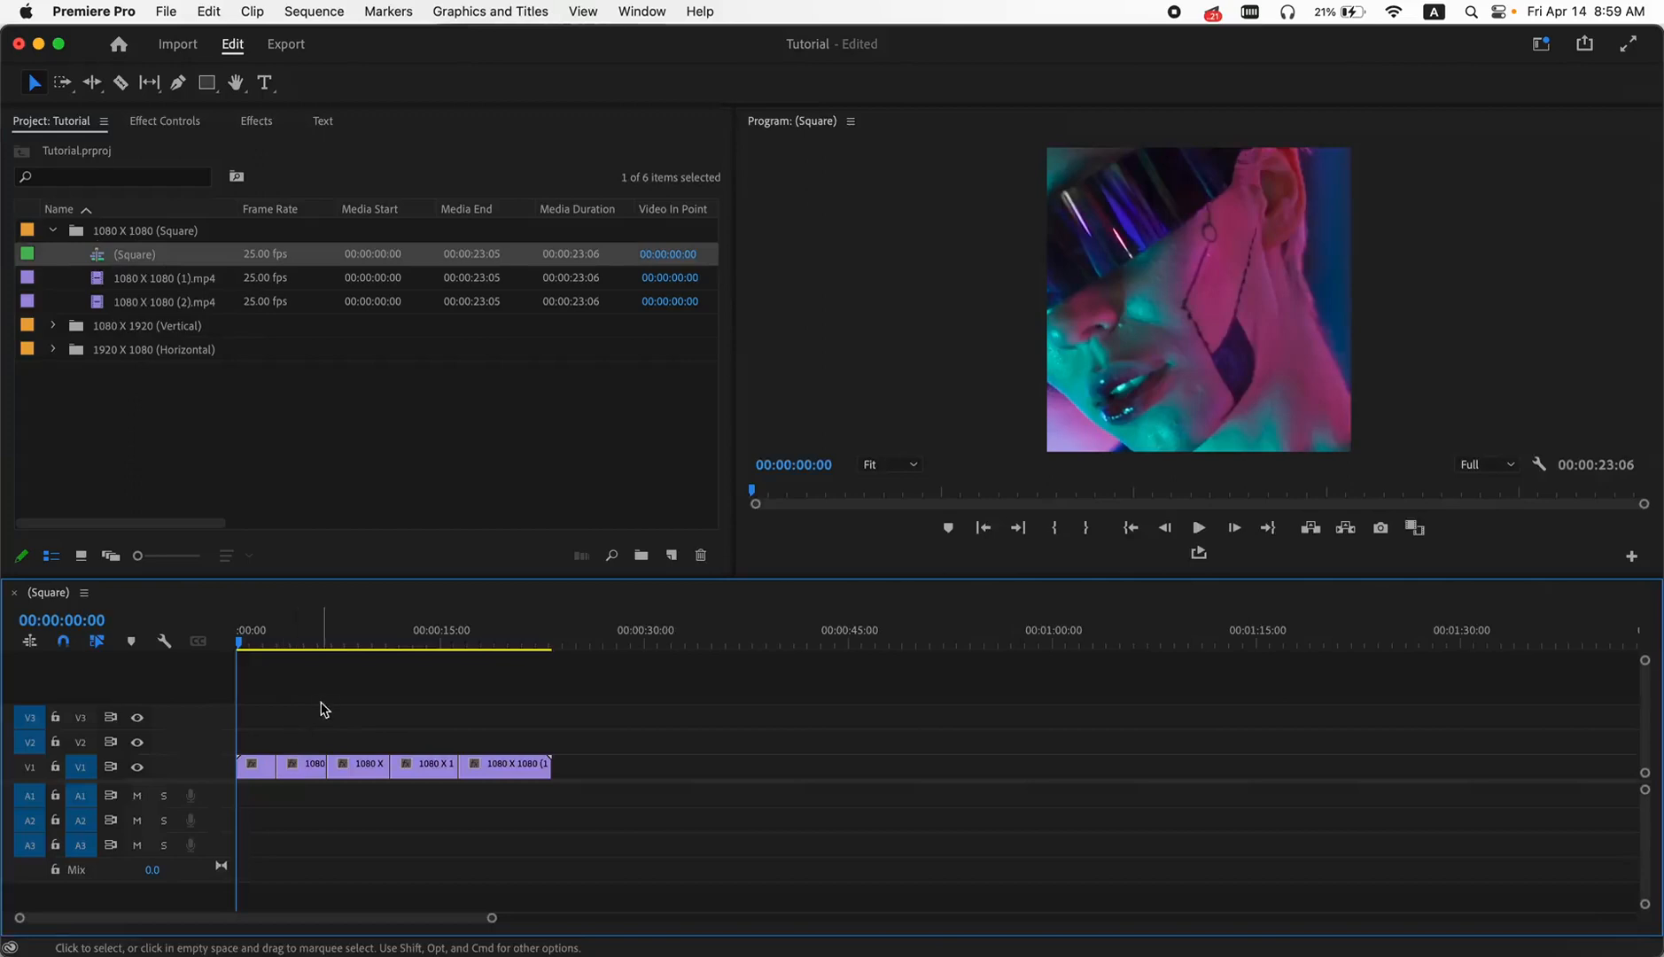
left_click(261, 638)
left_click_drag(265, 640, 439, 671)
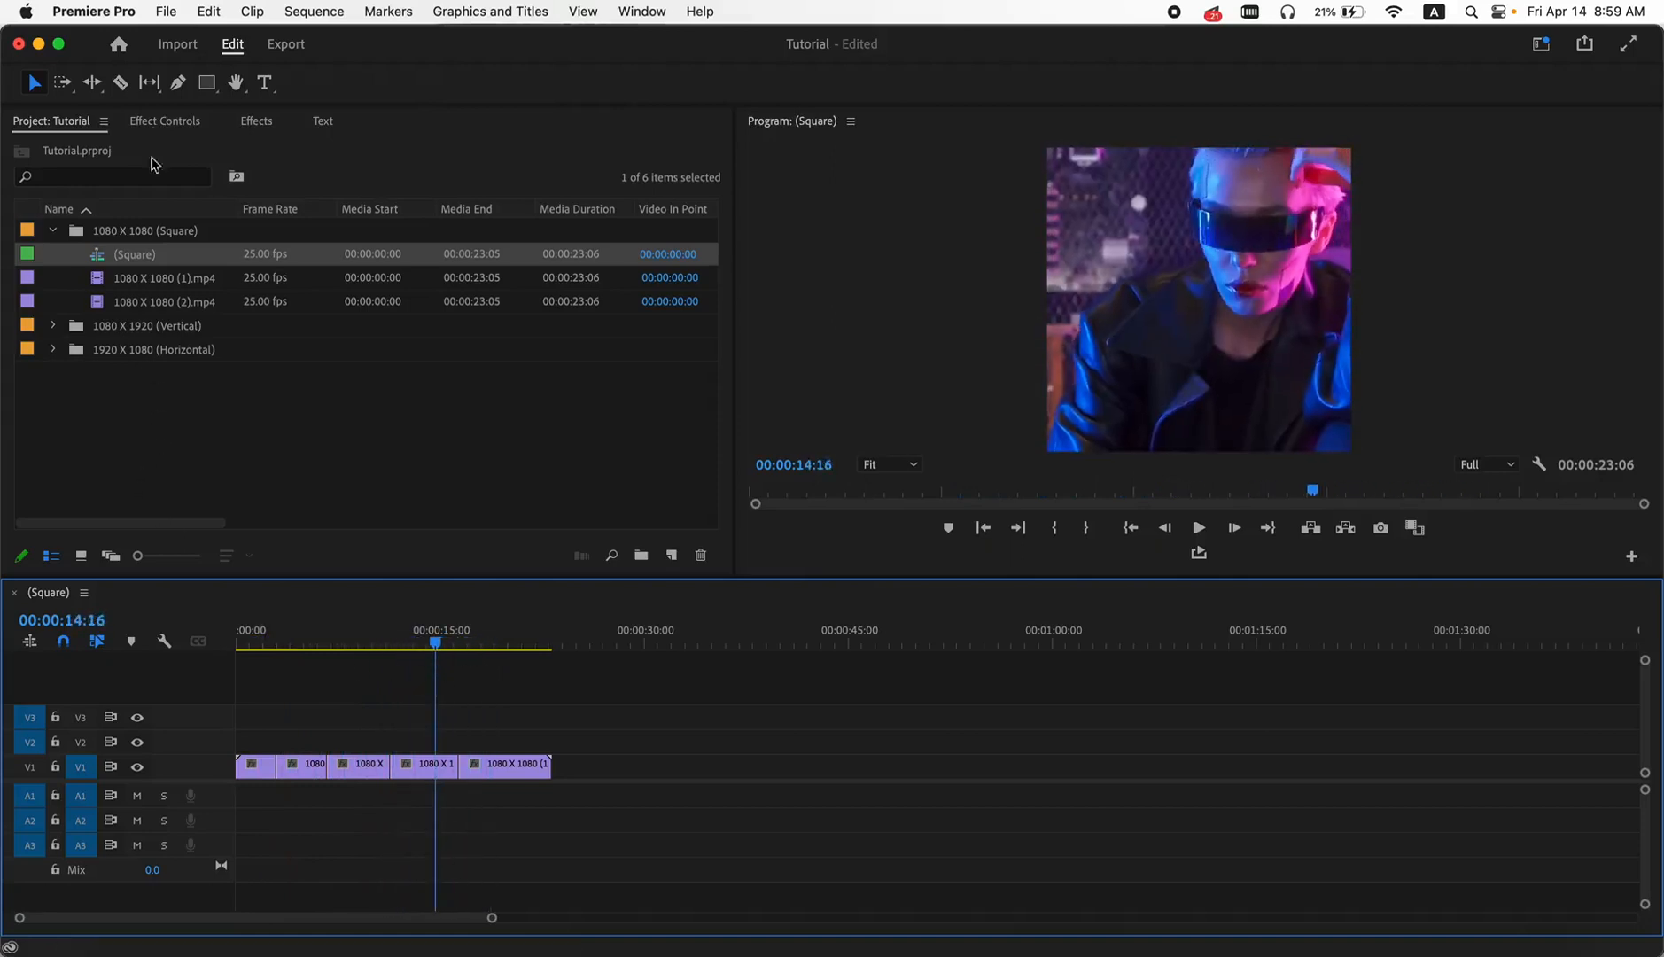
- Import the entire Cyber Glitch Transitions.prproj project from the copied transitions folder inside the CyberGlitch Premiere Transitions folder on the Desktop
left_click(165, 12)
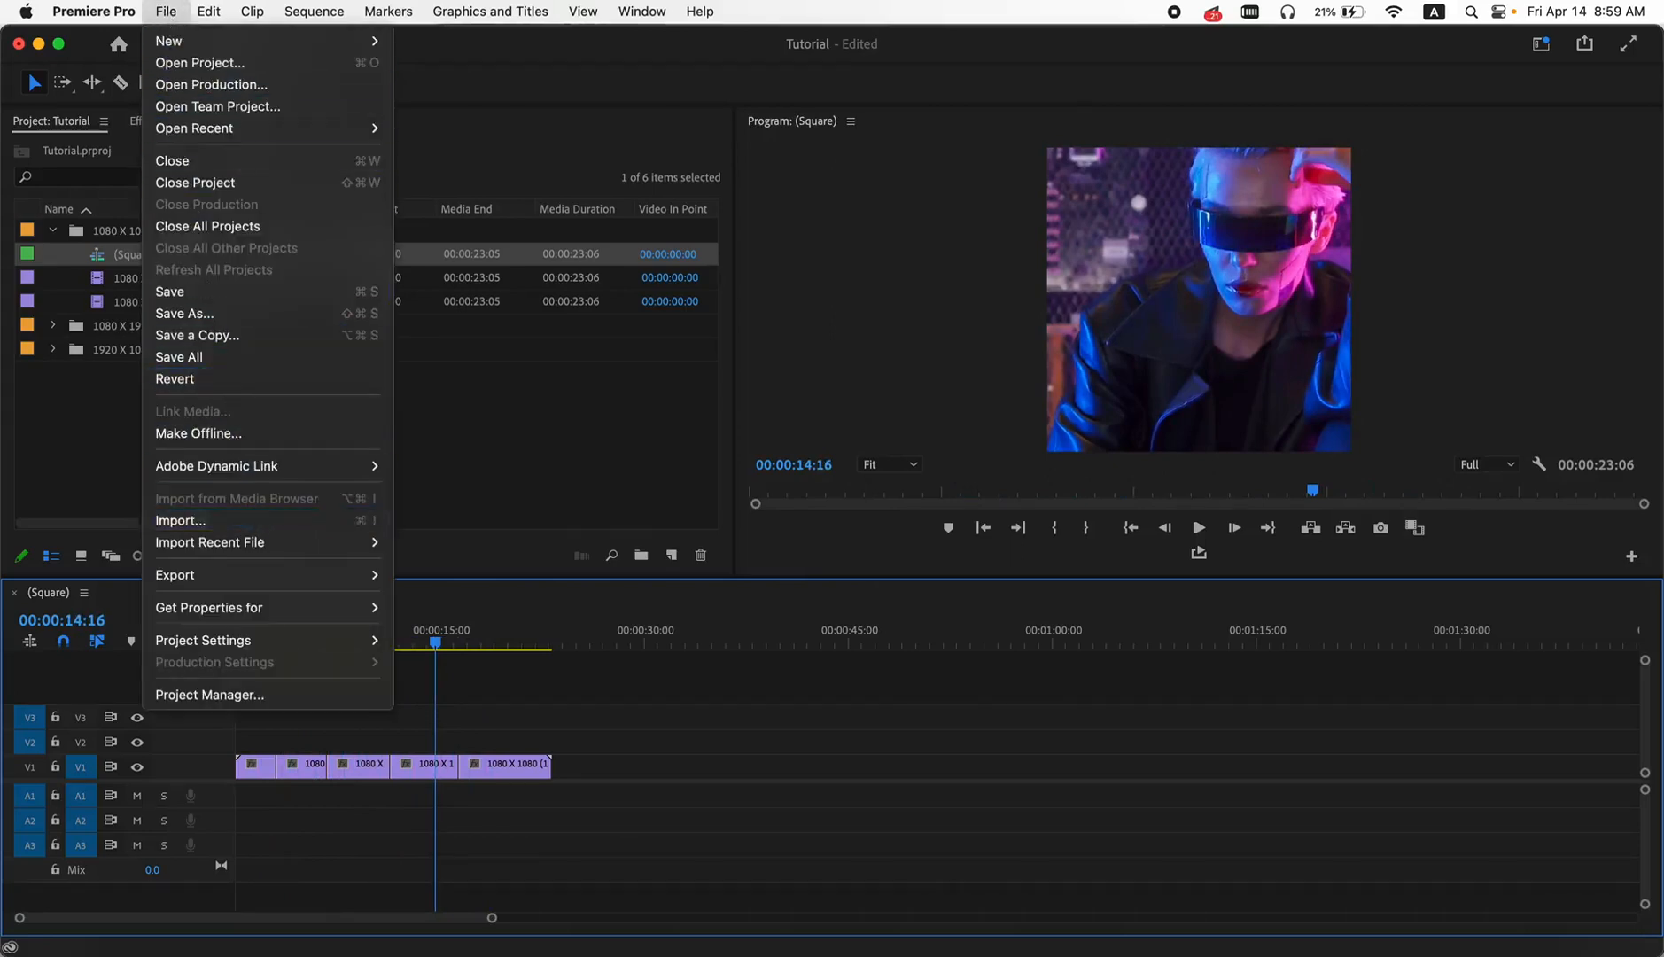
left_click(257, 527)
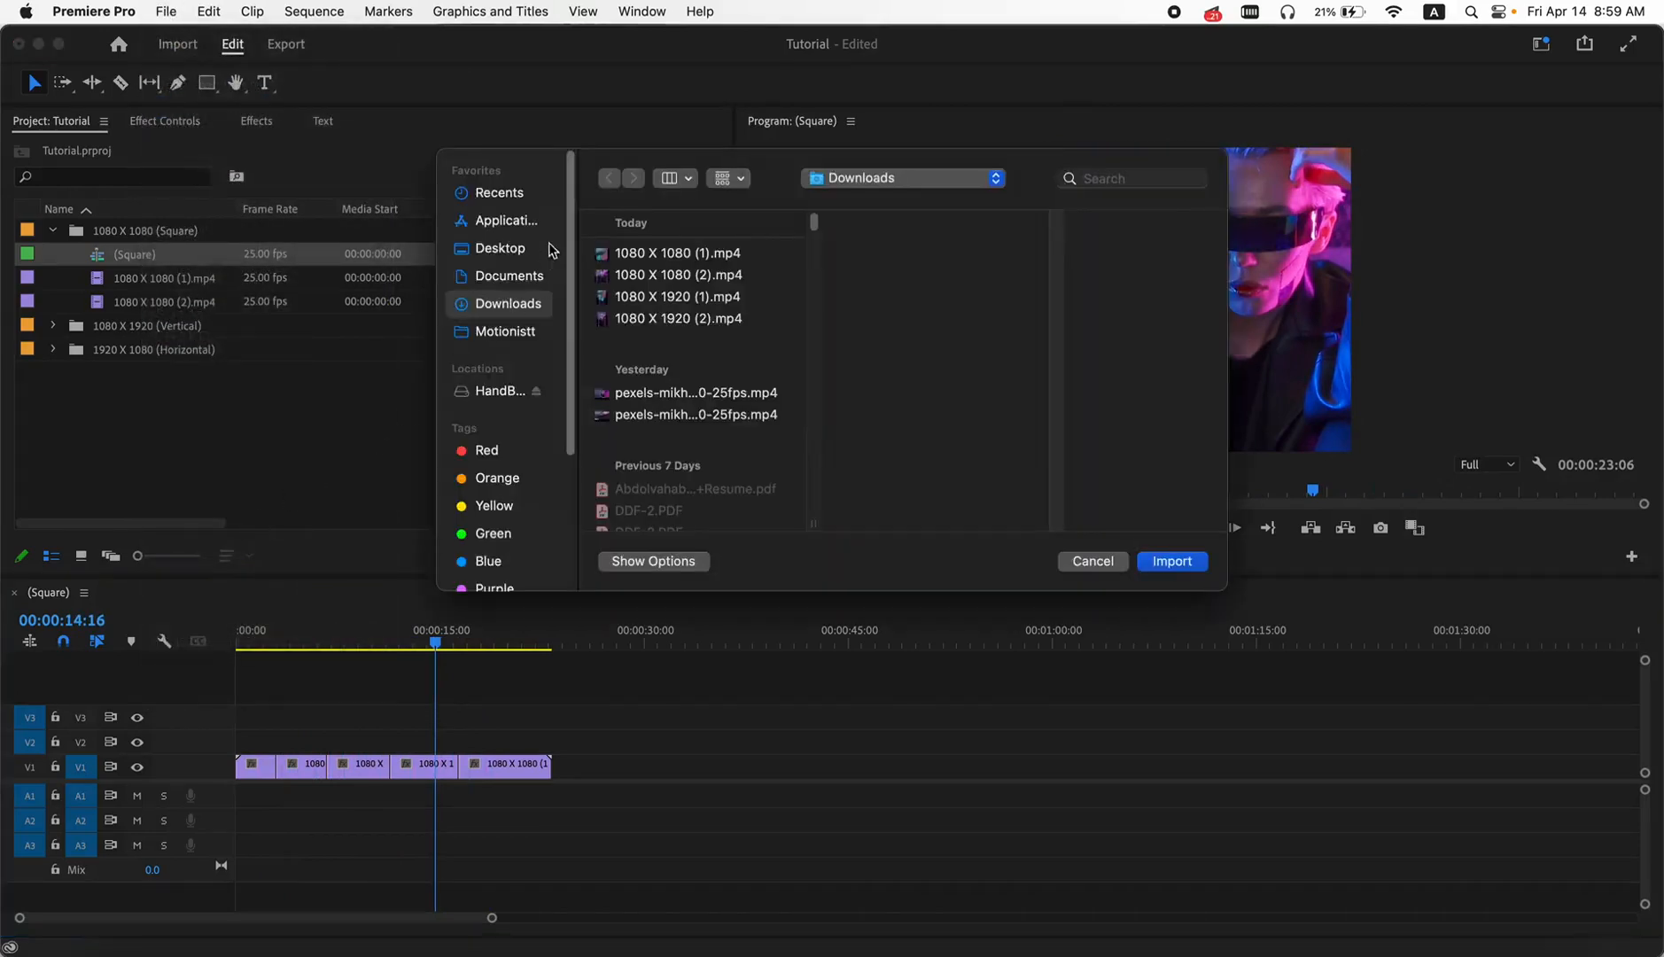
left_click(490, 254)
left_click(678, 262)
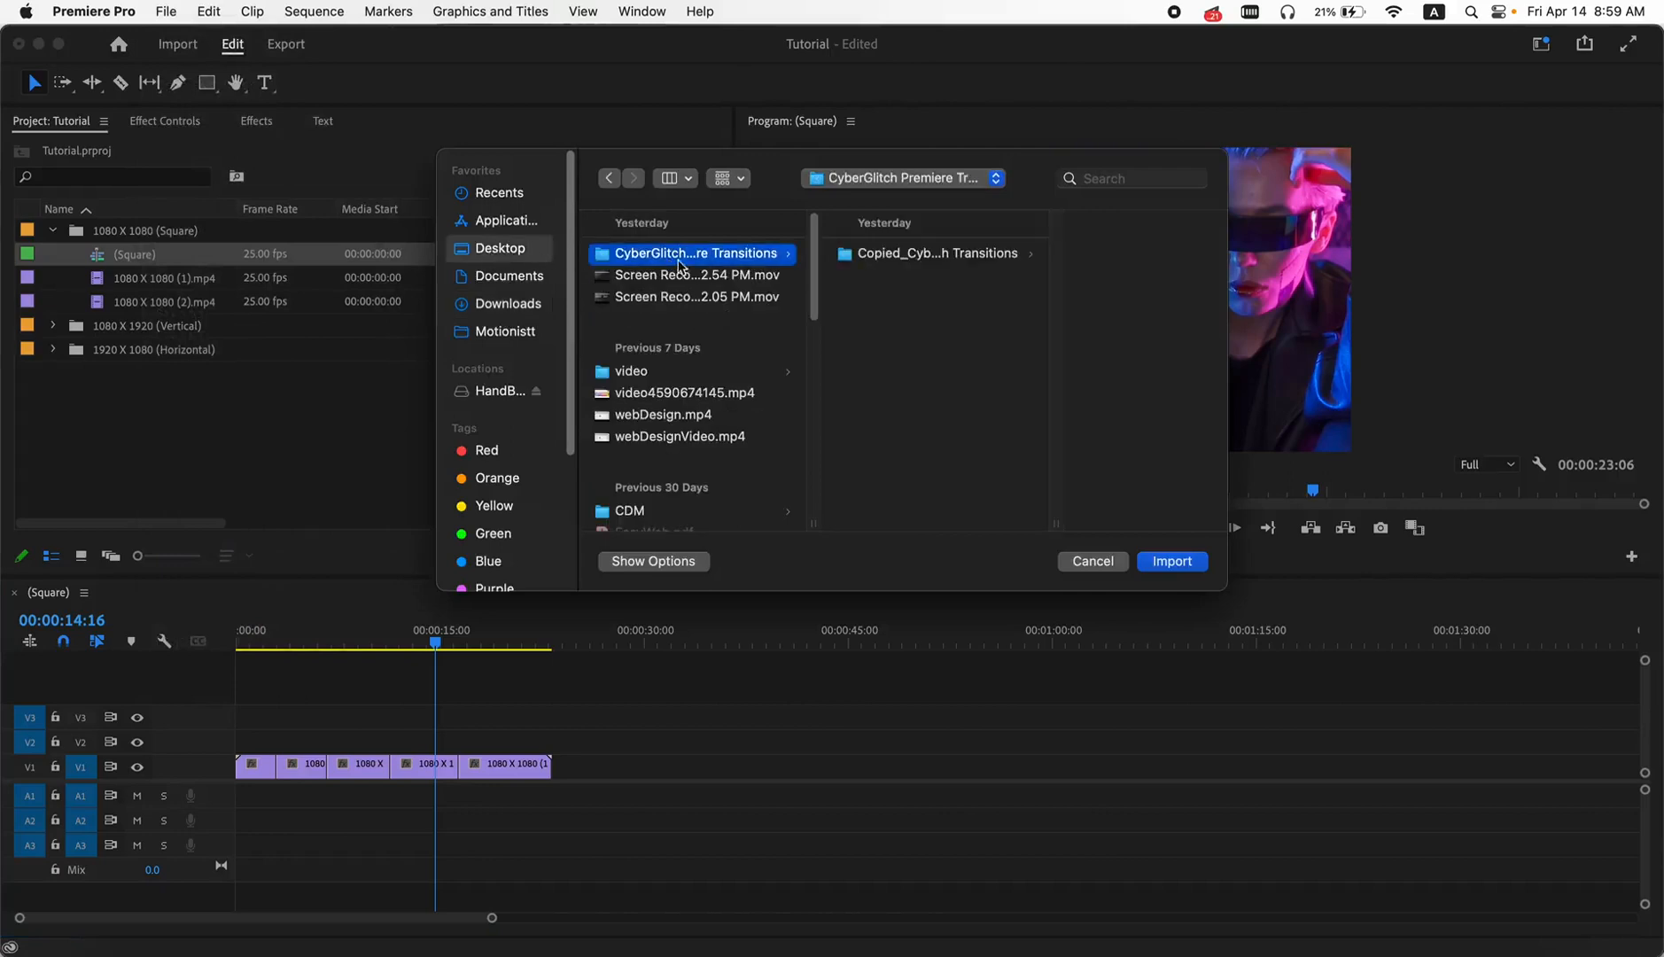
left_click(927, 257)
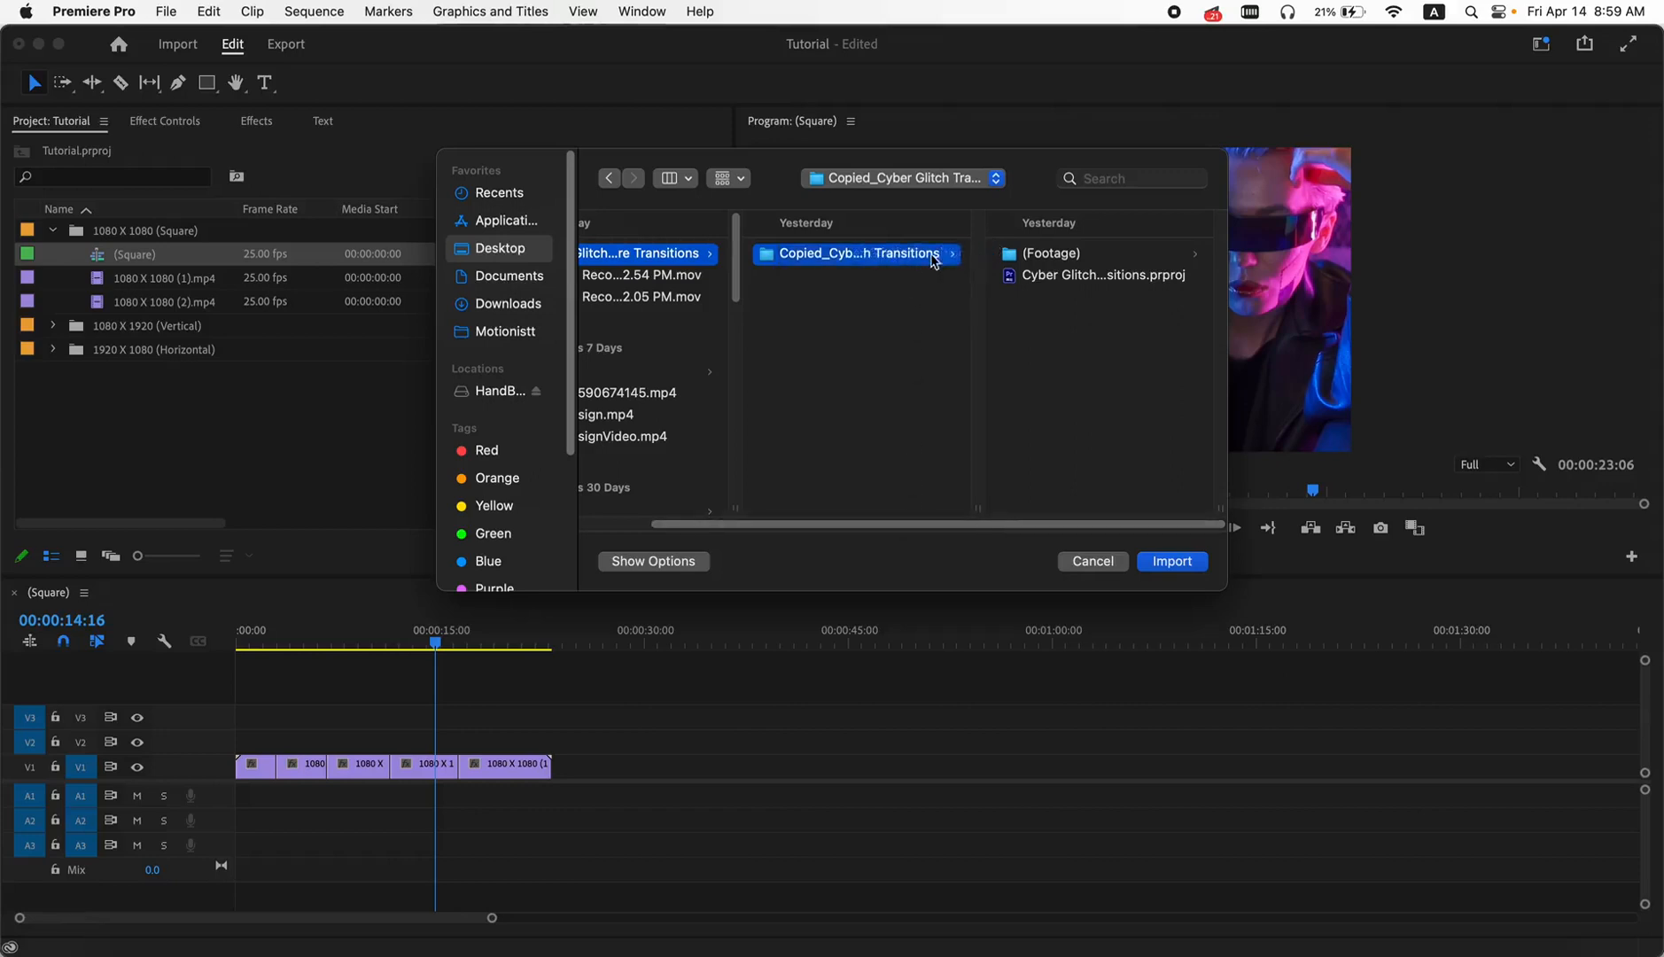
left_click(1072, 275)
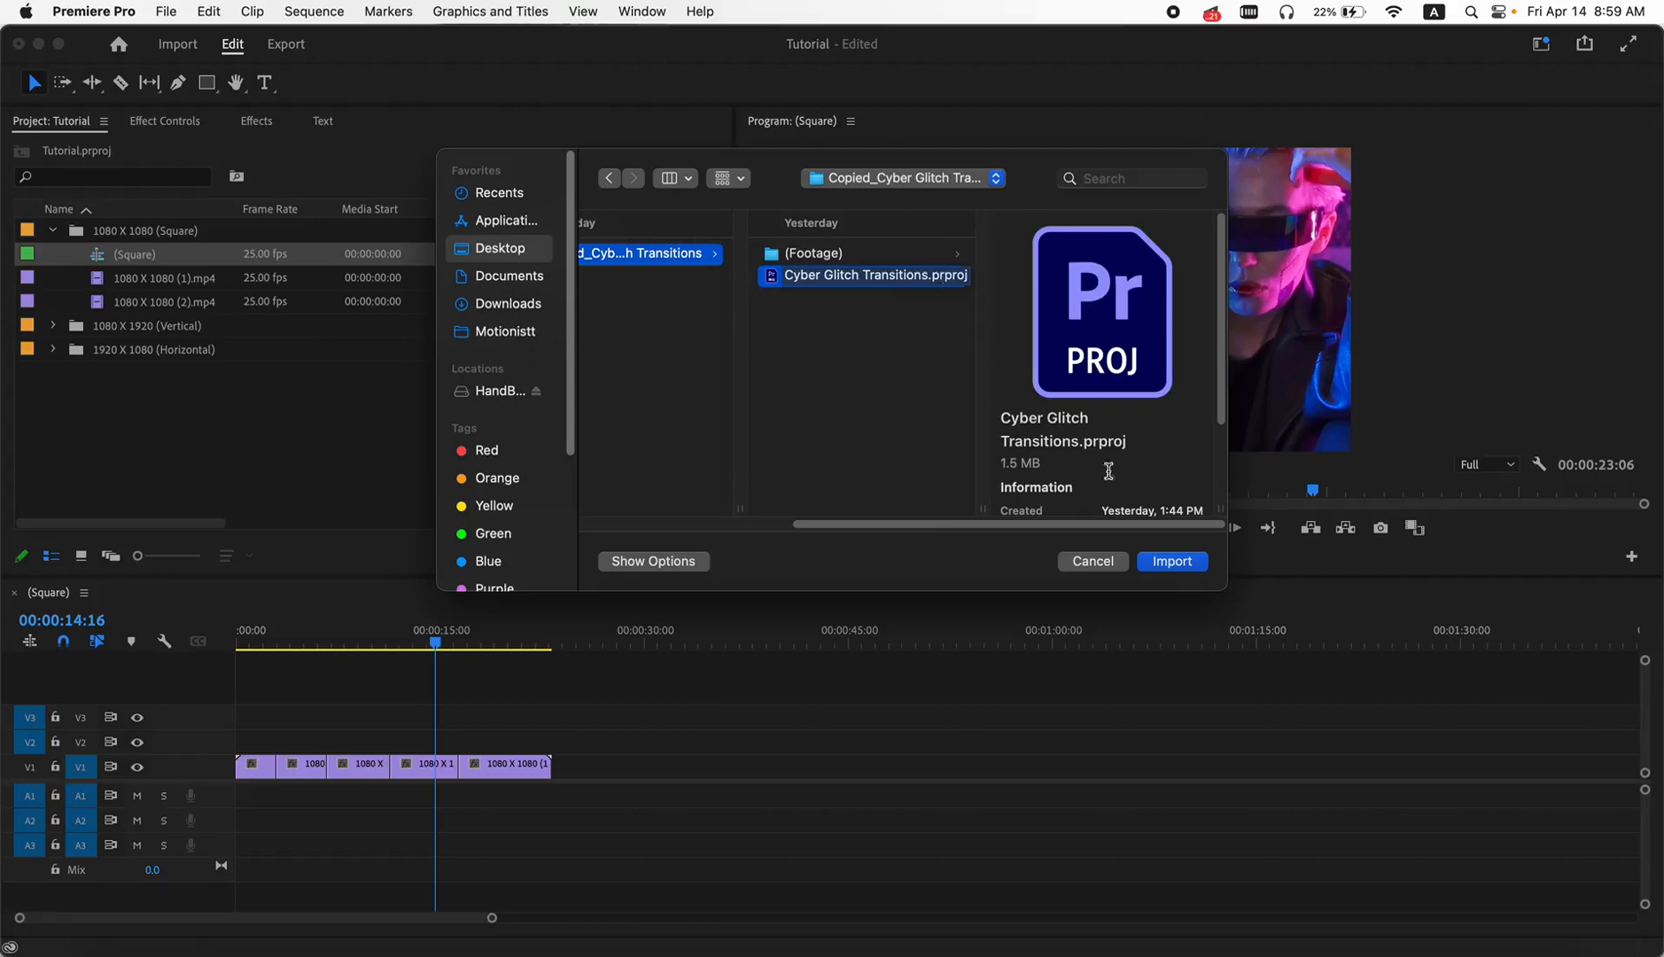
left_click(1161, 565)
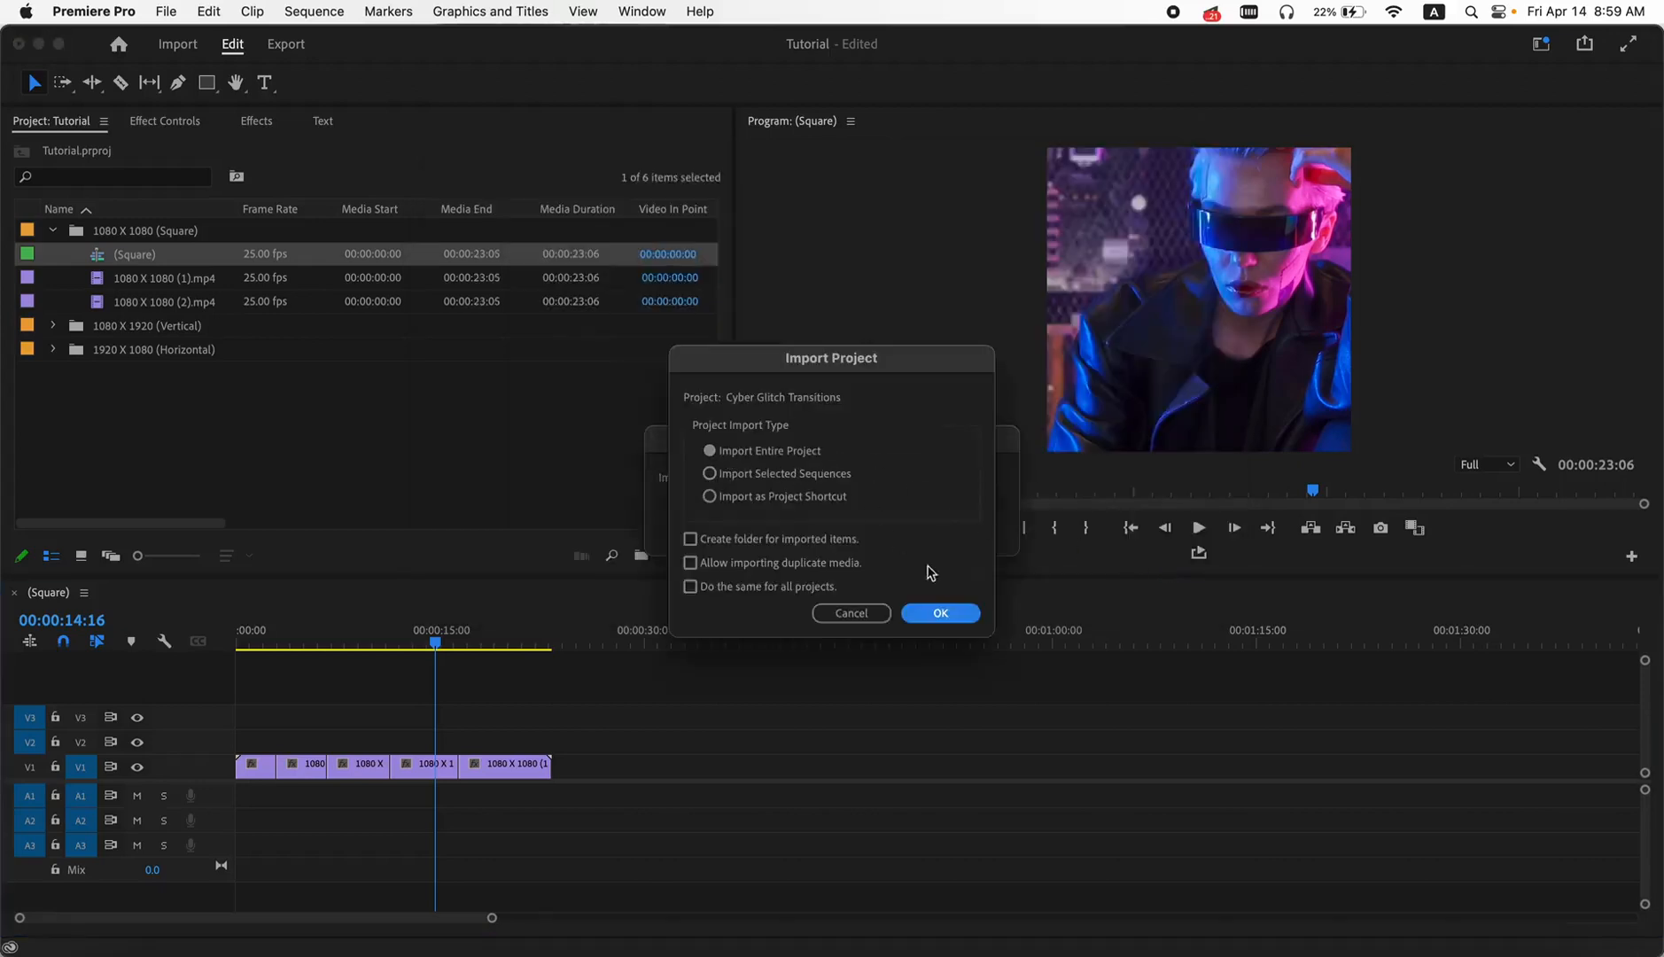
left_click(942, 613)
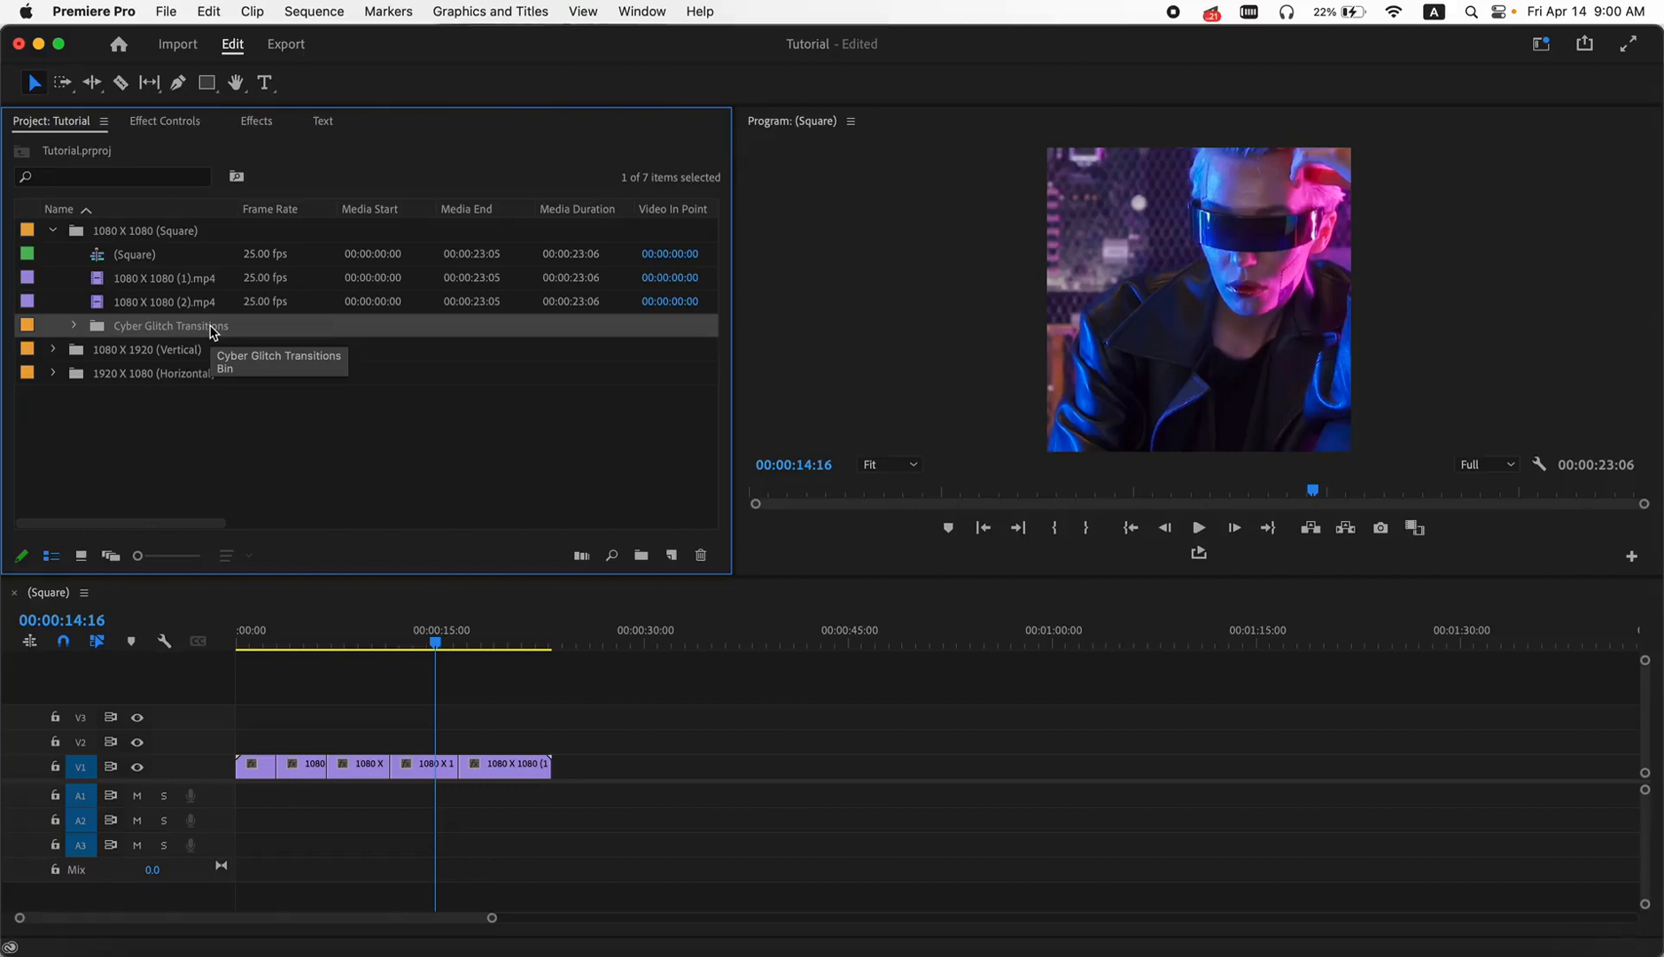
- Move the imported Cyber Glitch Transitions bin out to the project's root level and collapse the 1080 X 1080 (Square) bin
left_click_drag(98, 329, 99, 412)
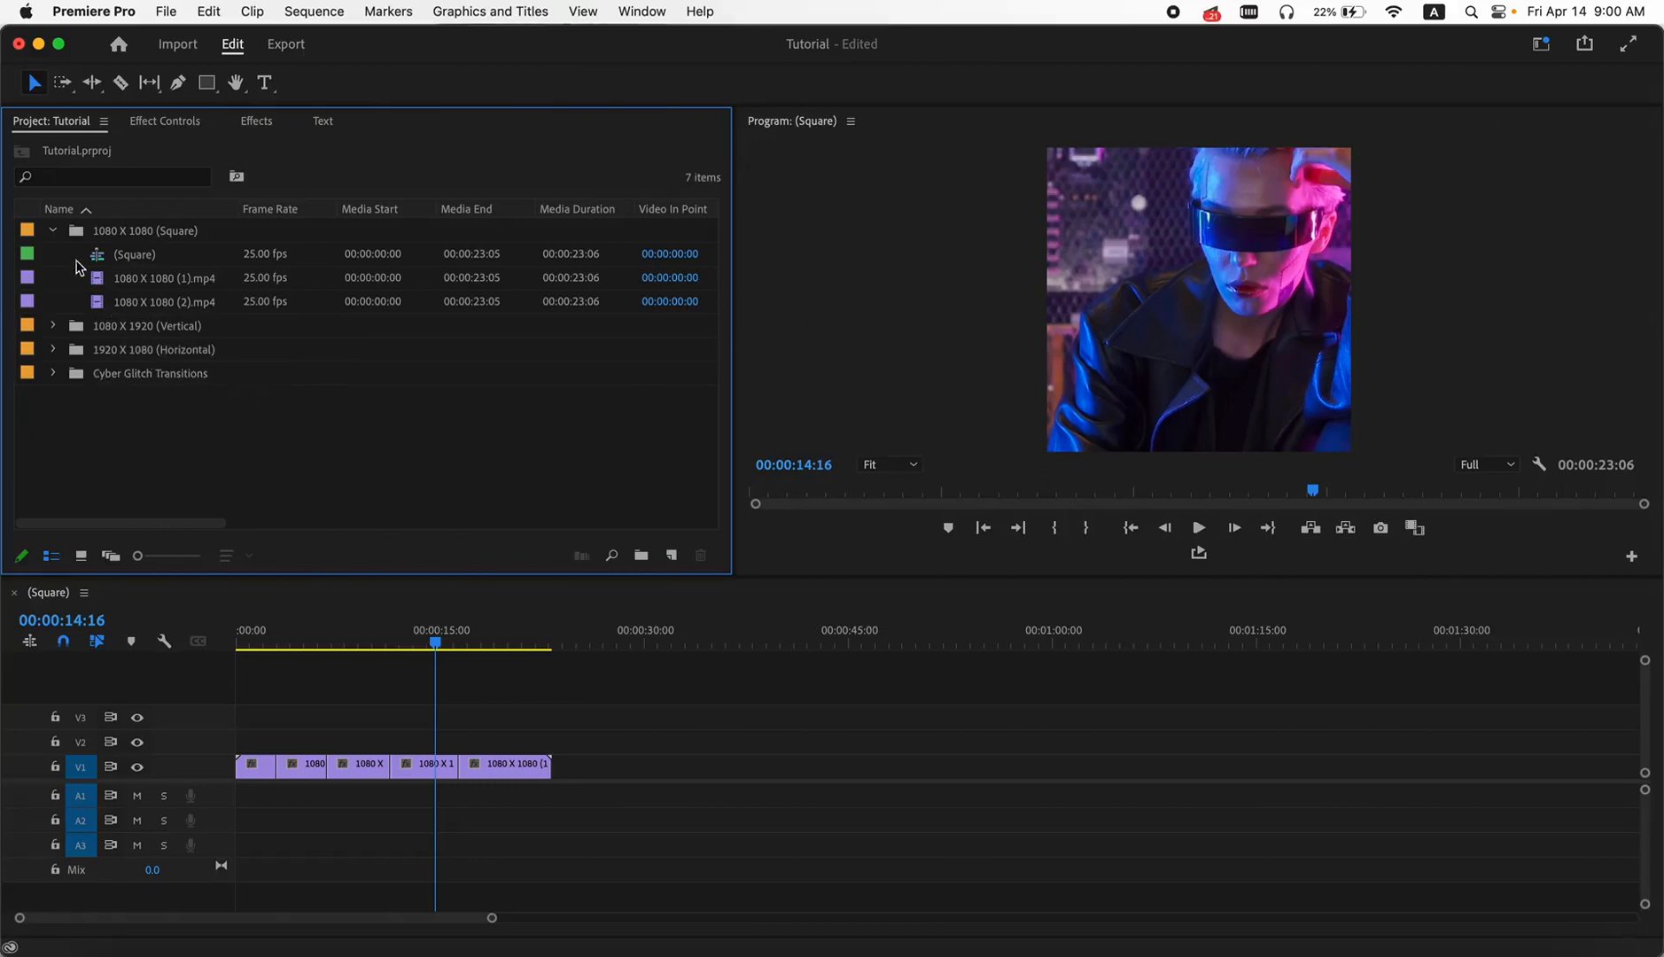
left_click(54, 233)
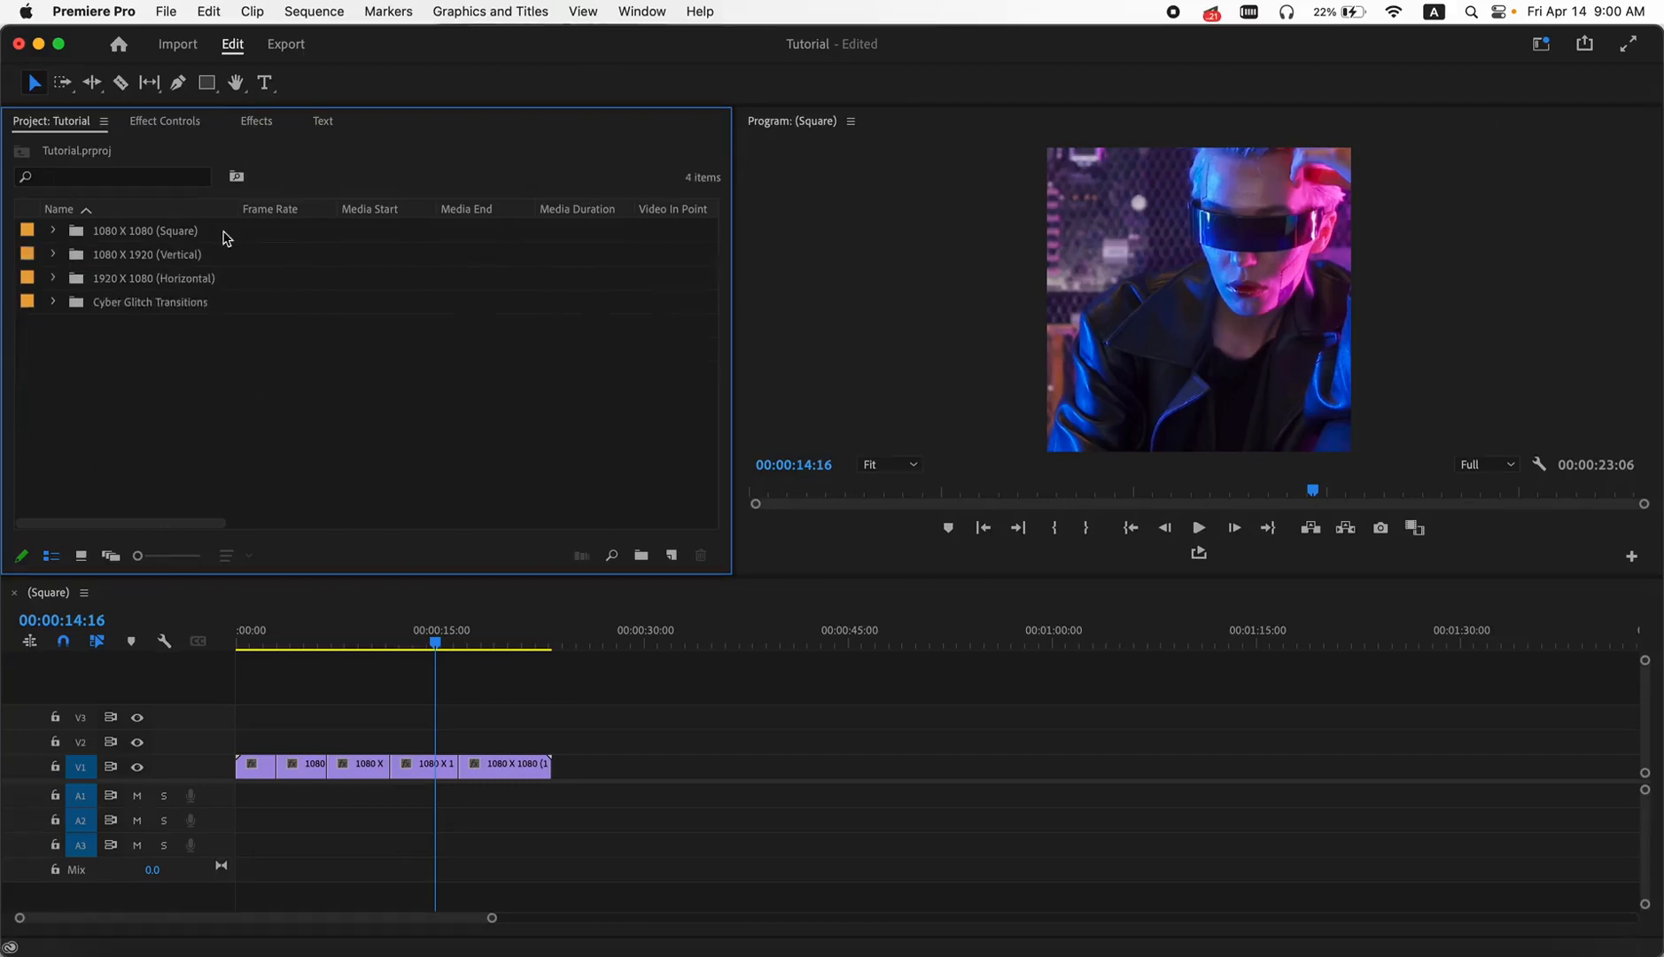
- Examine the contents of the 01. Transitions and 02. Assets bins inside the Cyber Glitch Transitions bin
left_click(64, 302)
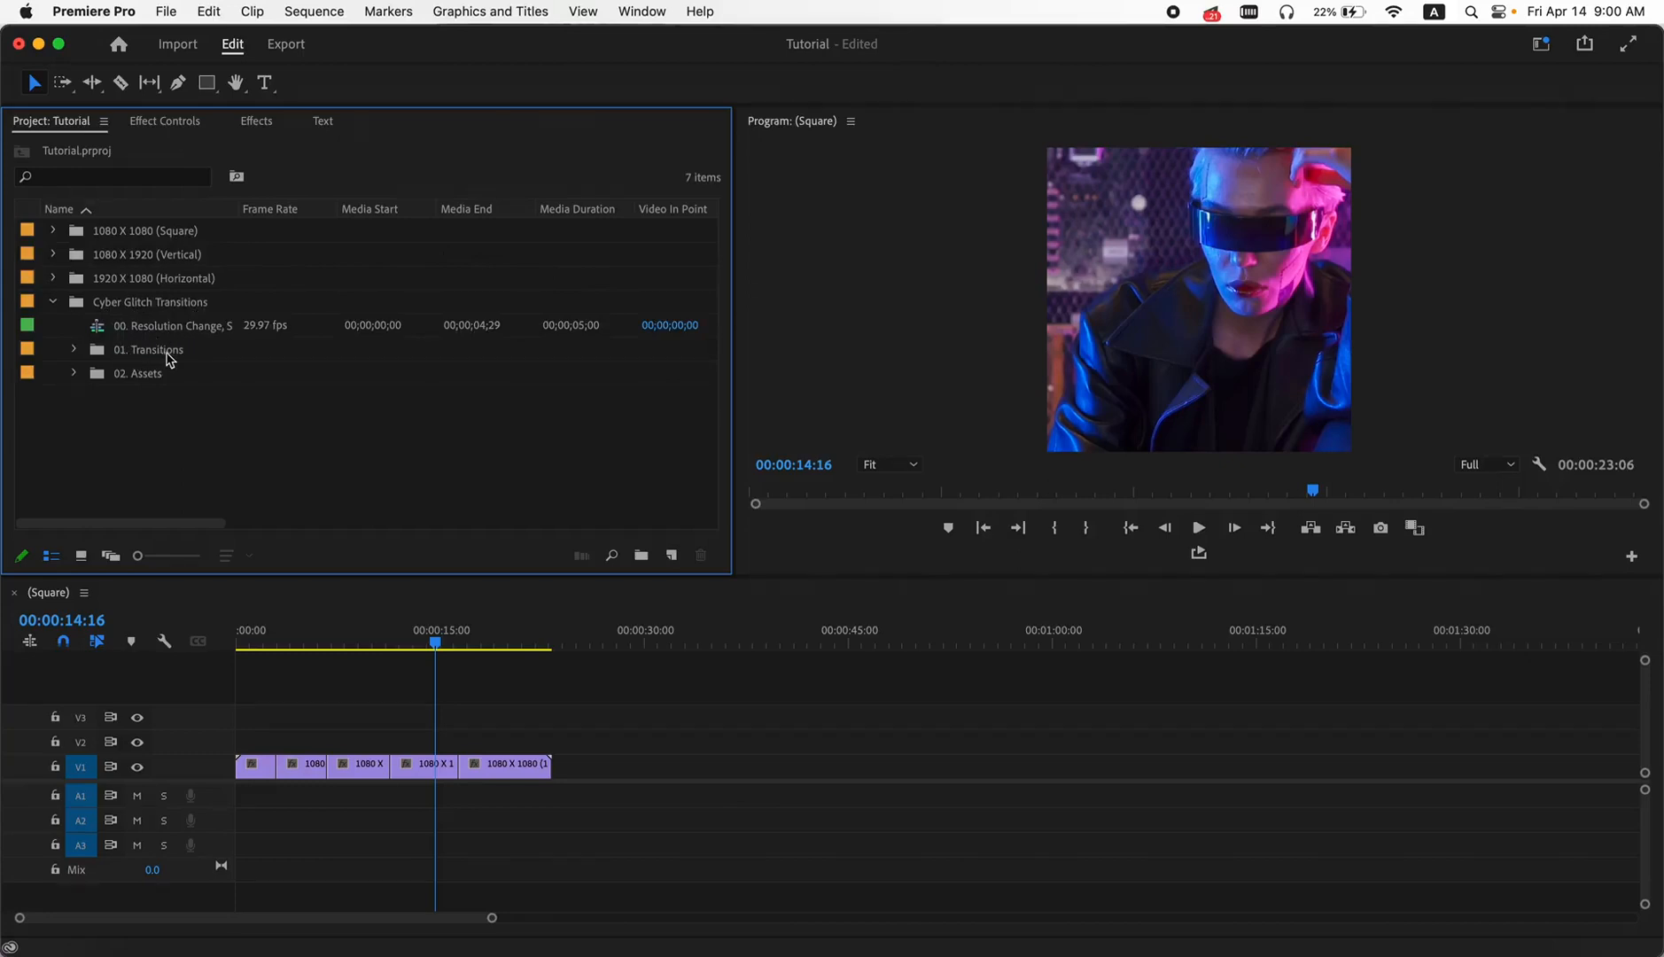
left_click(74, 350)
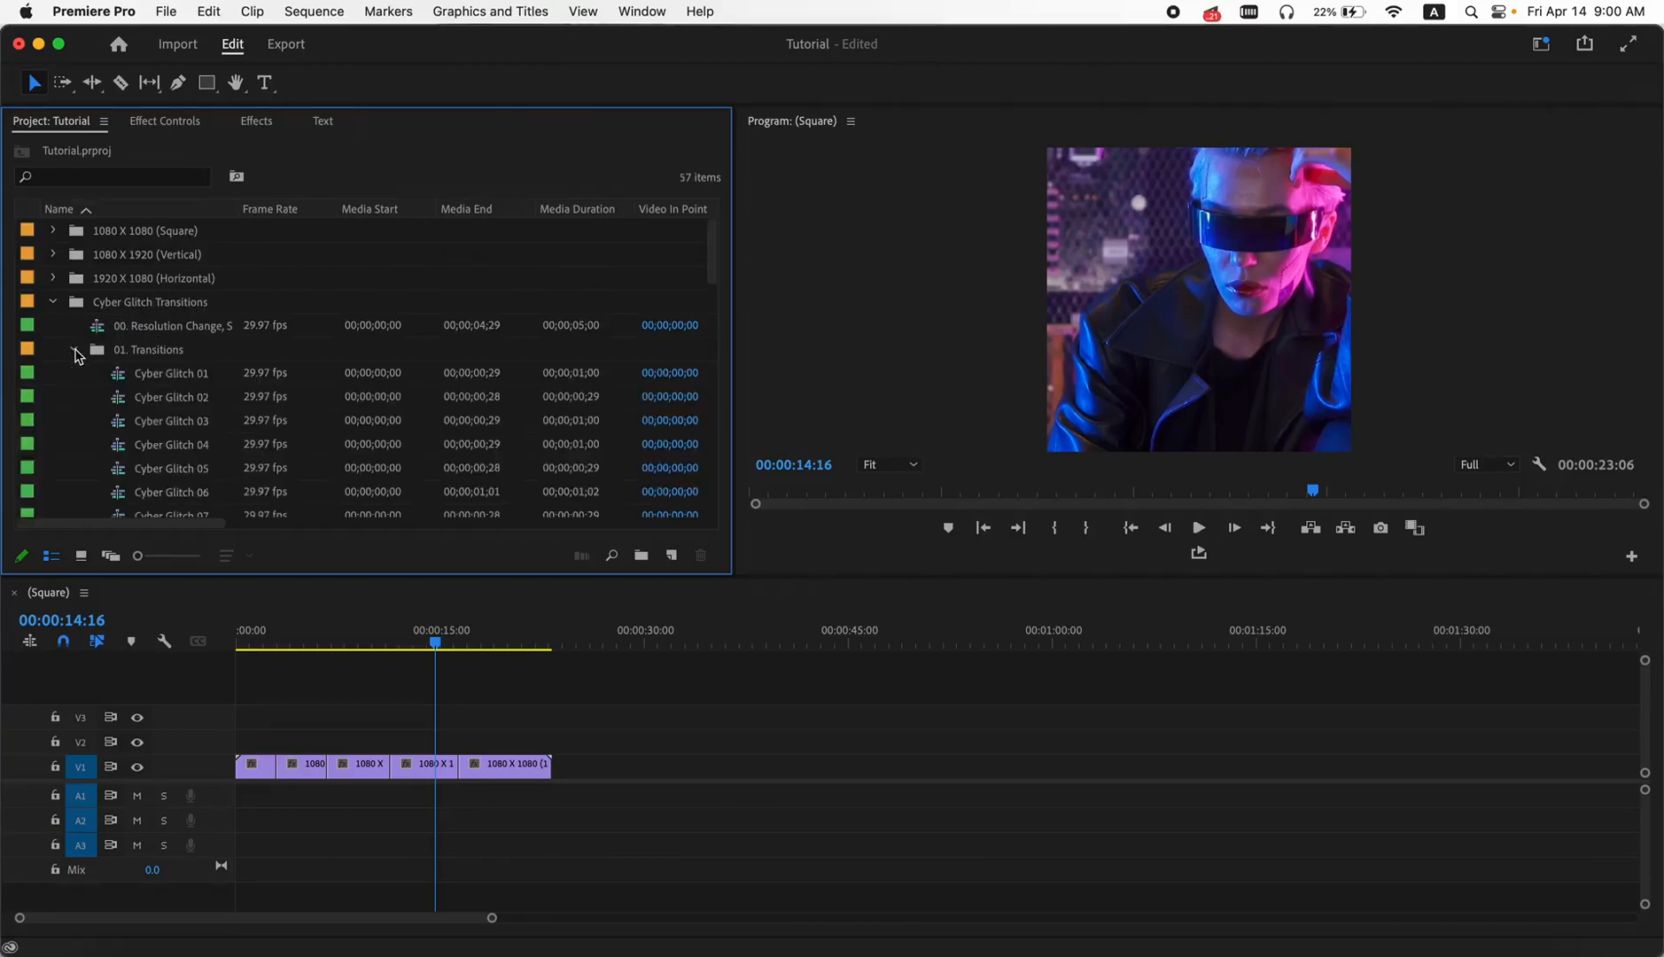
left_click(74, 350)
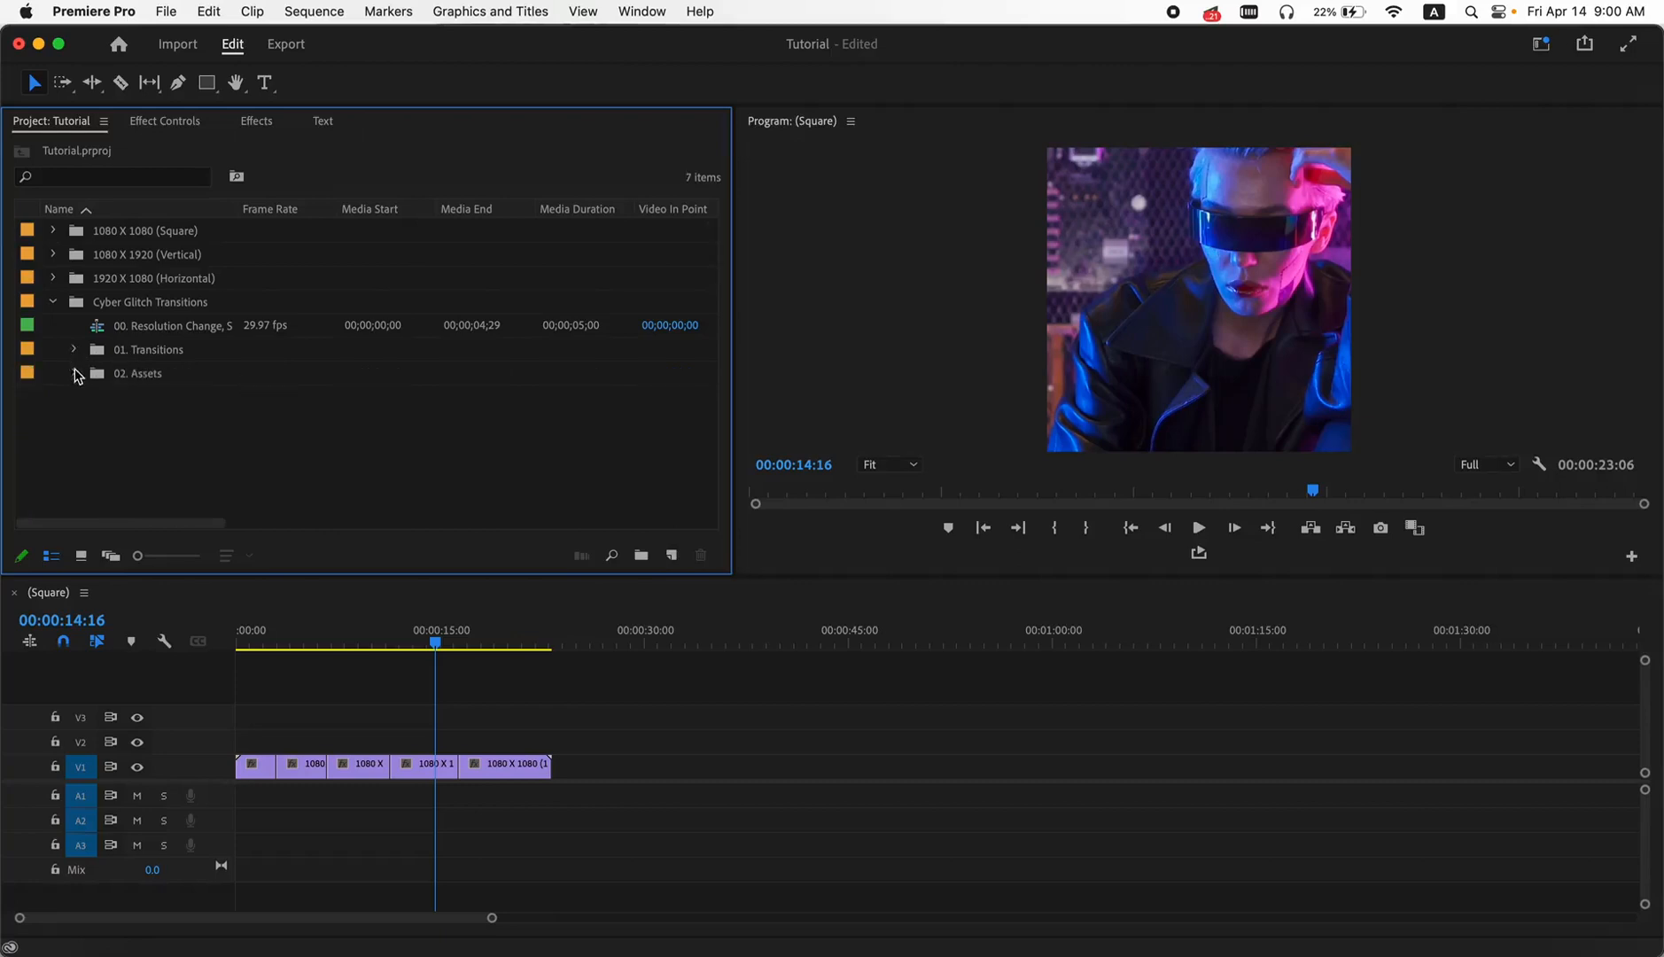
left_click(75, 374)
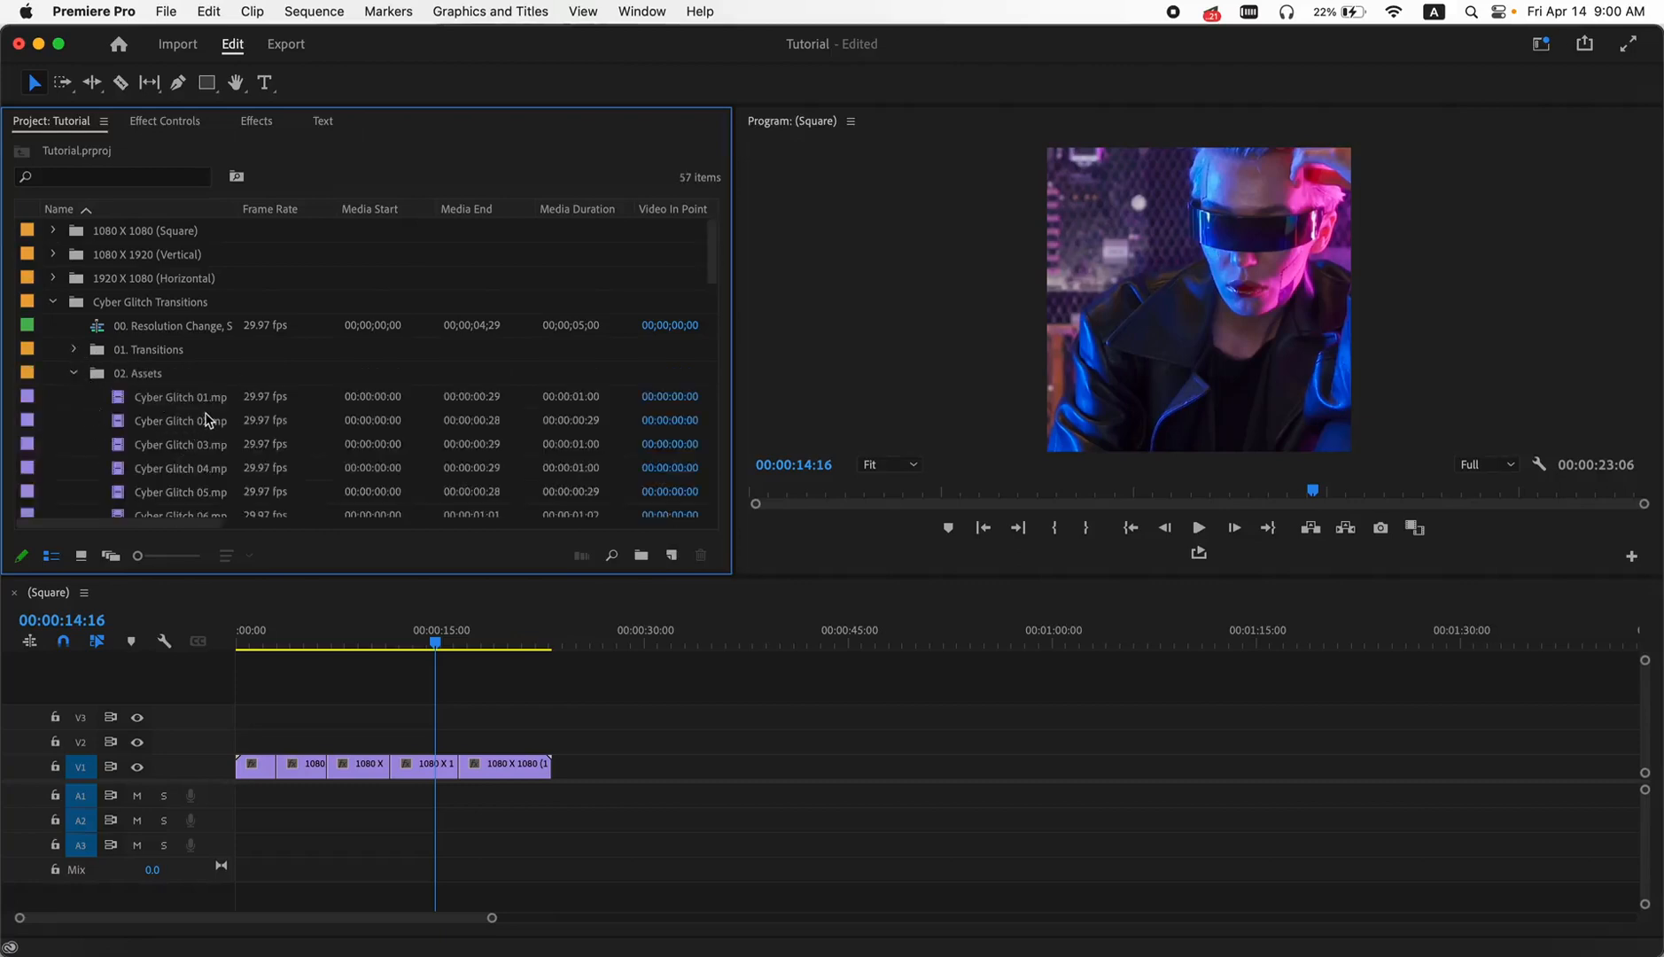
scroll(205, 420, "down", 5)
scroll(206, 420, "up", 5)
left_click(75, 374)
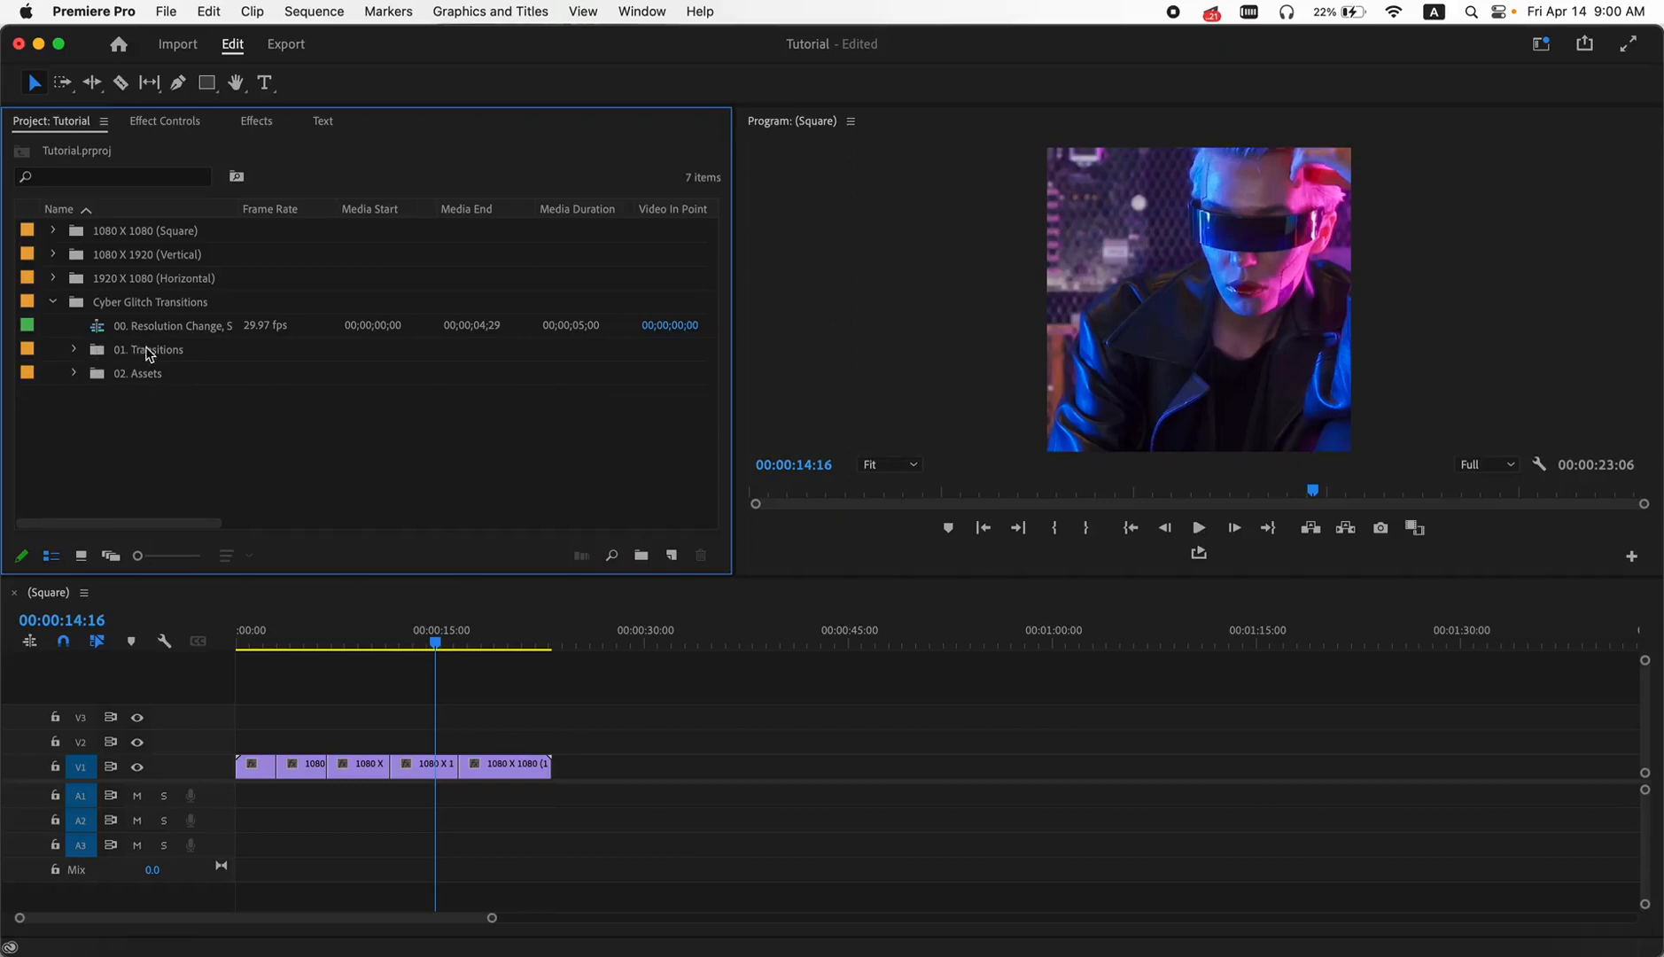
- Open the 01. Transitions bin on its own and display its sequences as thumbnails
double_click(97, 351)
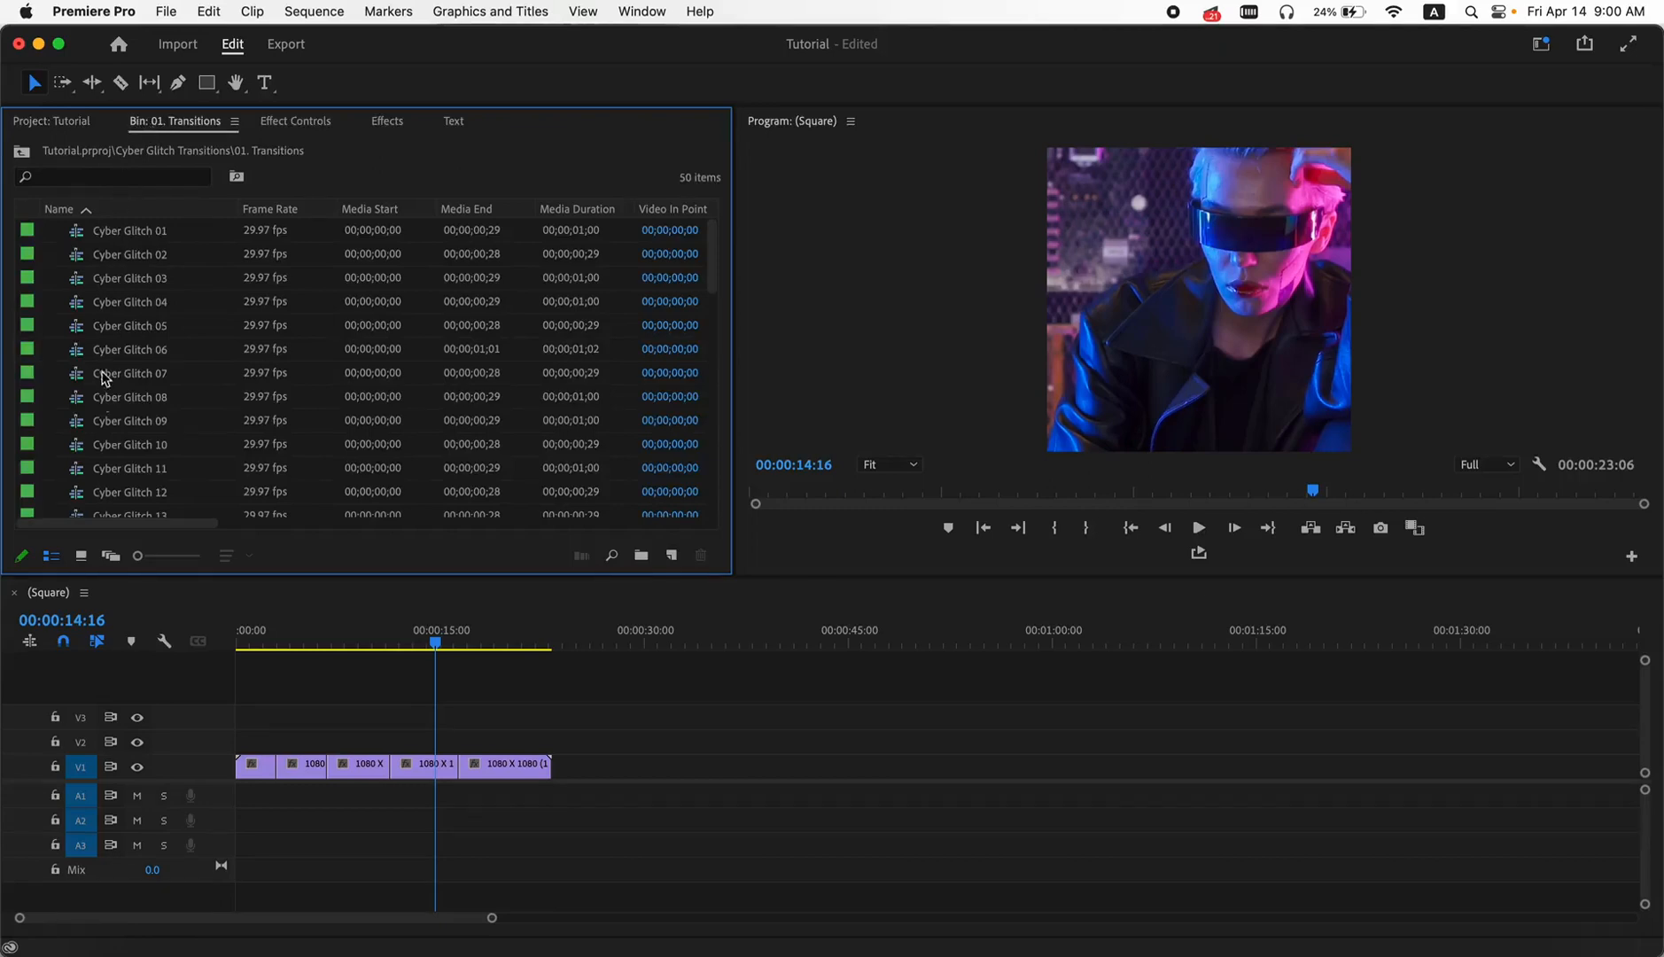
left_click(83, 557)
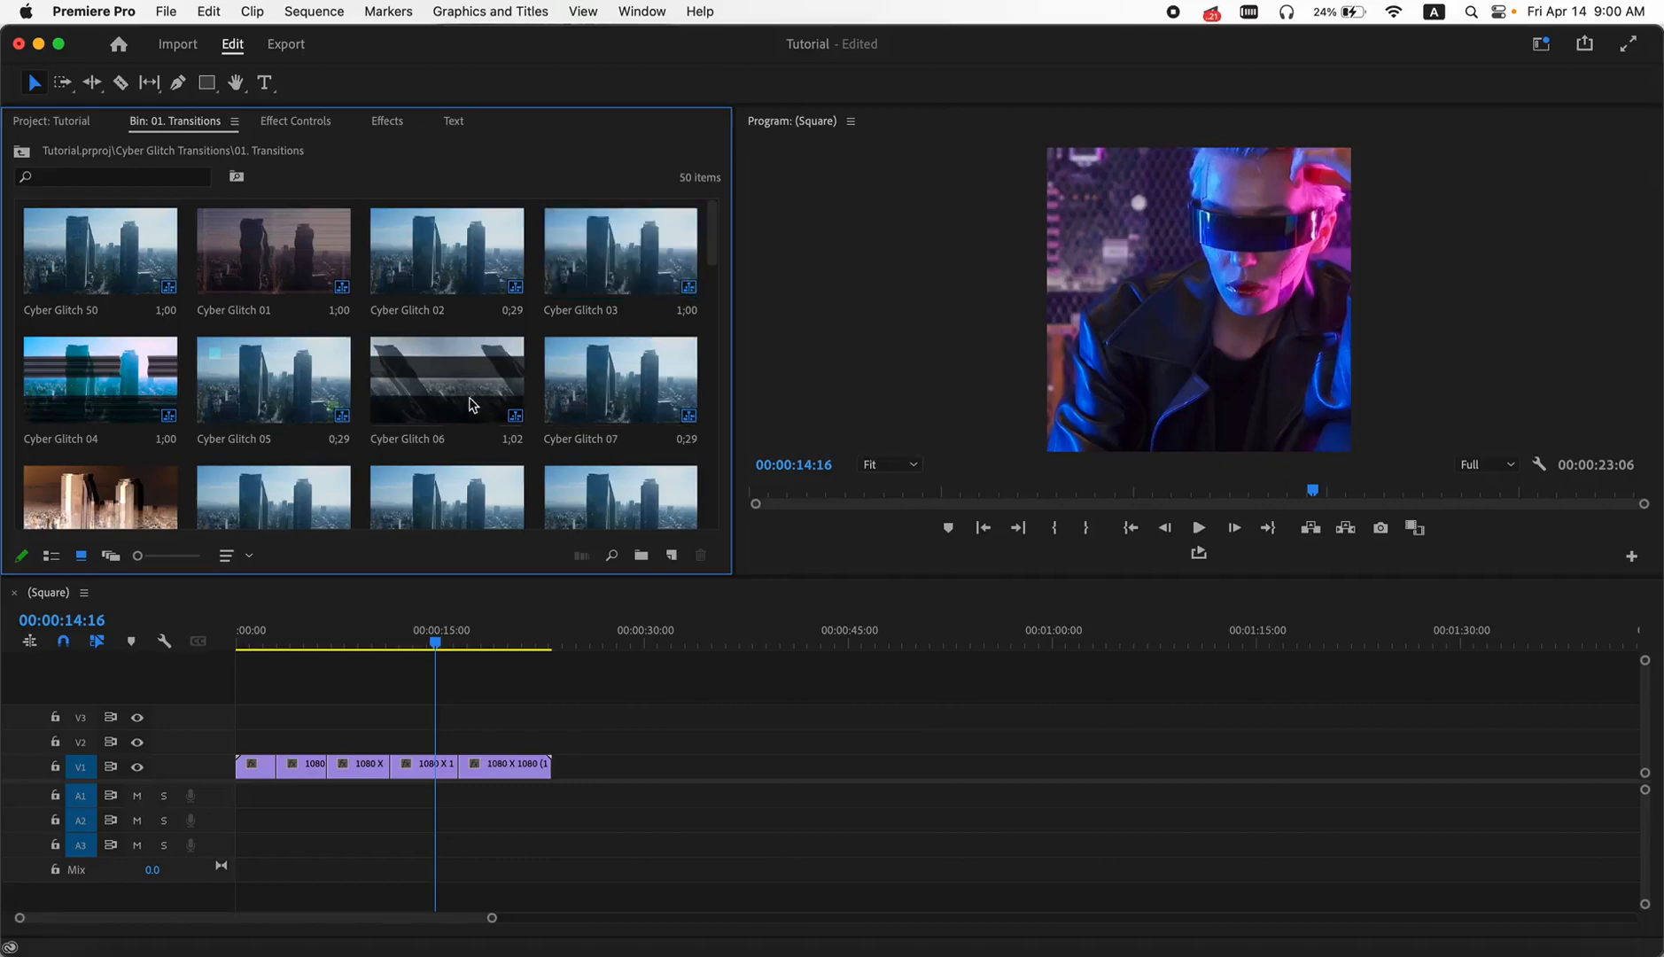
scroll(133, 337, "down", 3)
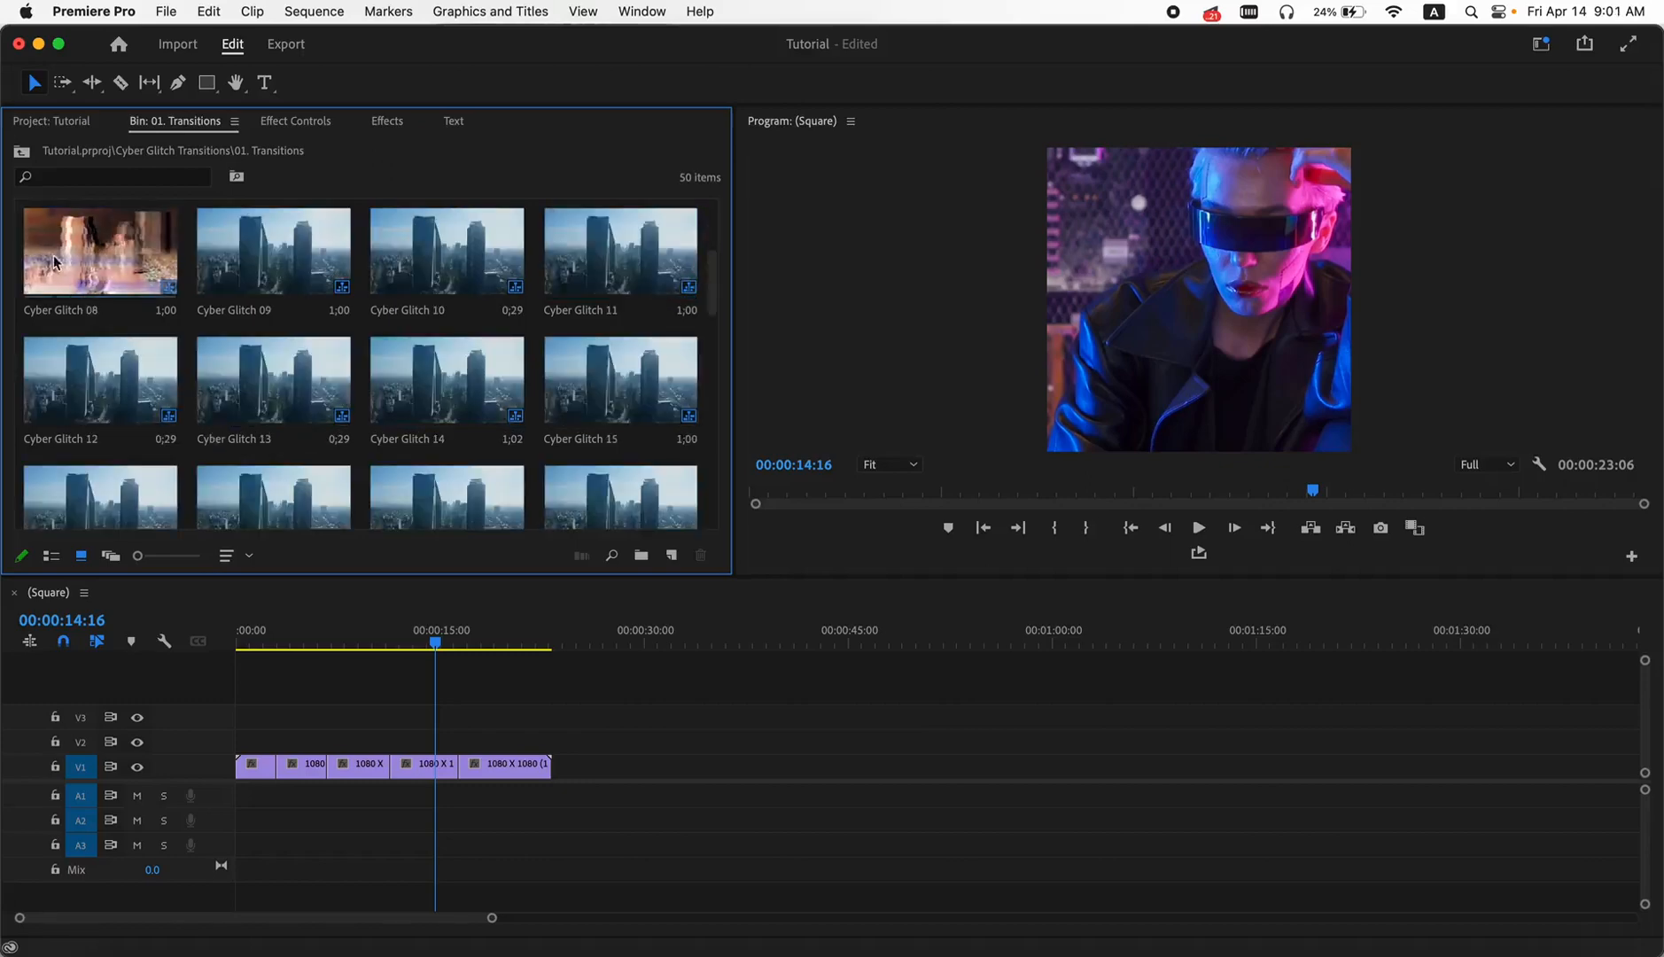
- Turn off source patching for V1 and place Cyber Glitch 08 over the first cut, starting on track V2
left_click_drag(75, 257, 140, 261)
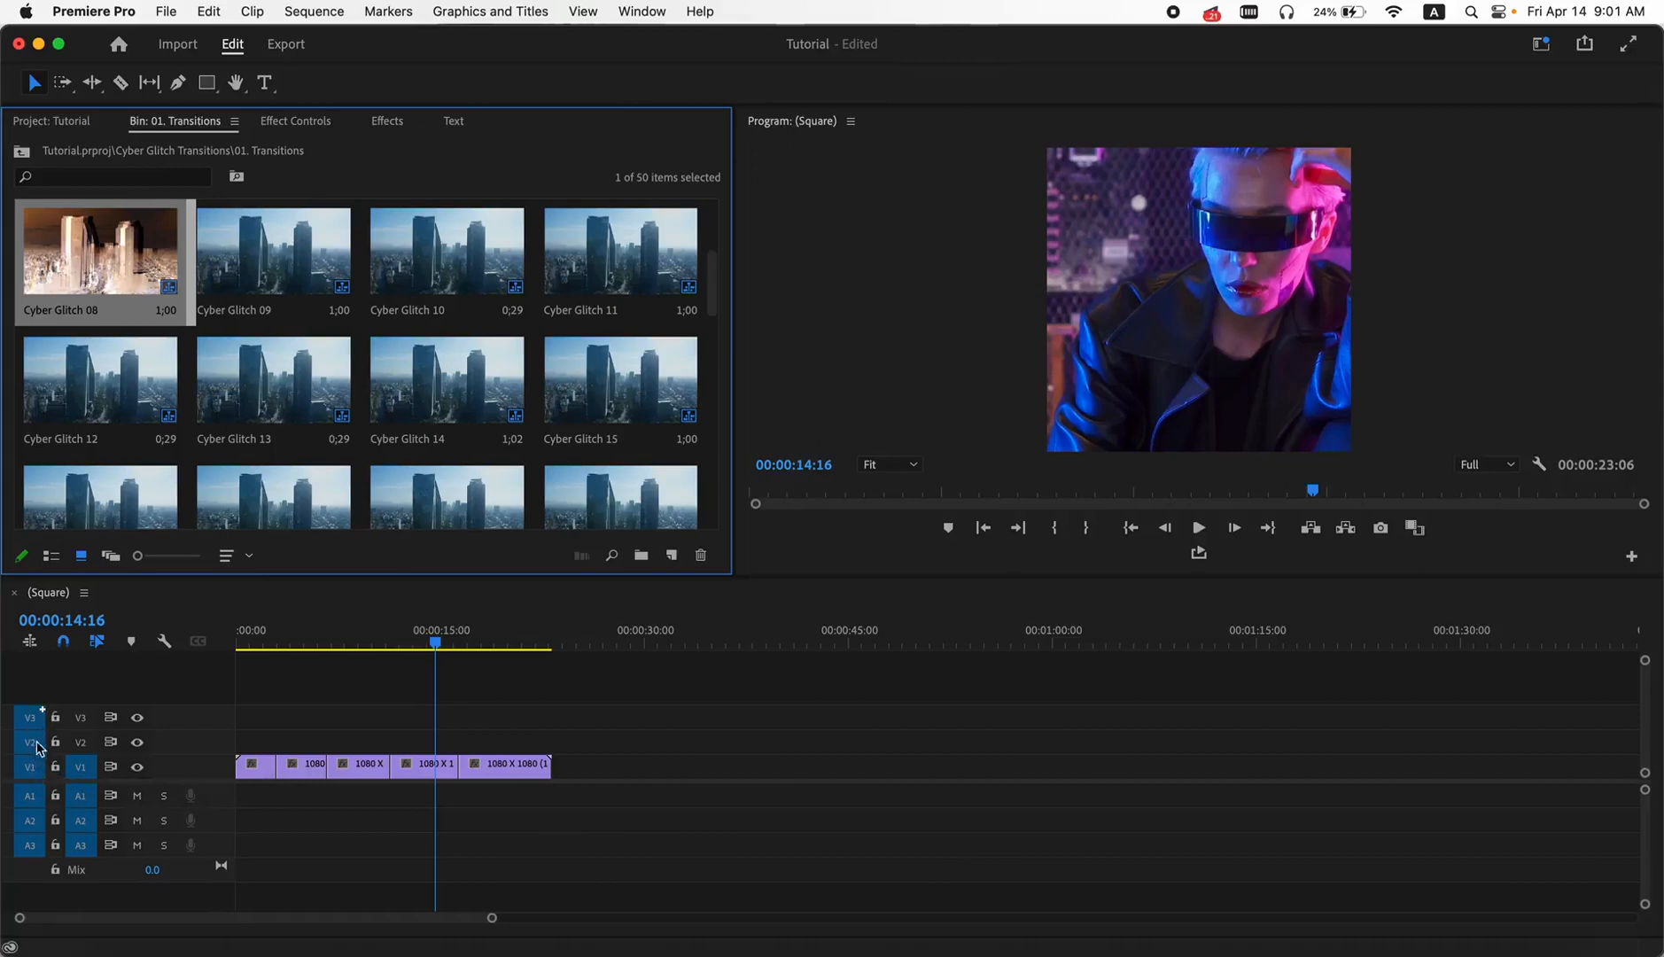
left_click_drag(32, 718, 34, 743)
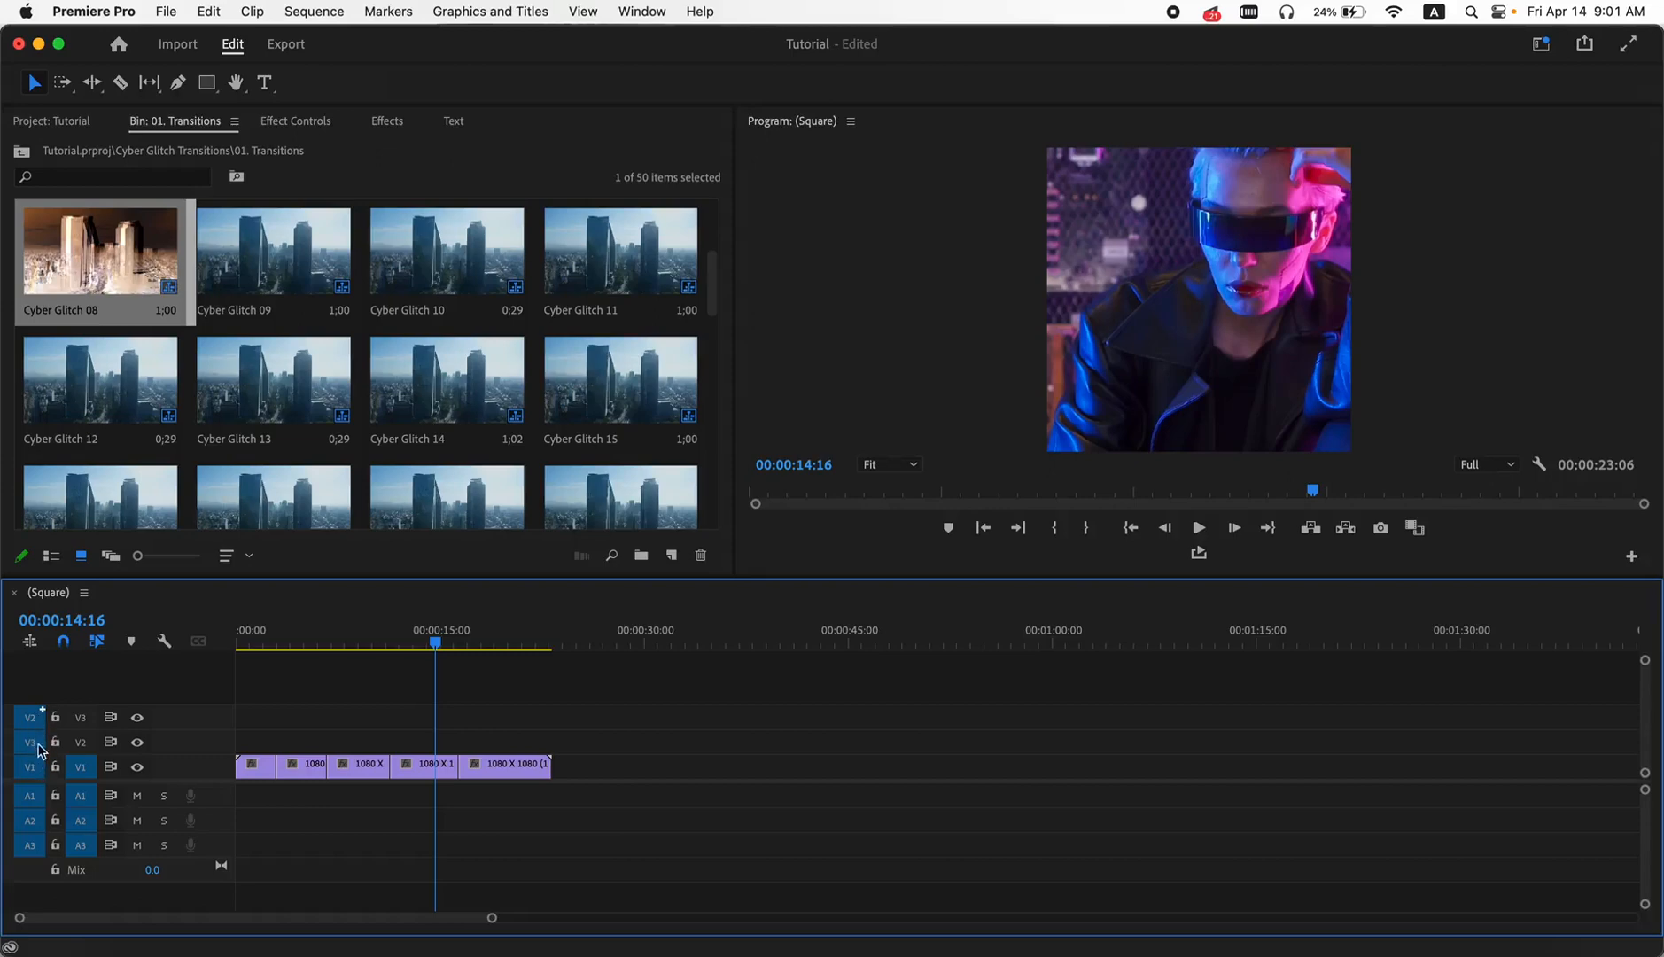
left_click_drag(41, 749, 39, 720)
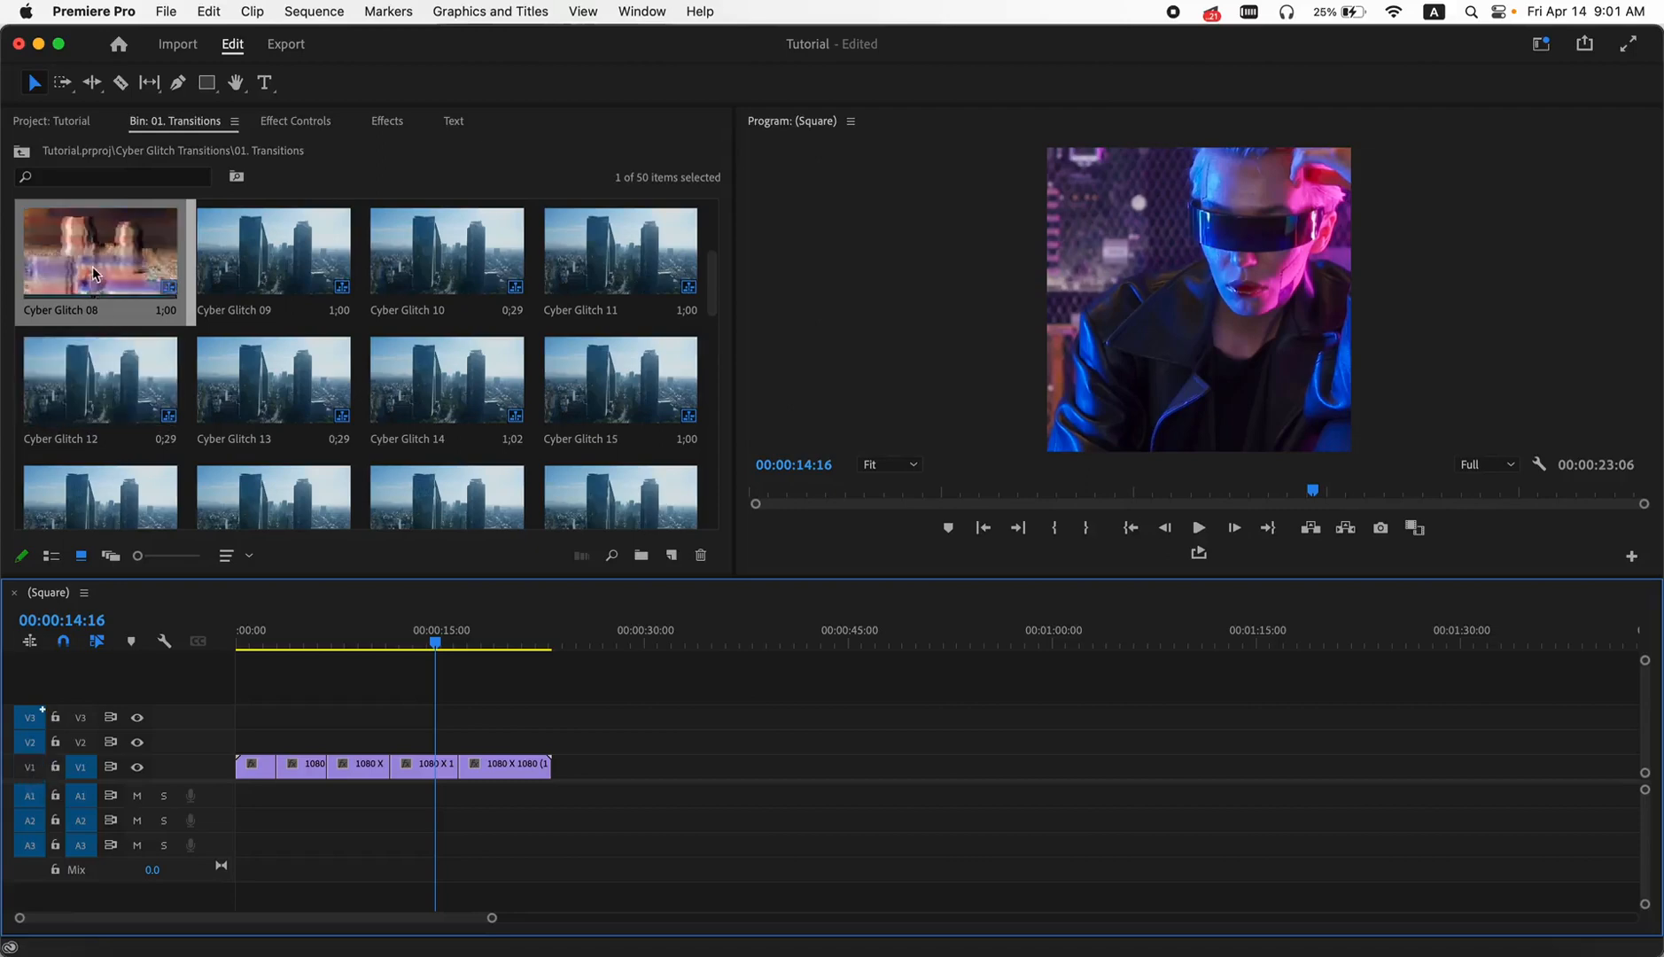
left_click_drag(93, 259, 286, 737)
left_click_drag(295, 754, 286, 751)
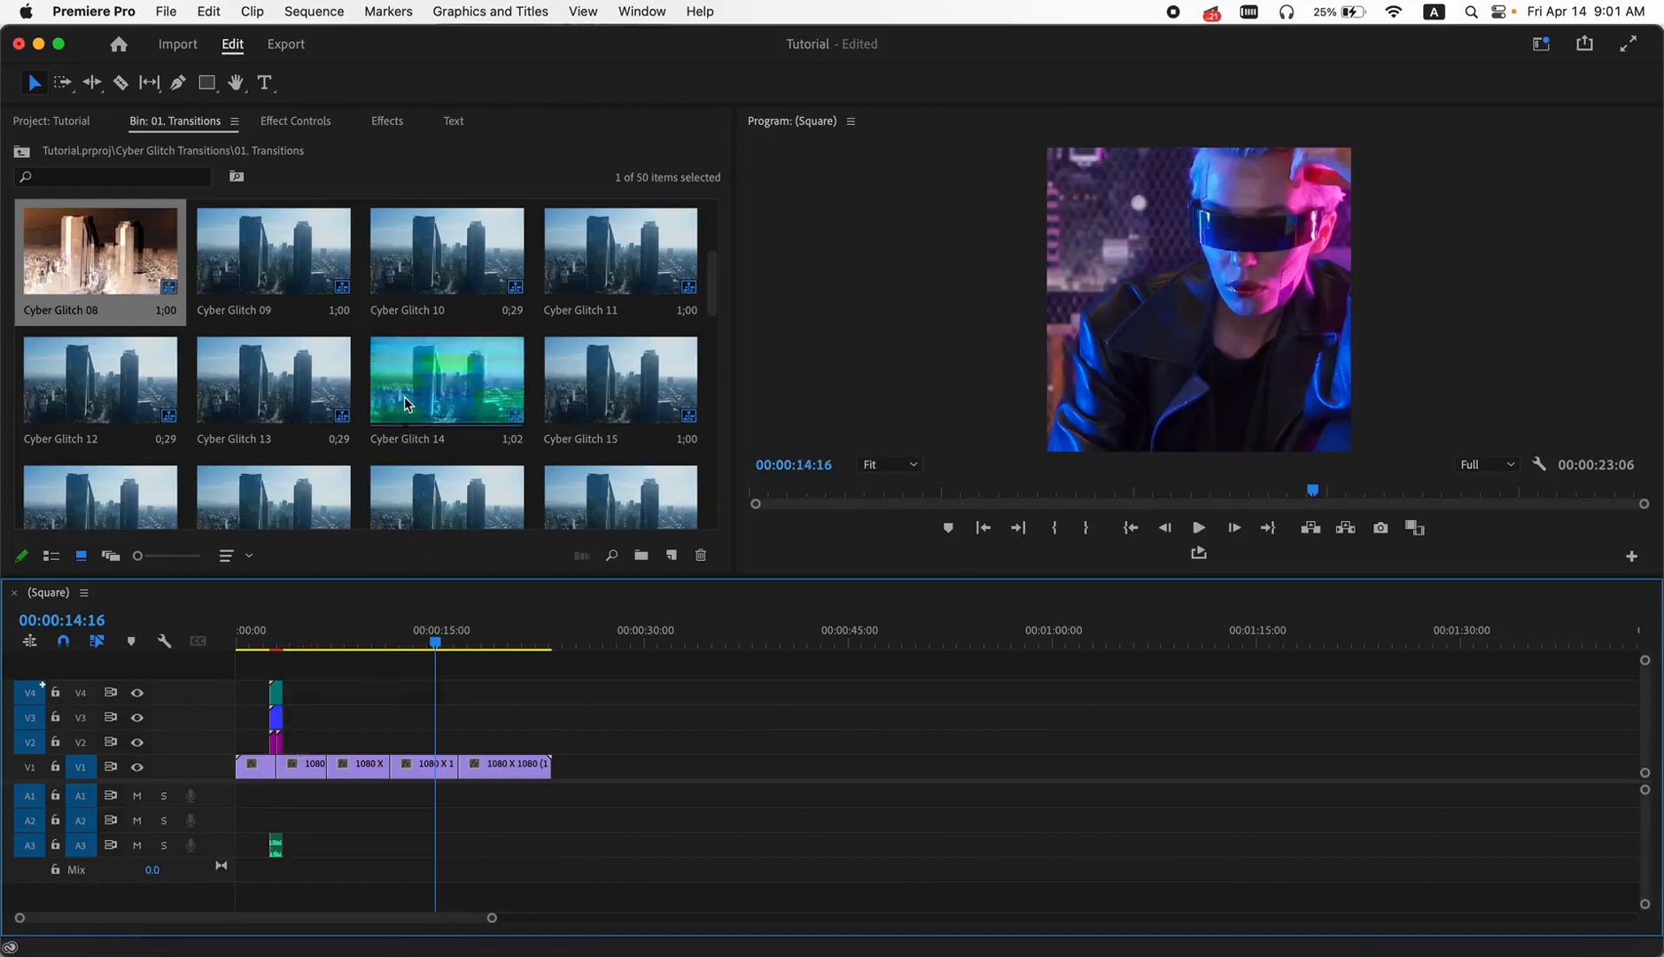
- Place Cyber Glitch 14 over the second cut and Cyber Glitch 25 over the third cut, both starting on track V2
left_click(436, 424)
left_click_drag(437, 427, 340, 753)
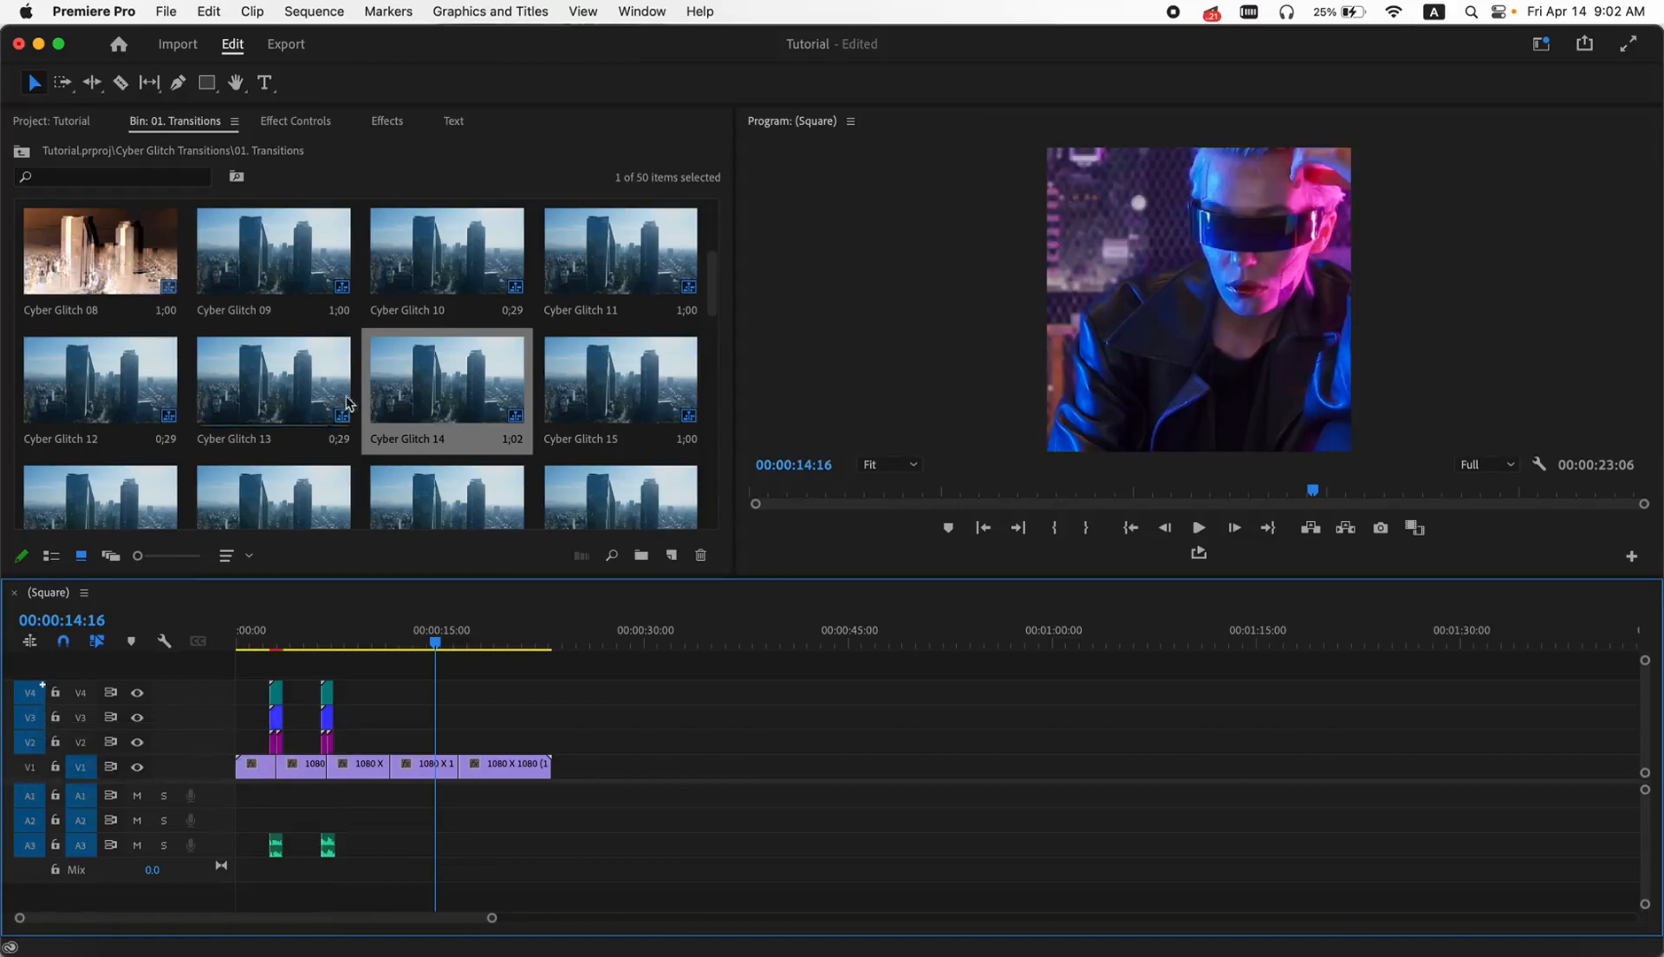
scroll(360, 400, "down", 4)
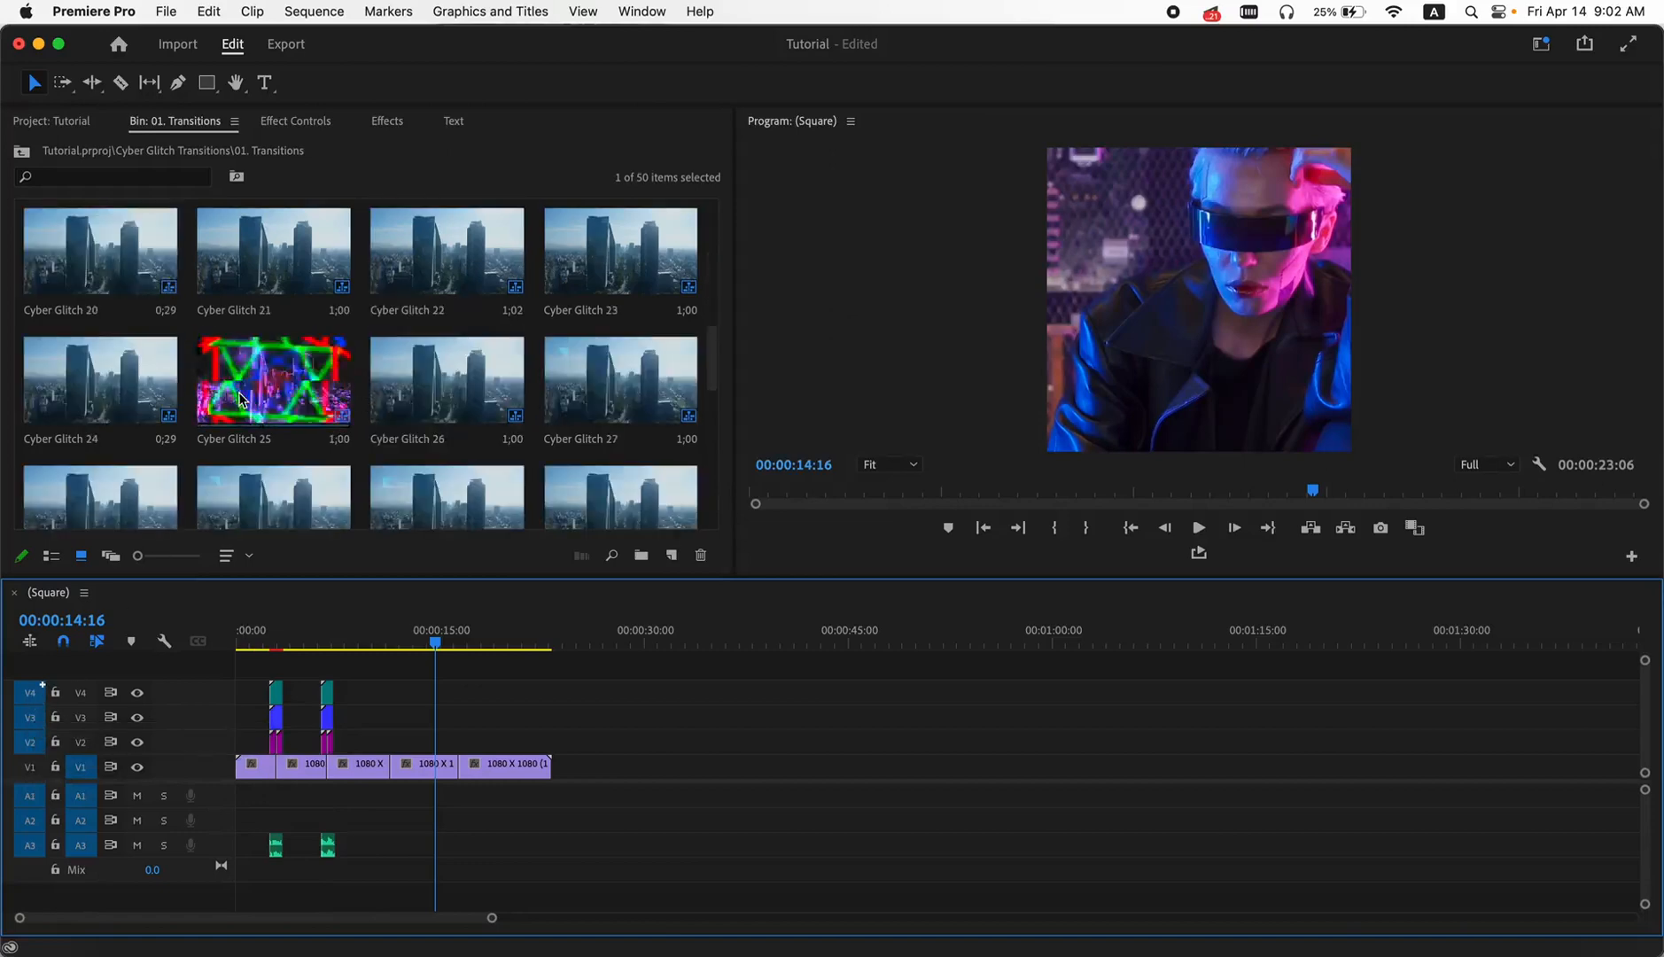
left_click_drag(275, 398, 326, 501)
left_click(29, 767)
left_click_drag(293, 368, 397, 747)
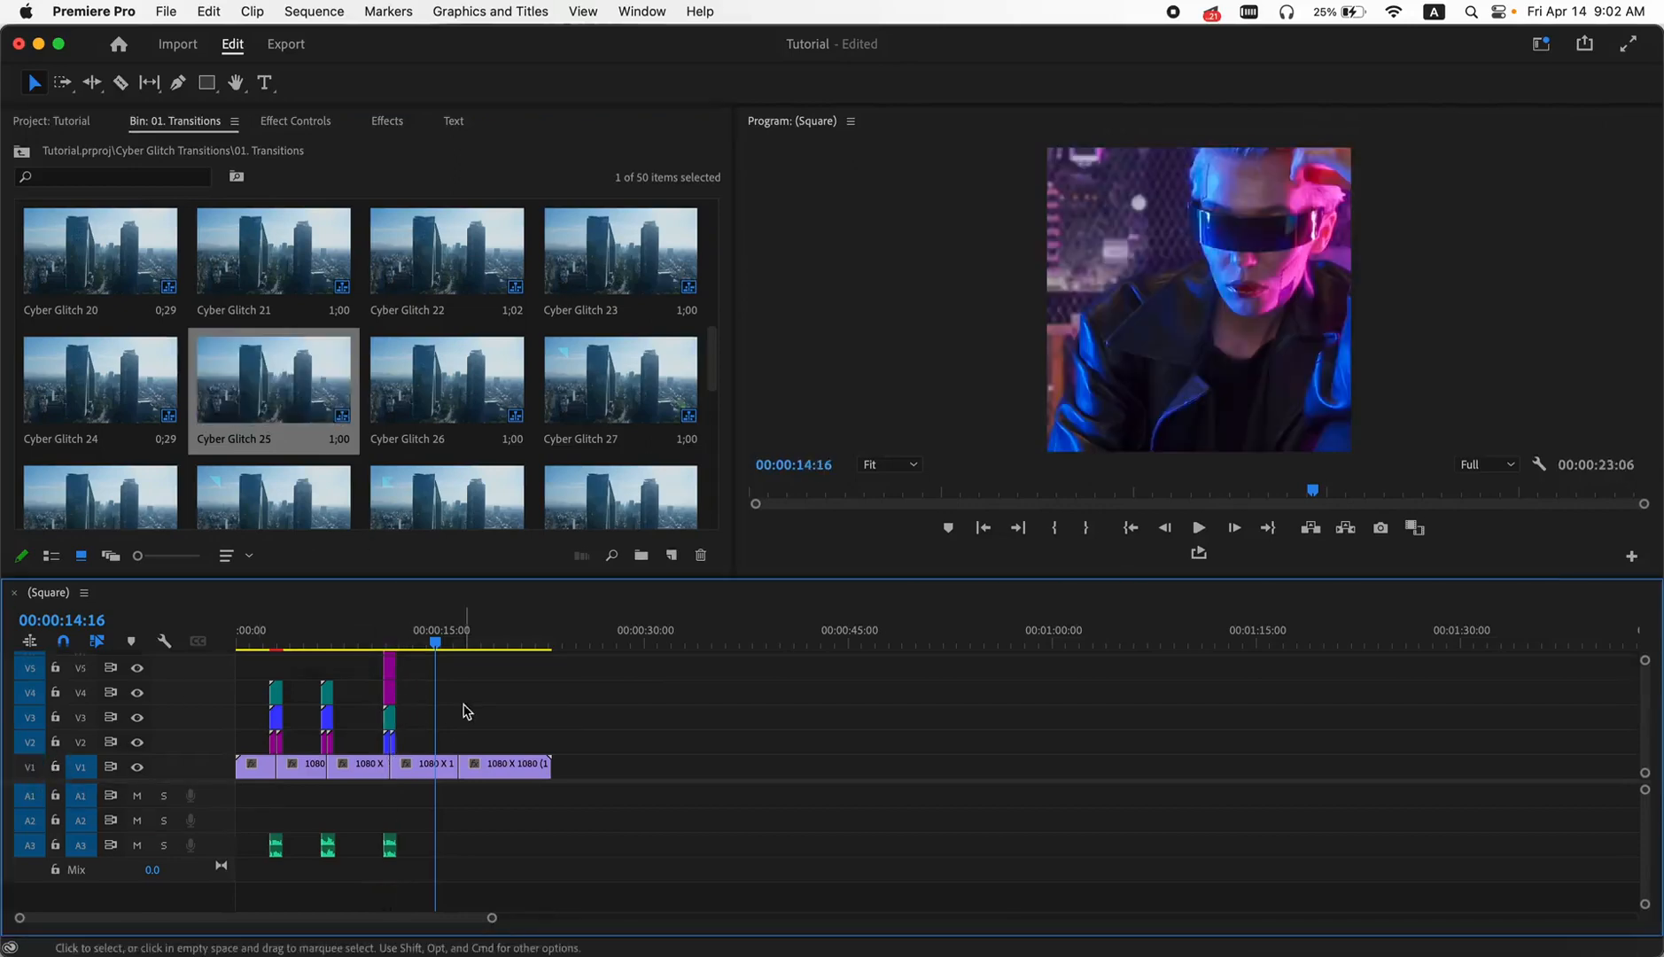
- Place Cyber Glitch 38 over the fourth cut in the sequence, starting on track V2
scroll(434, 426, "down", 3)
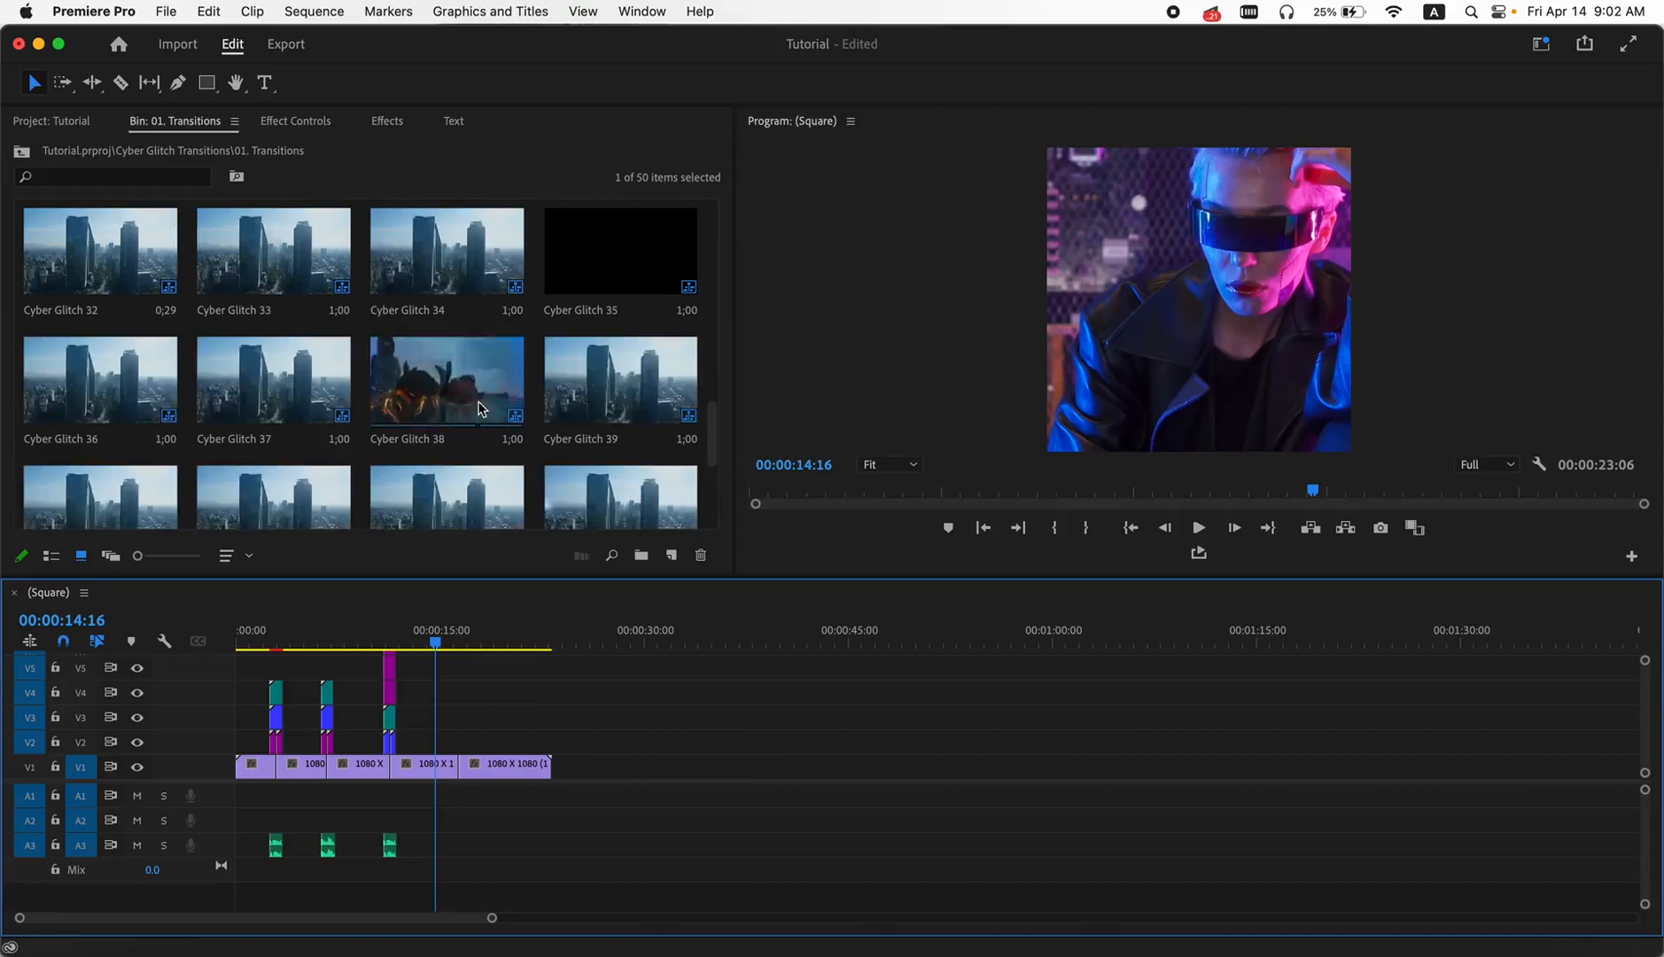
left_click(448, 404)
left_click_drag(482, 447, 472, 759)
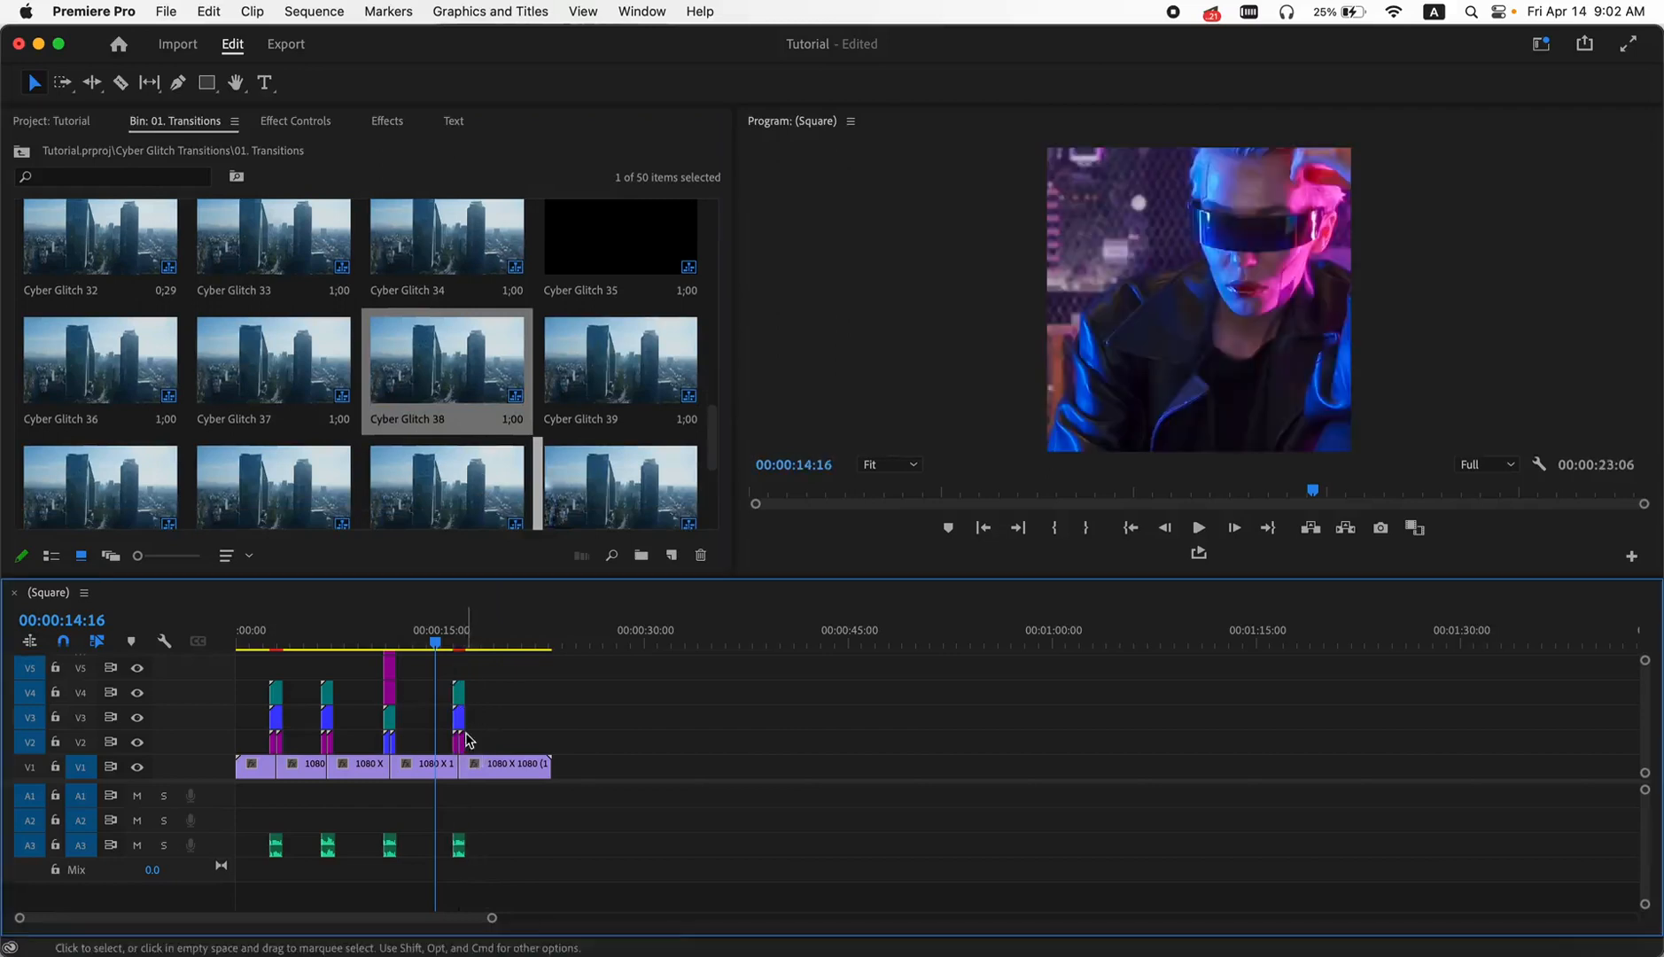
- Return the playhead to 00:00:00:00 and mark an In point at the start of the sequence
left_click_drag(435, 645, 267, 673)
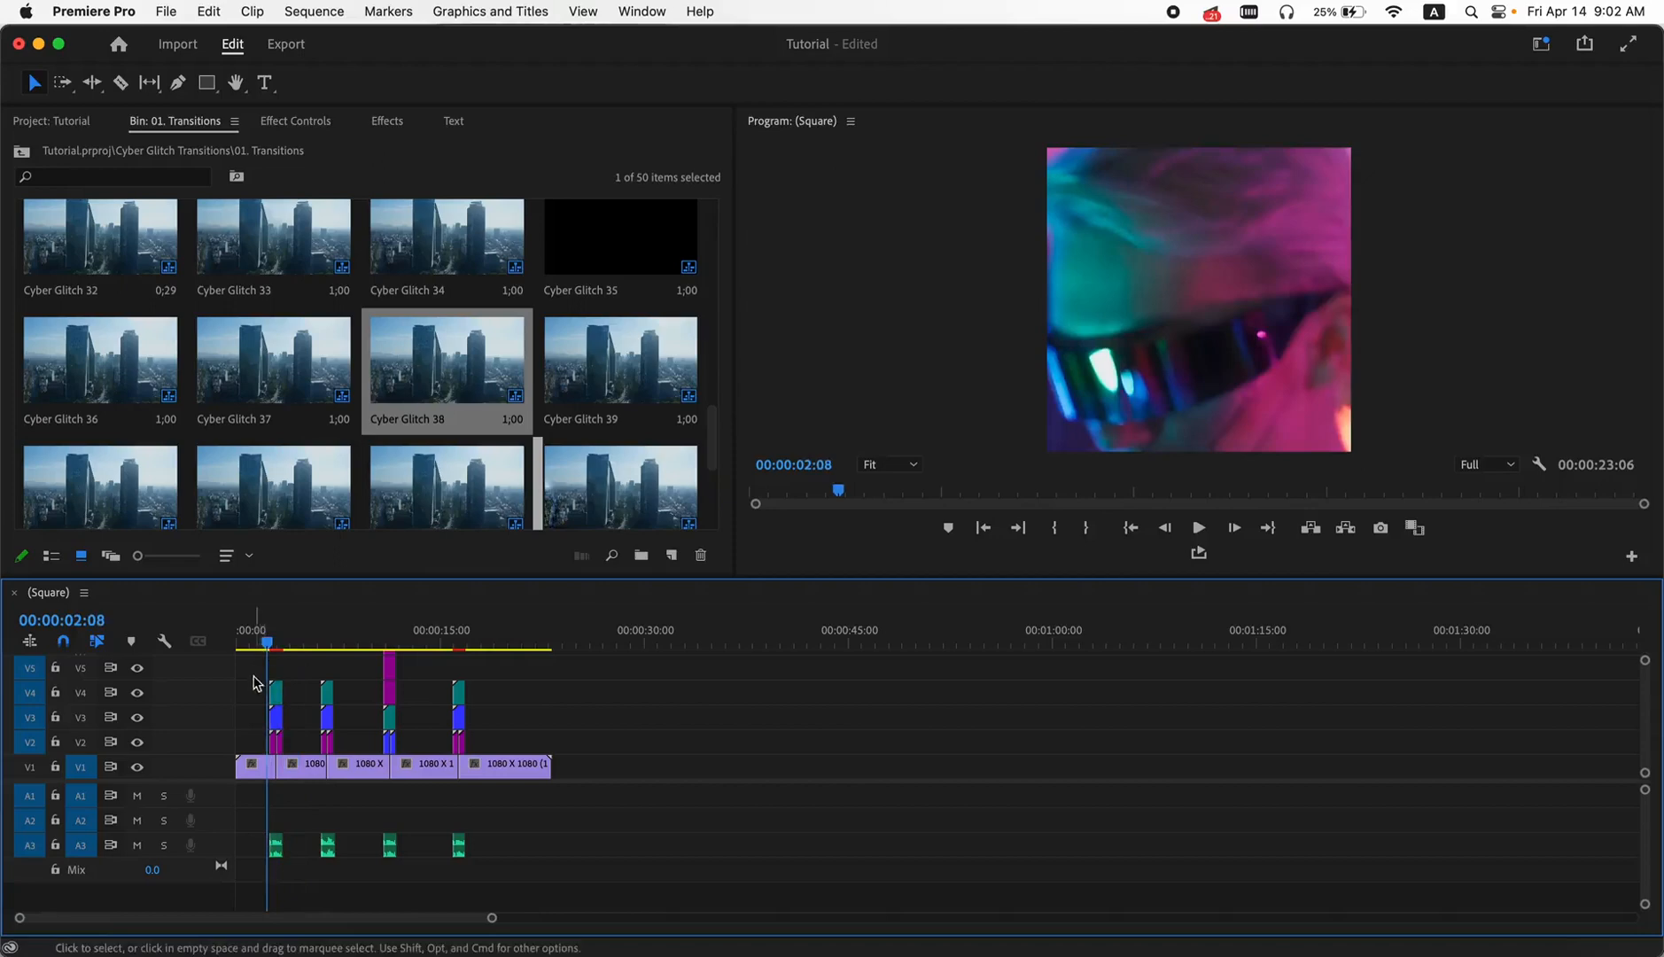
scroll(257, 684, "up", 5)
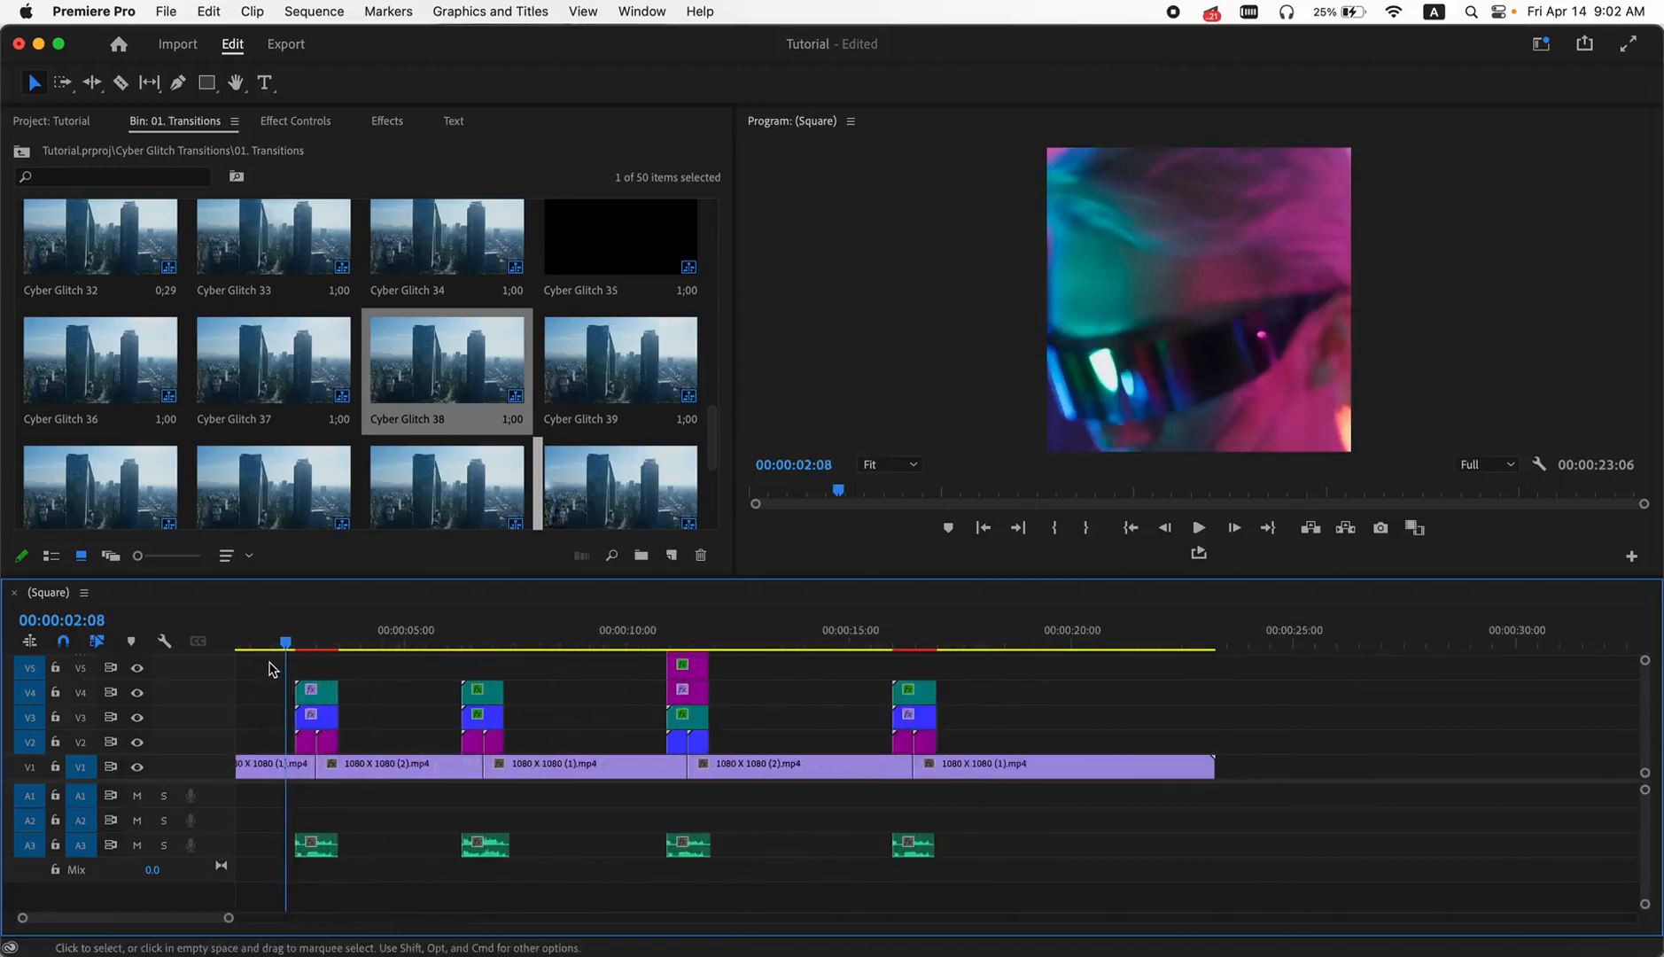
left_click_drag(284, 639, 216, 656)
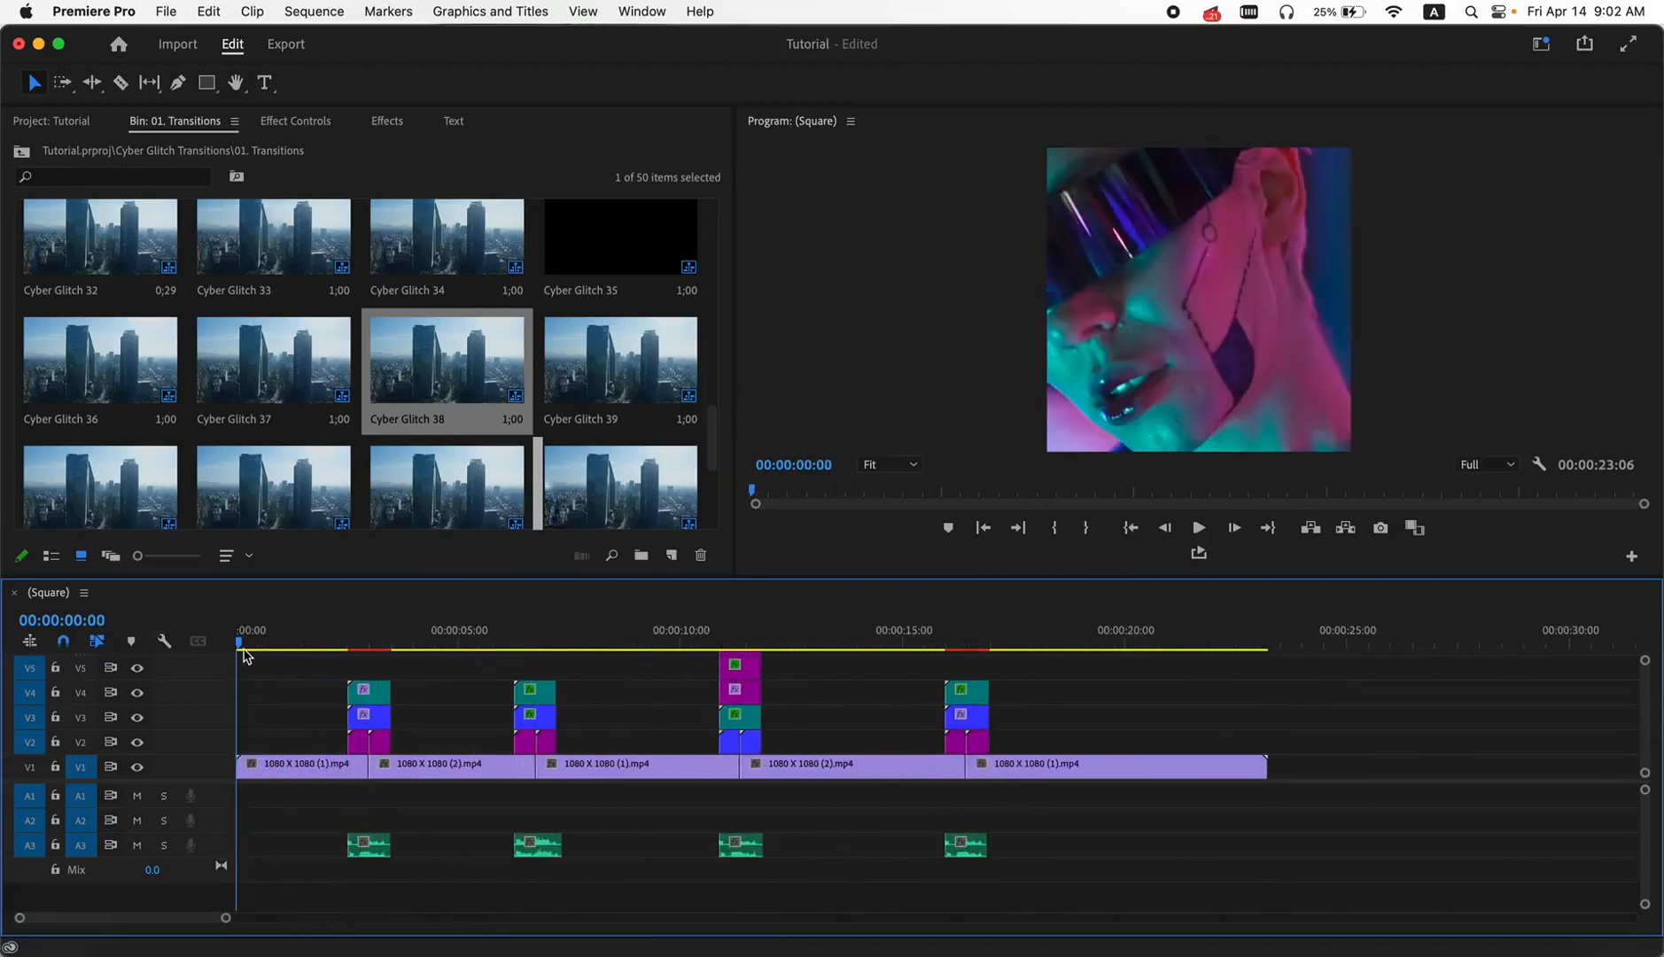
key("i")
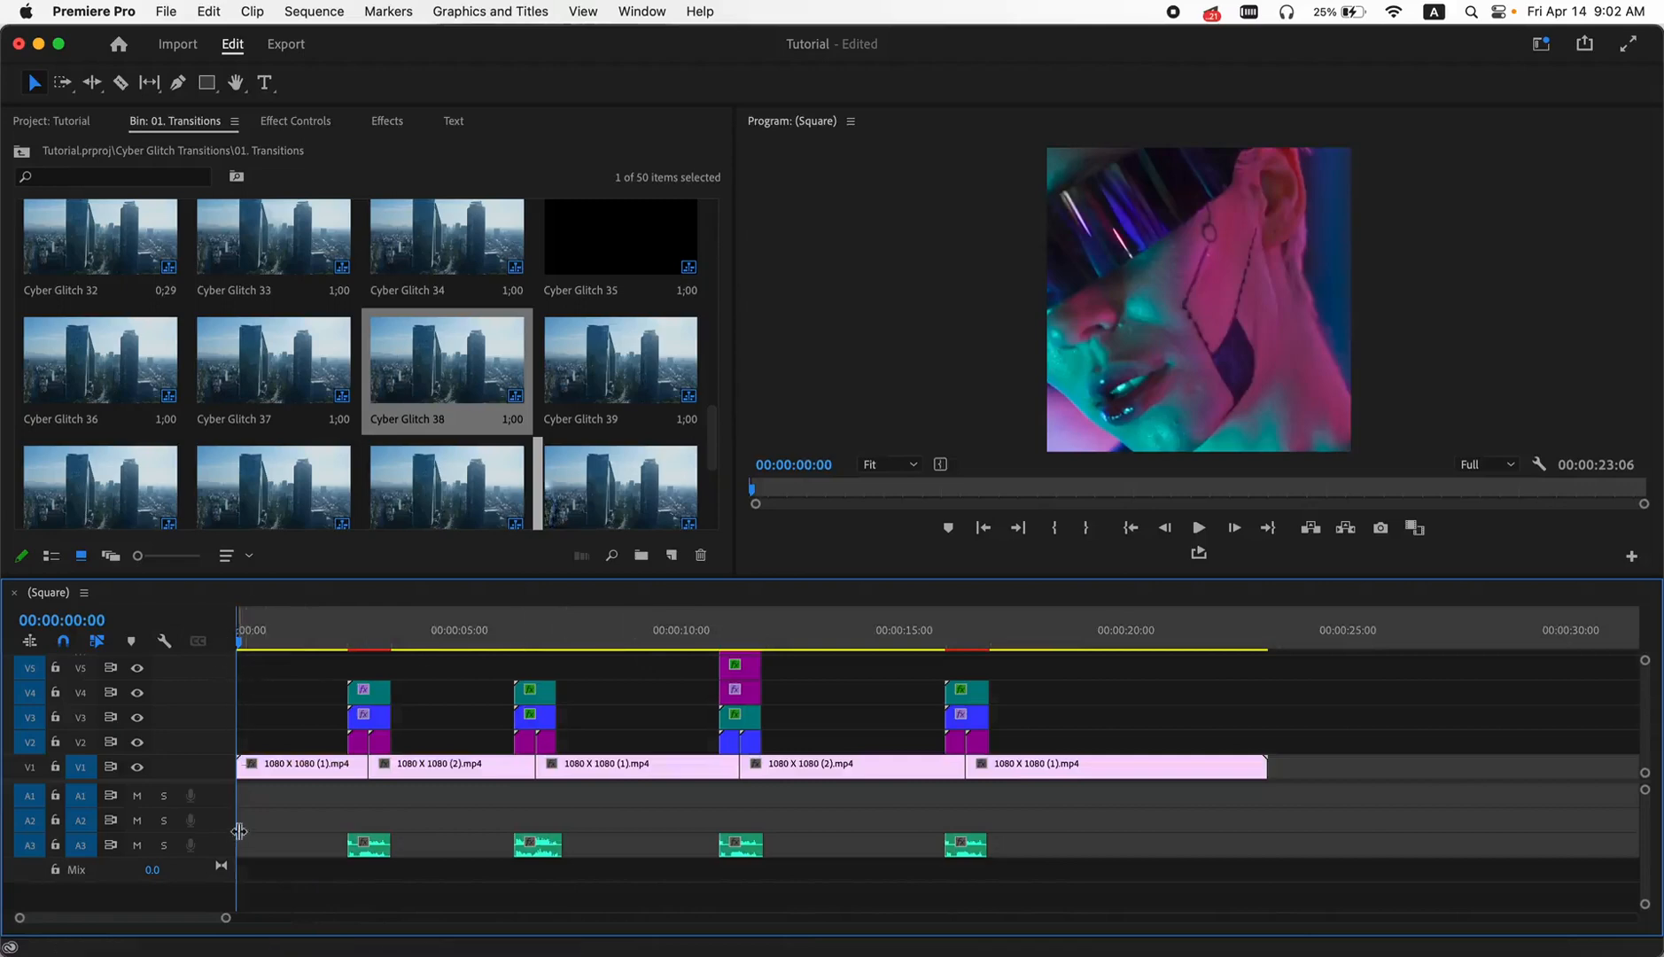
- Mark an Out point at 00:00:23:03 near the sequence's end and render the sequence from In to Out
left_click_drag(1203, 618, 1264, 633)
key("o")
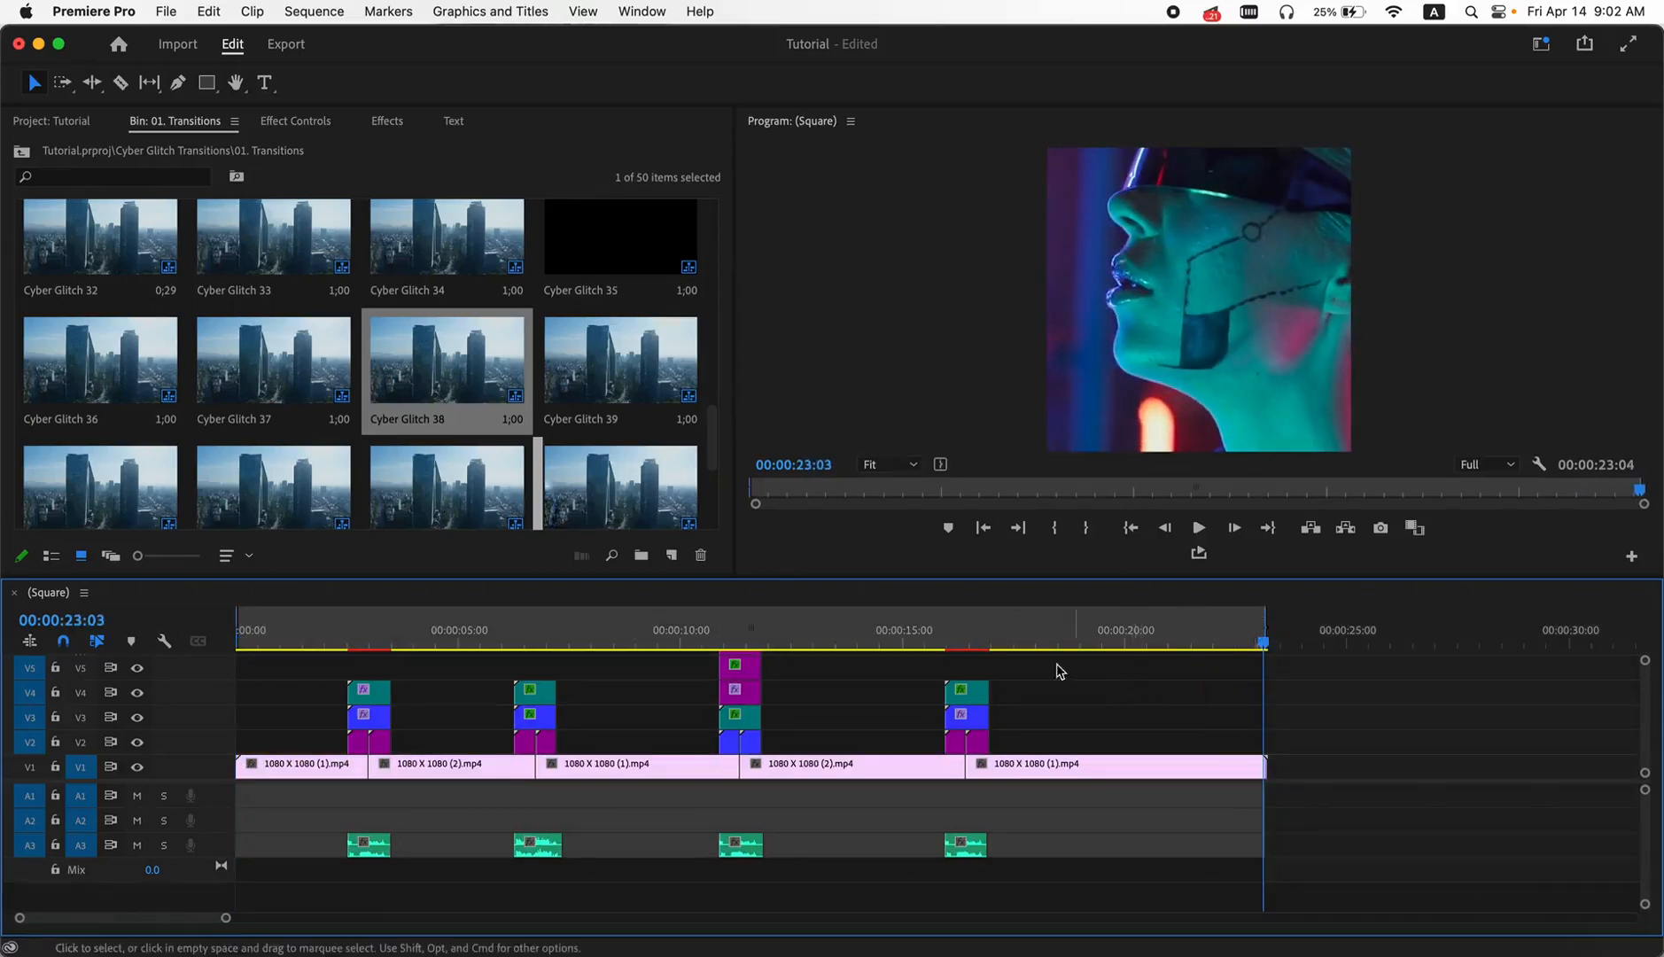
left_click(302, 15)
left_click(327, 95)
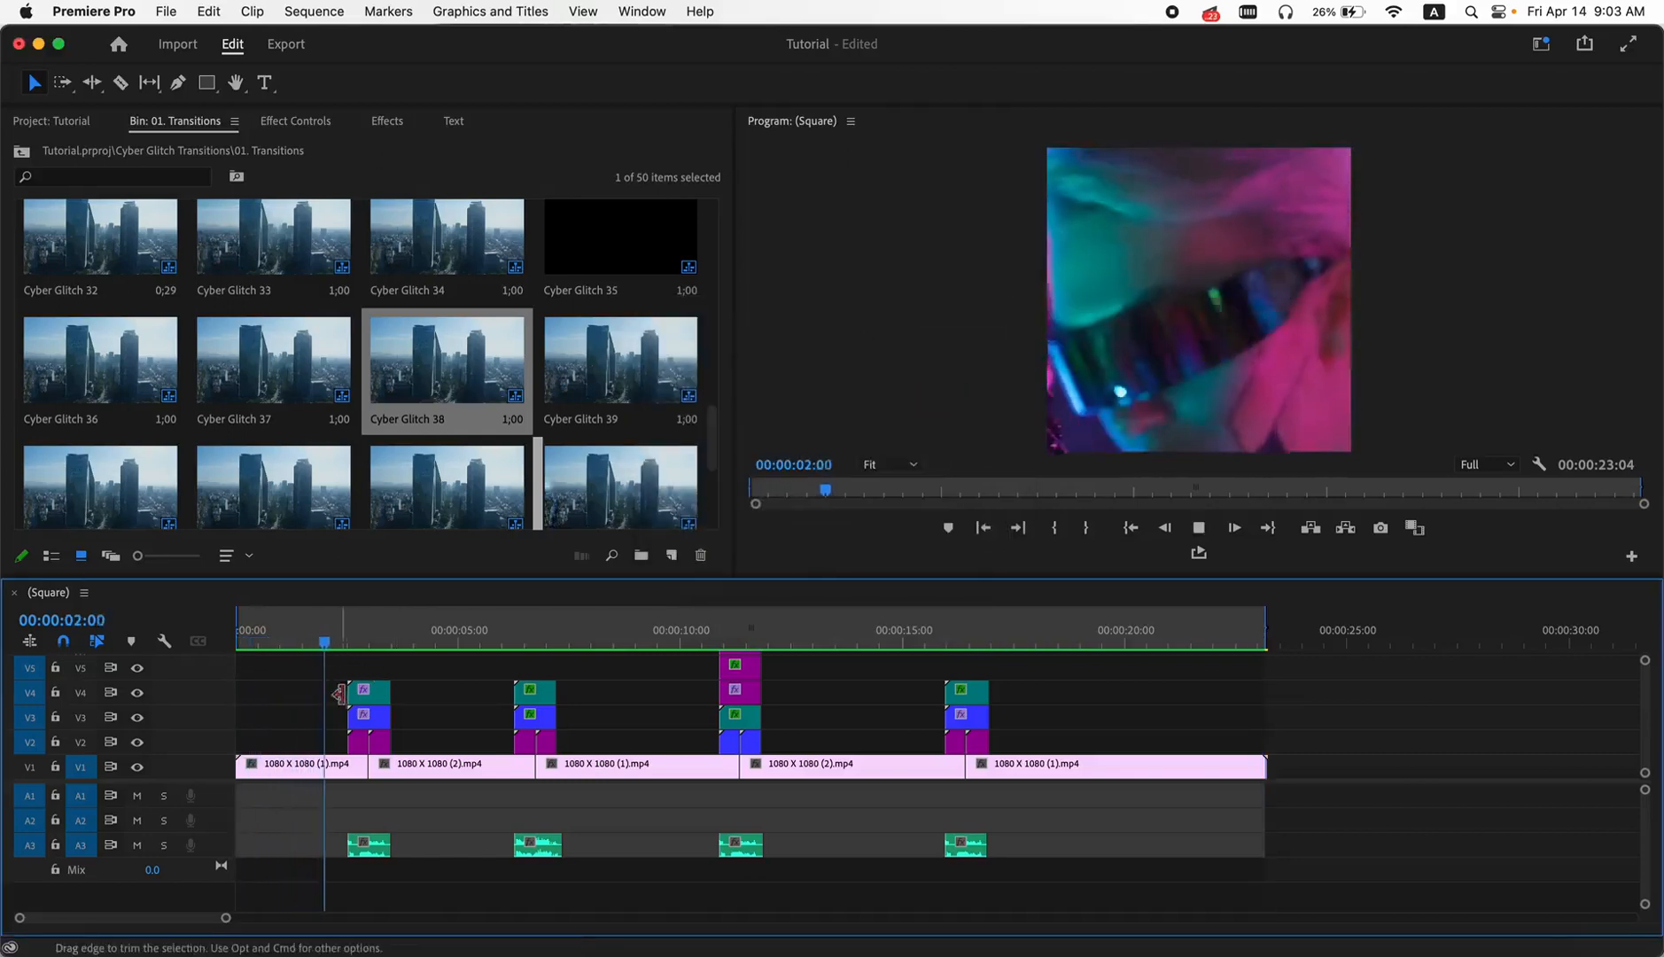
- Play back the rendered sequence and park the playhead on the first cut at 00:00:03:00
key("space")
left_click_drag(375, 631, 368, 631)
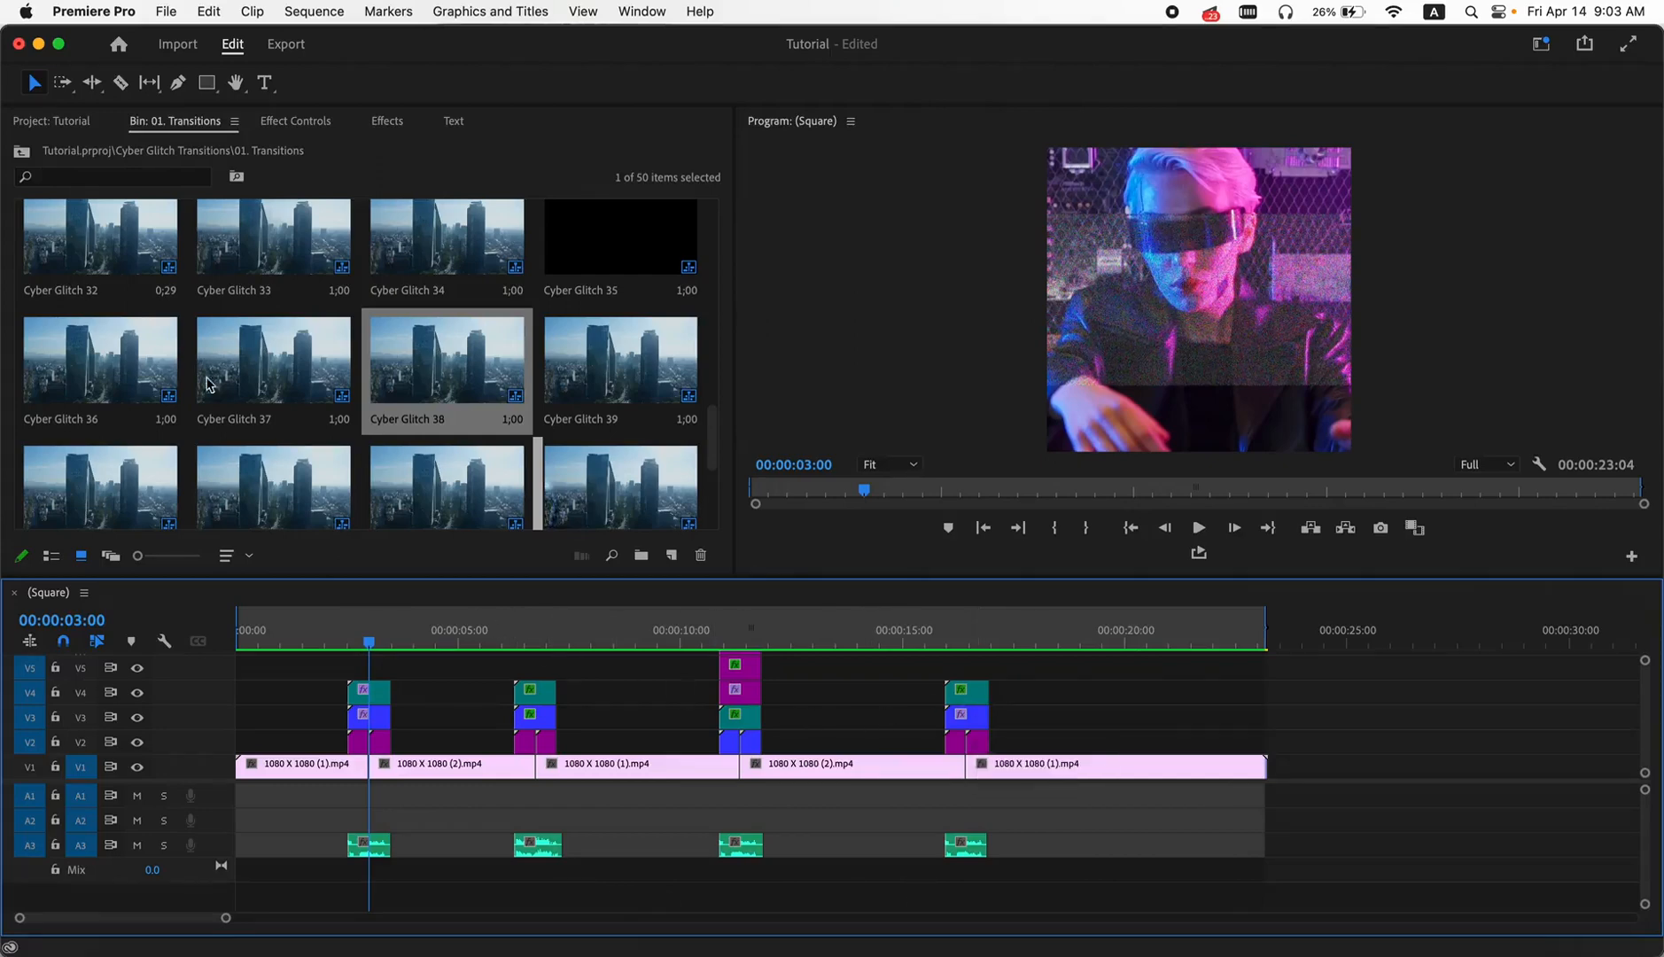
- Open the "00. Resolution Change, Sequence Setting" sequence and set its horizontal frame size to 1080
left_click(39, 123)
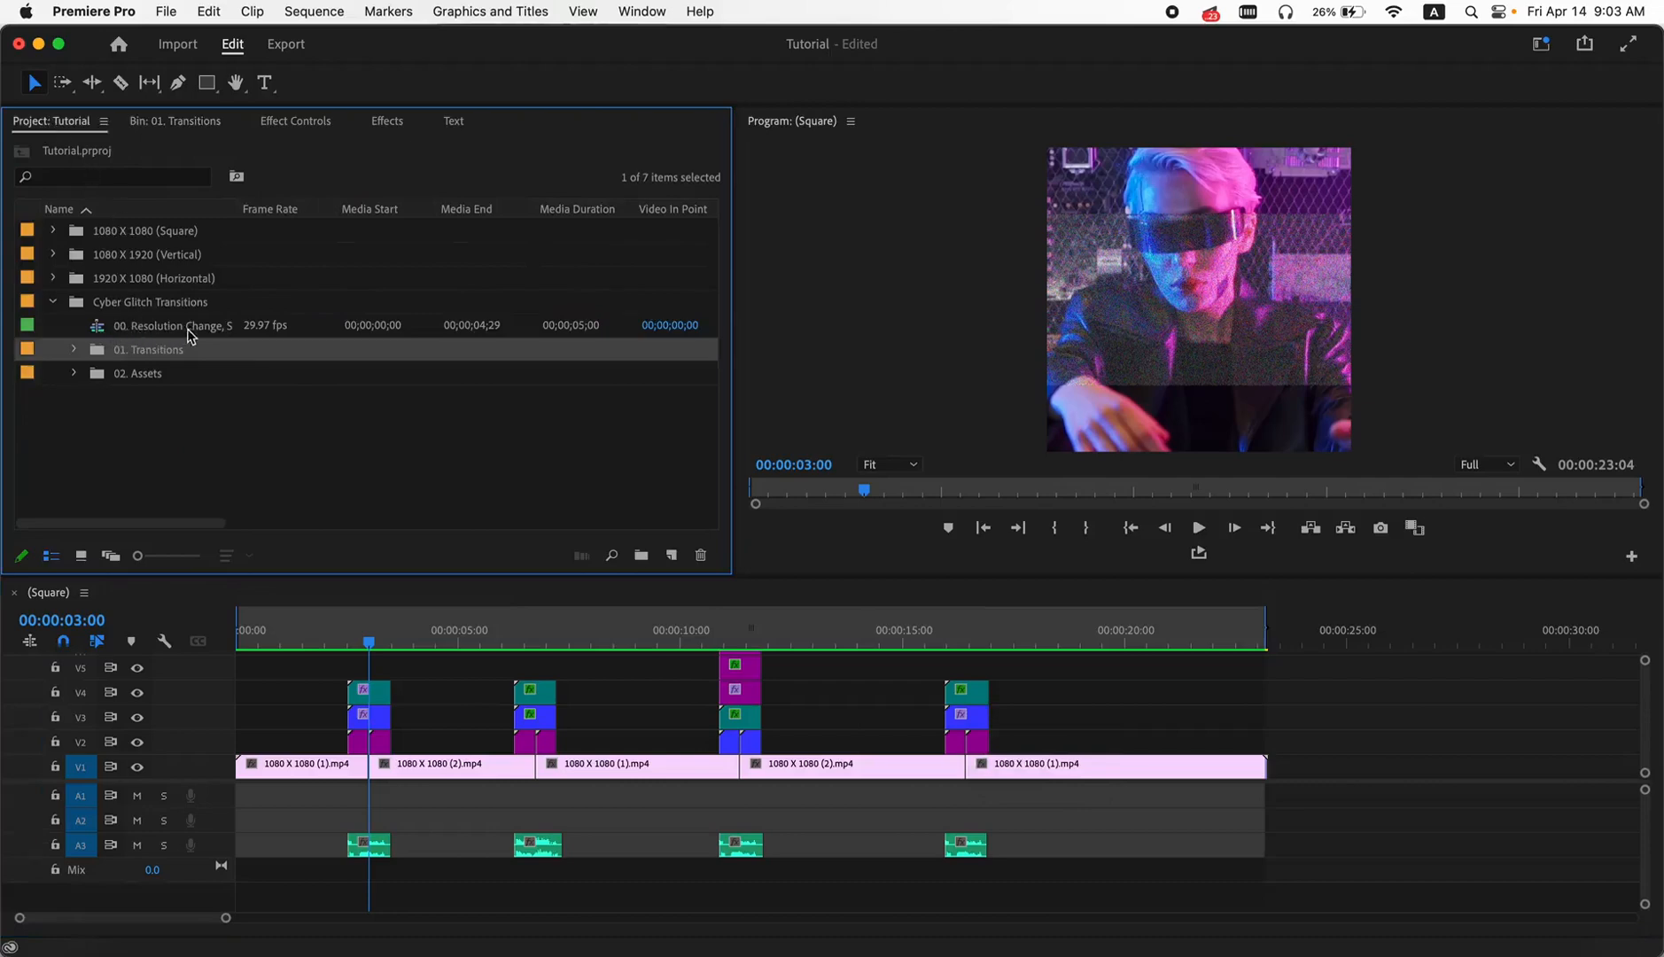
double_click(99, 328)
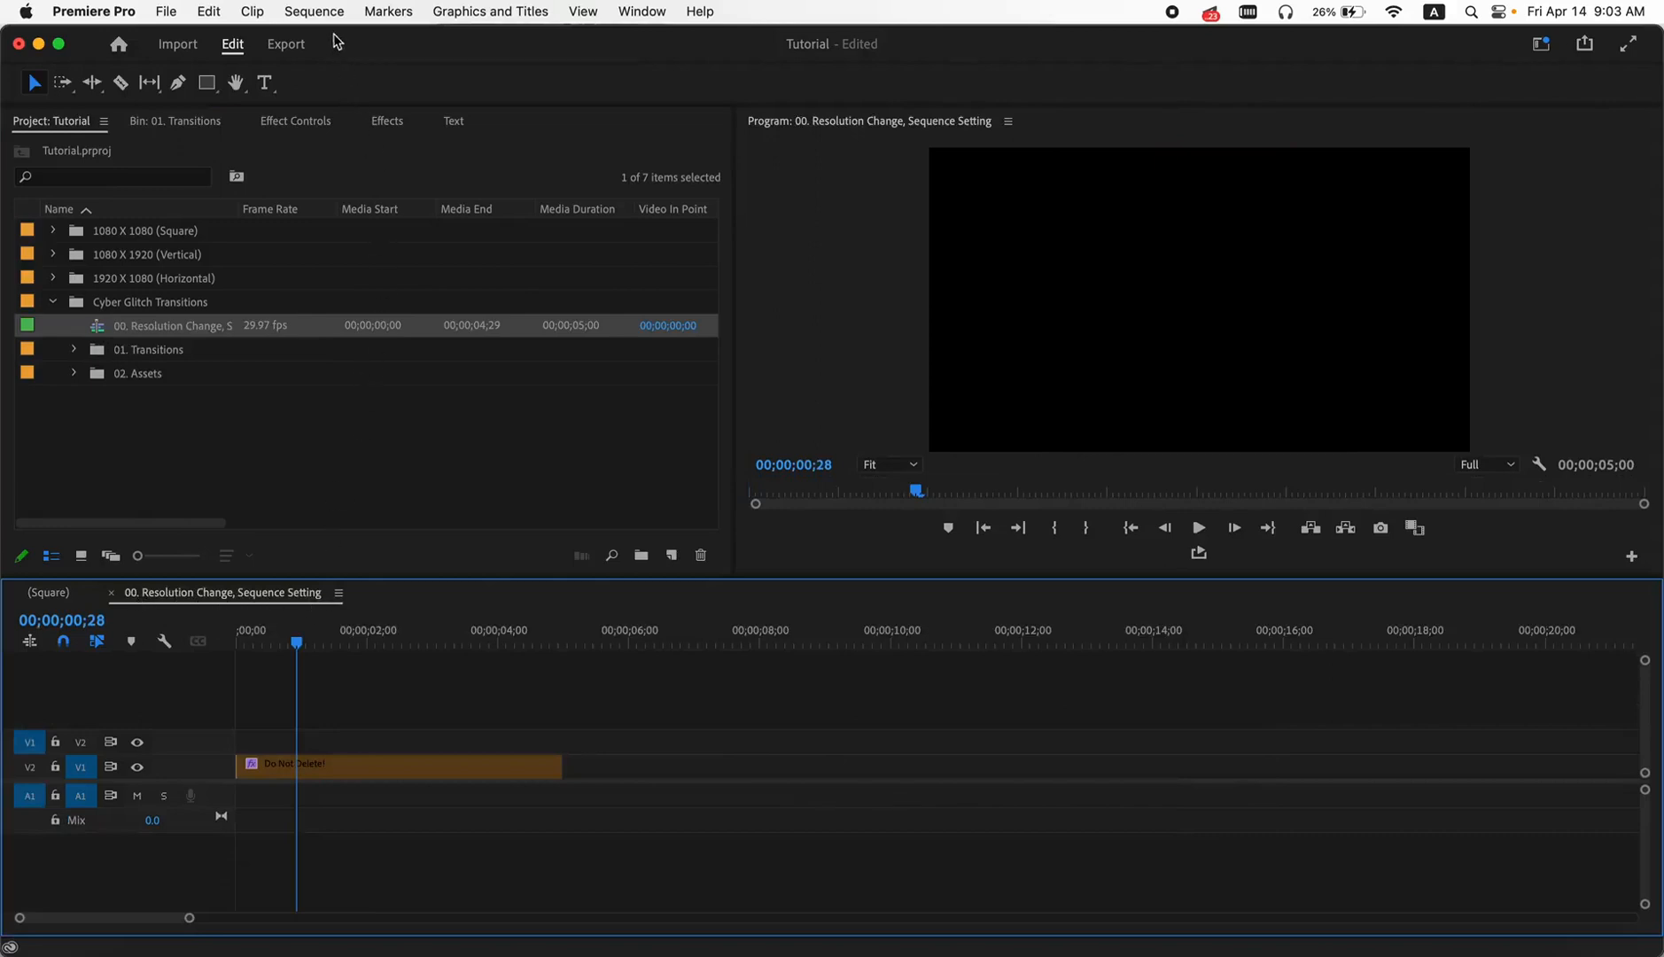
left_click(313, 12)
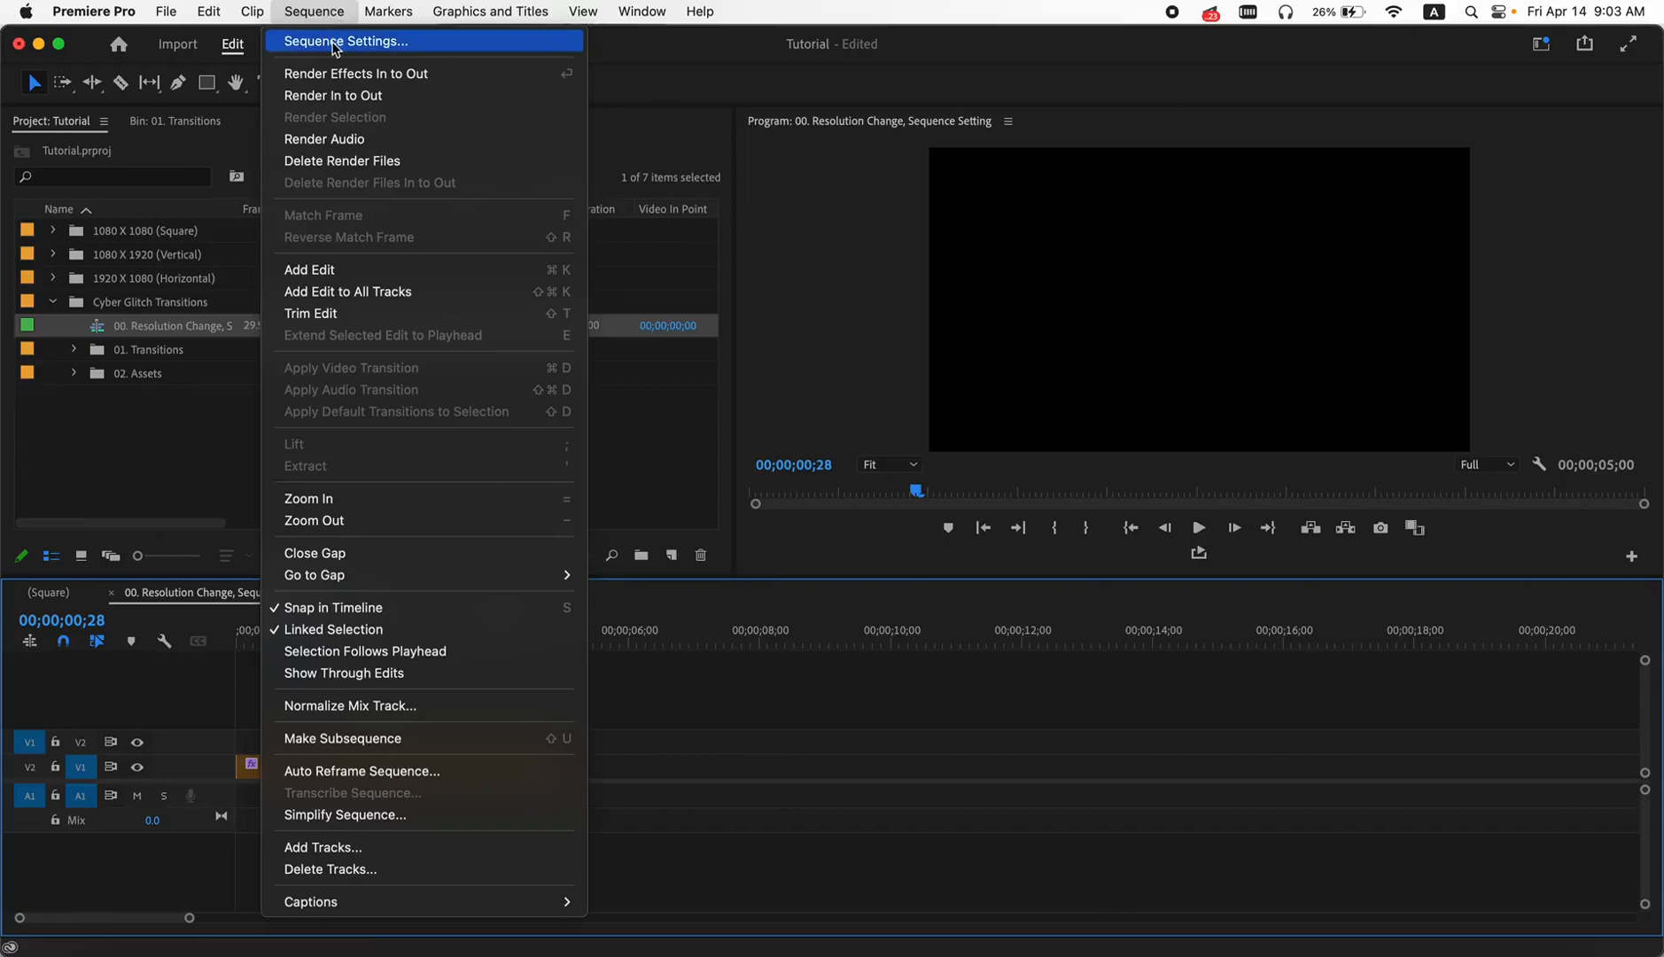
left_click(335, 43)
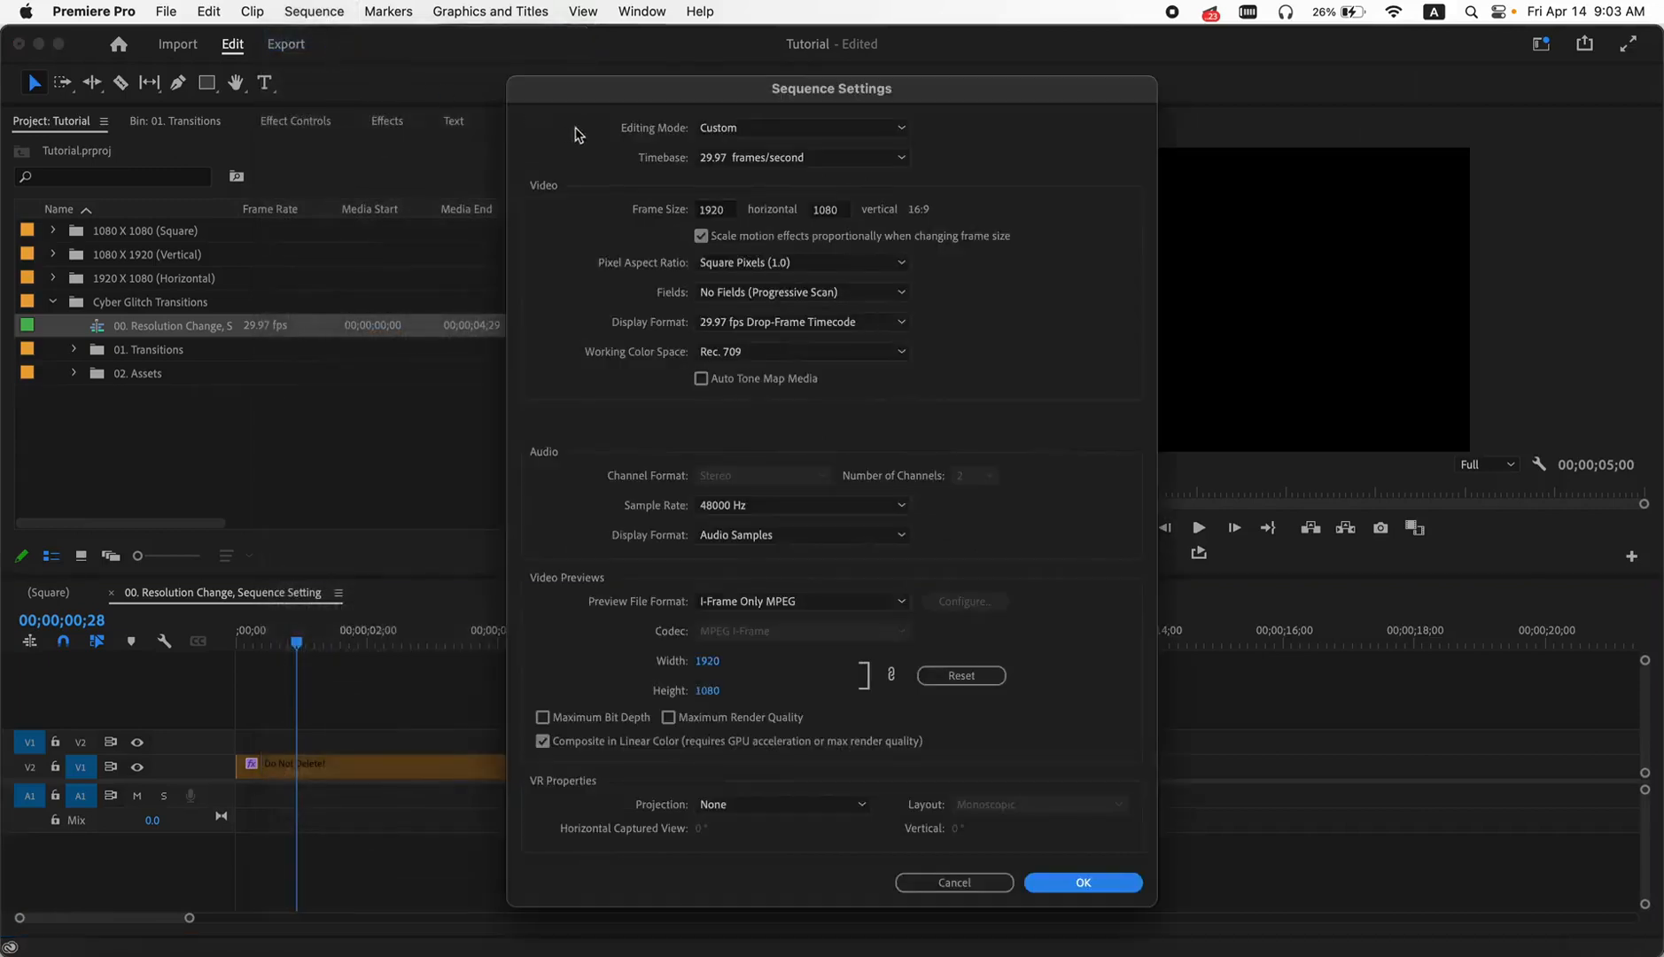
left_click(729, 211)
left_click_drag(729, 209, 680, 209)
type("10")
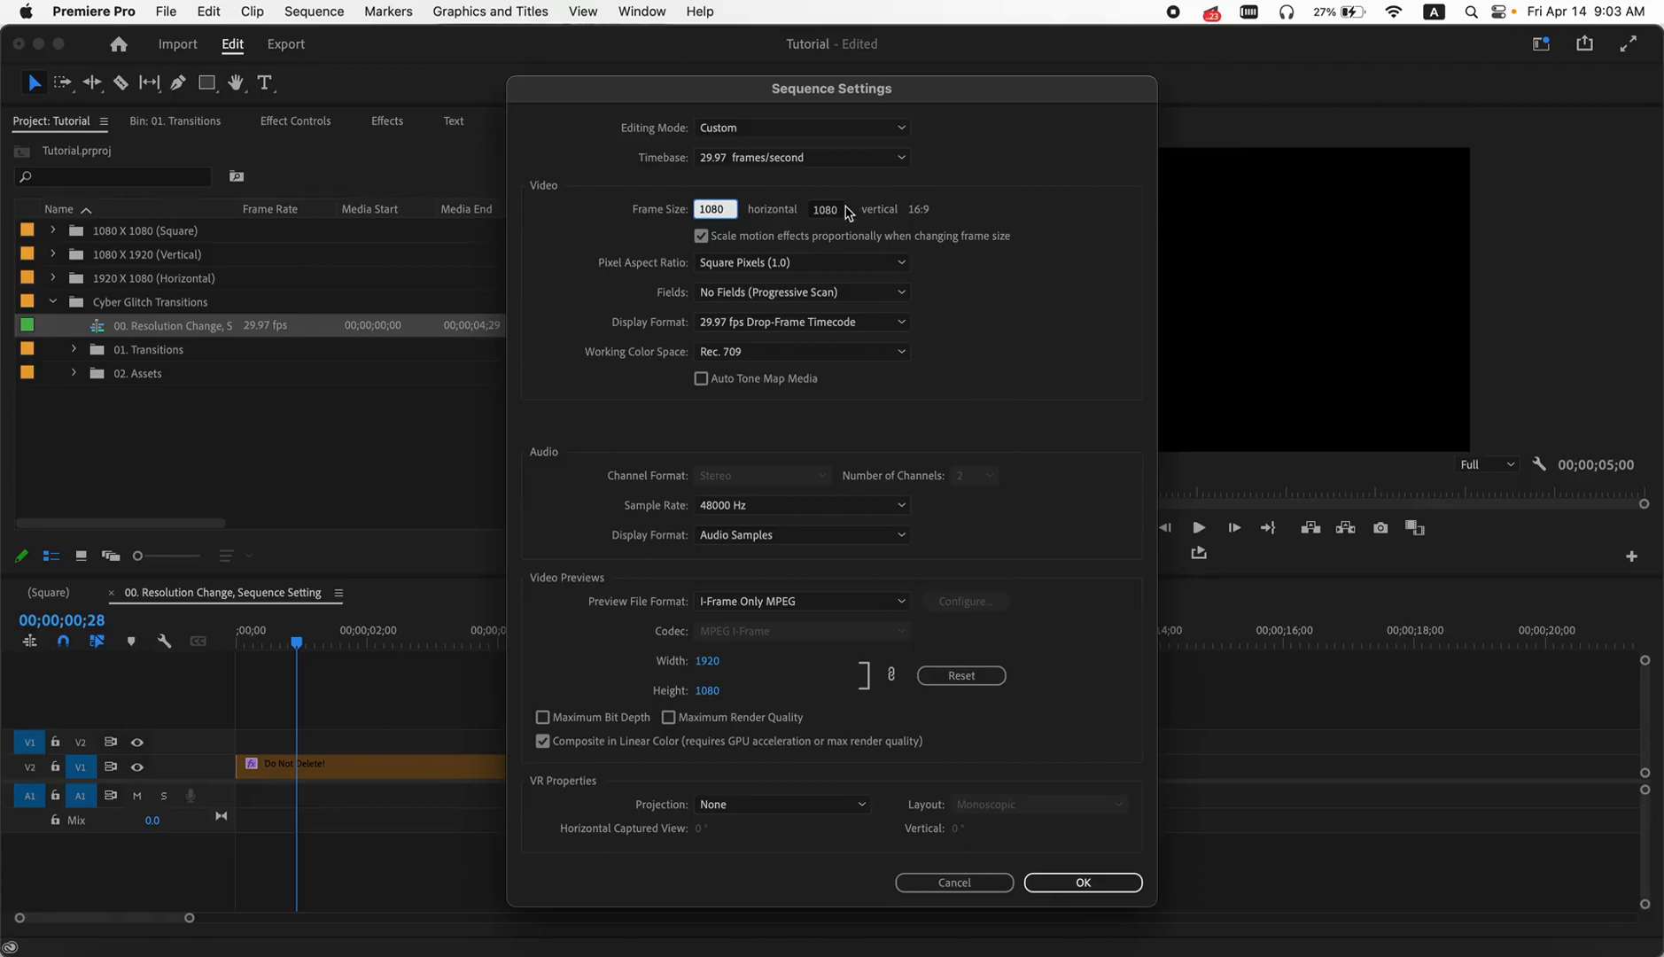
left_click(1112, 883)
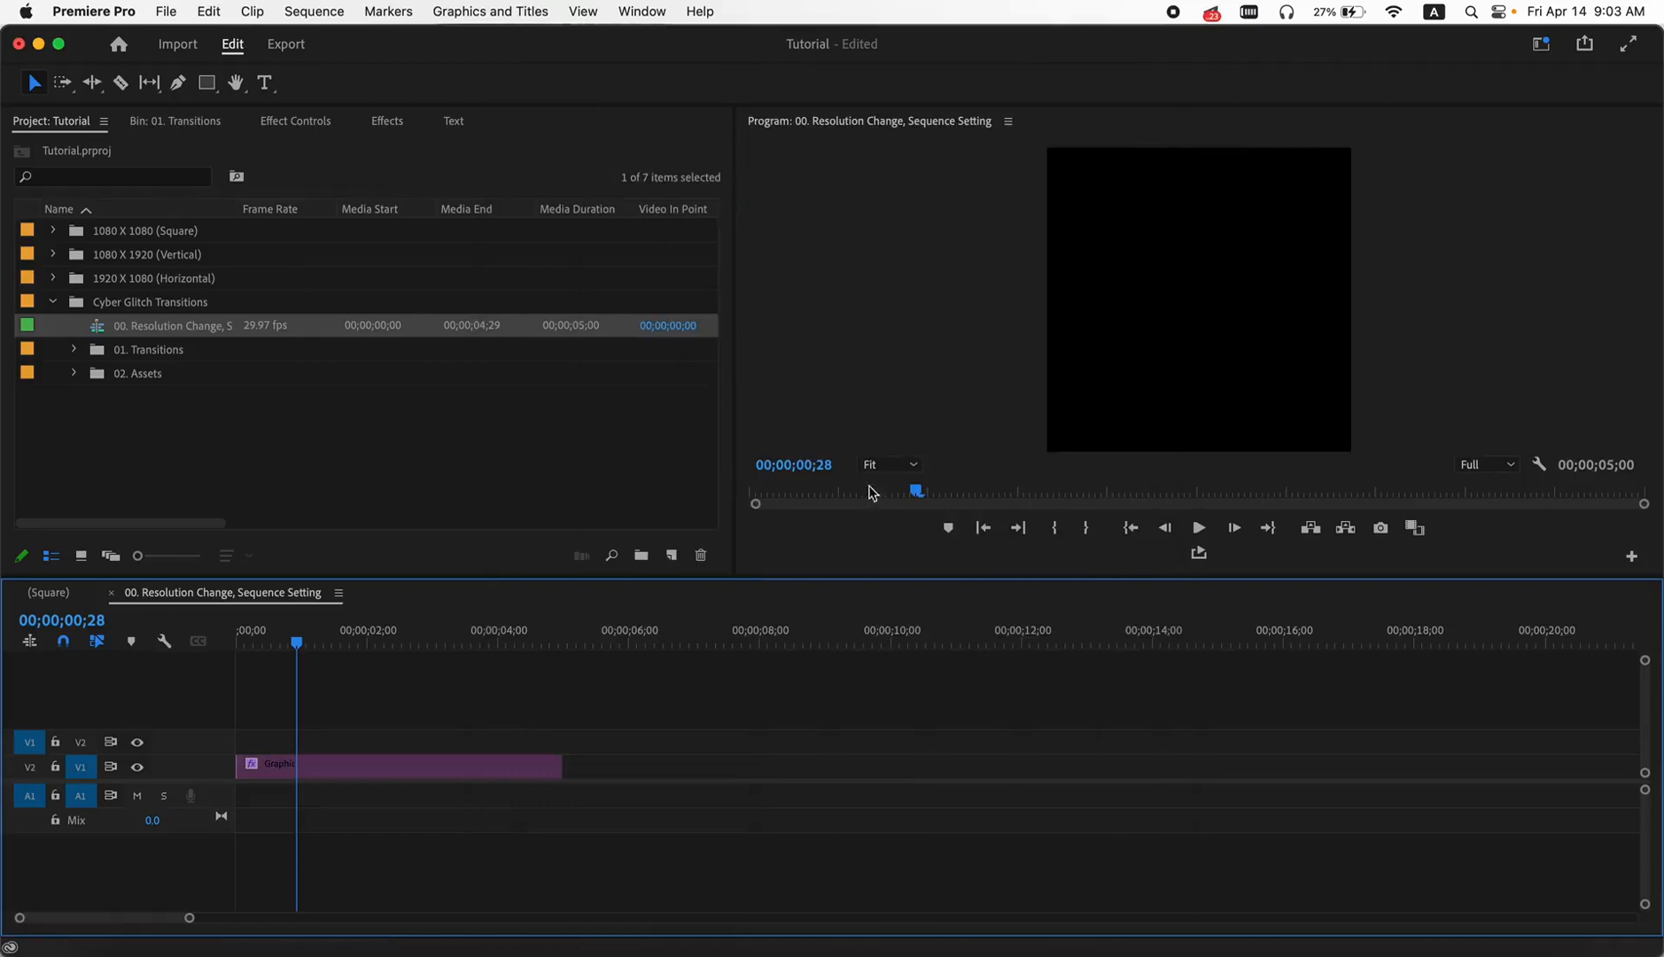
- Return to the Square sequence and scrub through its first three glitch transitions
left_click(70, 599)
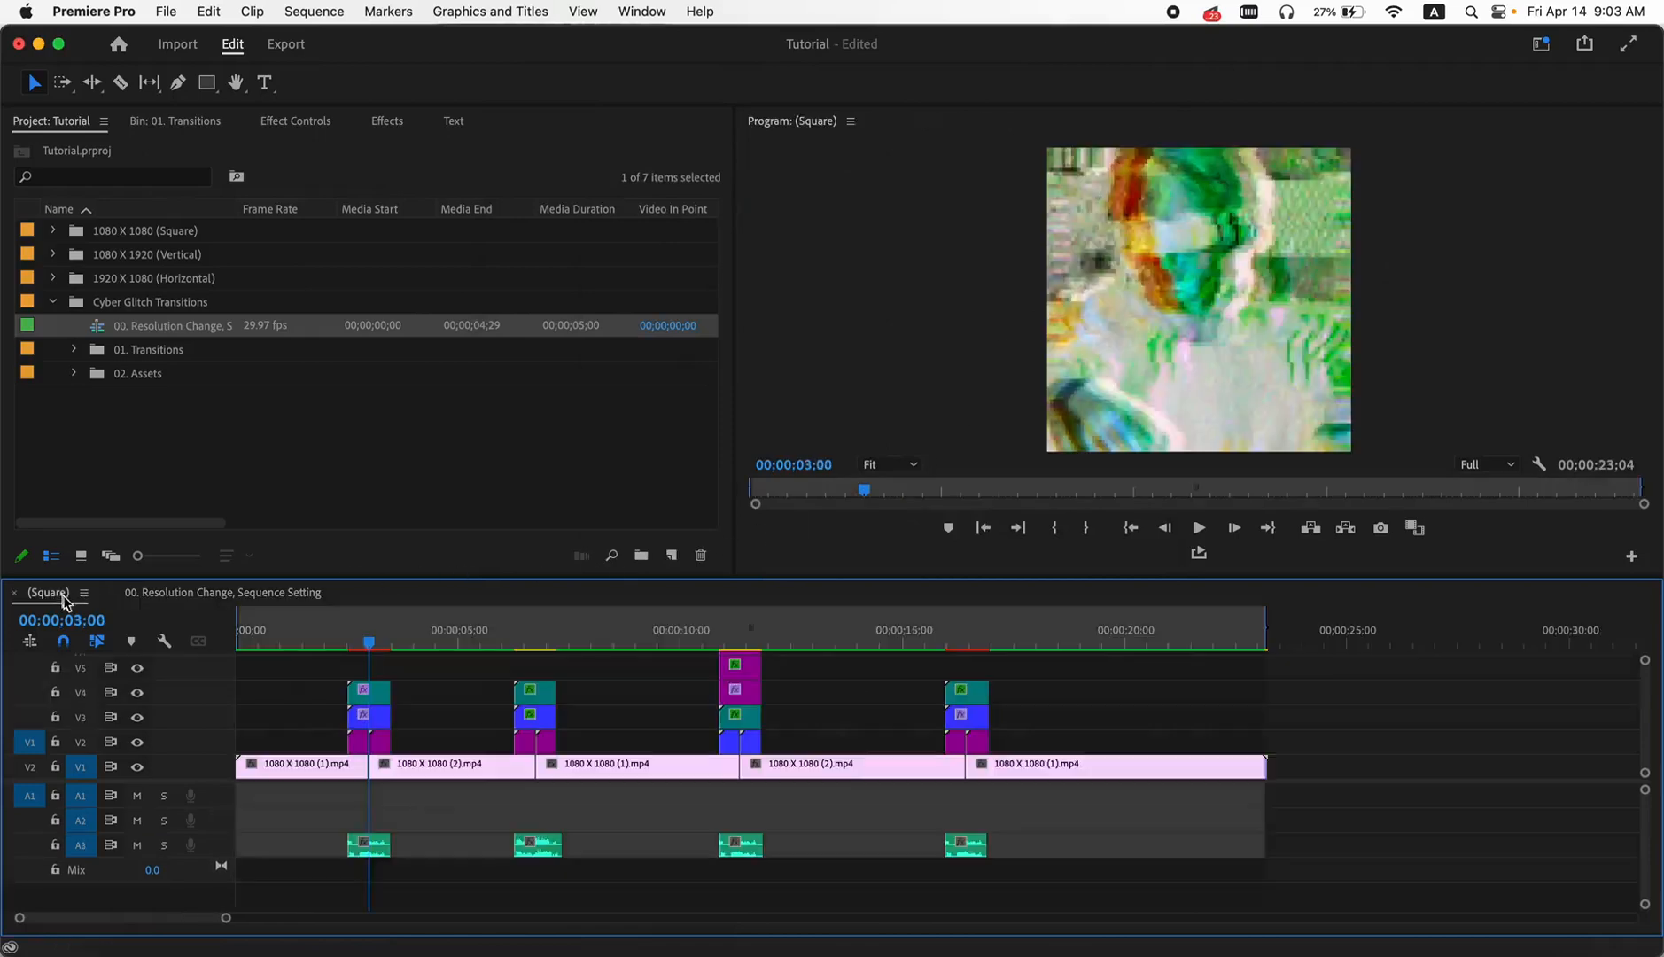
left_click_drag(369, 643, 349, 646)
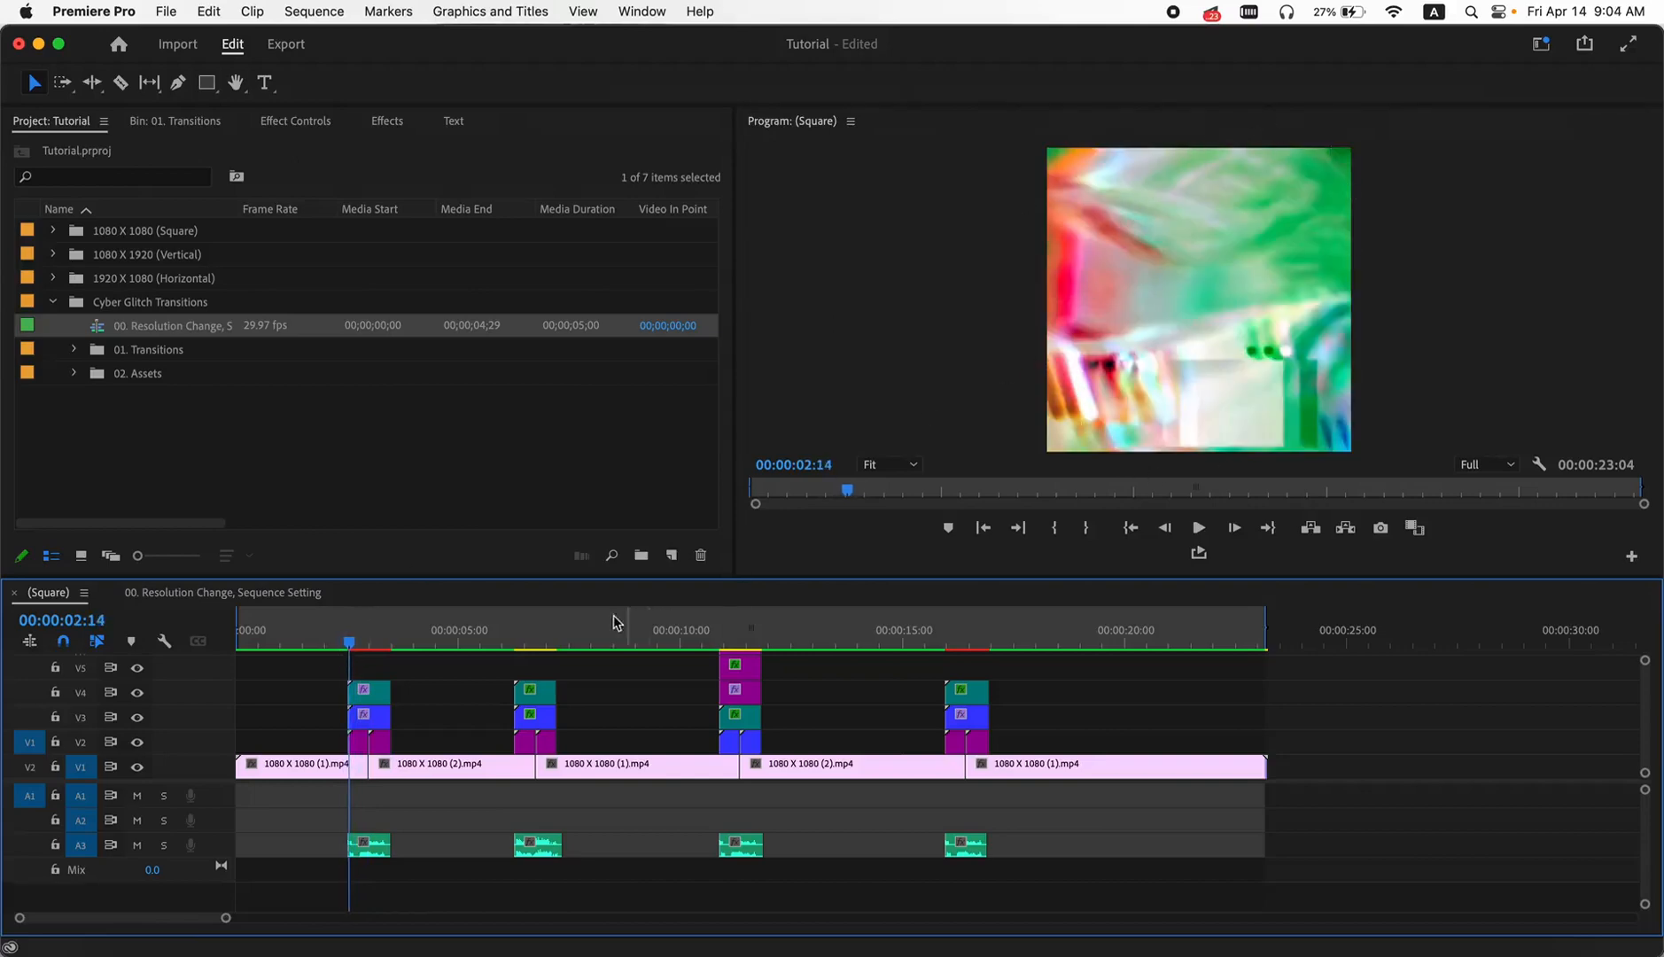
left_click_drag(509, 639, 733, 676)
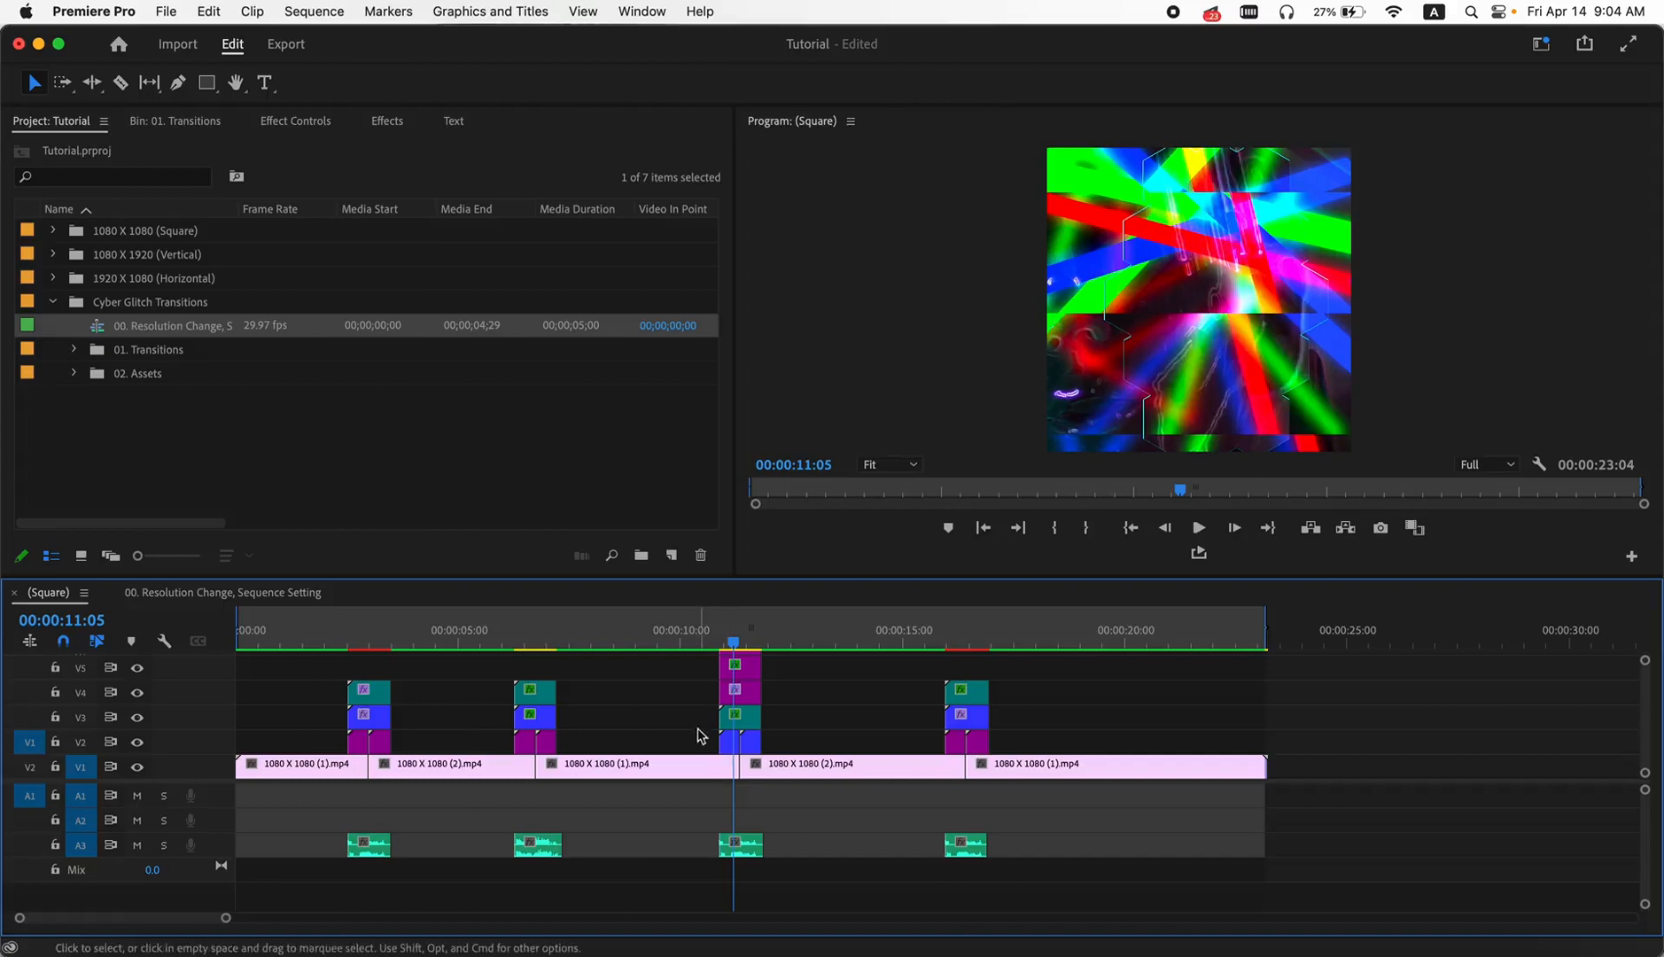
- Split the V1 clips at the start and end of the Cyber Glitch 25 transition over the third cut
scroll(699, 732, "up", 3)
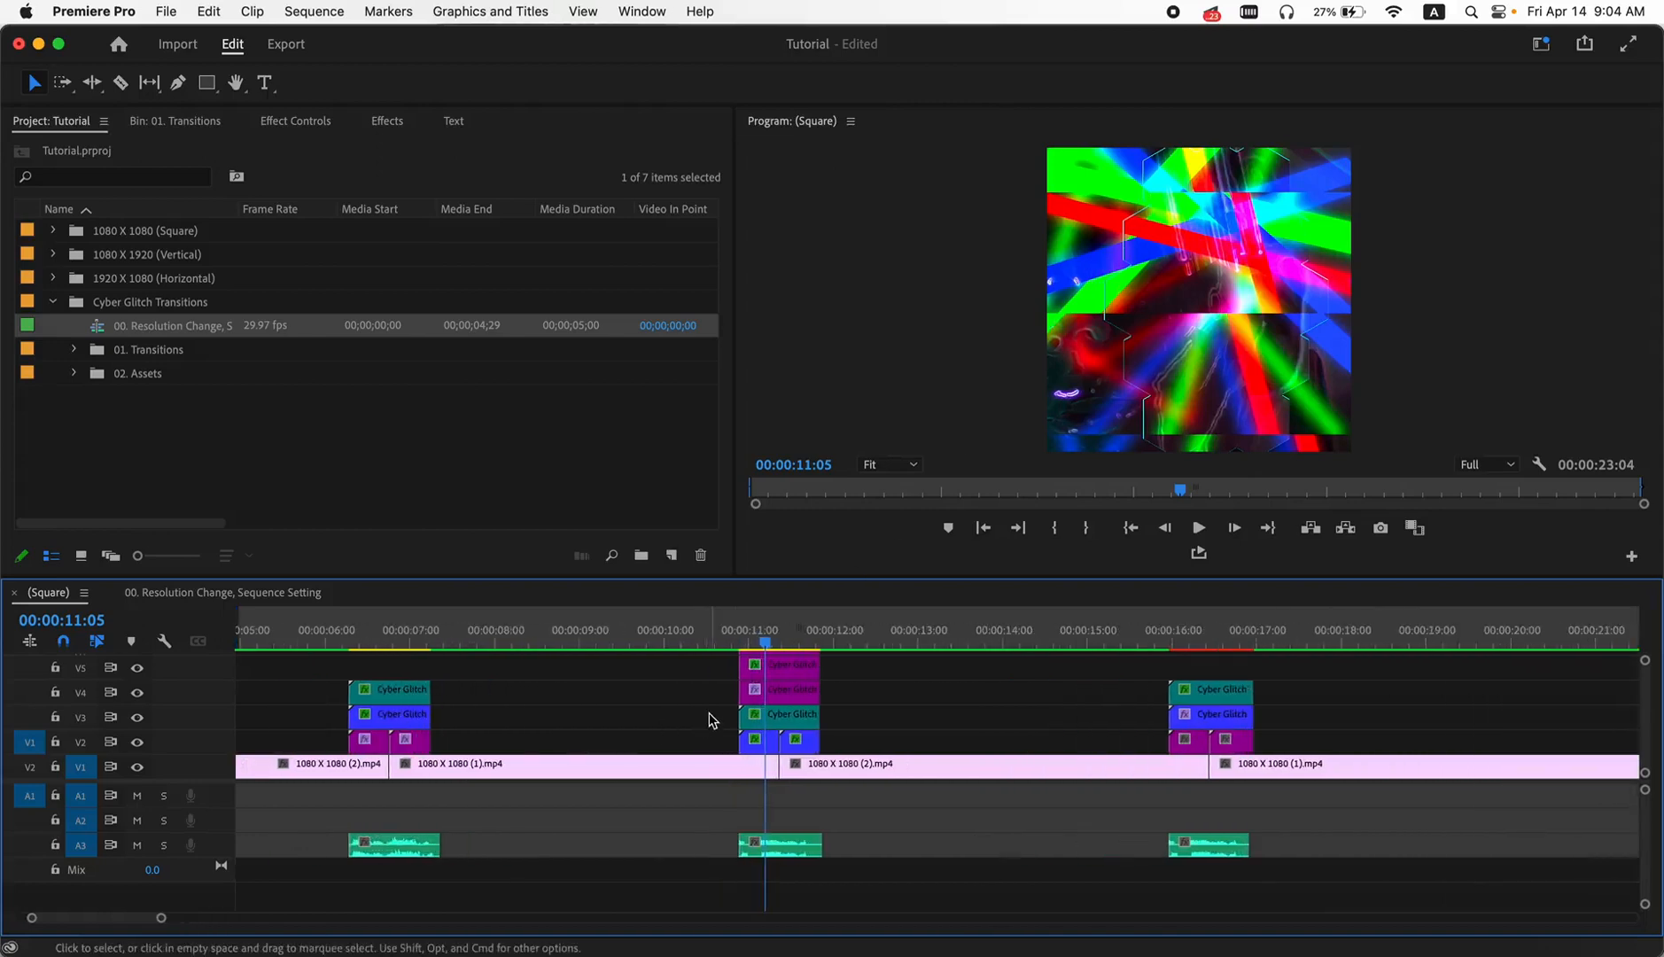
left_click(725, 634)
left_click_drag(725, 635, 666, 640)
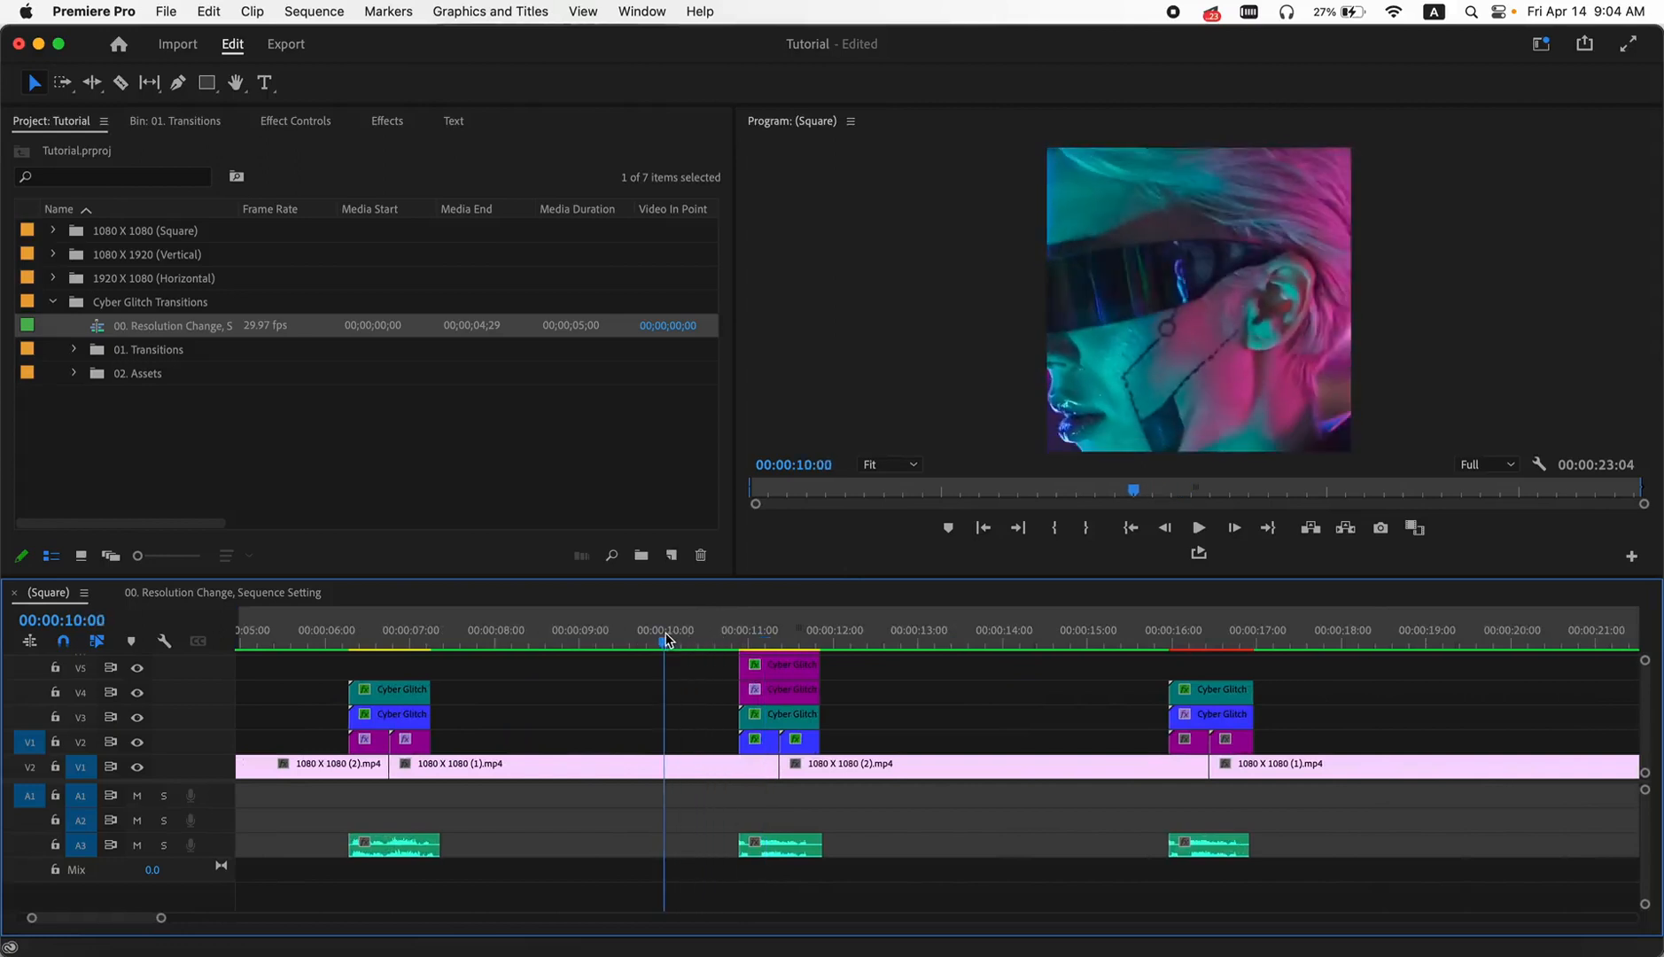
left_click(121, 85)
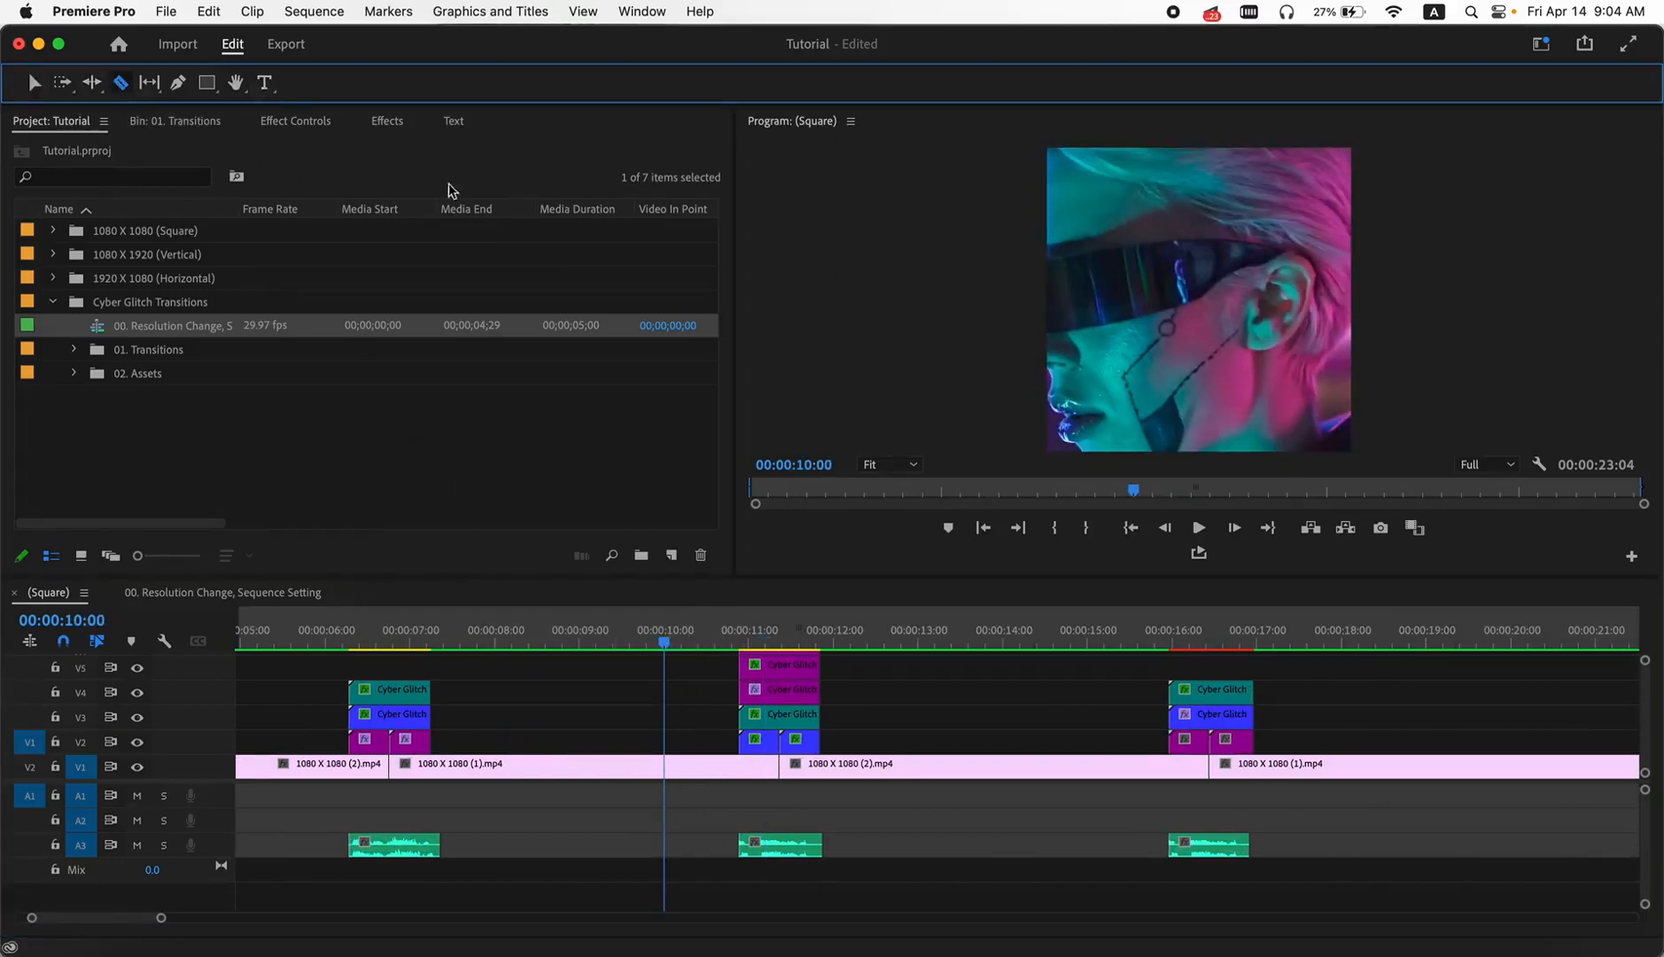
left_click(740, 766)
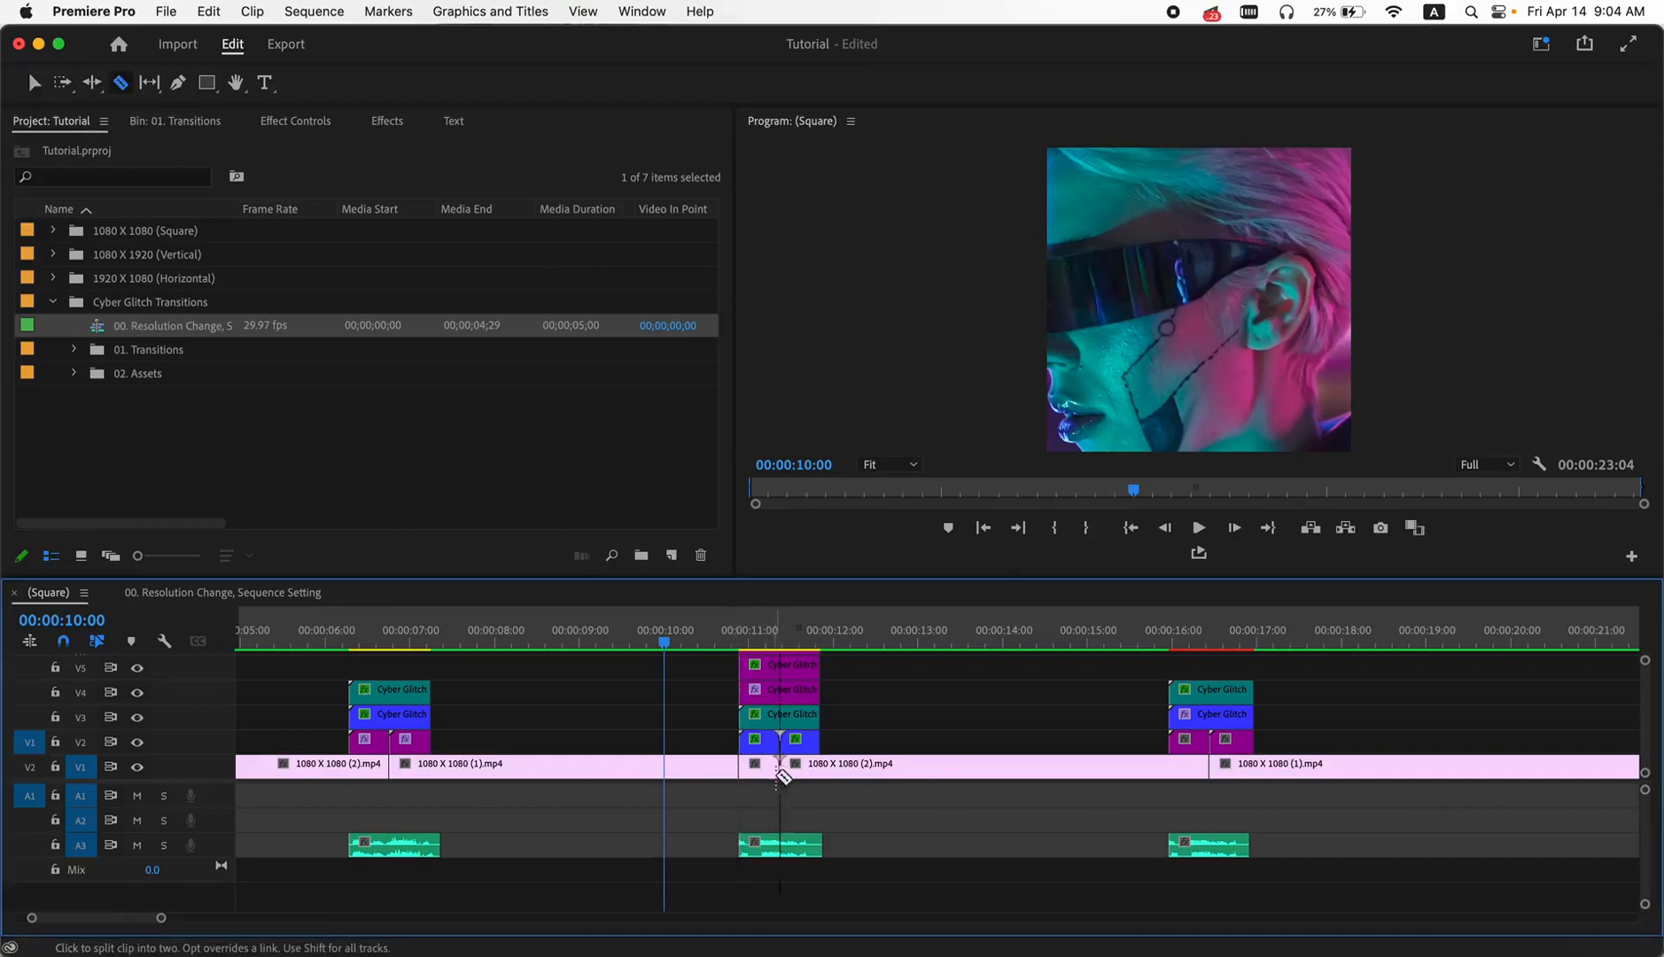
left_click(820, 765)
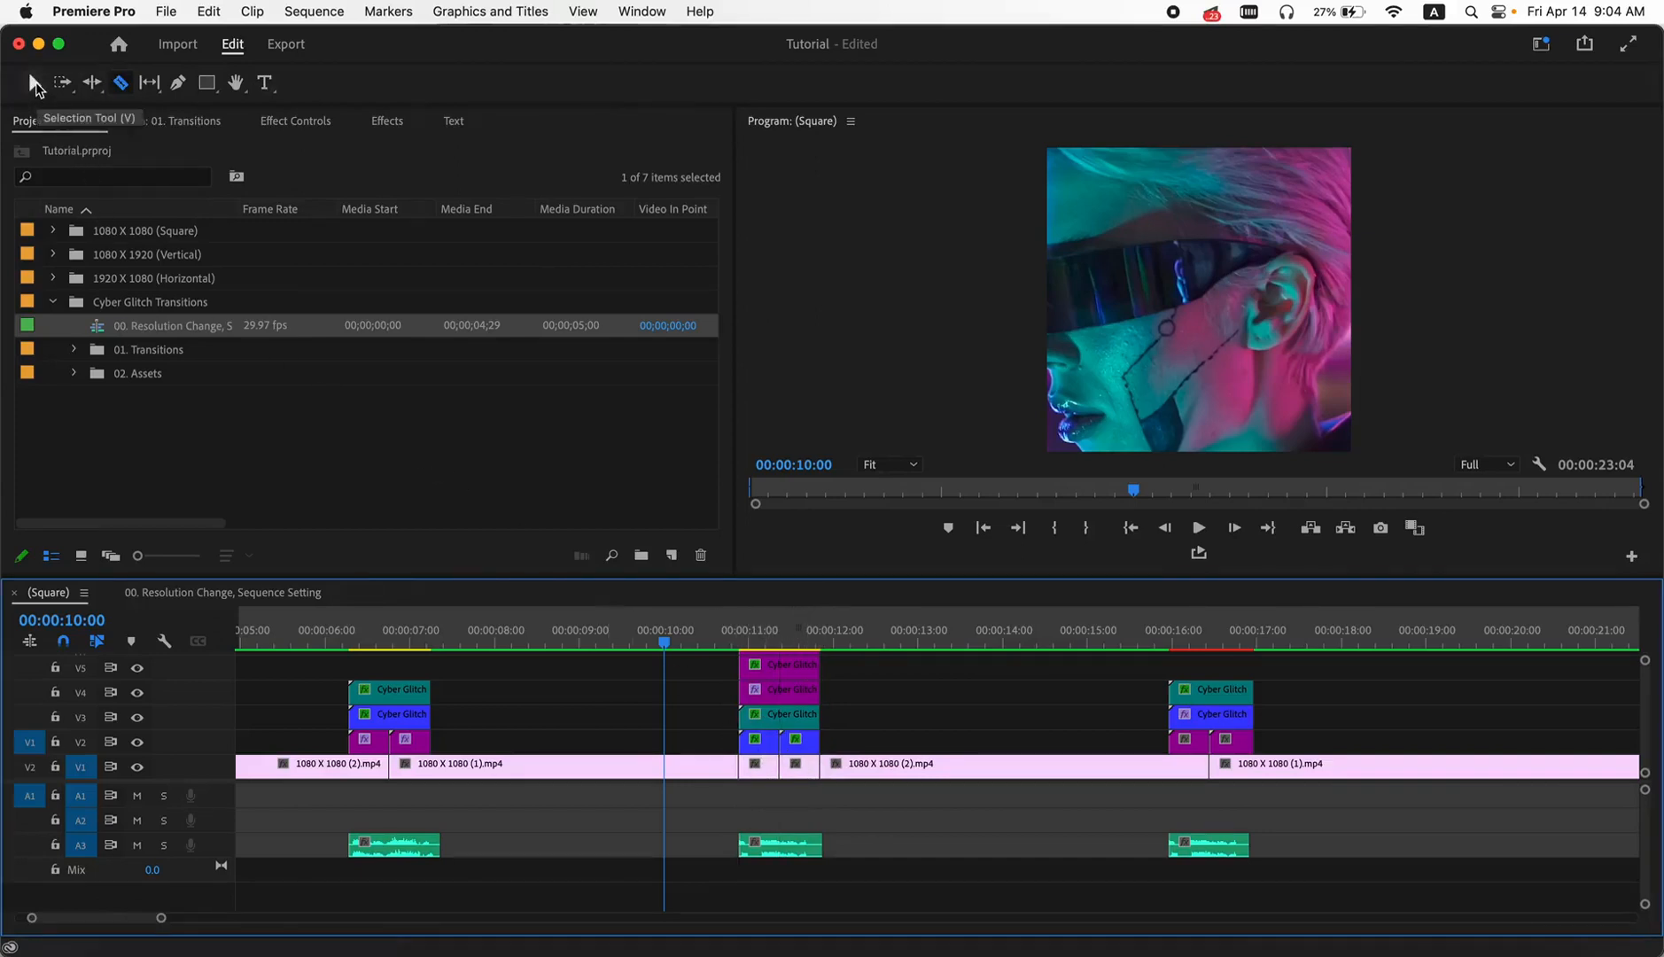
left_click(35, 83)
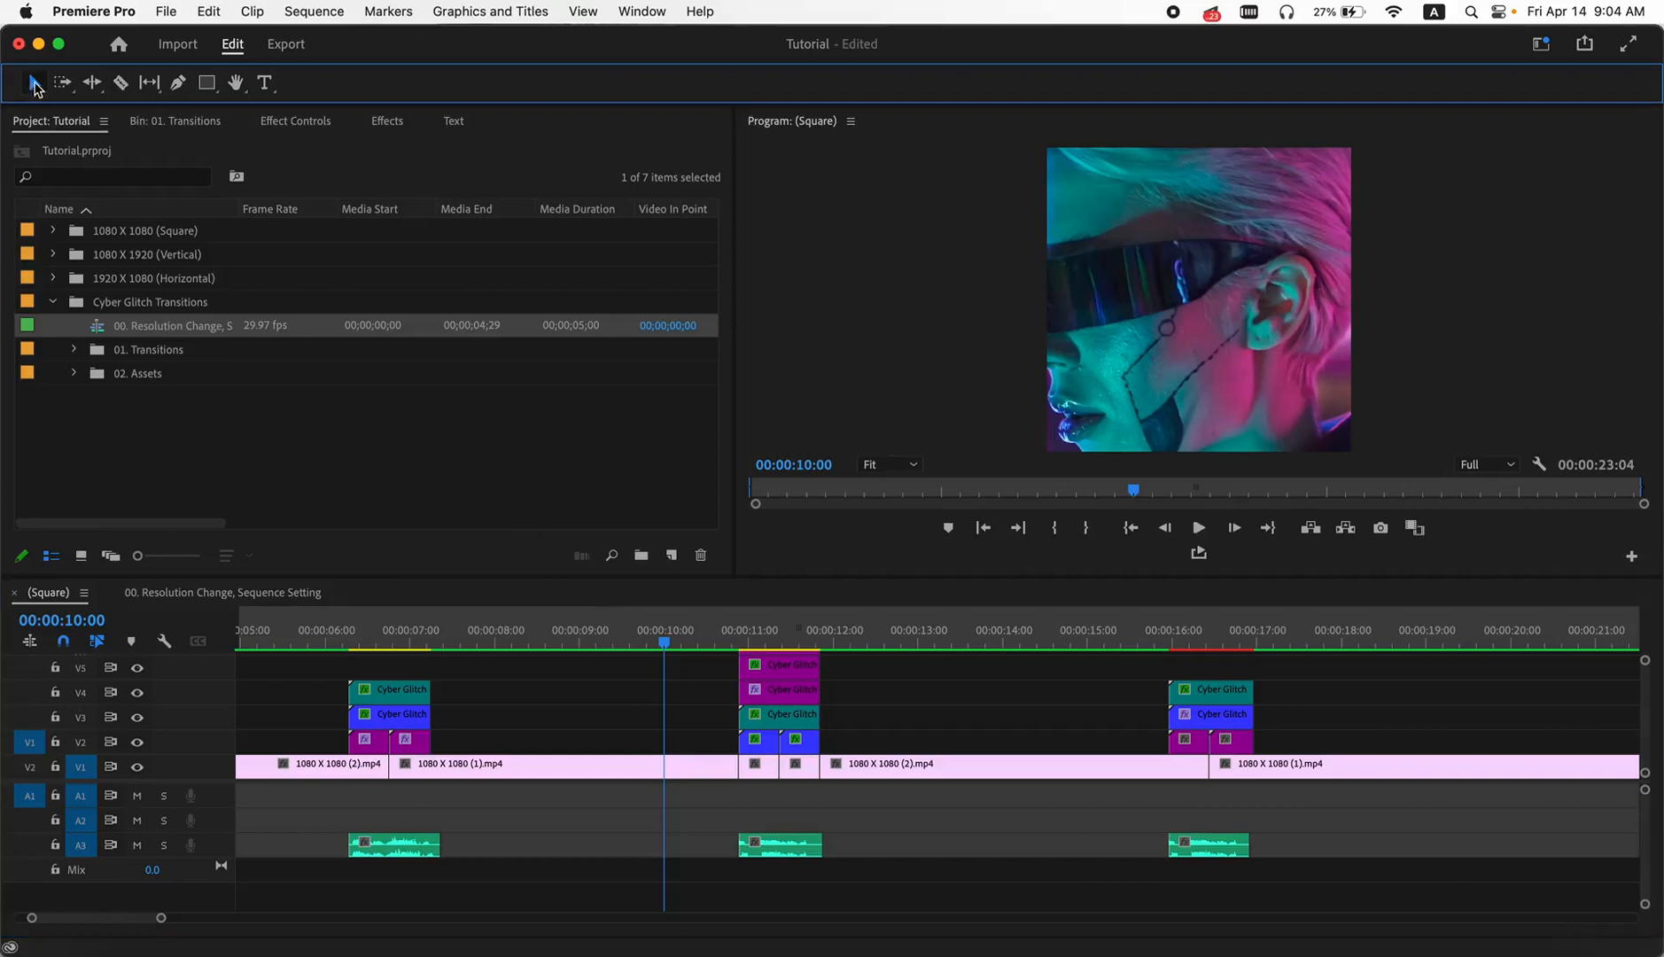
- Nest the short V1 segment just before the third cut, keeping the default nested sequence name
left_click(742, 767)
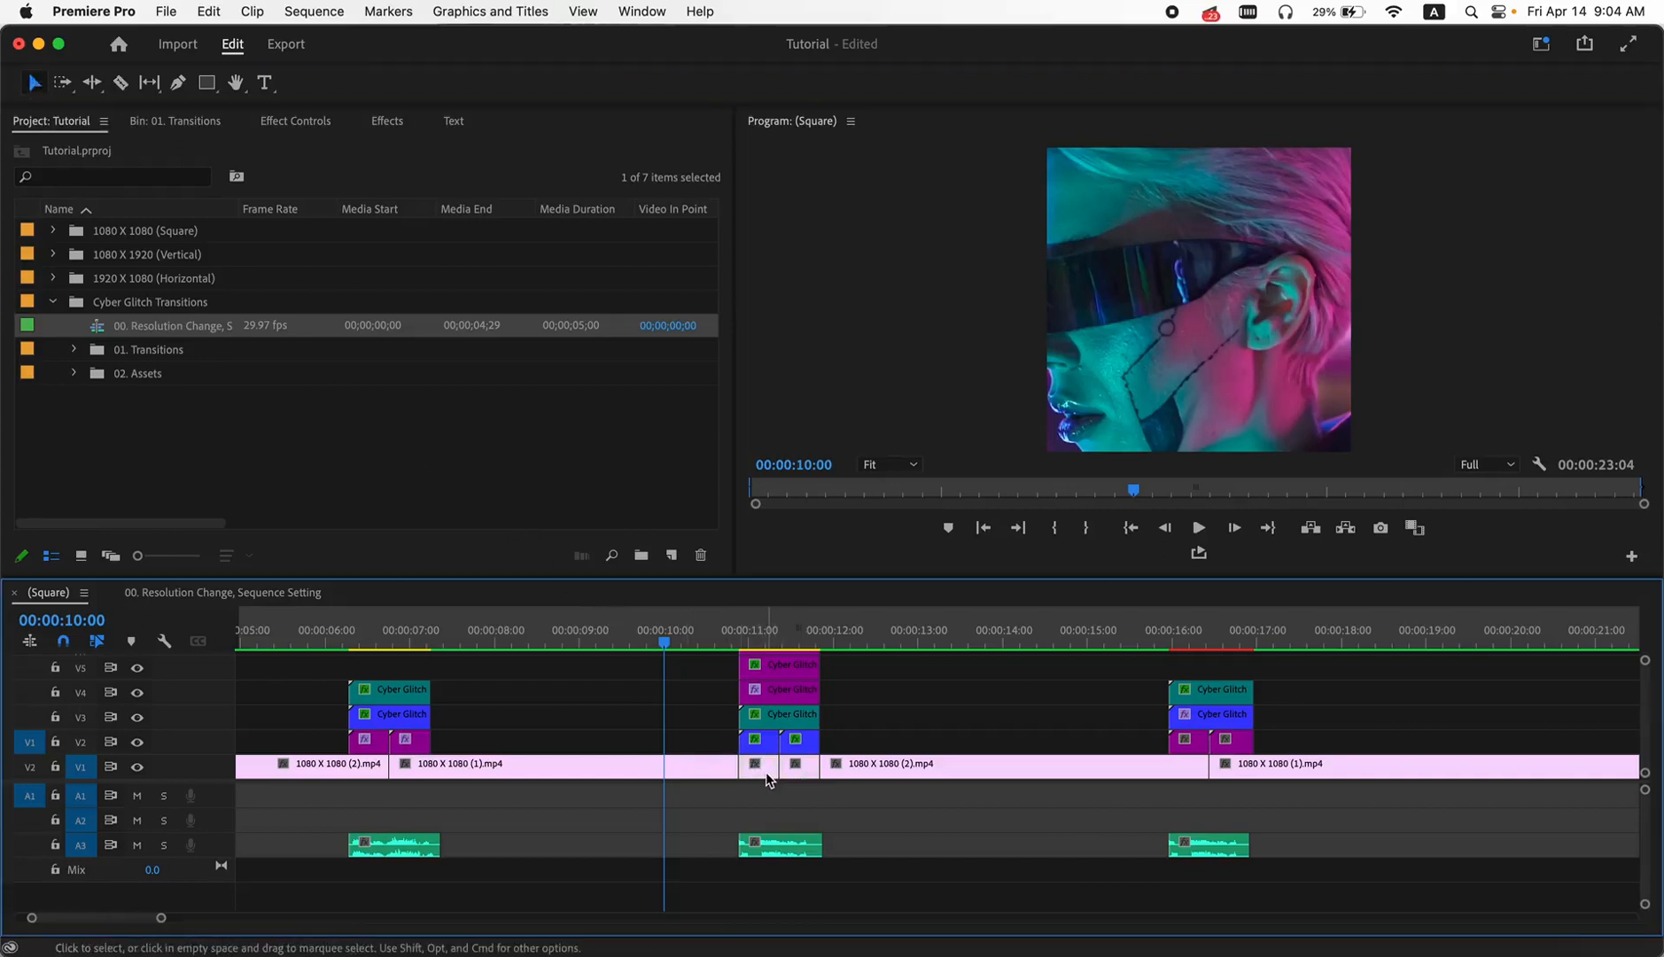
right_click(766, 777)
mouse_move(902, 941)
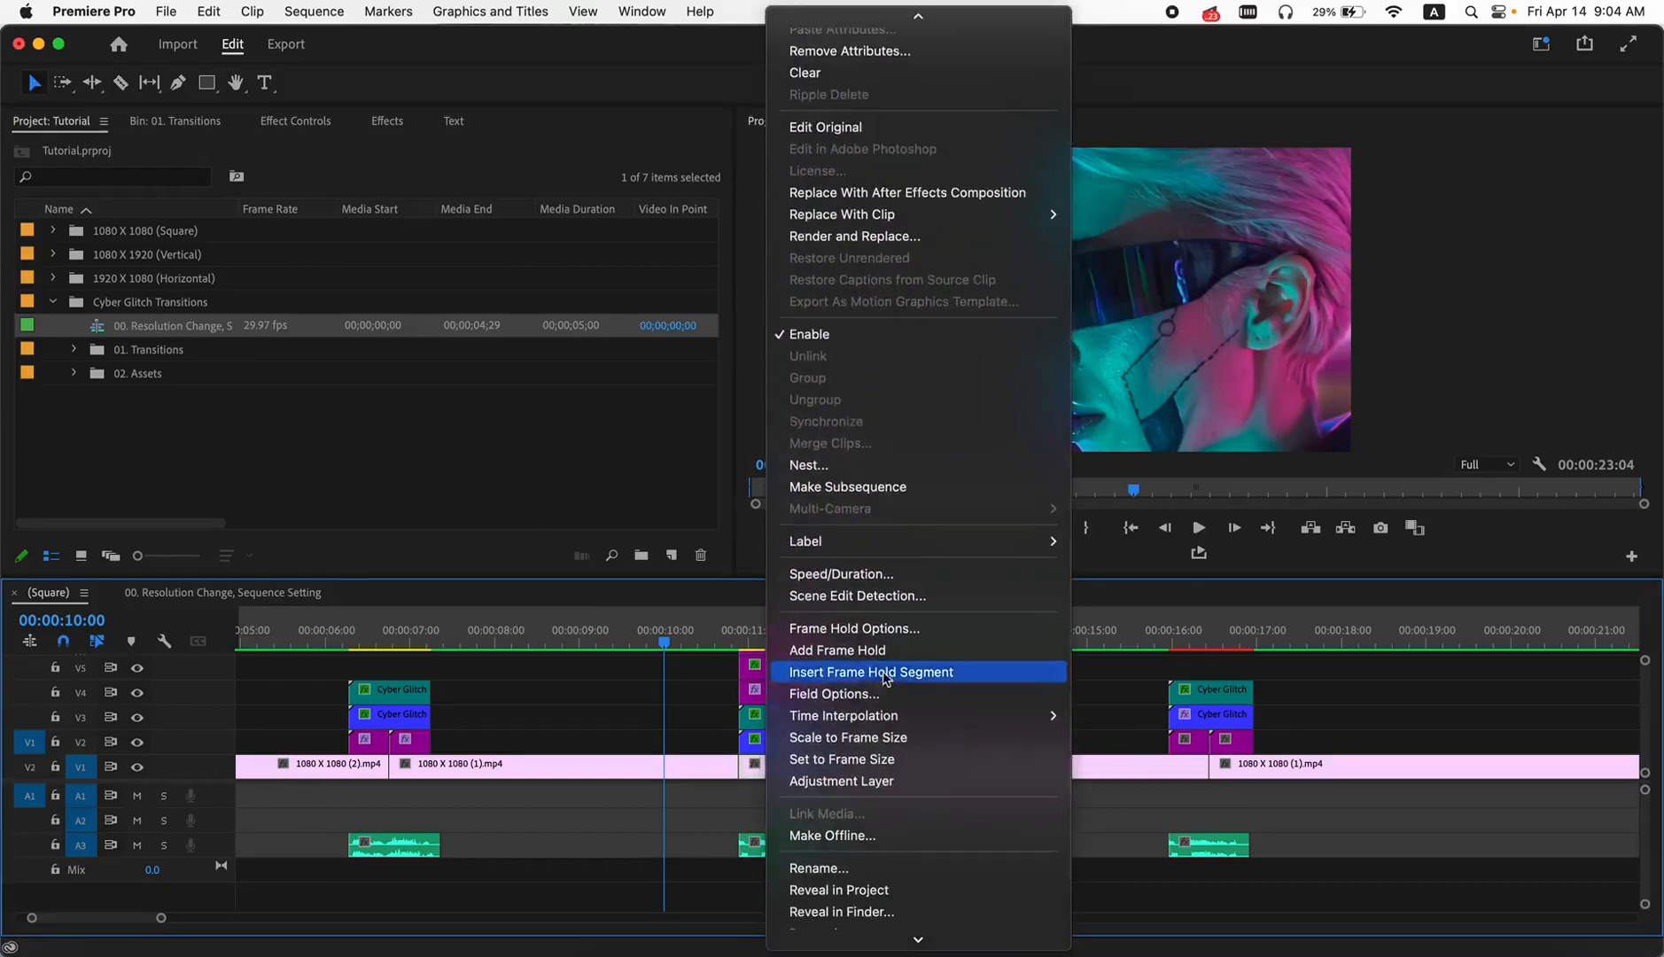
left_click(809, 465)
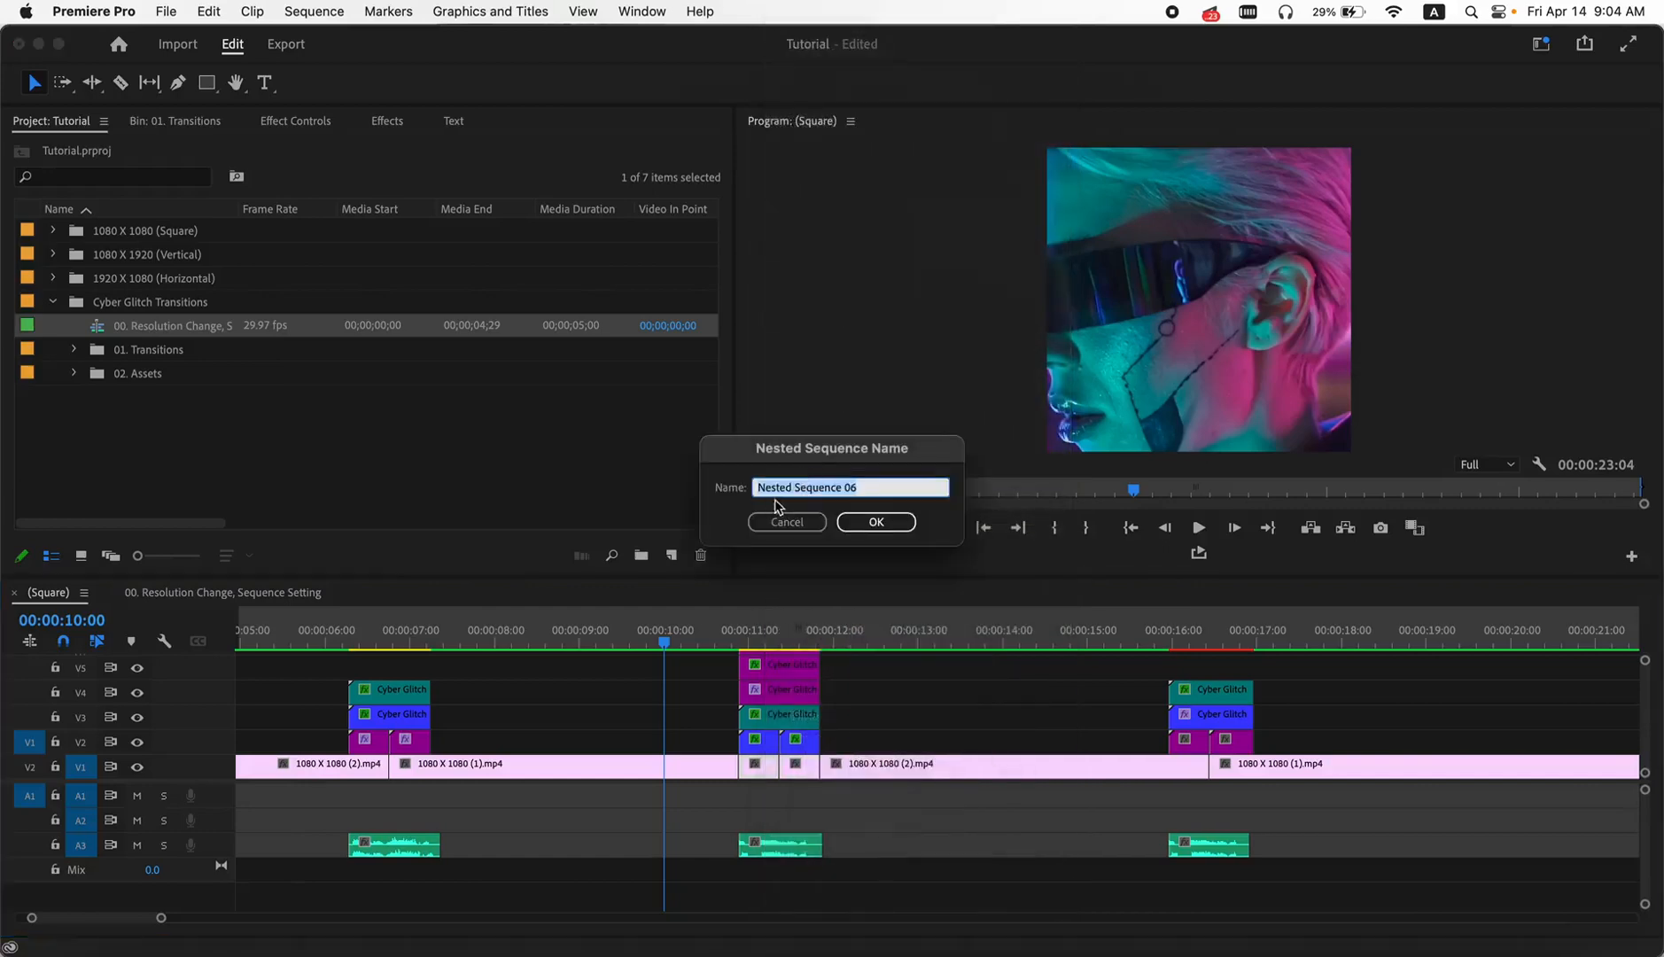
left_click(896, 522)
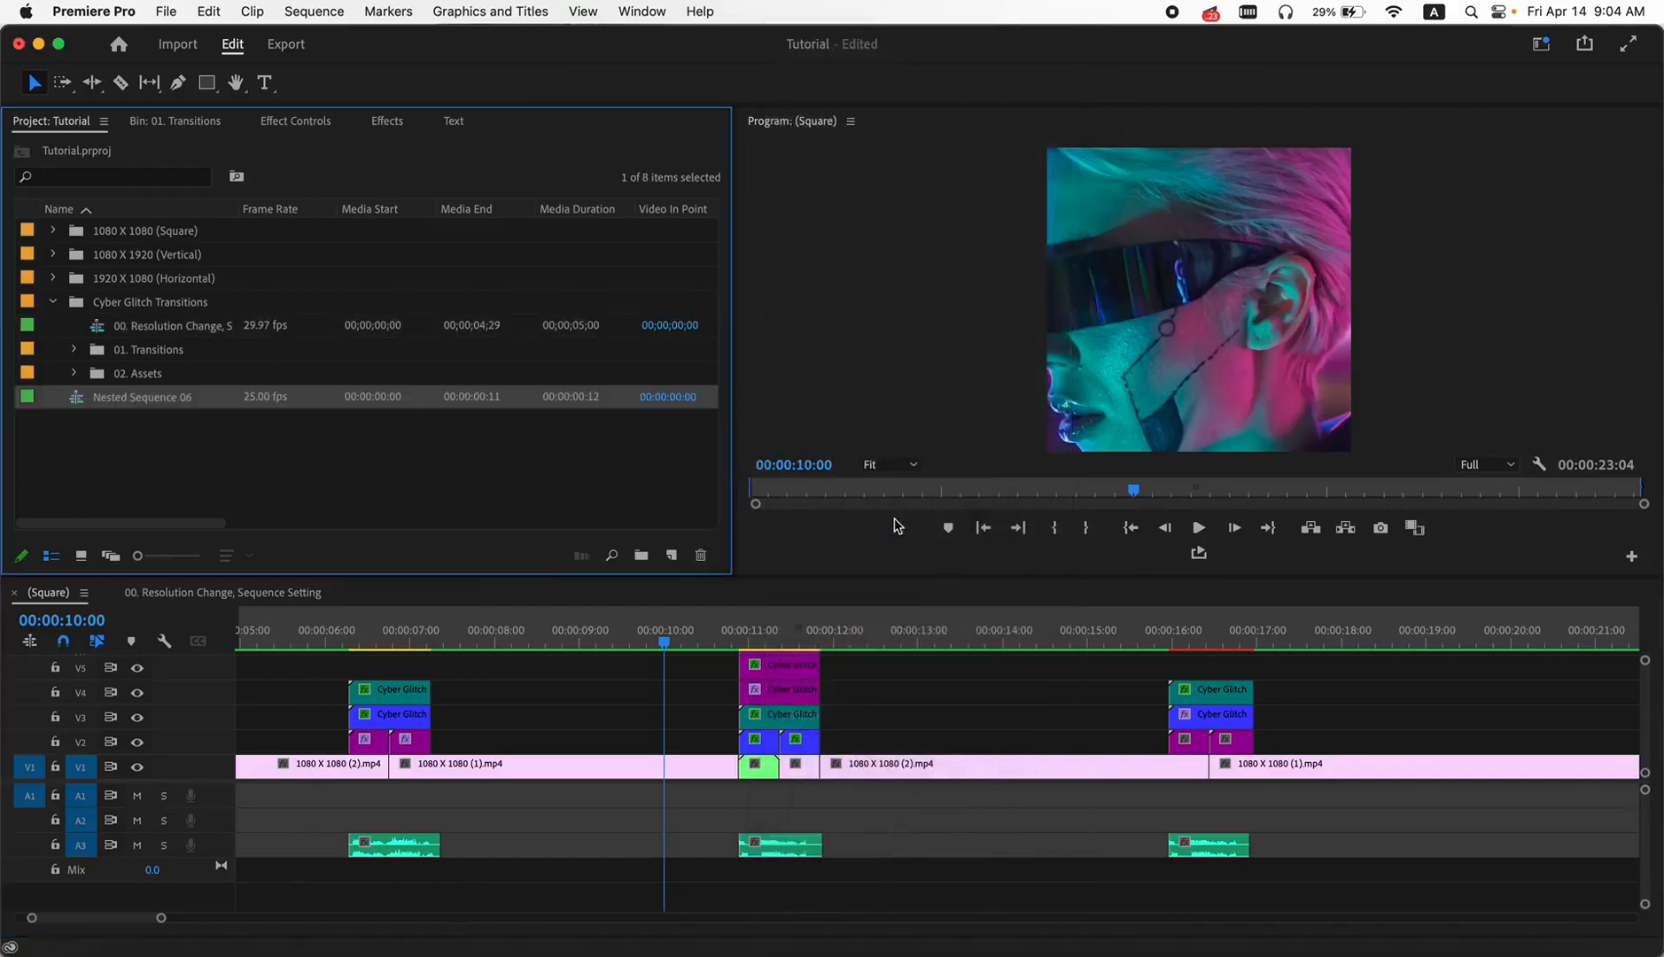
- Nest the short V1 segment just after the third cut, keeping the default nested sequence name
left_click(803, 769)
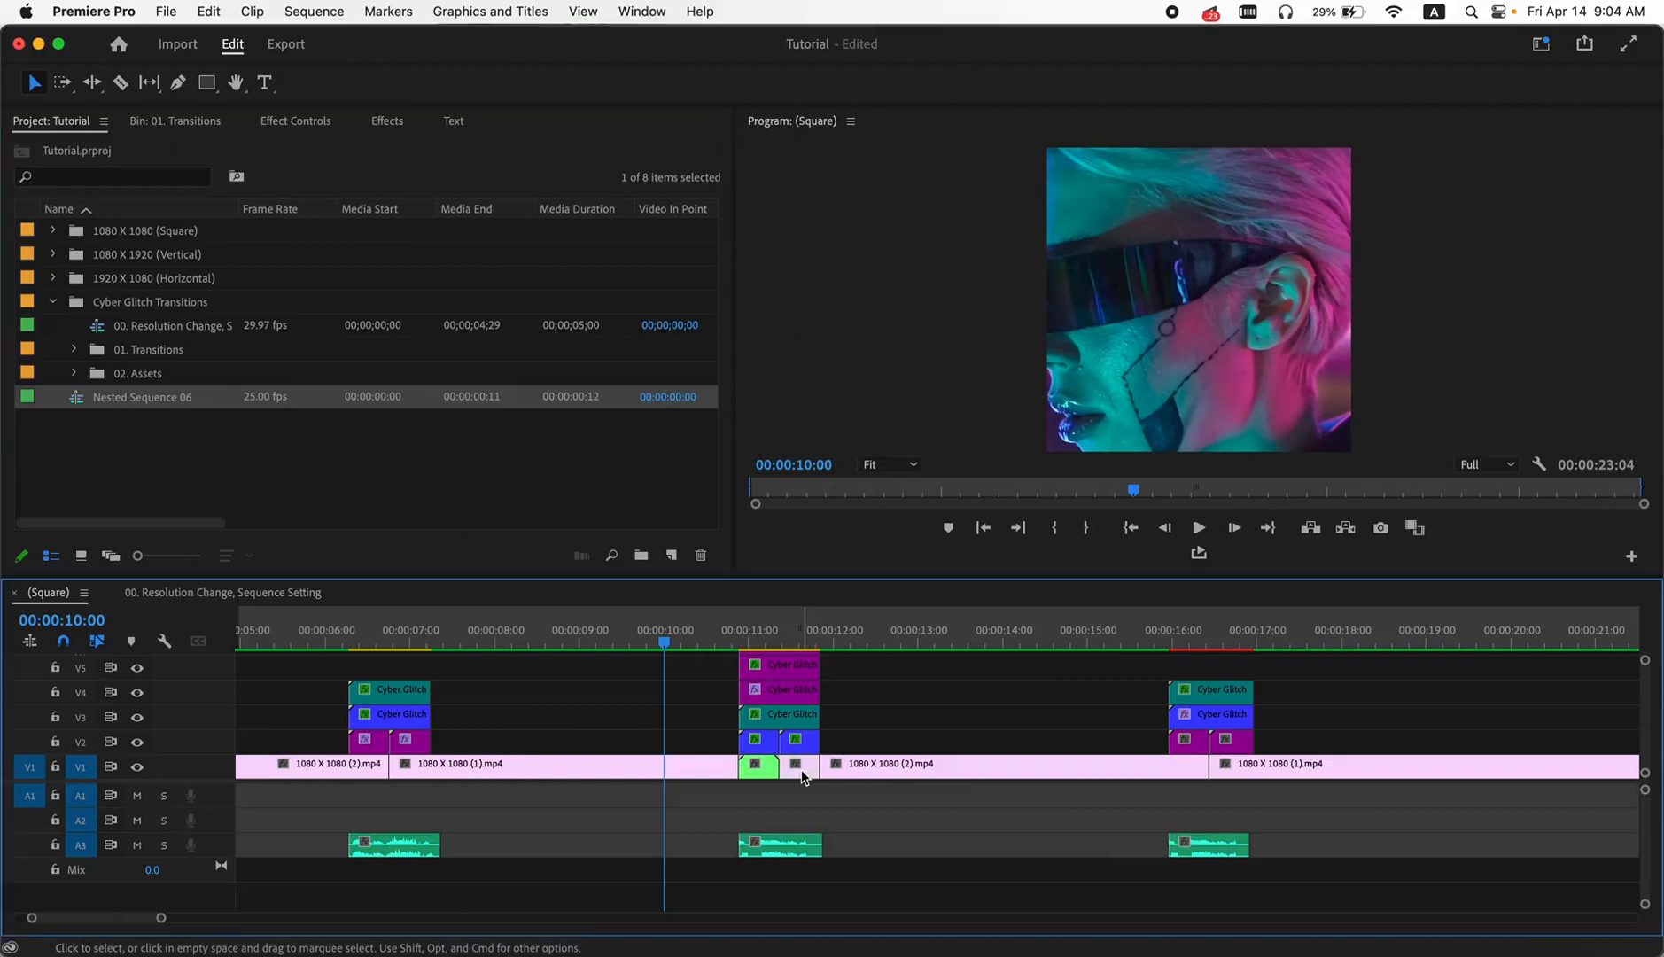
right_click(801, 770)
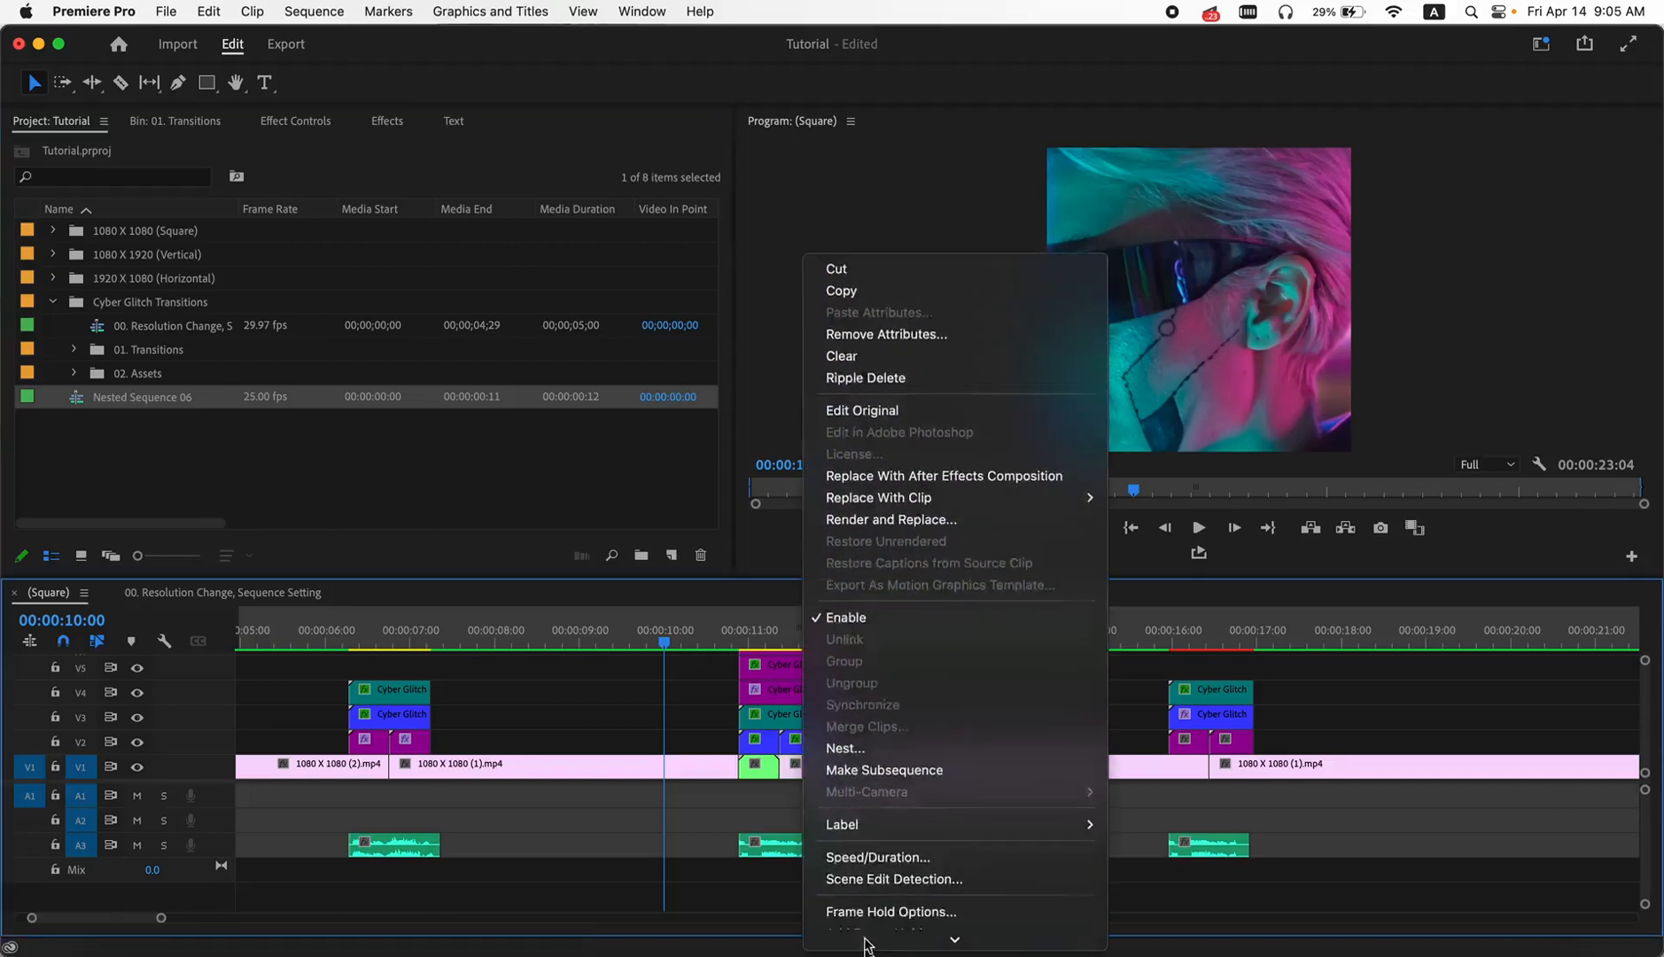
left_click(863, 709)
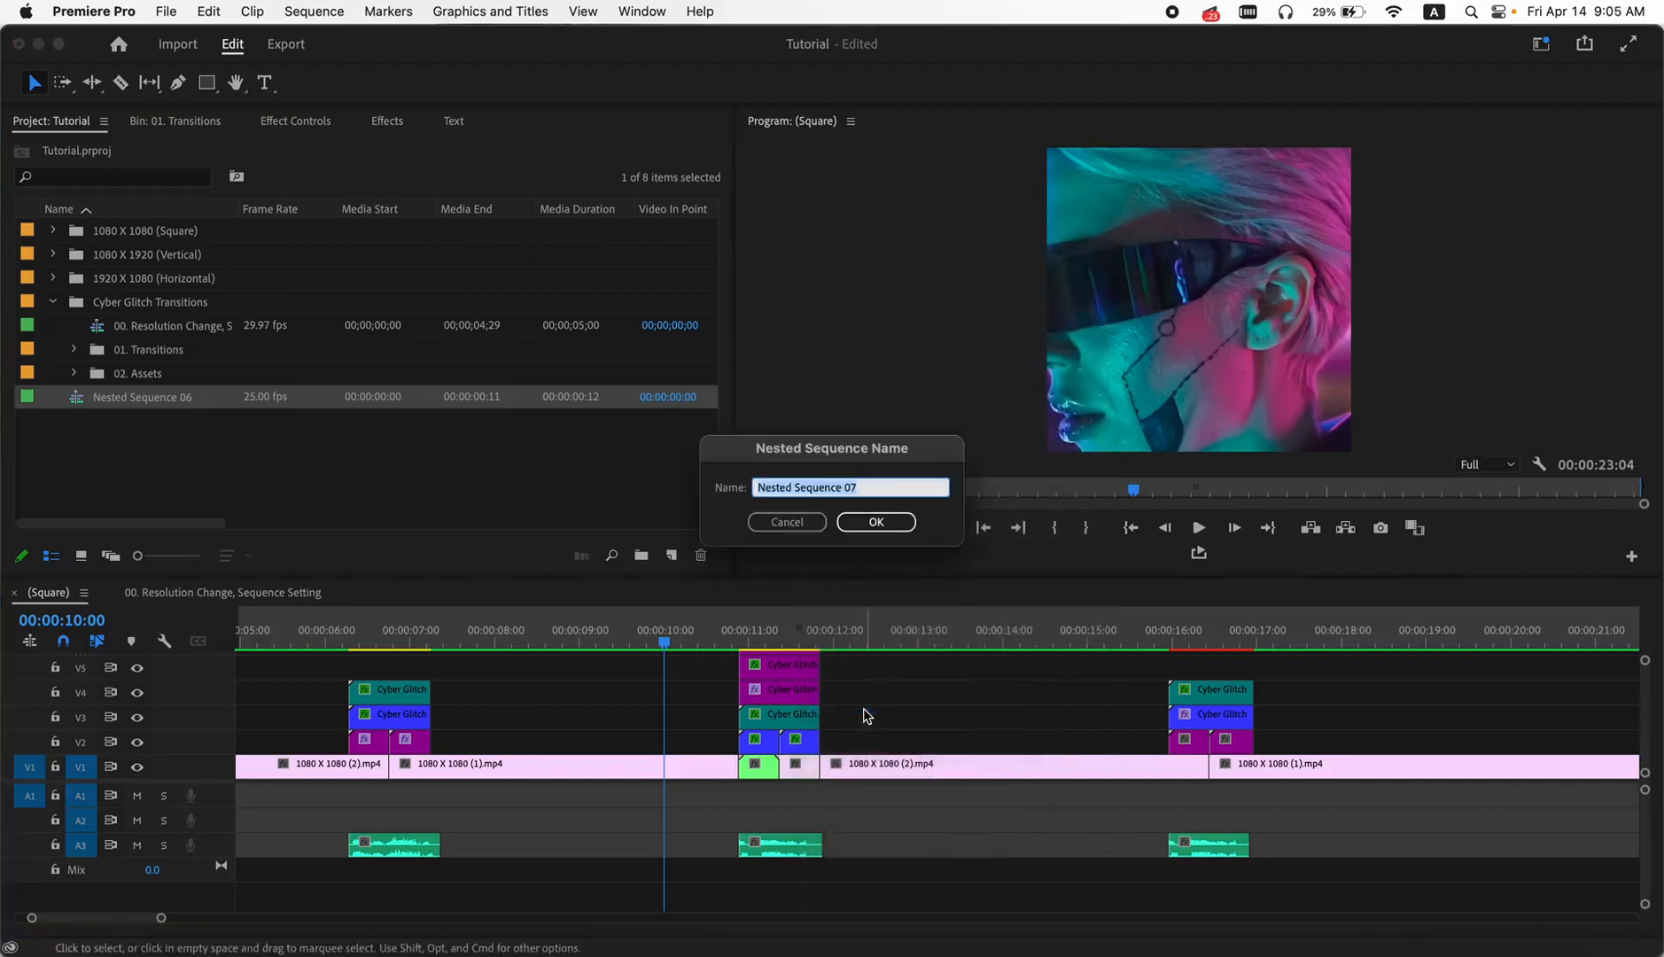
left_click(876, 522)
- Scrub through the Cyber Glitch 25 transition over the third cut to check it on the nested segments
left_click(706, 640)
key("space")
left_click_drag(713, 635, 750, 640)
left_click_drag(768, 644, 809, 653)
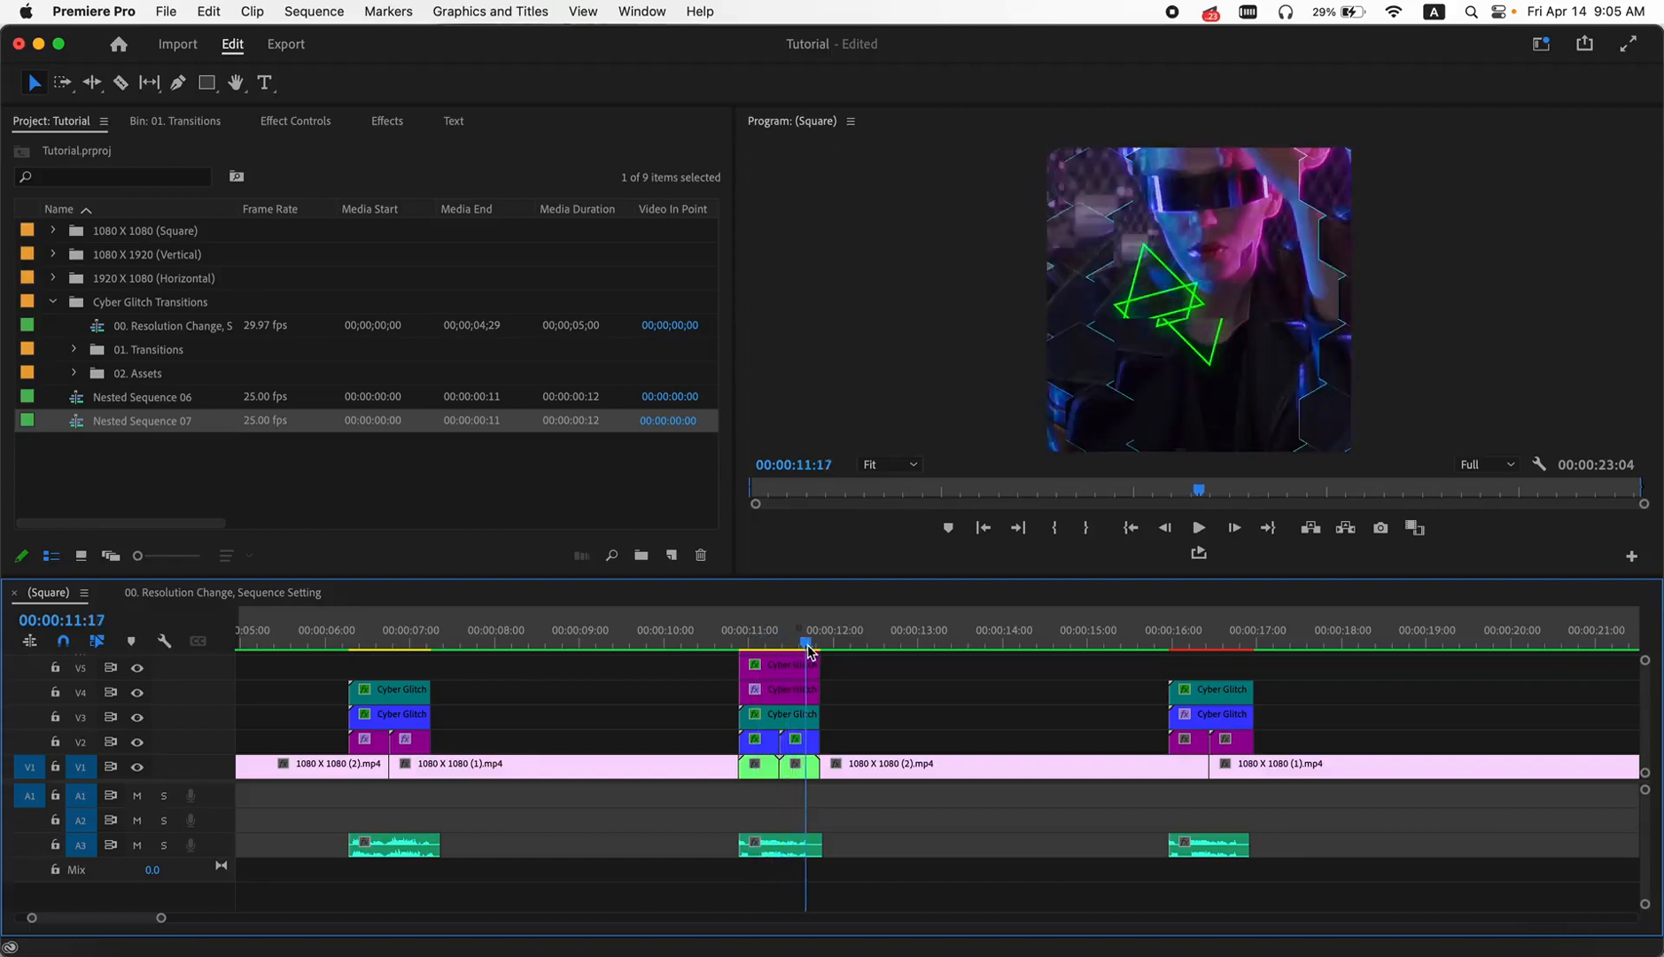
- Split the V1 clips at the start and end of the transitions over the fourth and second cuts
left_click_drag(811, 653, 1143, 650)
key("c")
left_click(1253, 768)
left_click(349, 764)
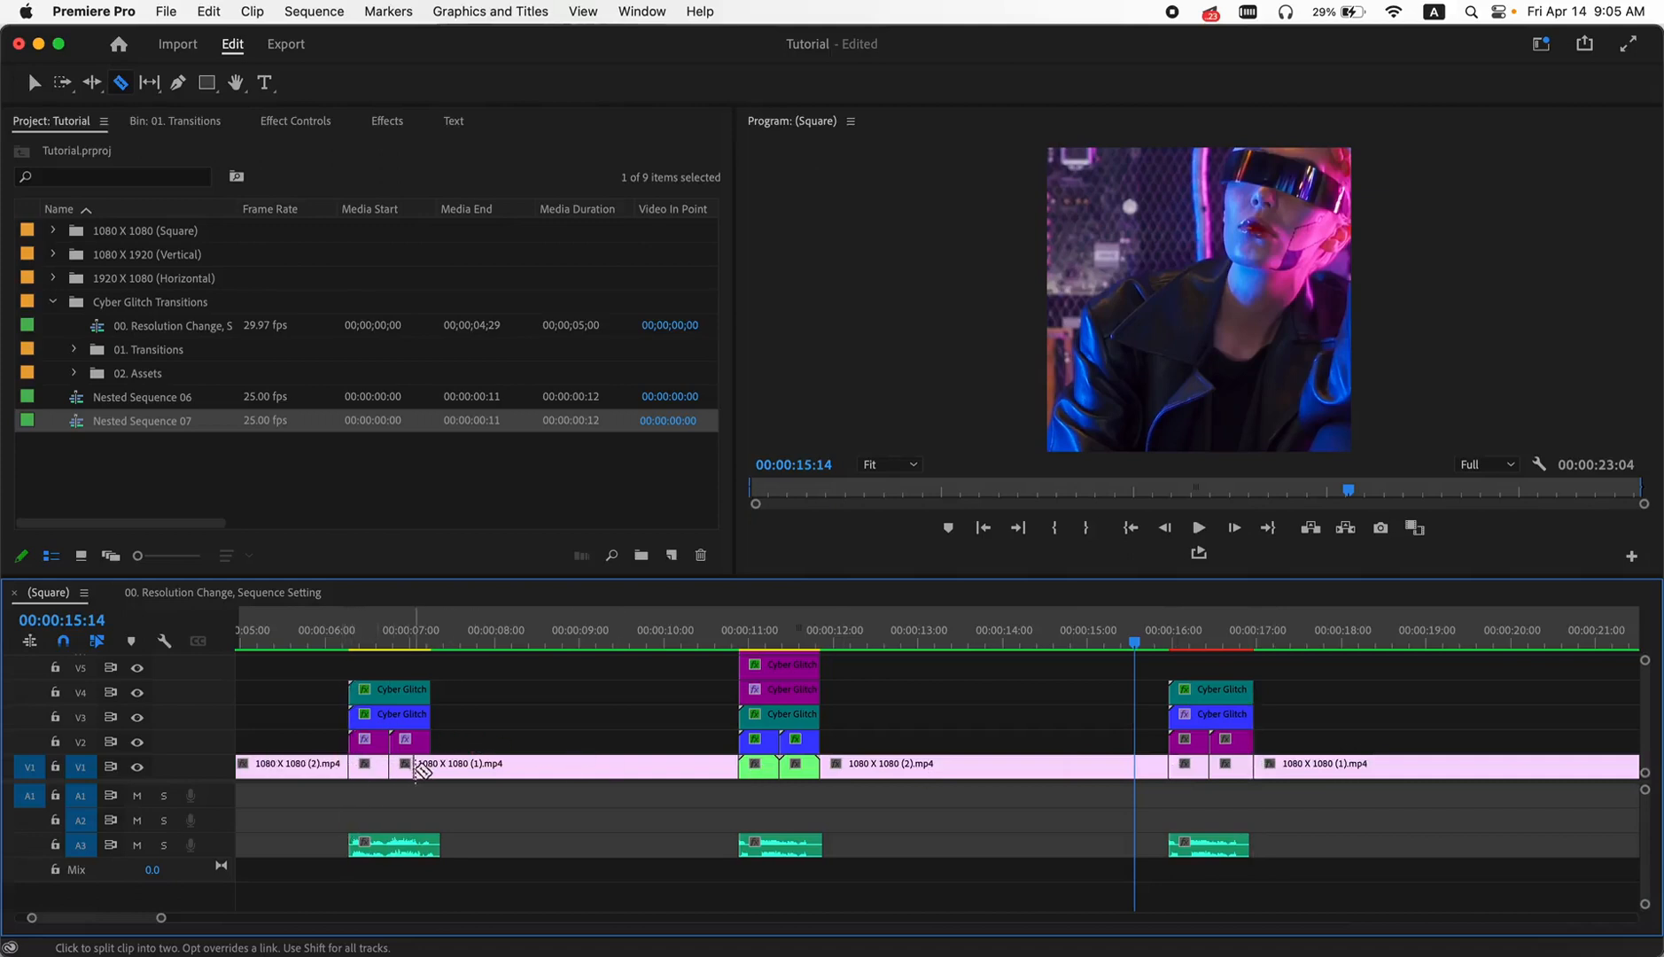
left_click(432, 767)
key("v")
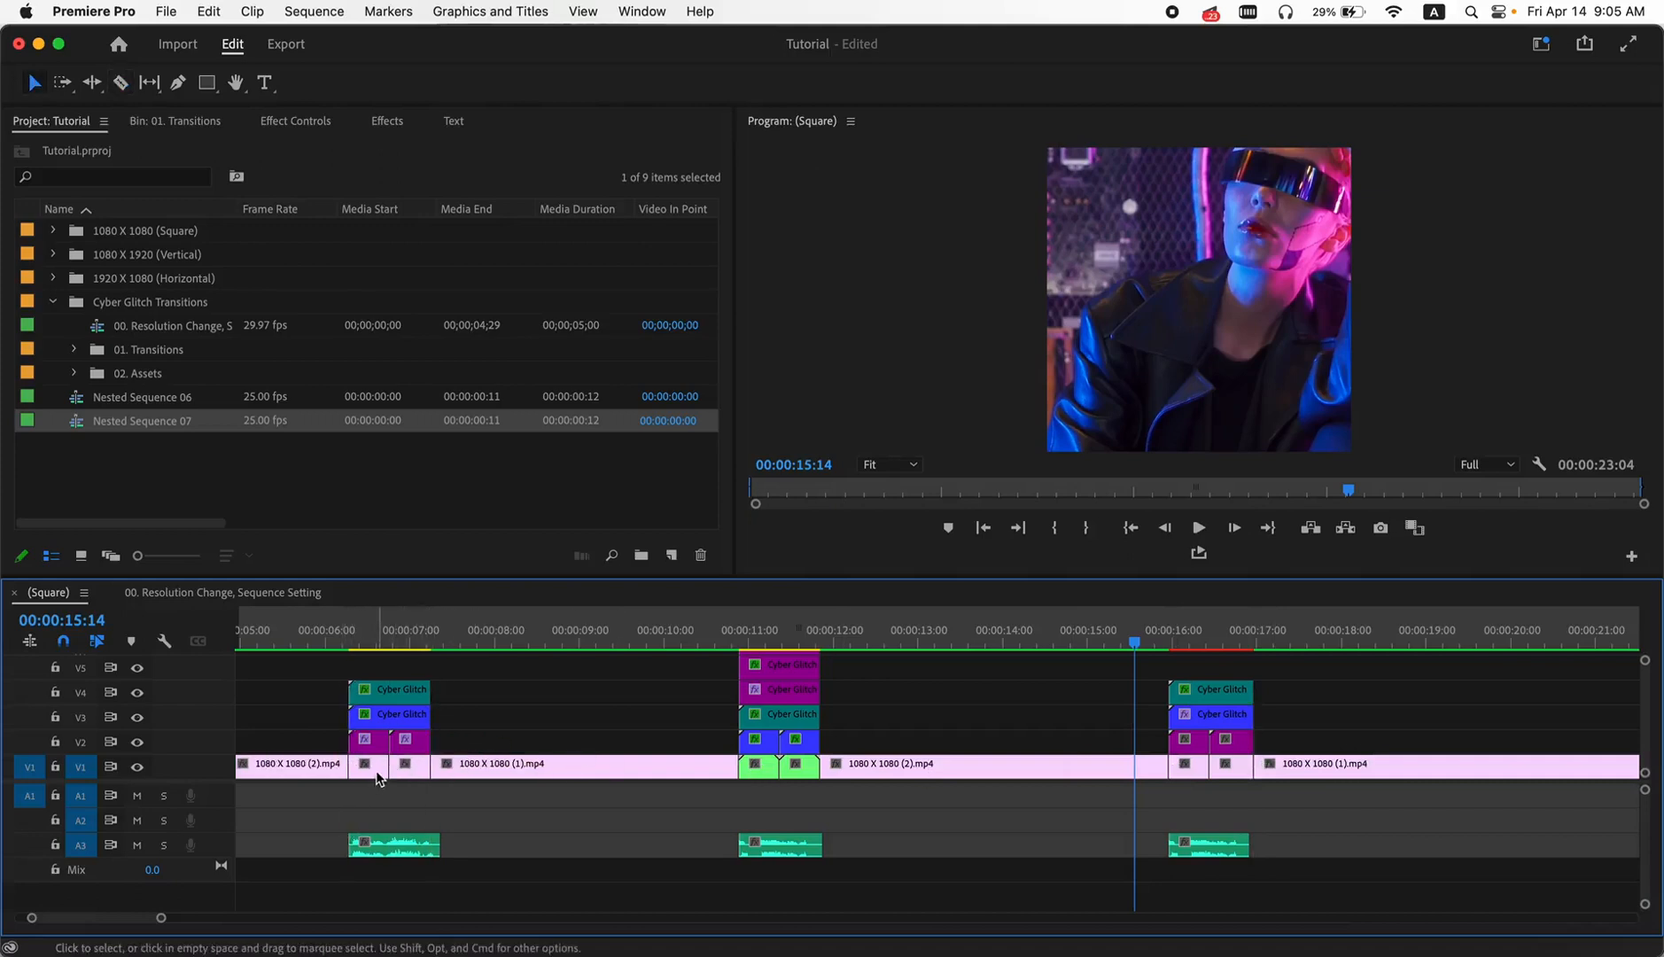
- Nest the short V1 segment just before the second cut, keeping the default nested sequence name
right_click(373, 767)
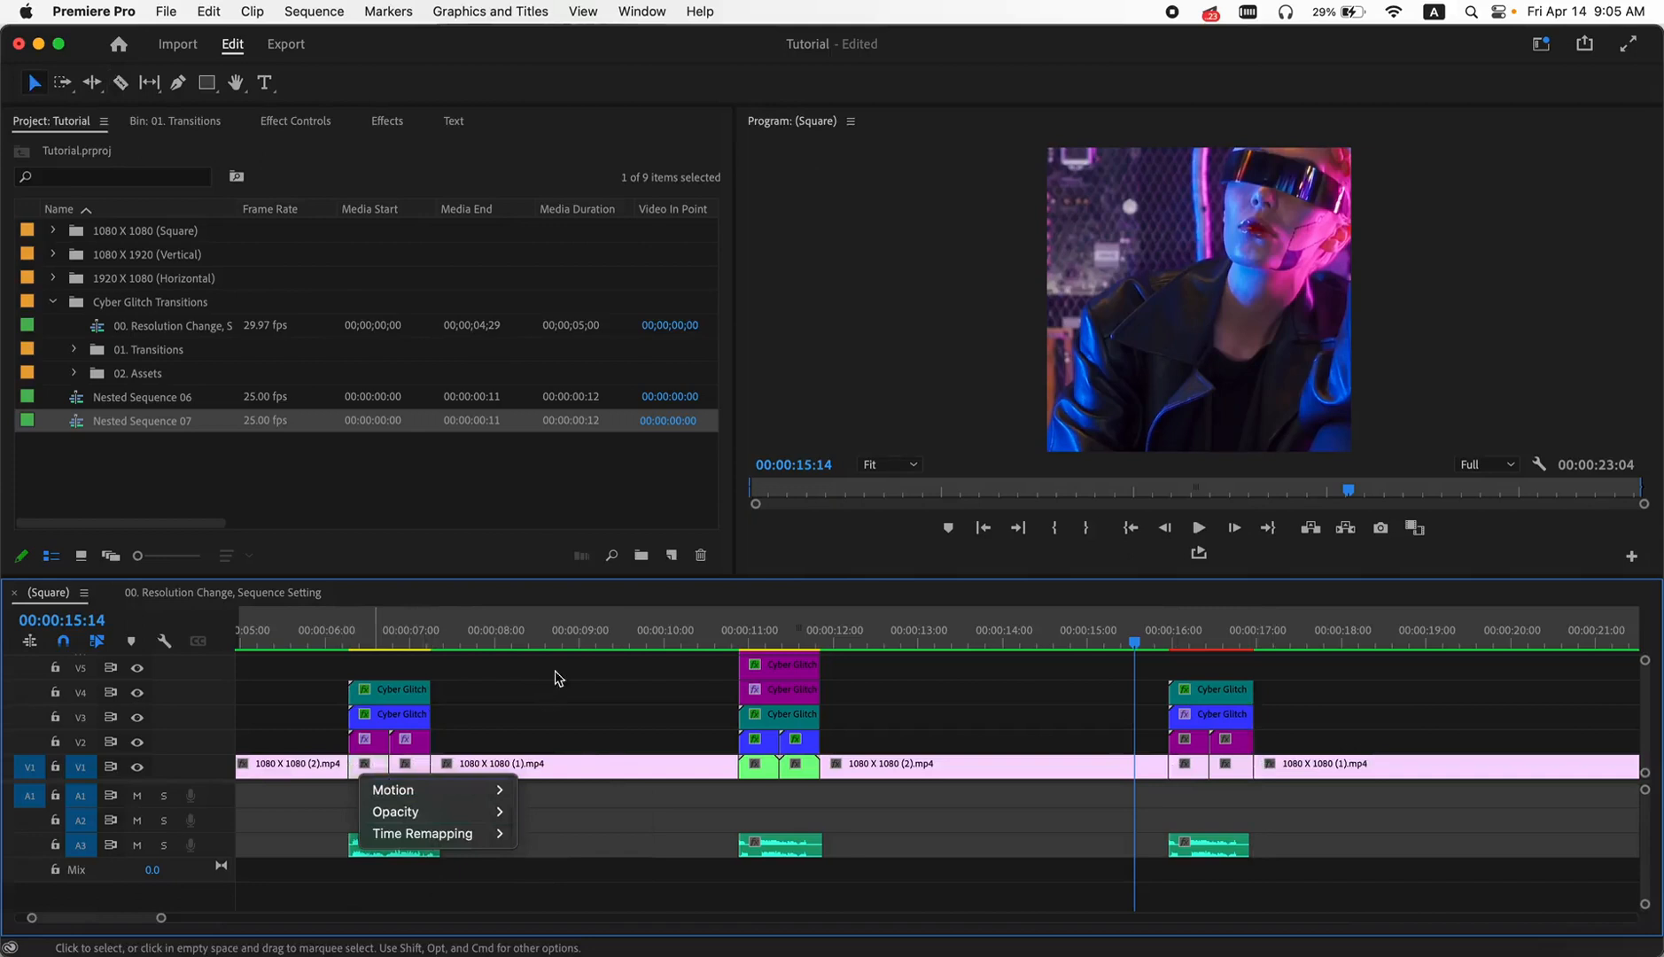
left_click(696, 700)
scroll(390, 771, "up", 2)
scroll(390, 771, "up", 1)
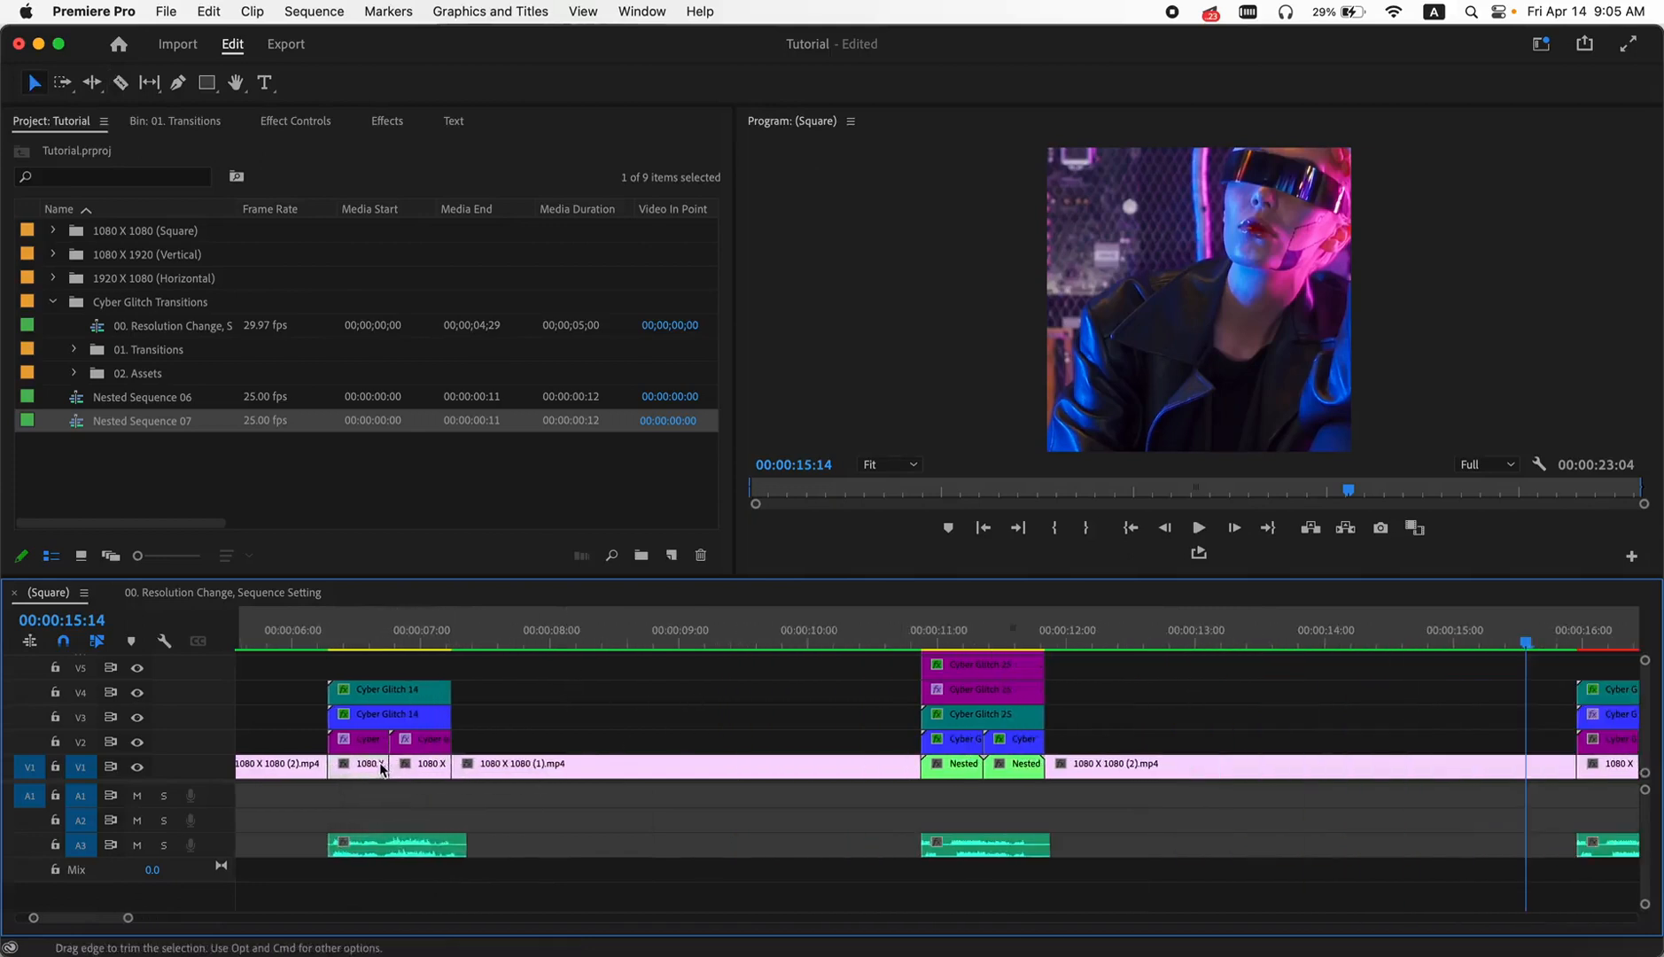
right_click(375, 769)
mouse_move(472, 938)
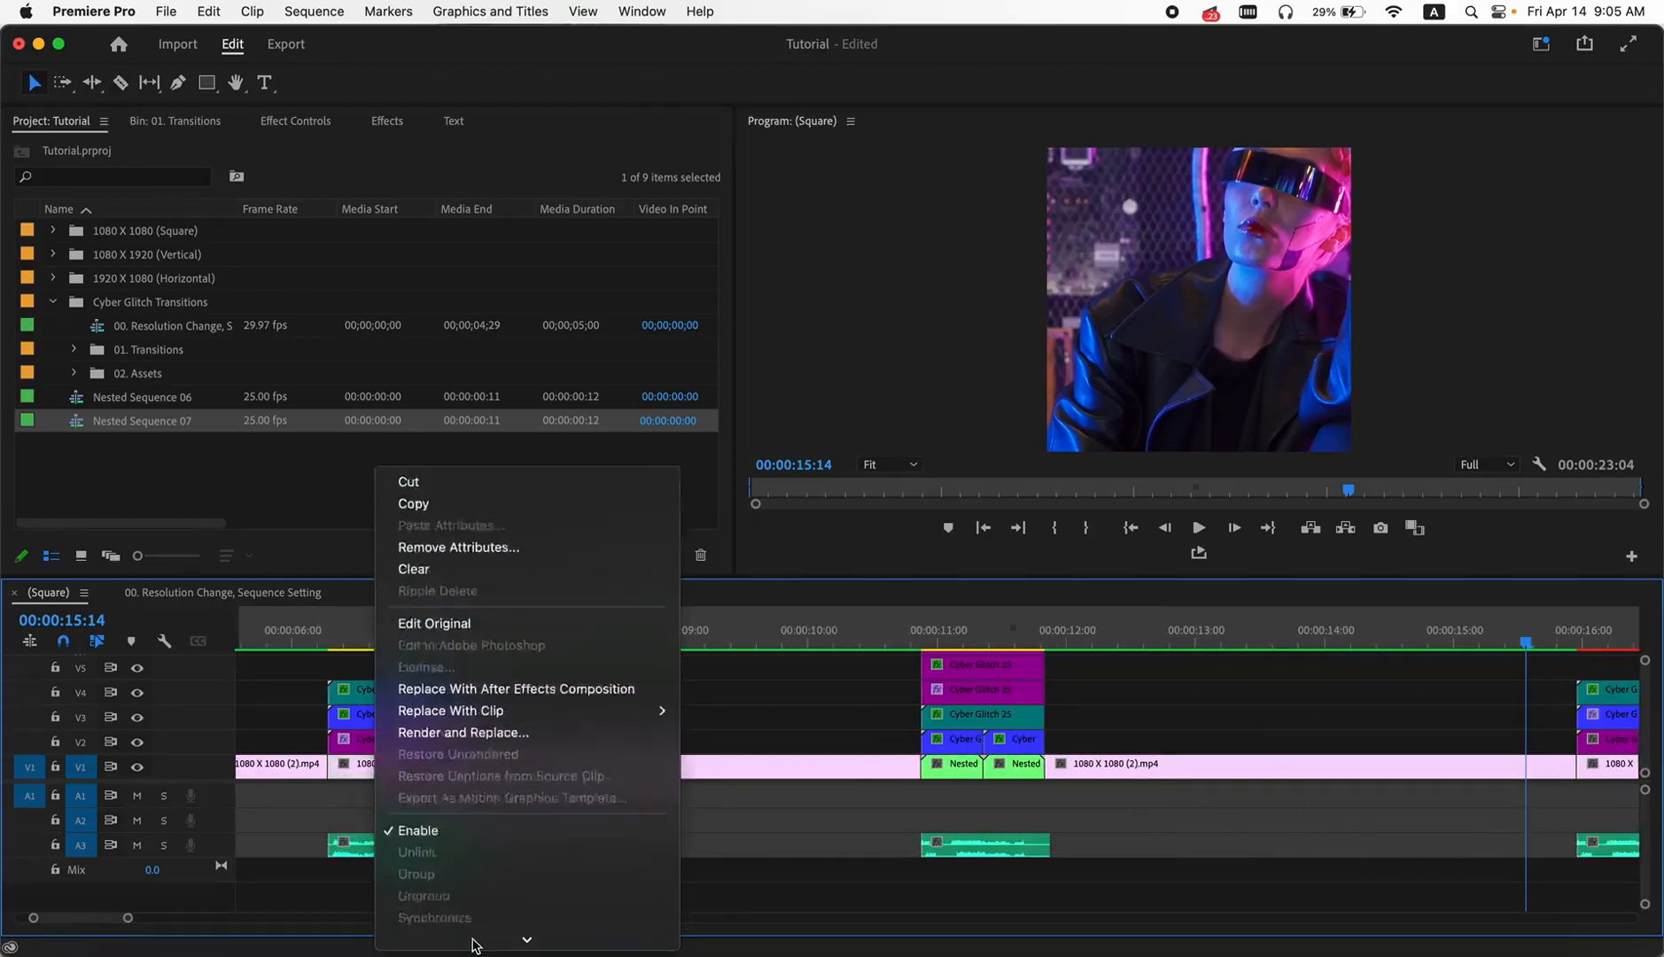
left_click(443, 744)
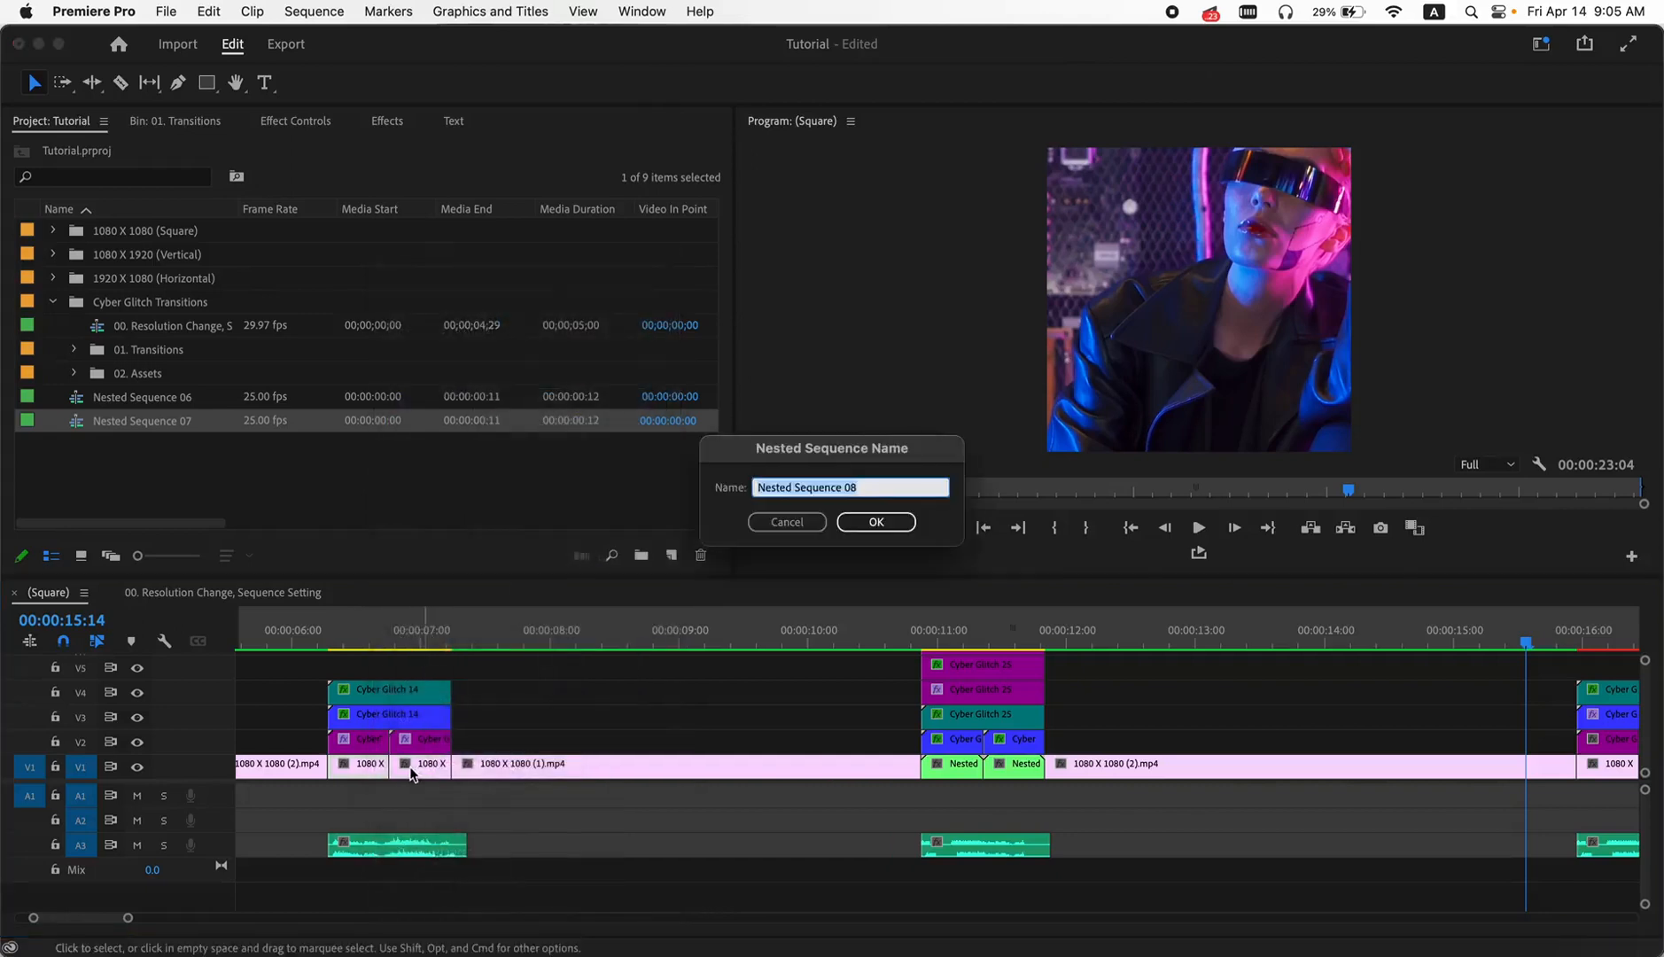
left_click(876, 522)
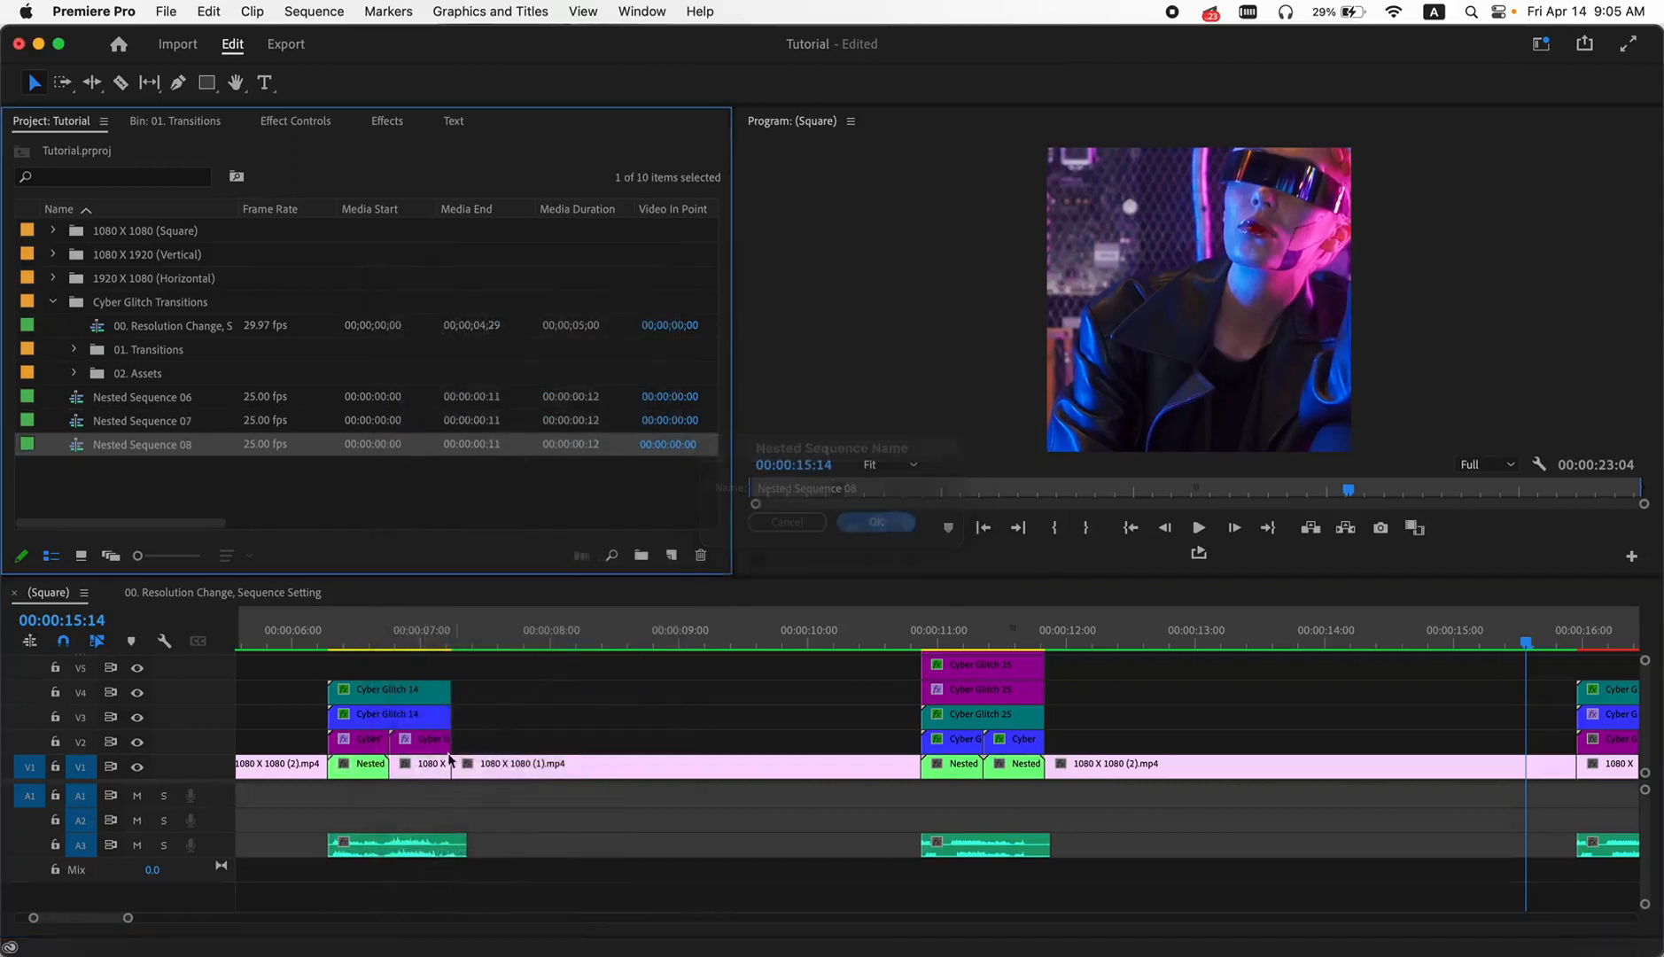
- Nest the short V1 segment just after the second cut under the default name, and scrub through the Cyber Glitch 14 transition
right_click(435, 779)
mouse_move(546, 938)
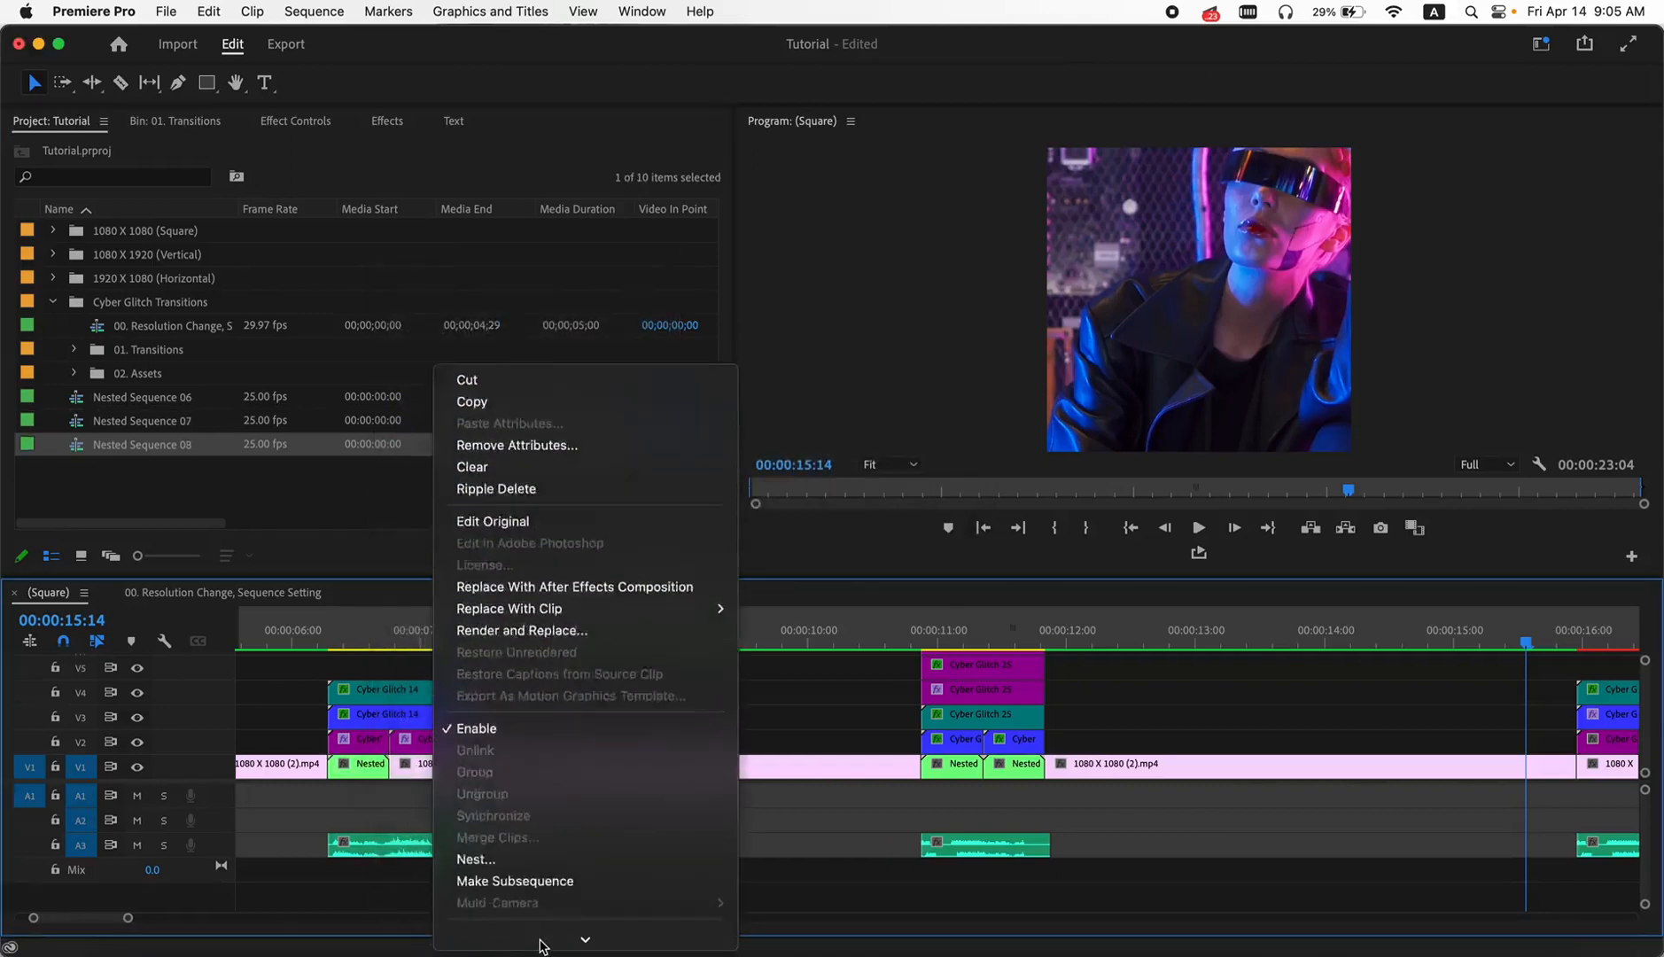
left_click(539, 730)
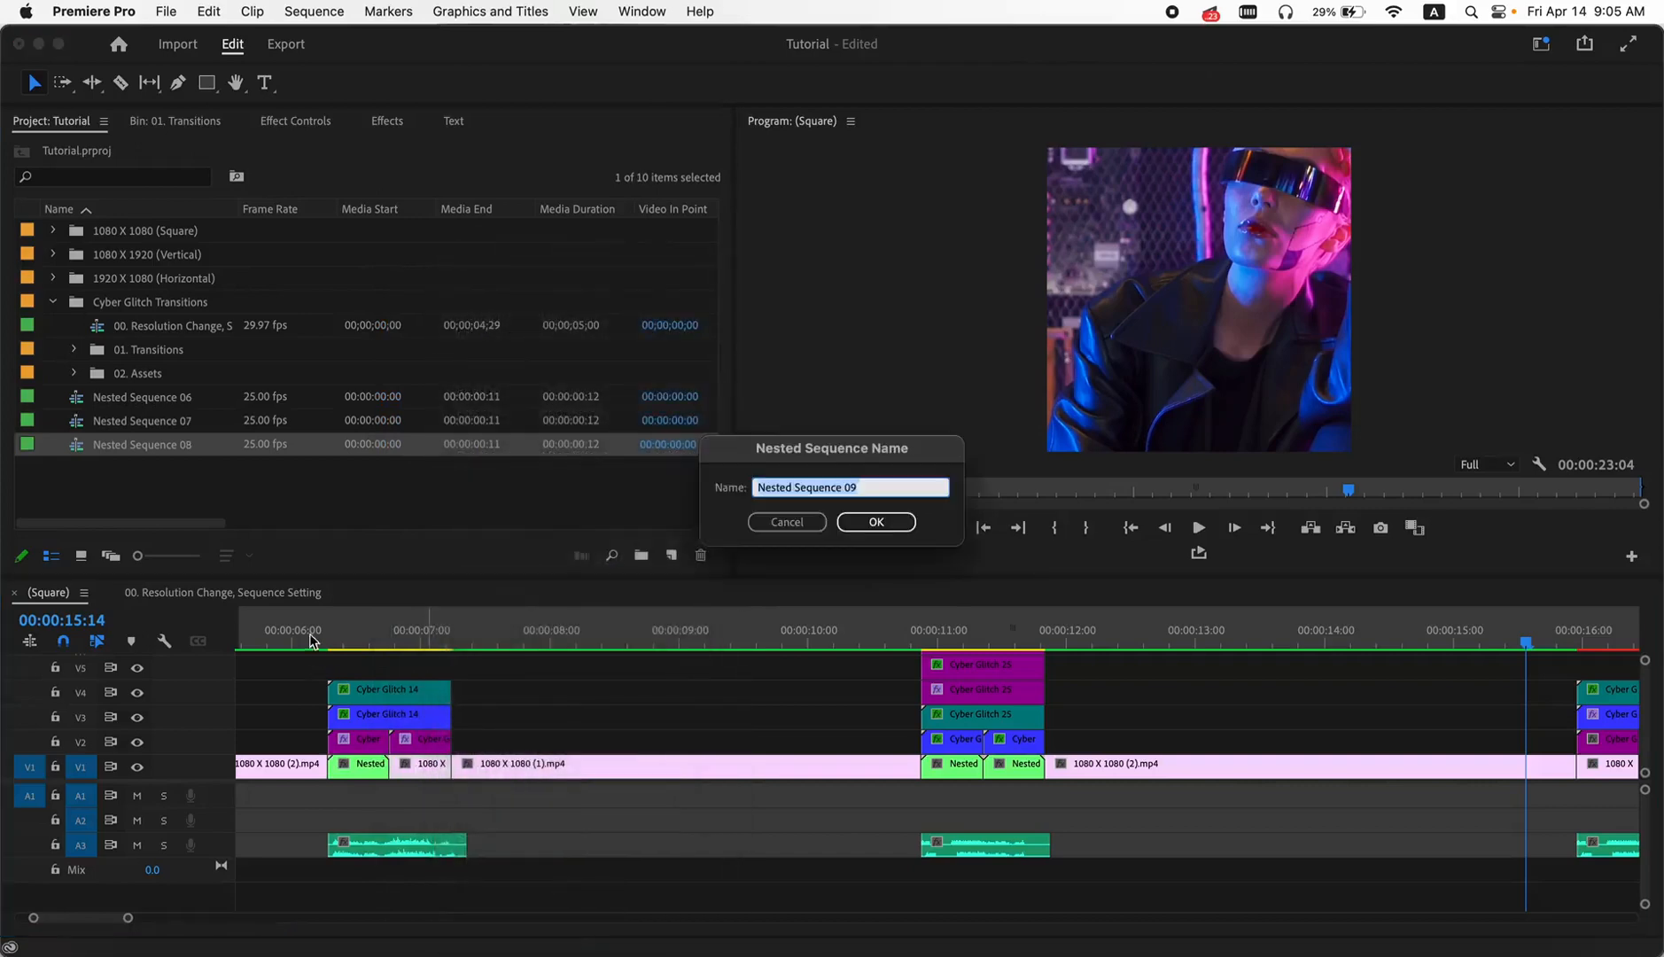
left_click(868, 521)
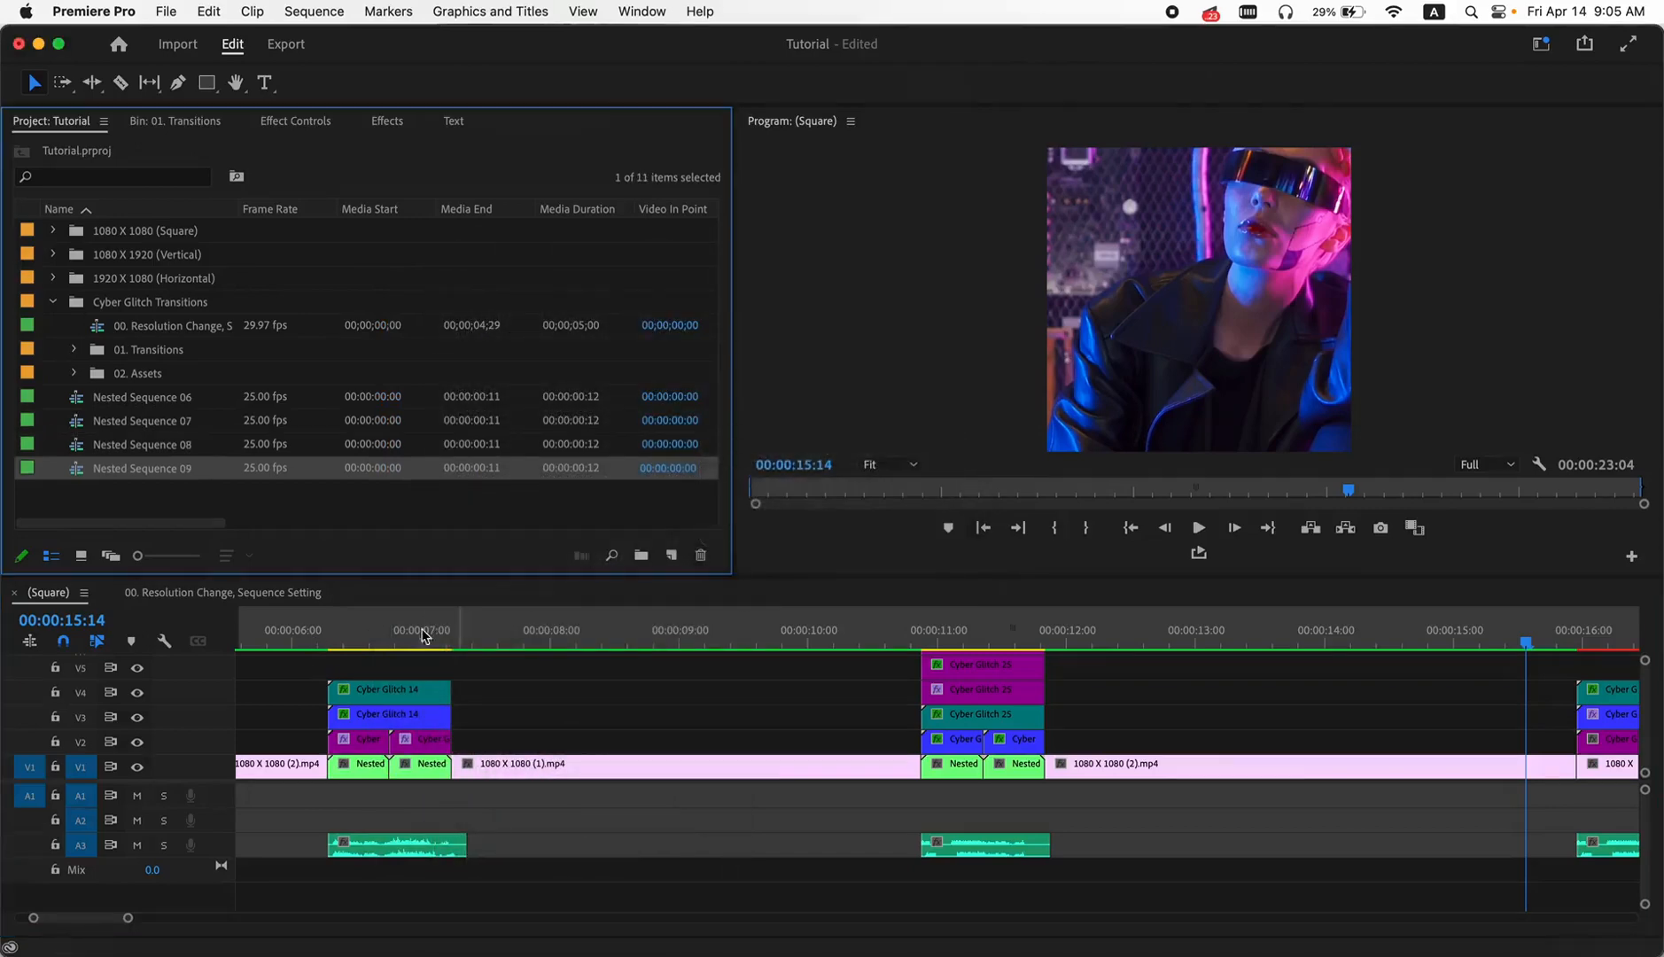
left_click(338, 640)
left_click_drag(338, 640, 531, 641)
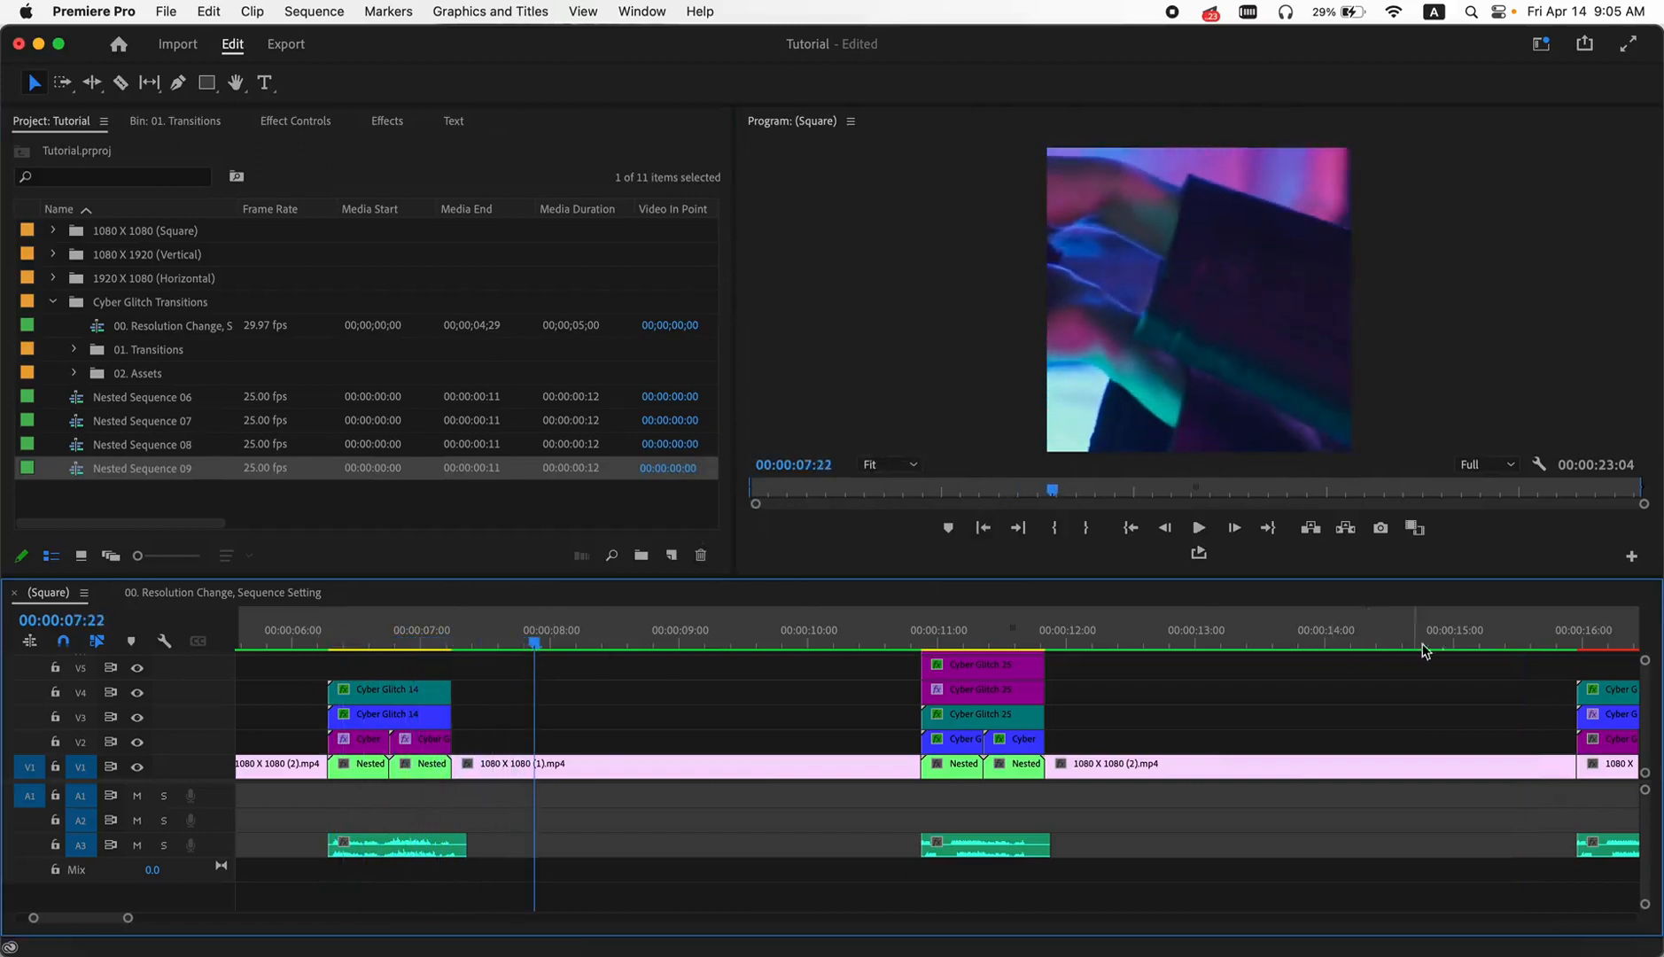
- Nest the short V1 segment just before the fourth cut, keeping the default nested sequence name
left_click(1521, 632)
scroll(1461, 698, "right", 5)
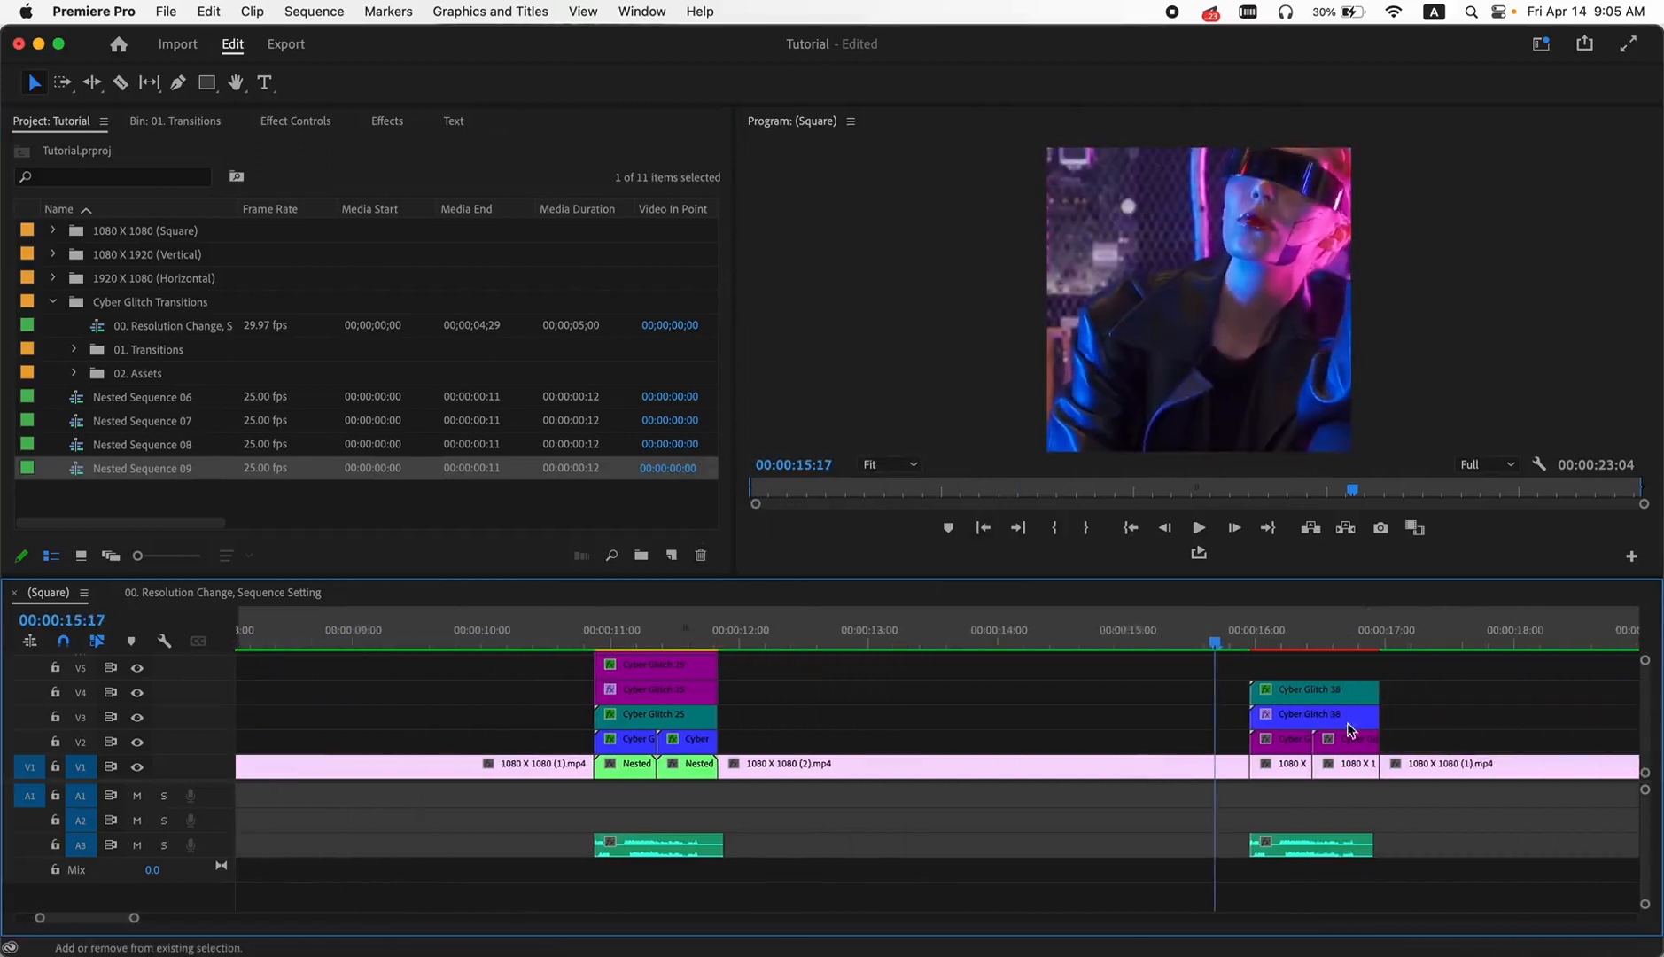
right_click(1207, 769)
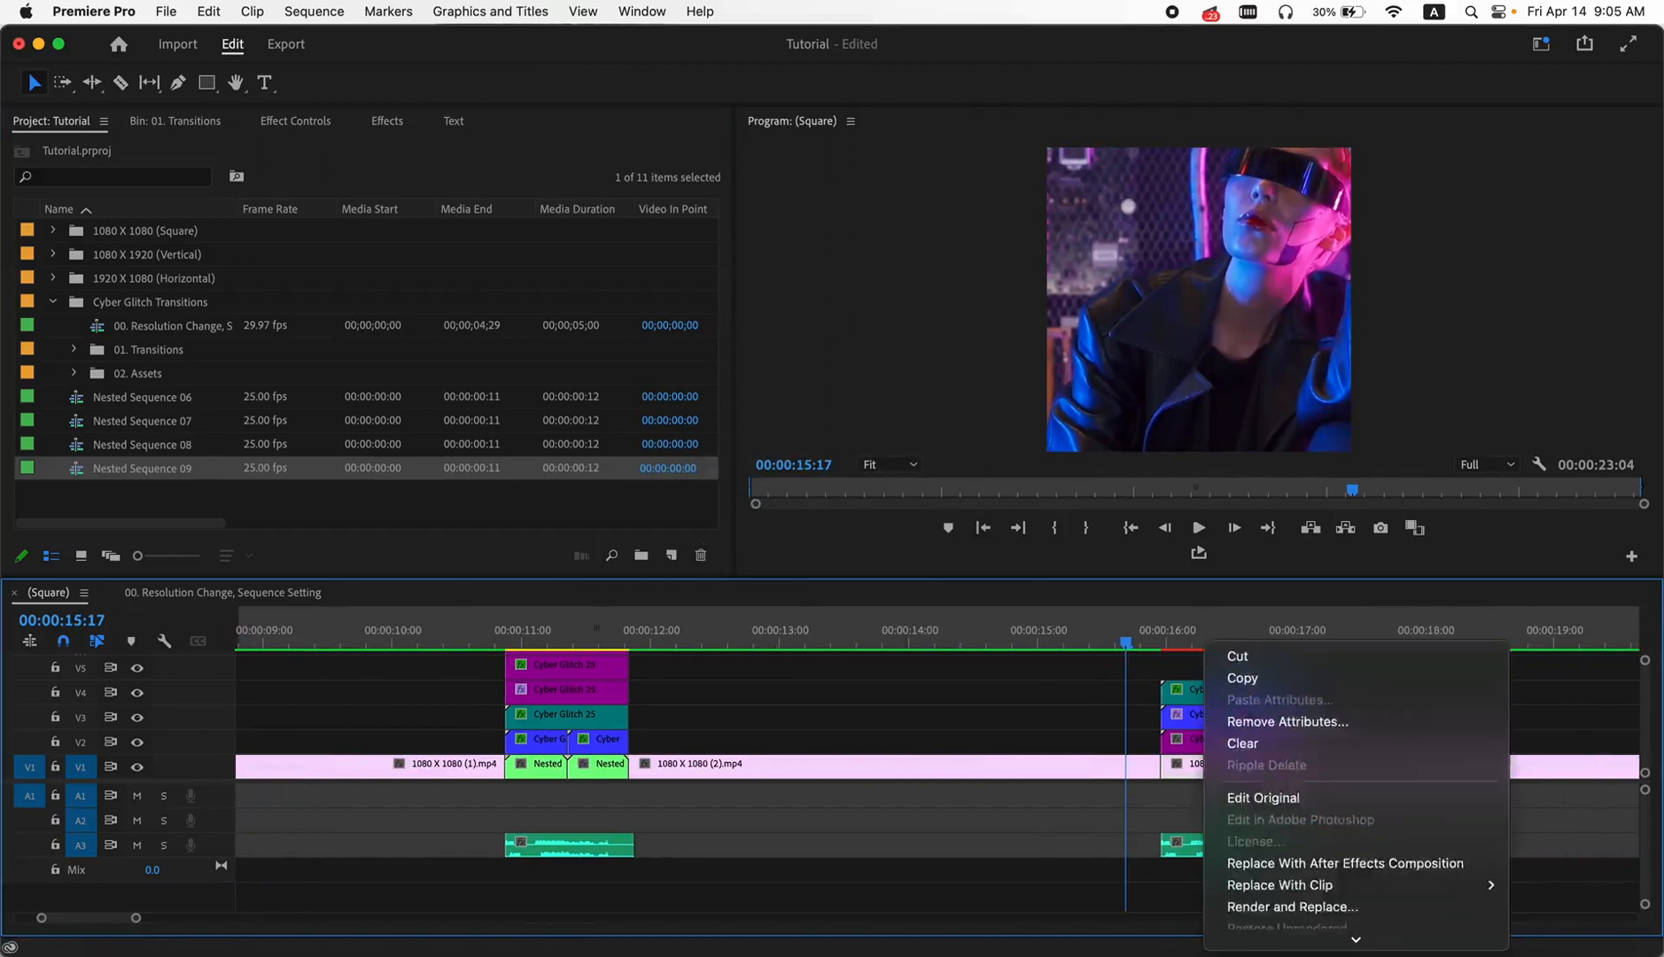
left_click(1255, 874)
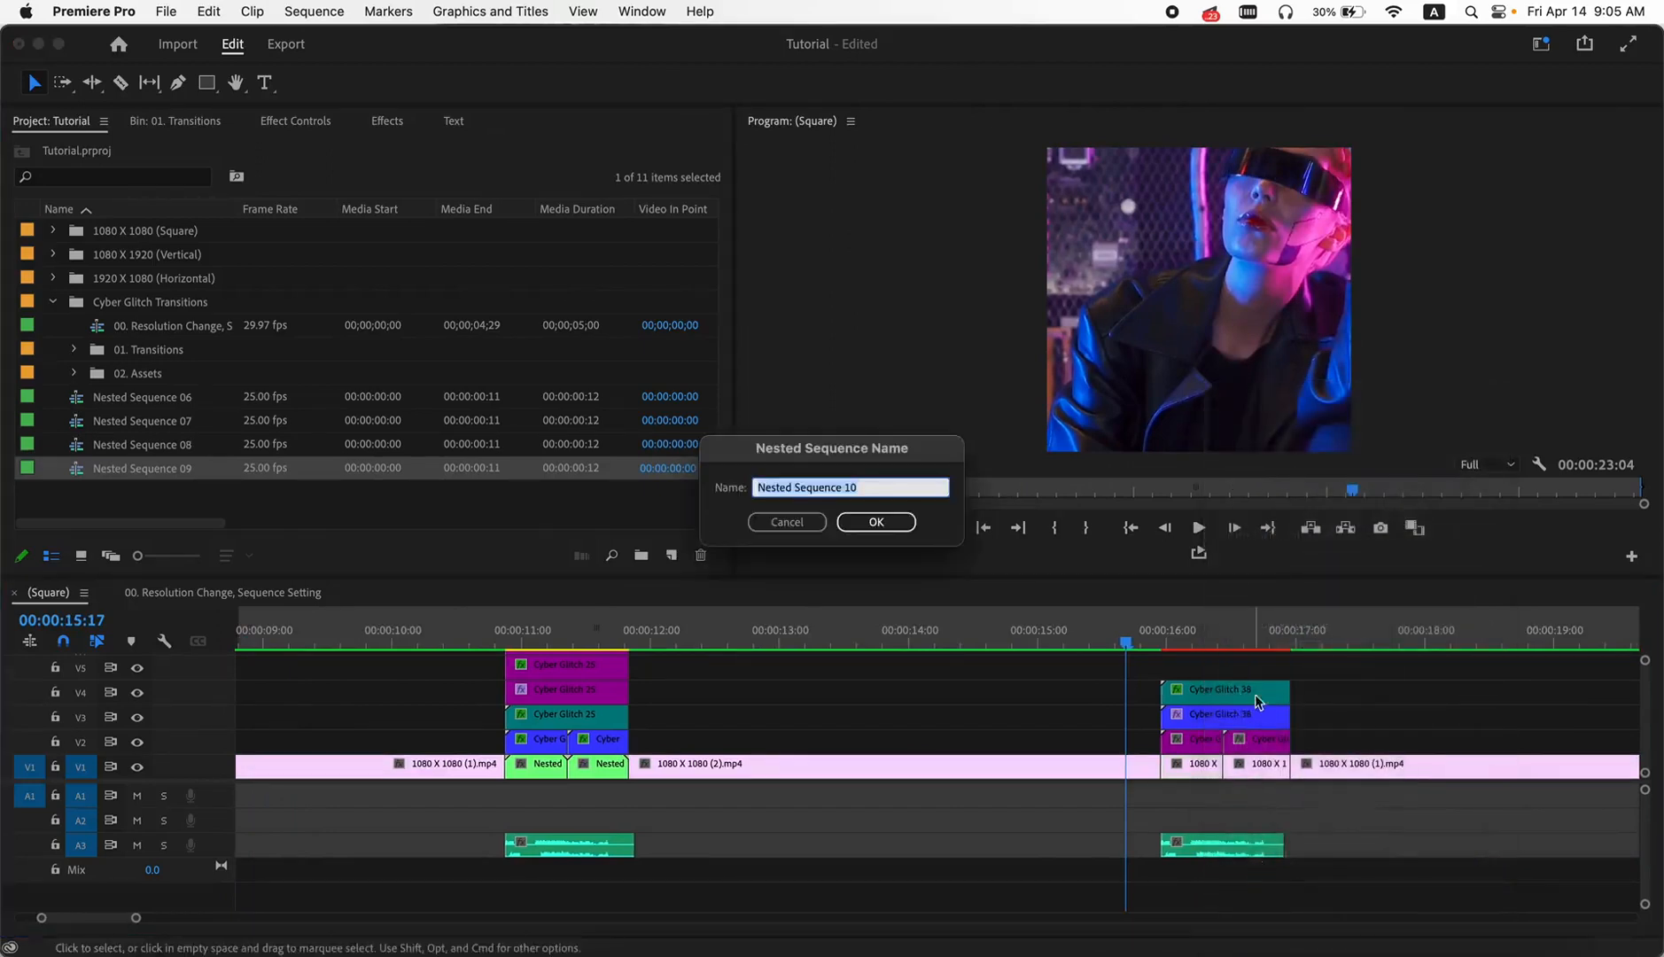
left_click(876, 523)
- Nest the short V1 segment just after the fourth cut under the default name, and play back the Cyber Glitch 38 transition
right_click(1256, 755)
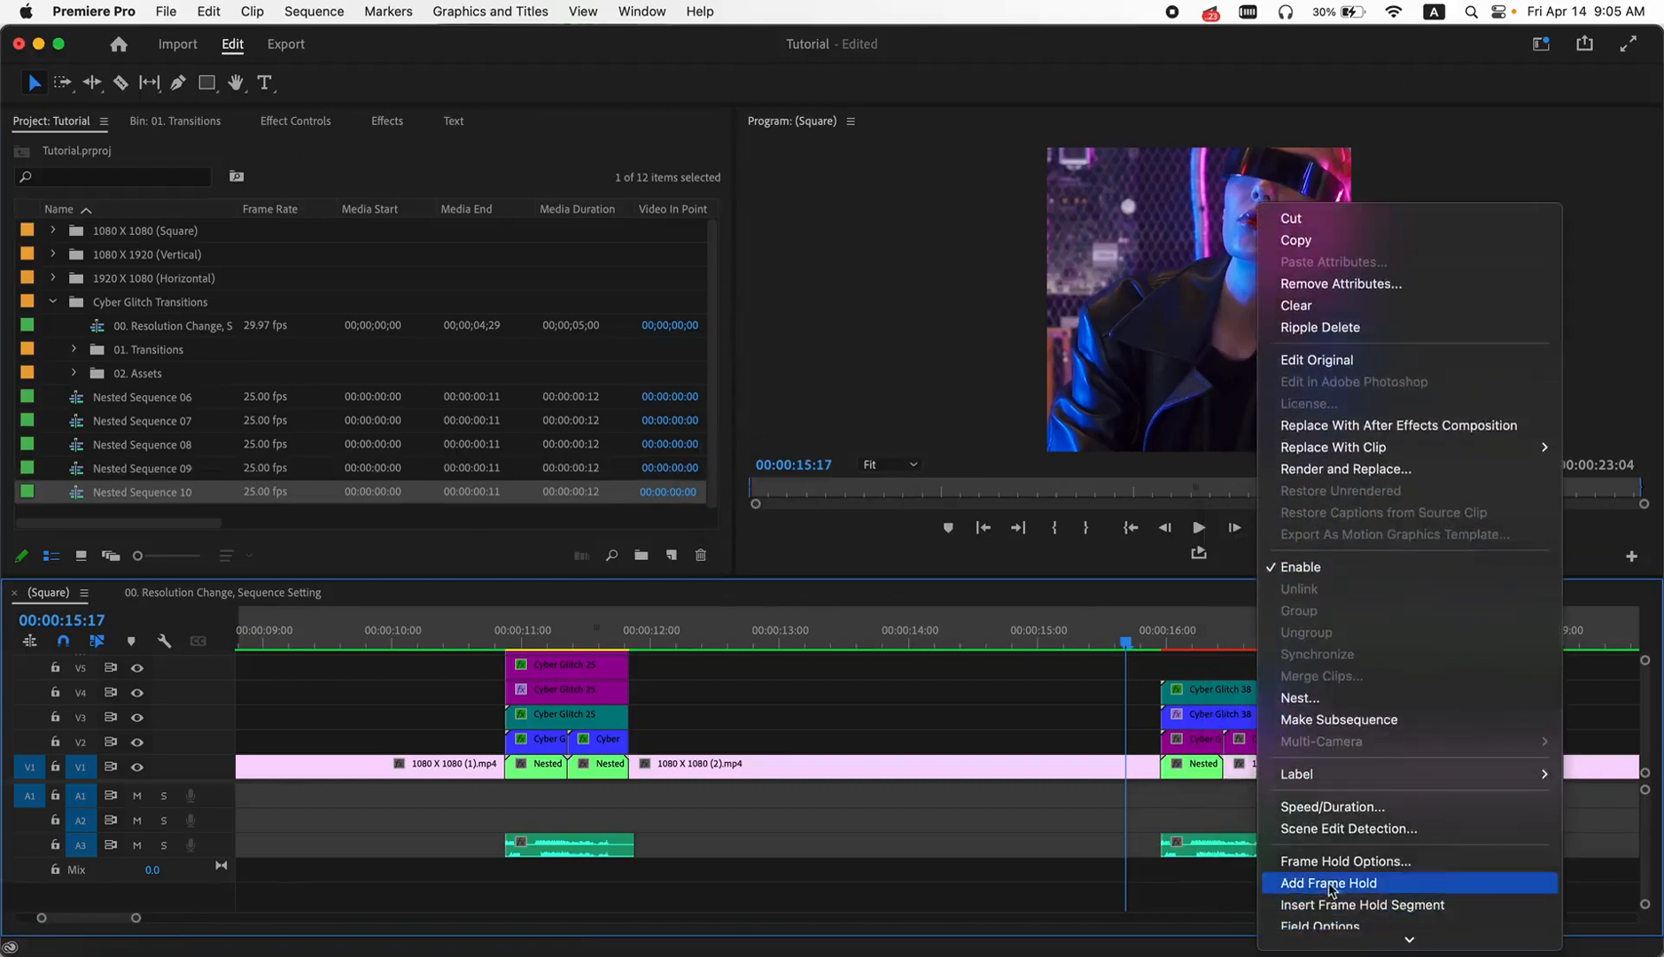
left_click(1320, 700)
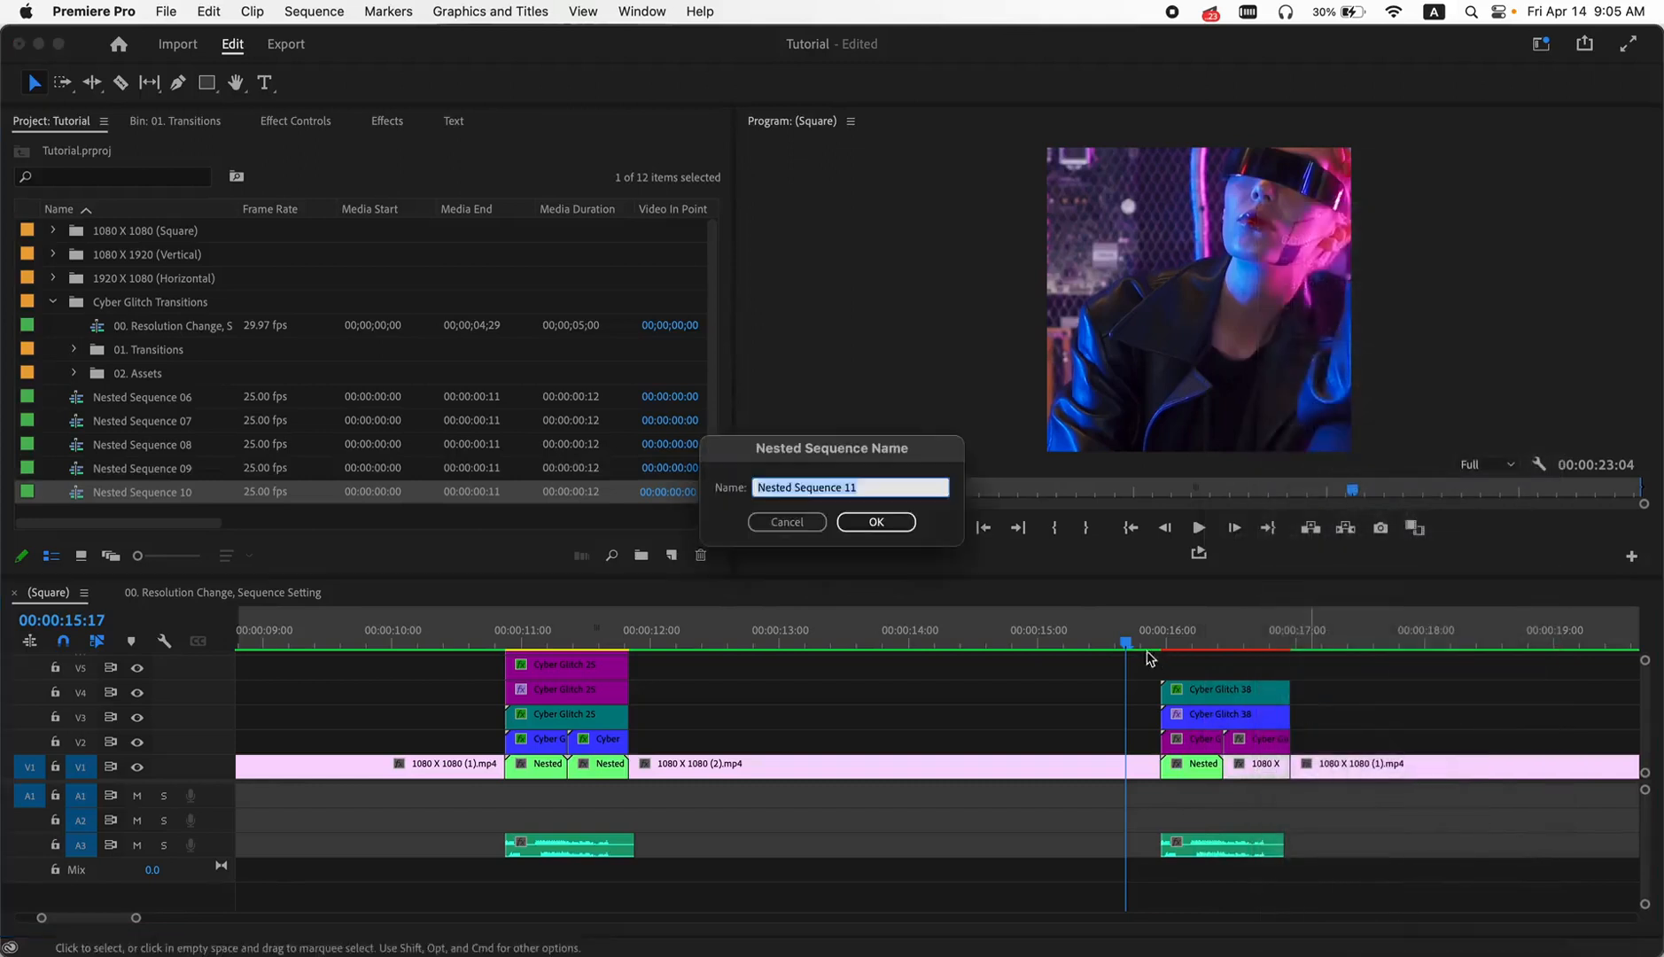
left_click(873, 521)
left_click_drag(1123, 645, 1127, 645)
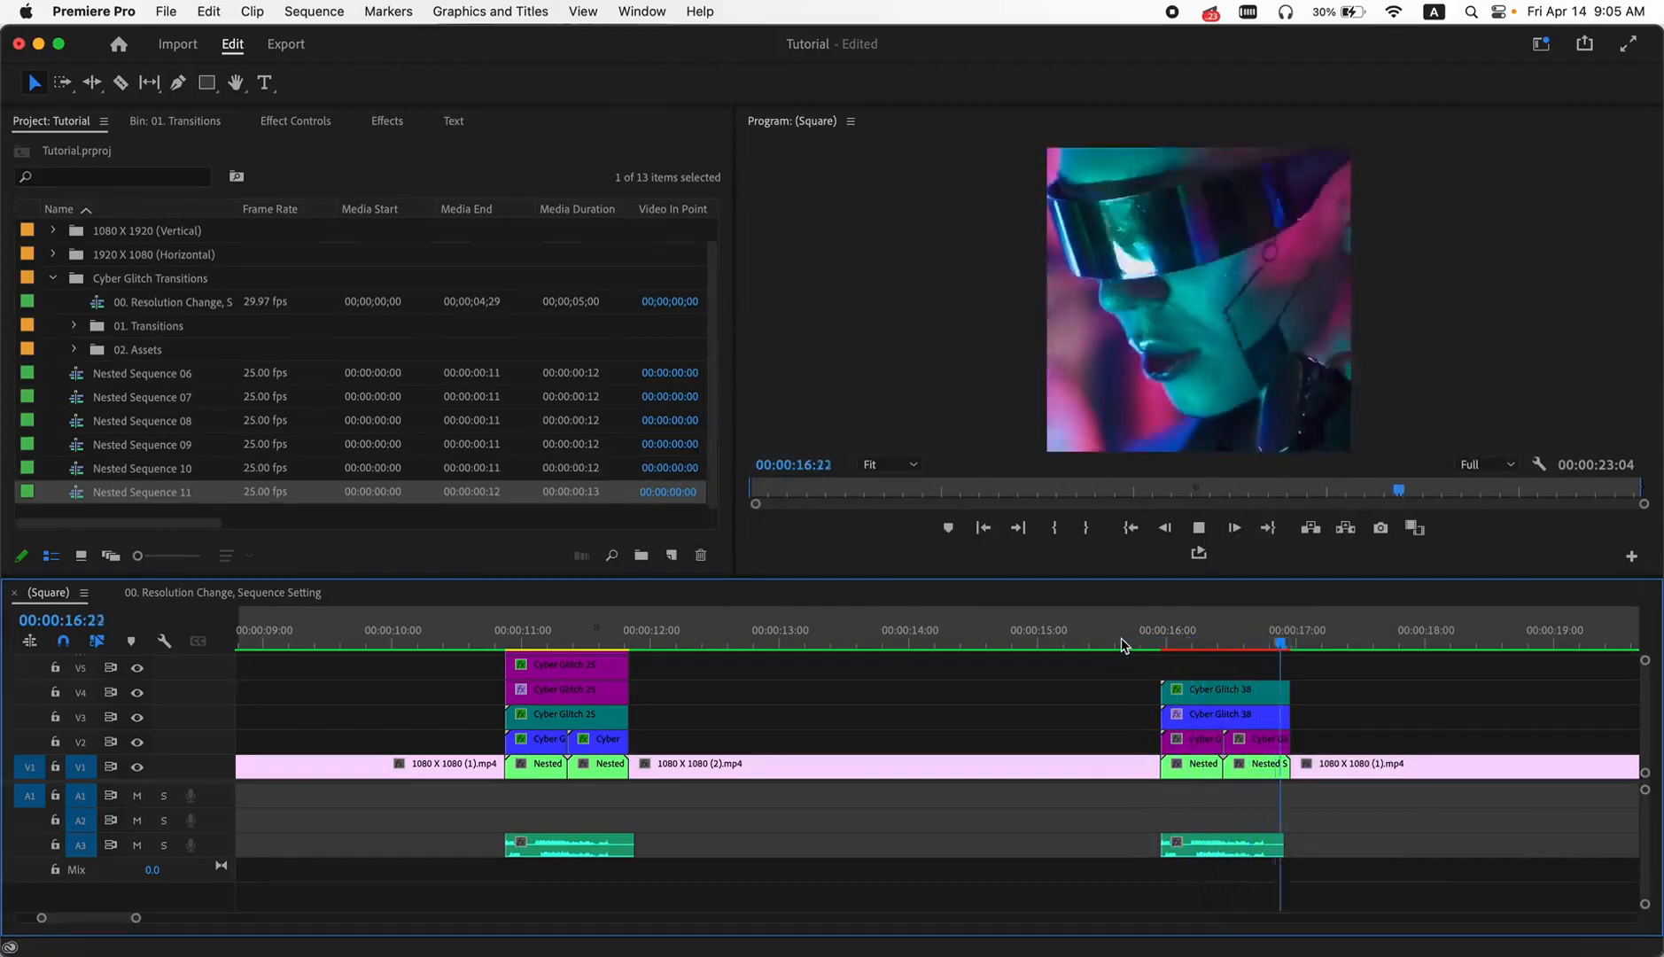
key("space")
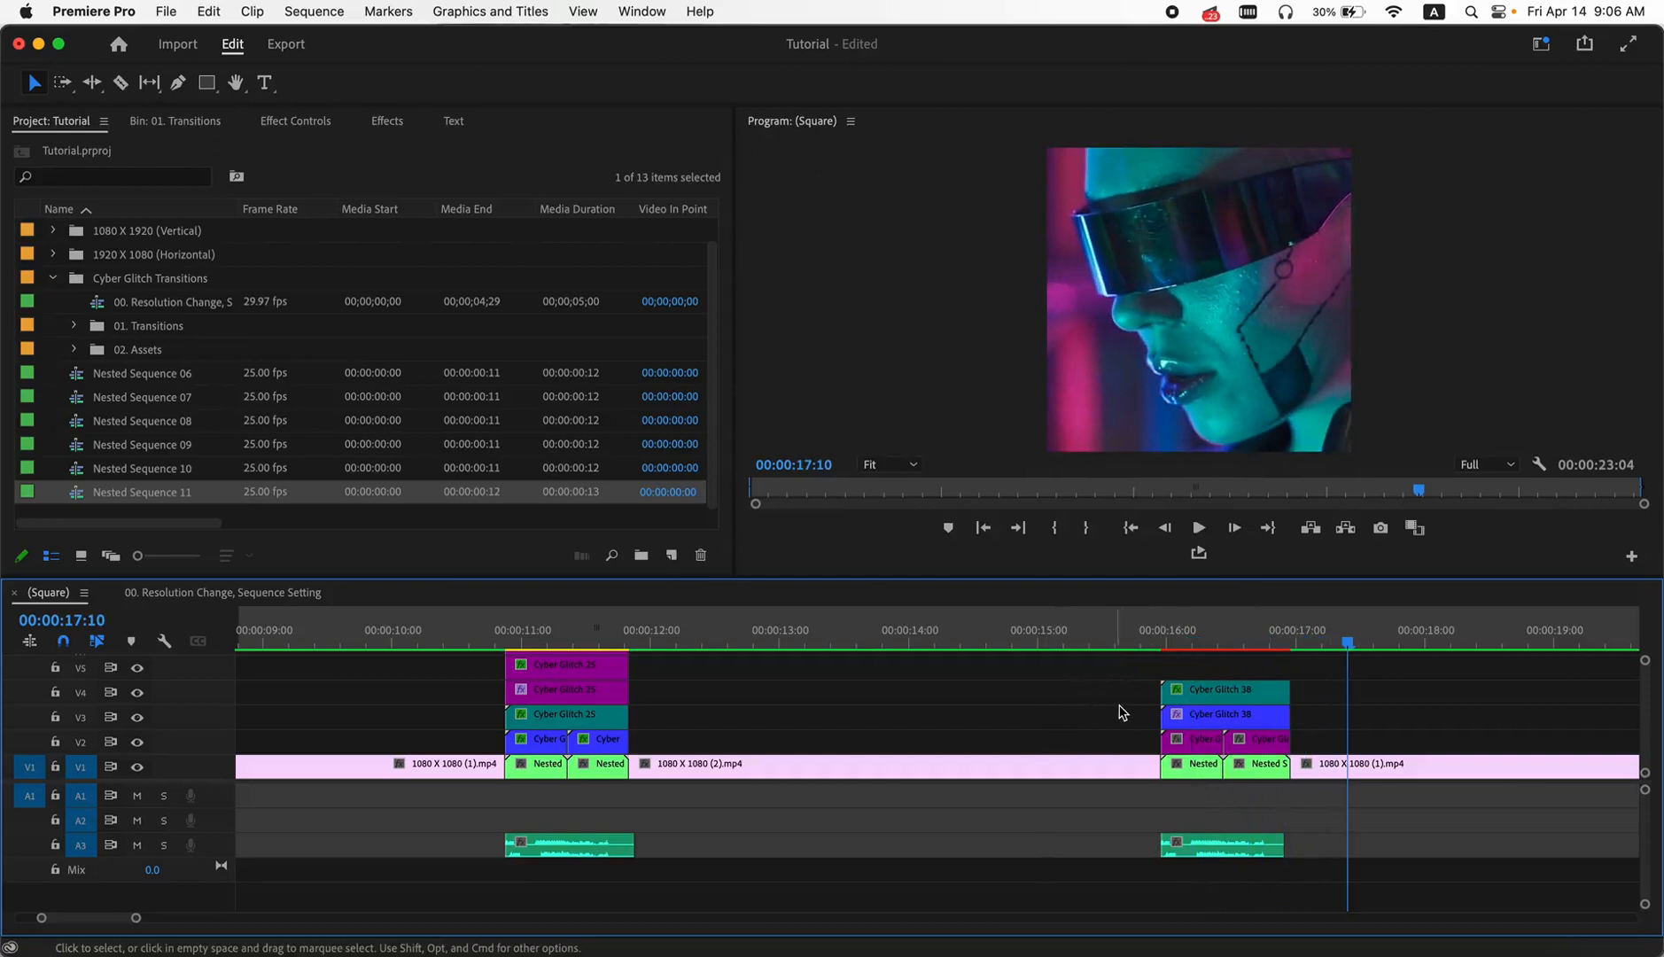
- Close the resolution change sequence and open the (Vertical) sequence from the 1080 X 1920 (Vertical) bin
scroll(1122, 705, "down", 5)
scroll(1122, 705, "down", 2)
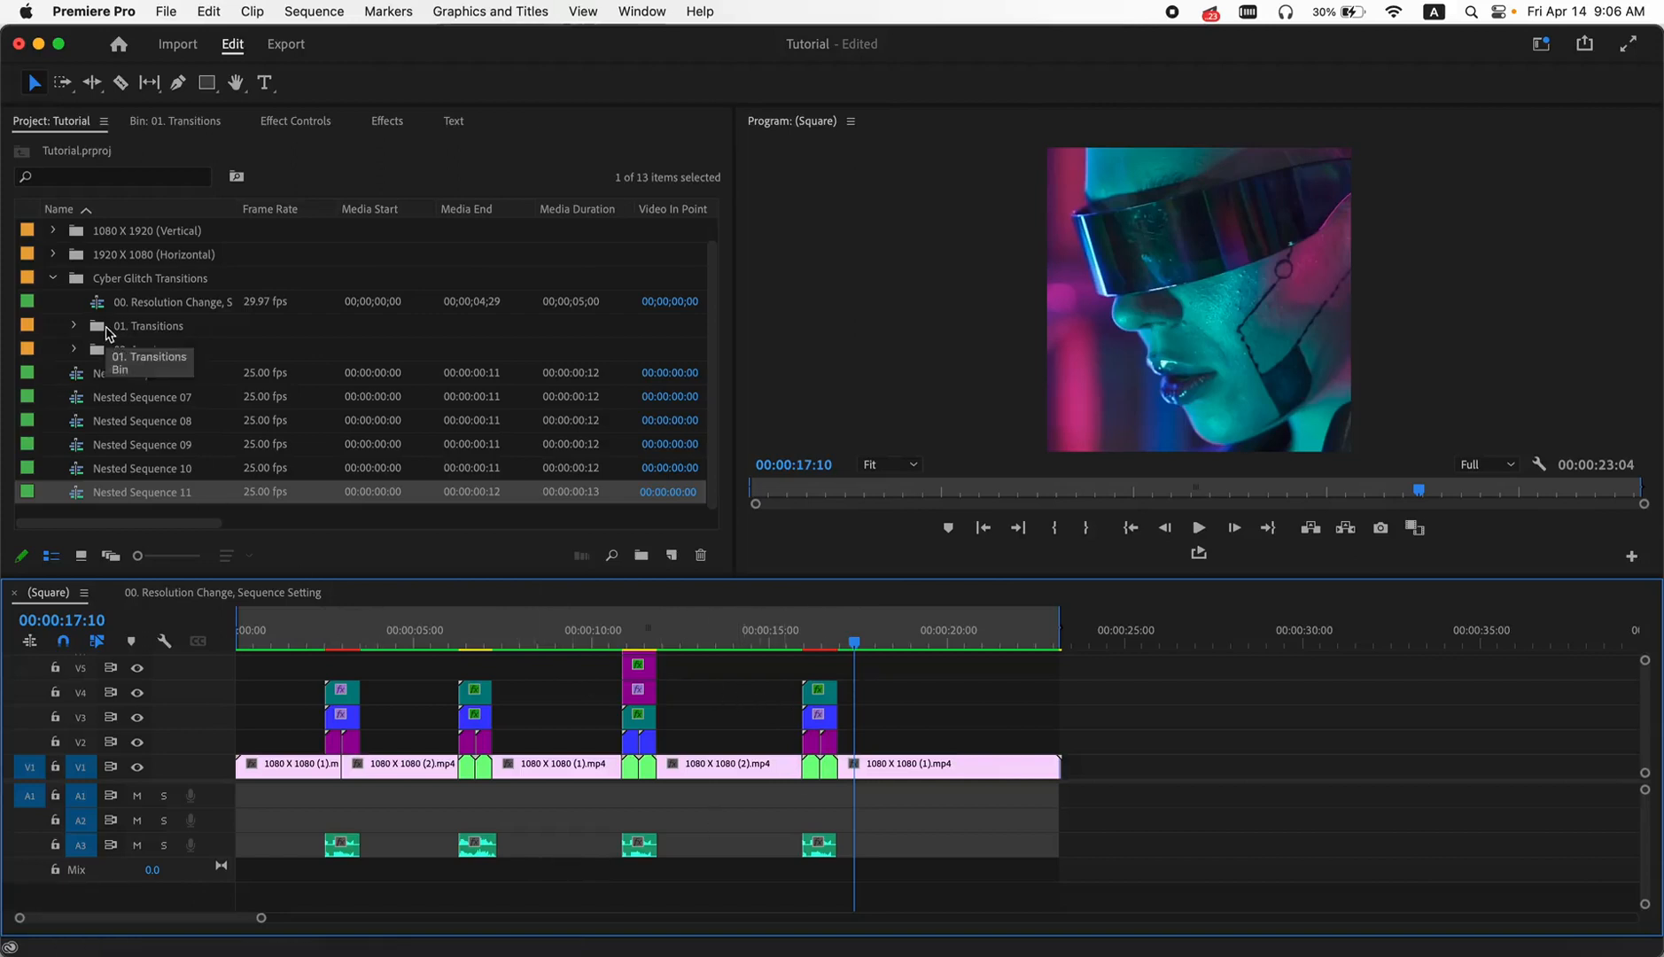
left_click(112, 593)
left_click(52, 280)
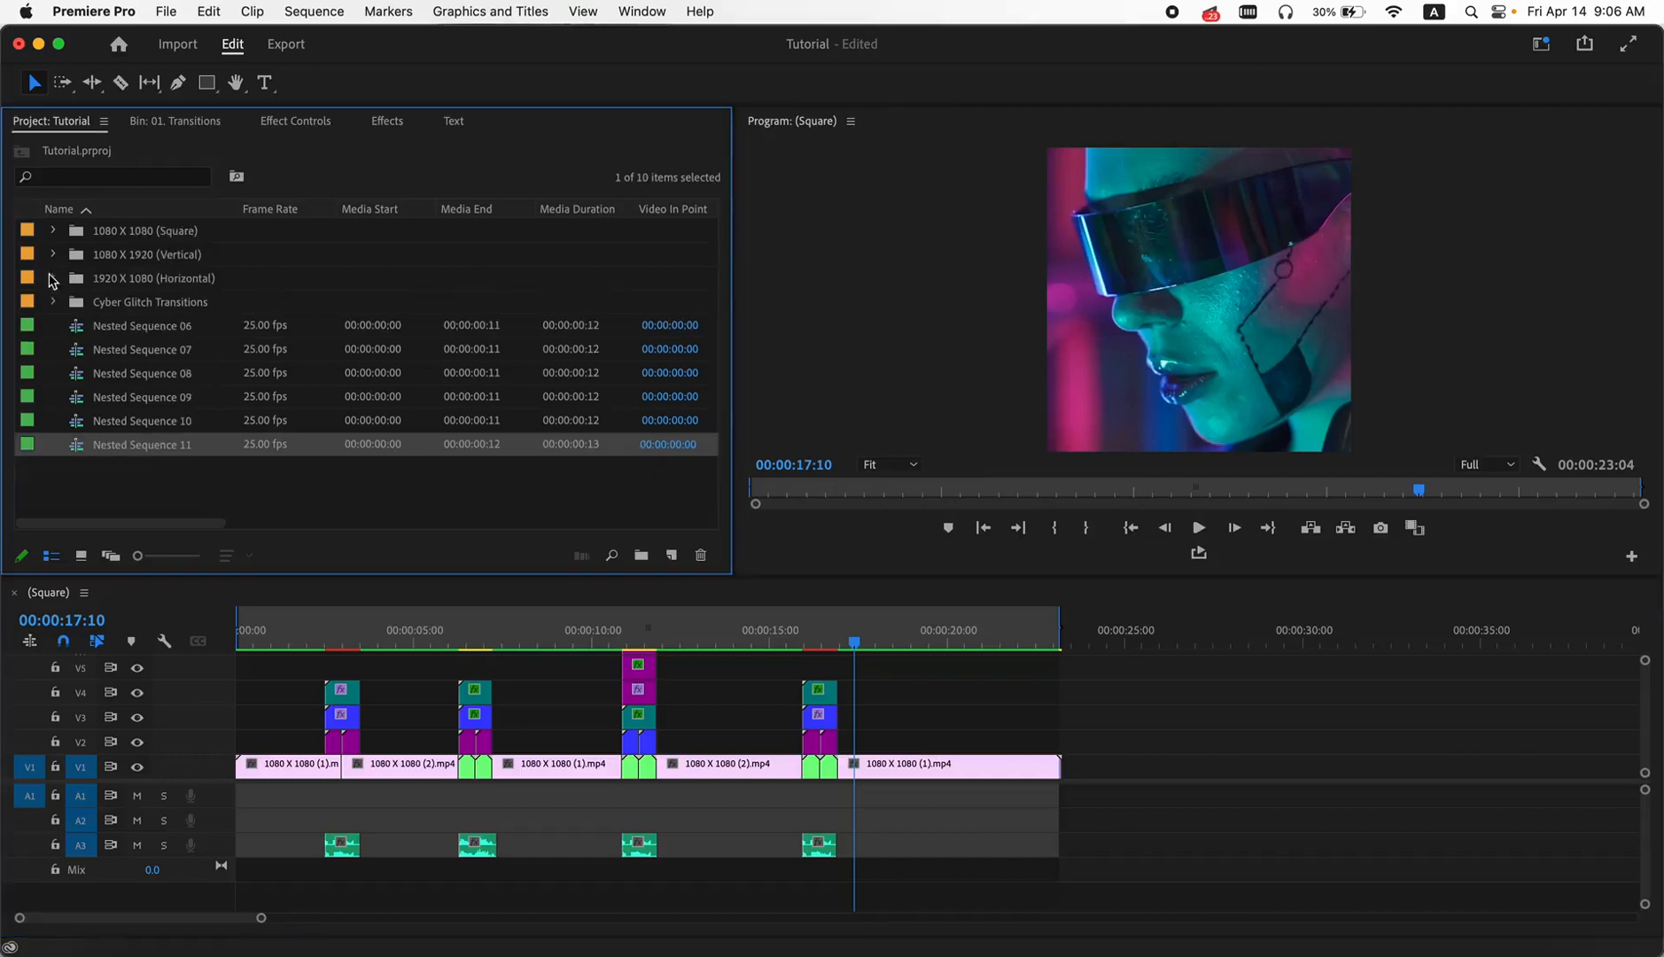
left_click(54, 255)
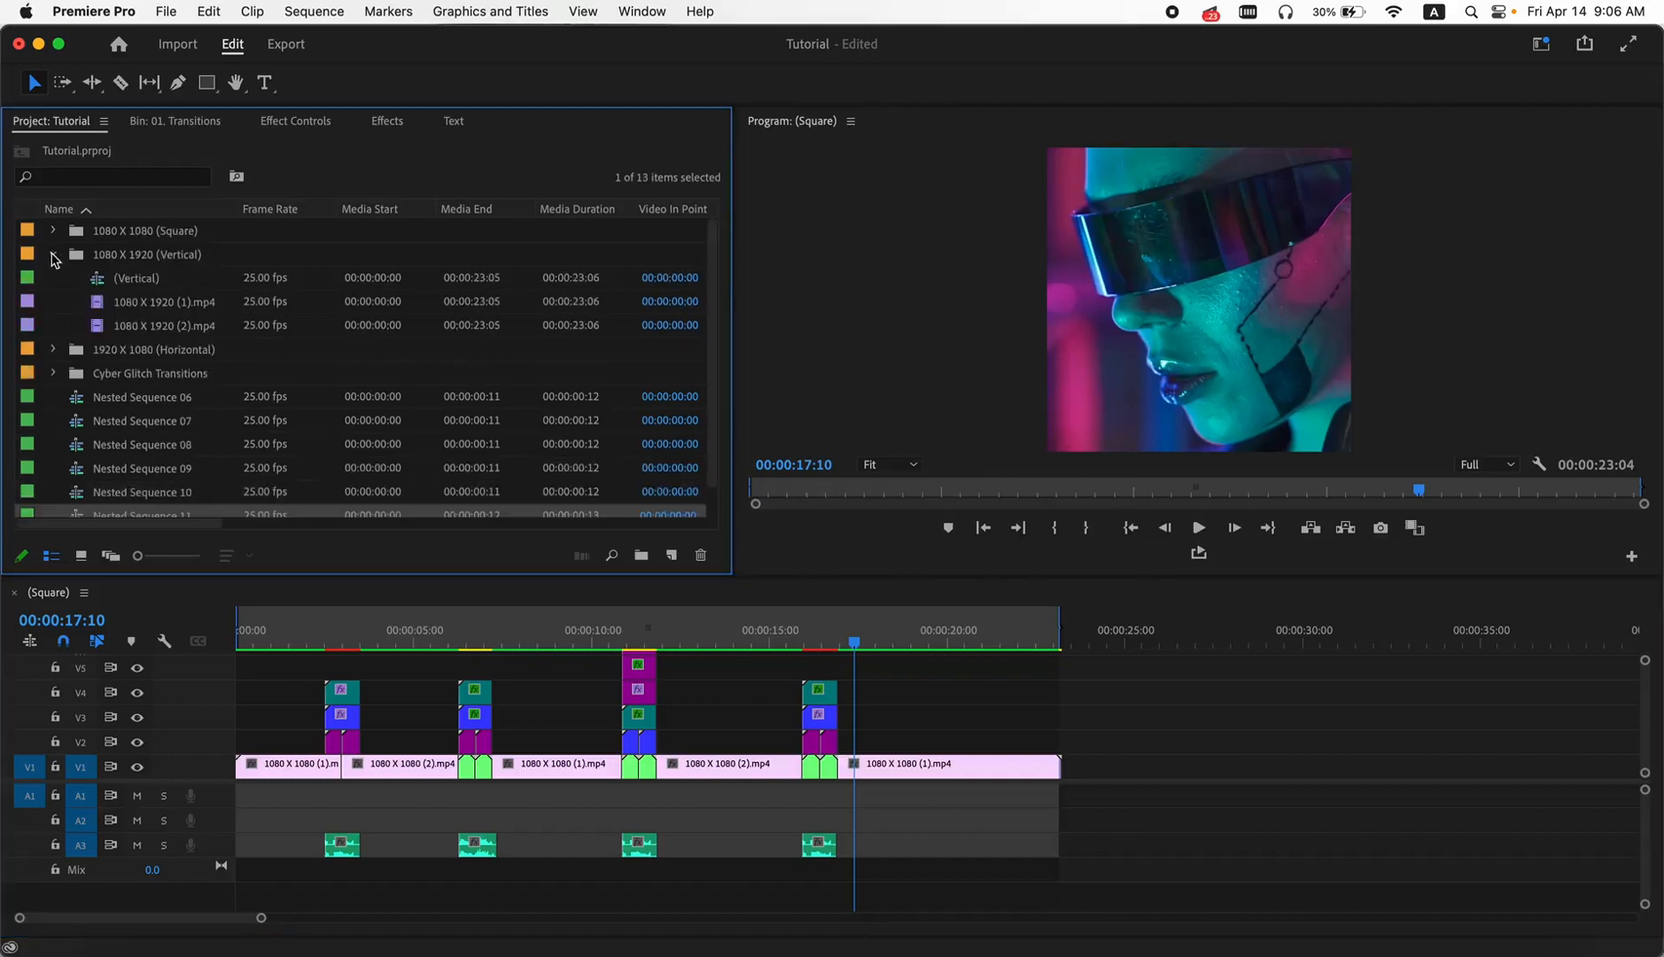
double_click(102, 281)
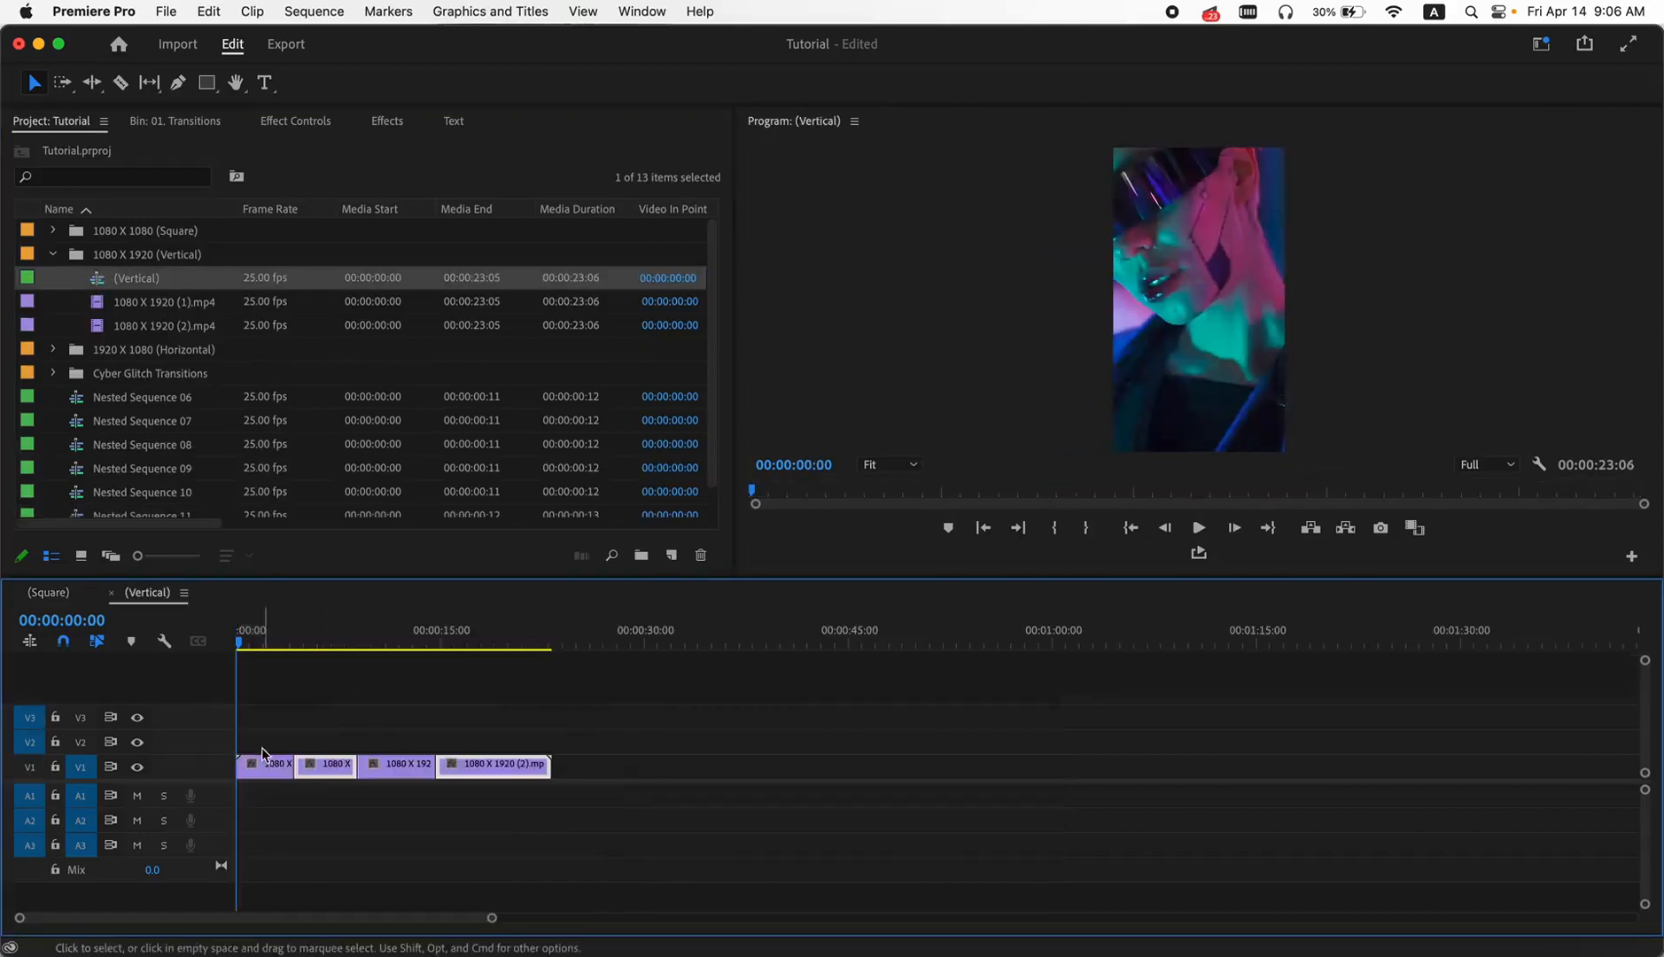
scroll(266, 700, "up", 5)
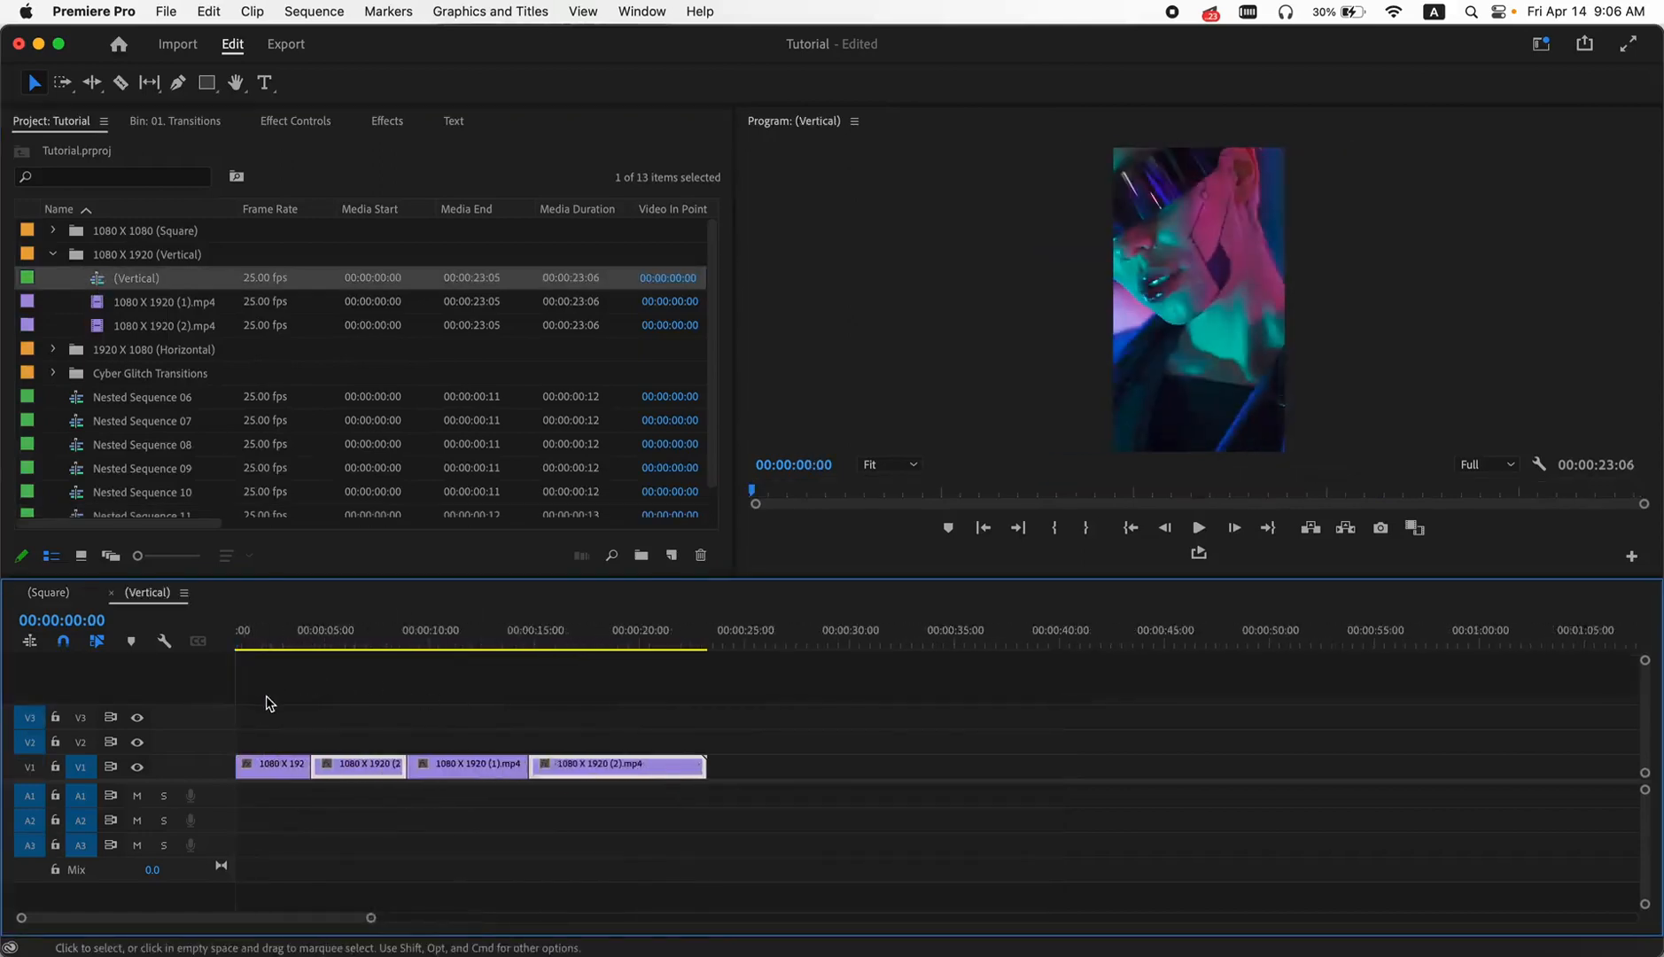
left_click_drag(294, 920, 249, 916)
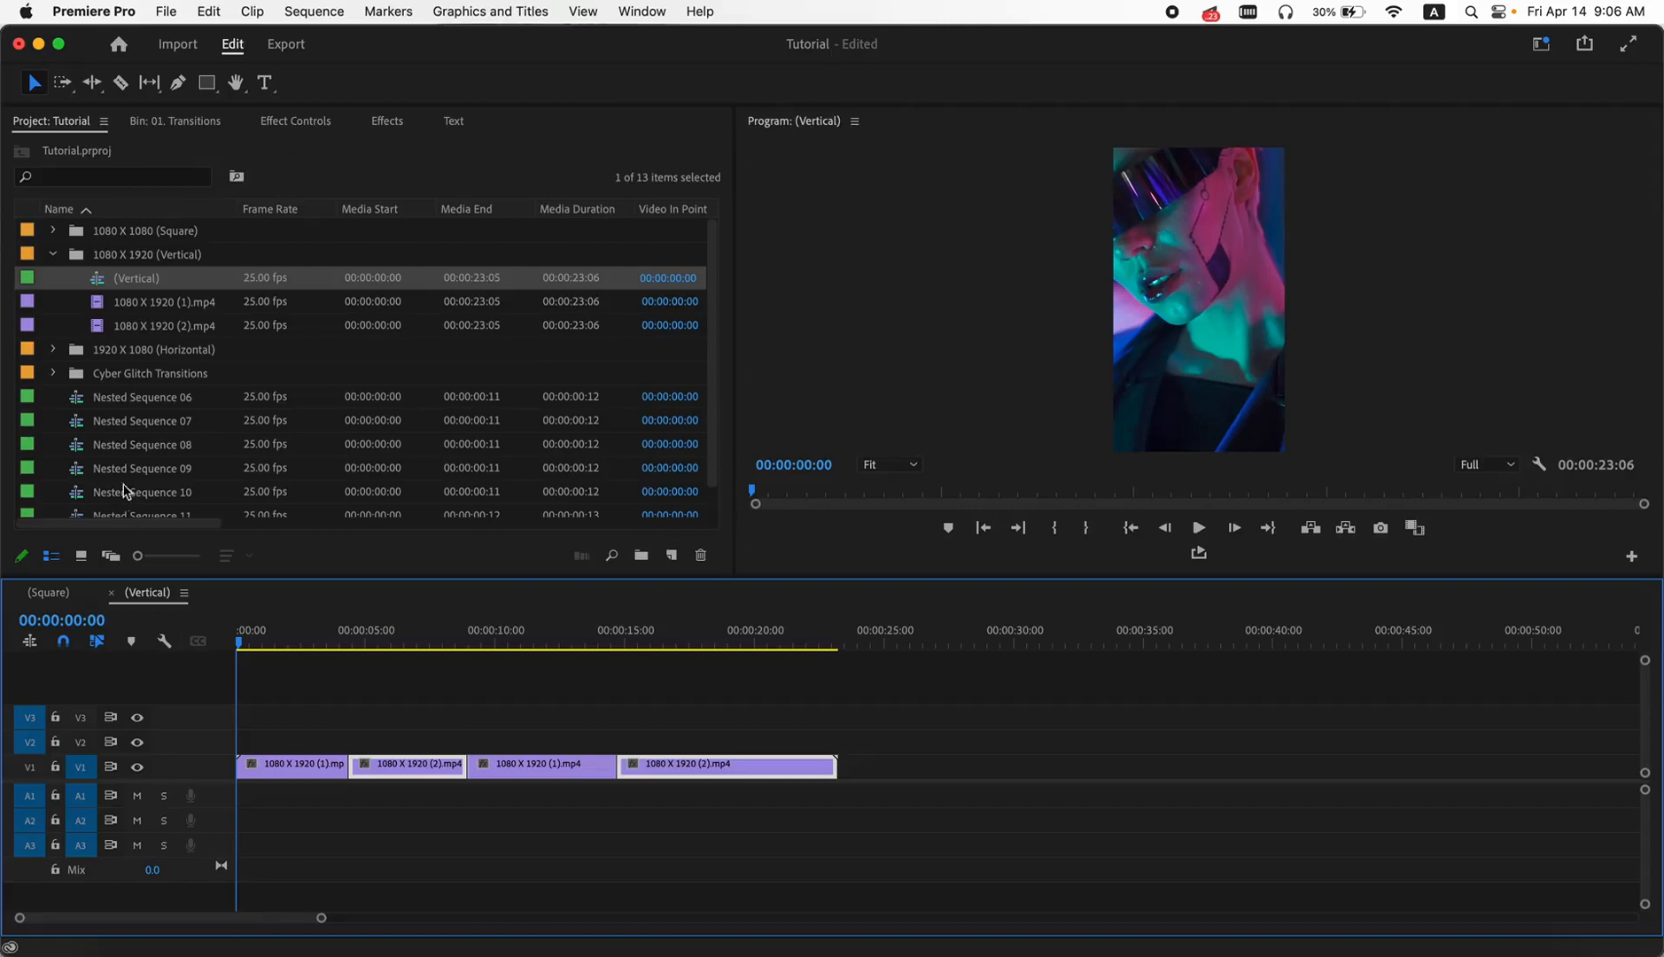
- Place the Cyber Glitch 45 transition from the 01. Transitions bin above the first cut, starting on V2
left_click(181, 124)
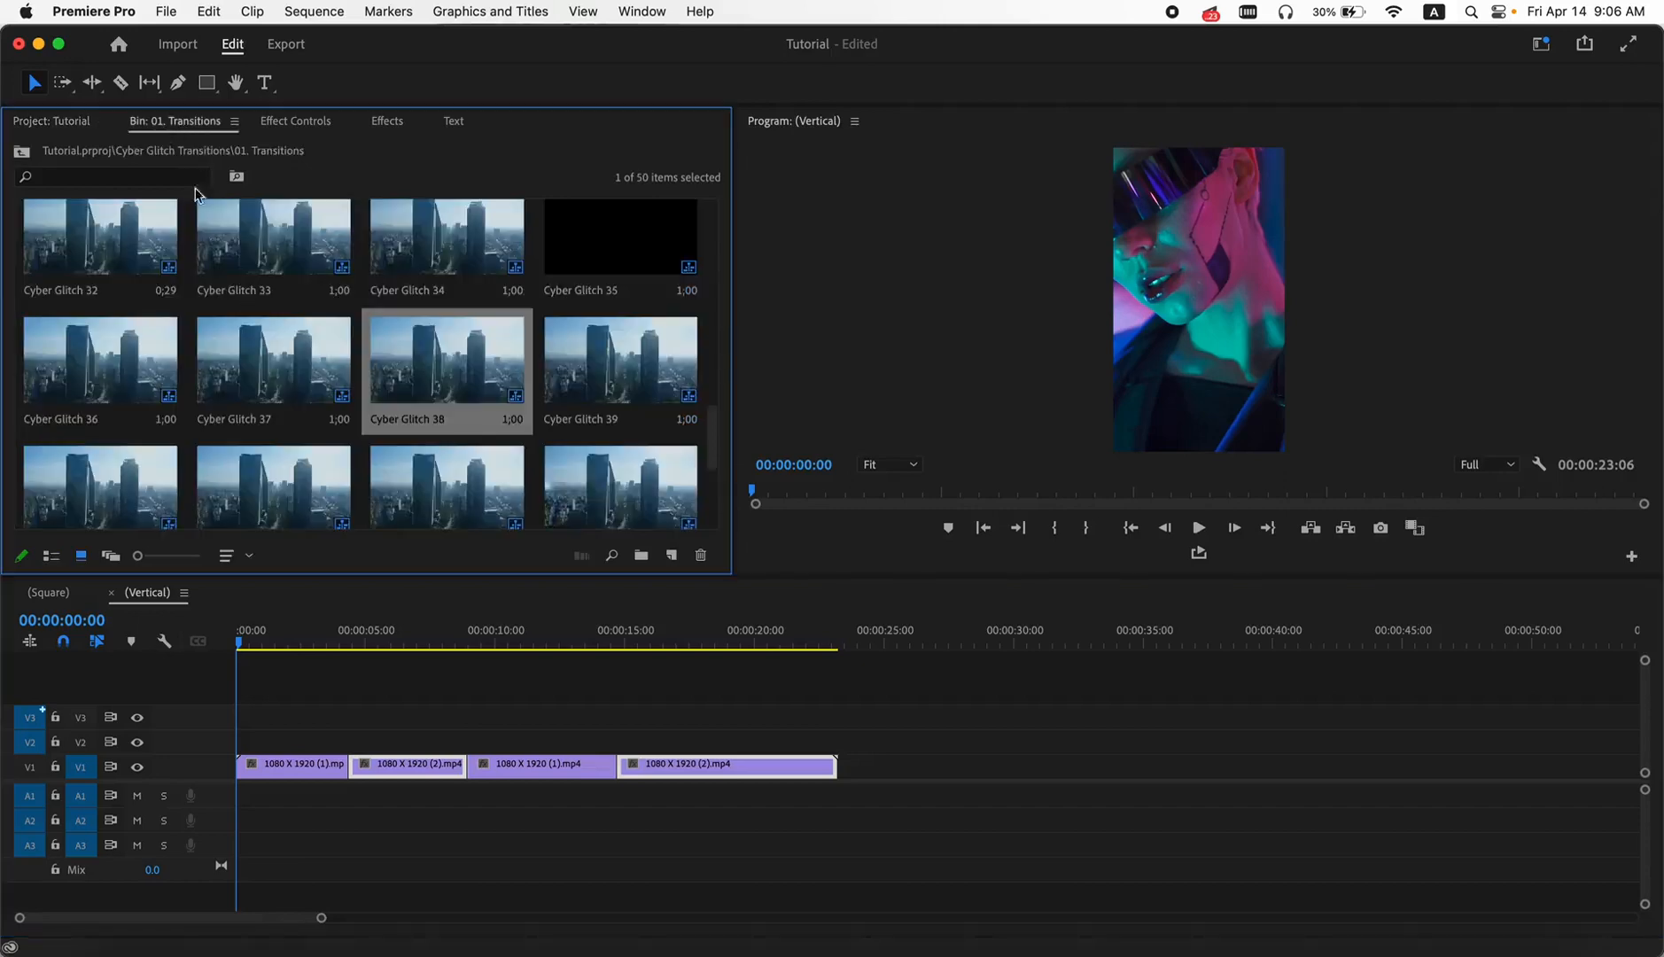
scroll(310, 368, "down", 5)
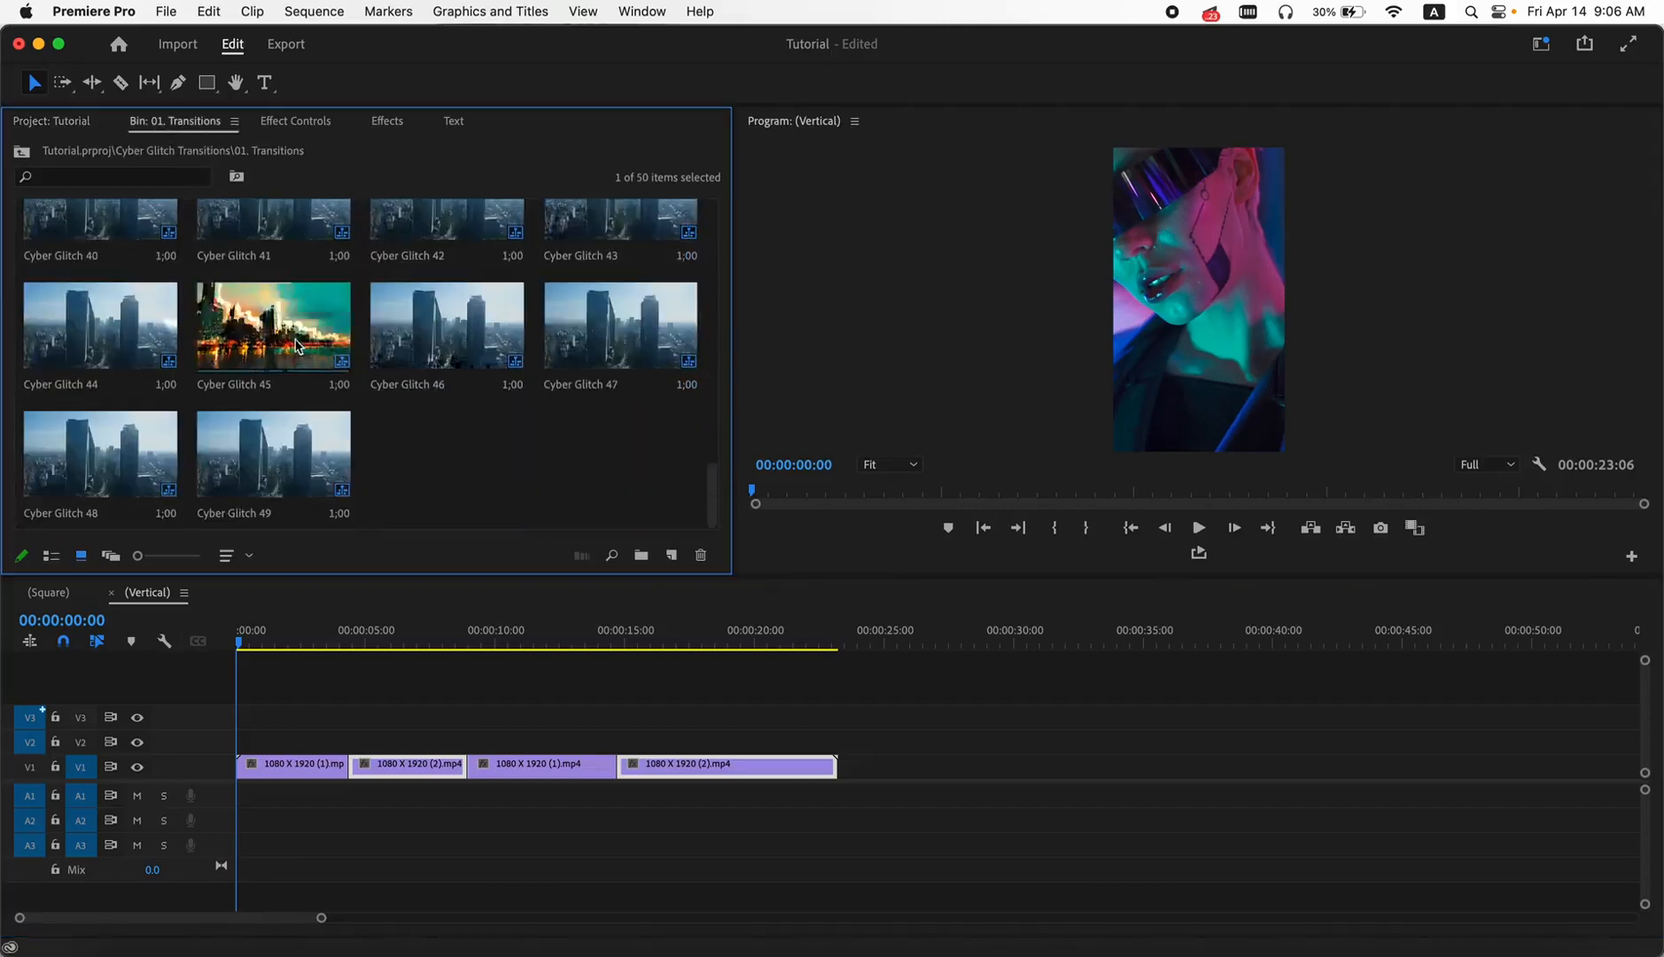
left_click_drag(296, 346, 355, 742)
scroll(195, 342, "up", 5)
left_click_drag(98, 328, 990, 767)
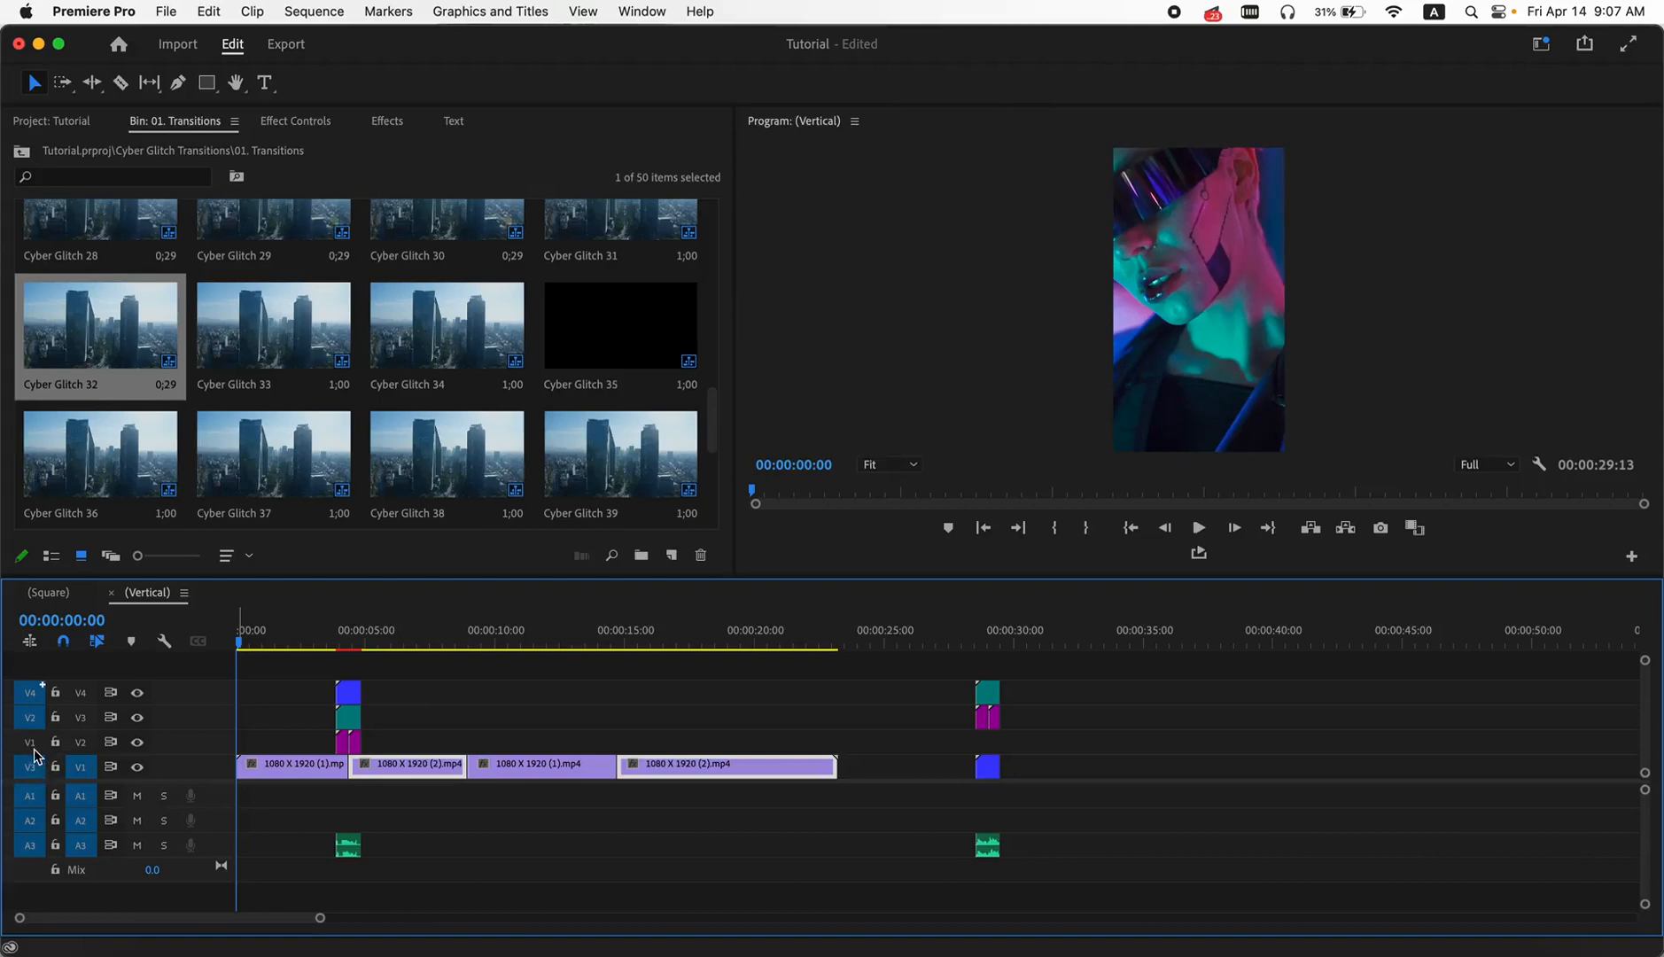
left_click_drag(1037, 681, 945, 863)
key("Delete")
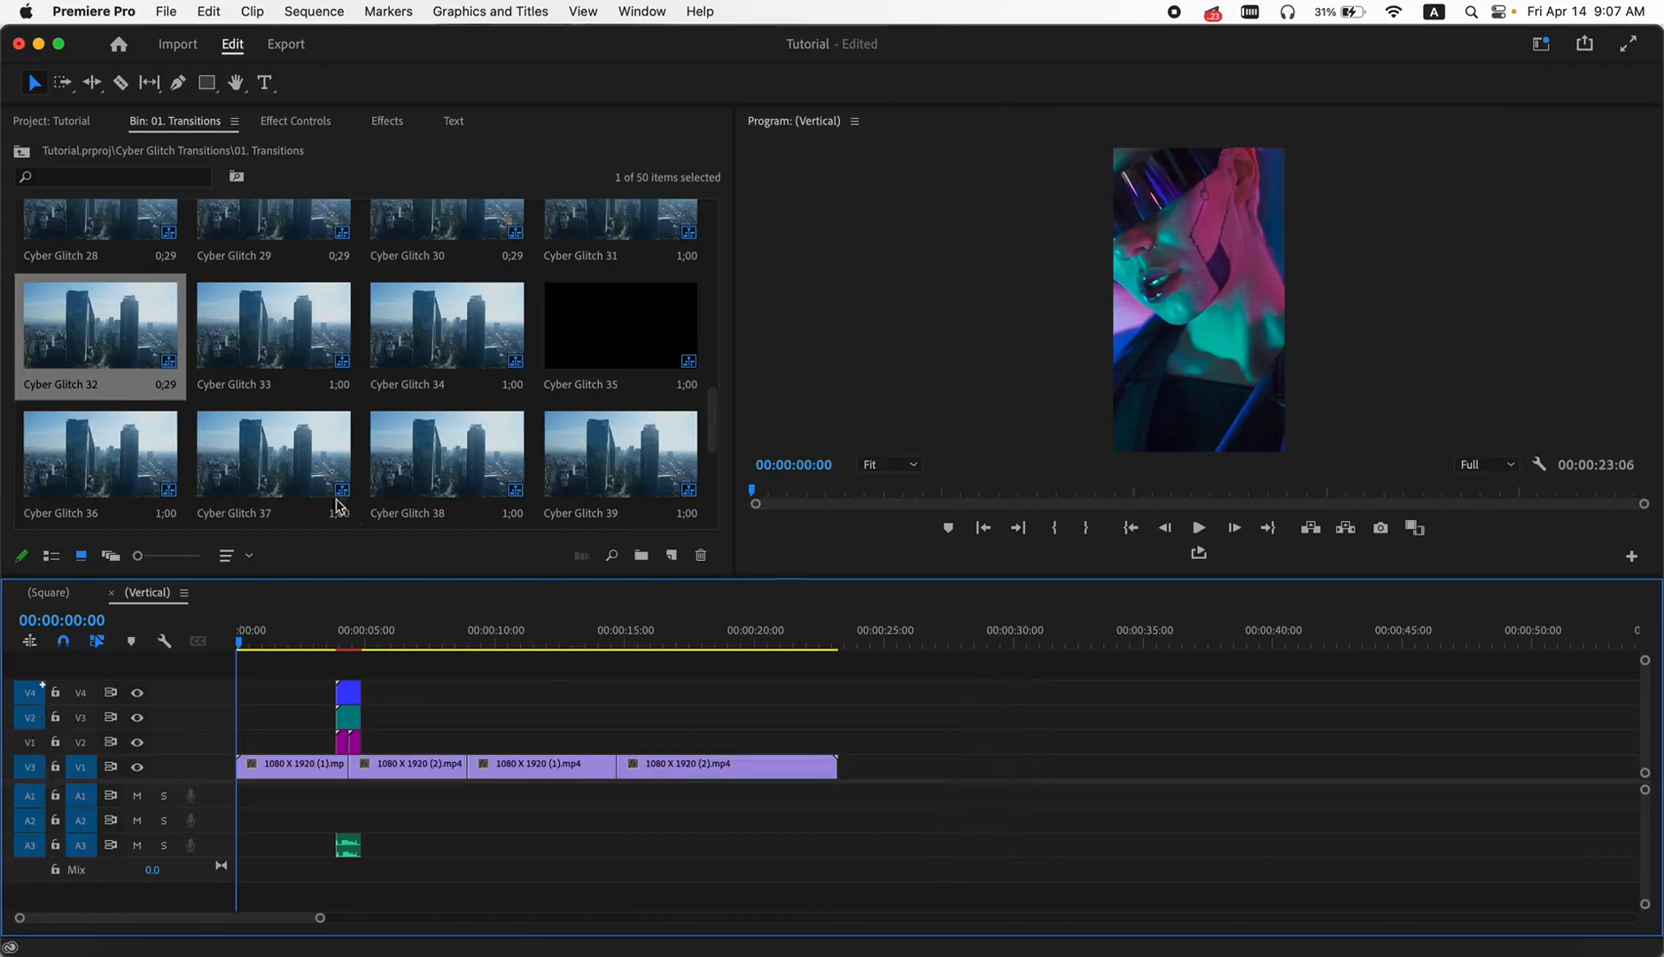
- With the source video tracks patched to V2 and above, place Cyber Glitch 32 over the second cut and Cyber Glitch 38 over the third
left_click(113, 329)
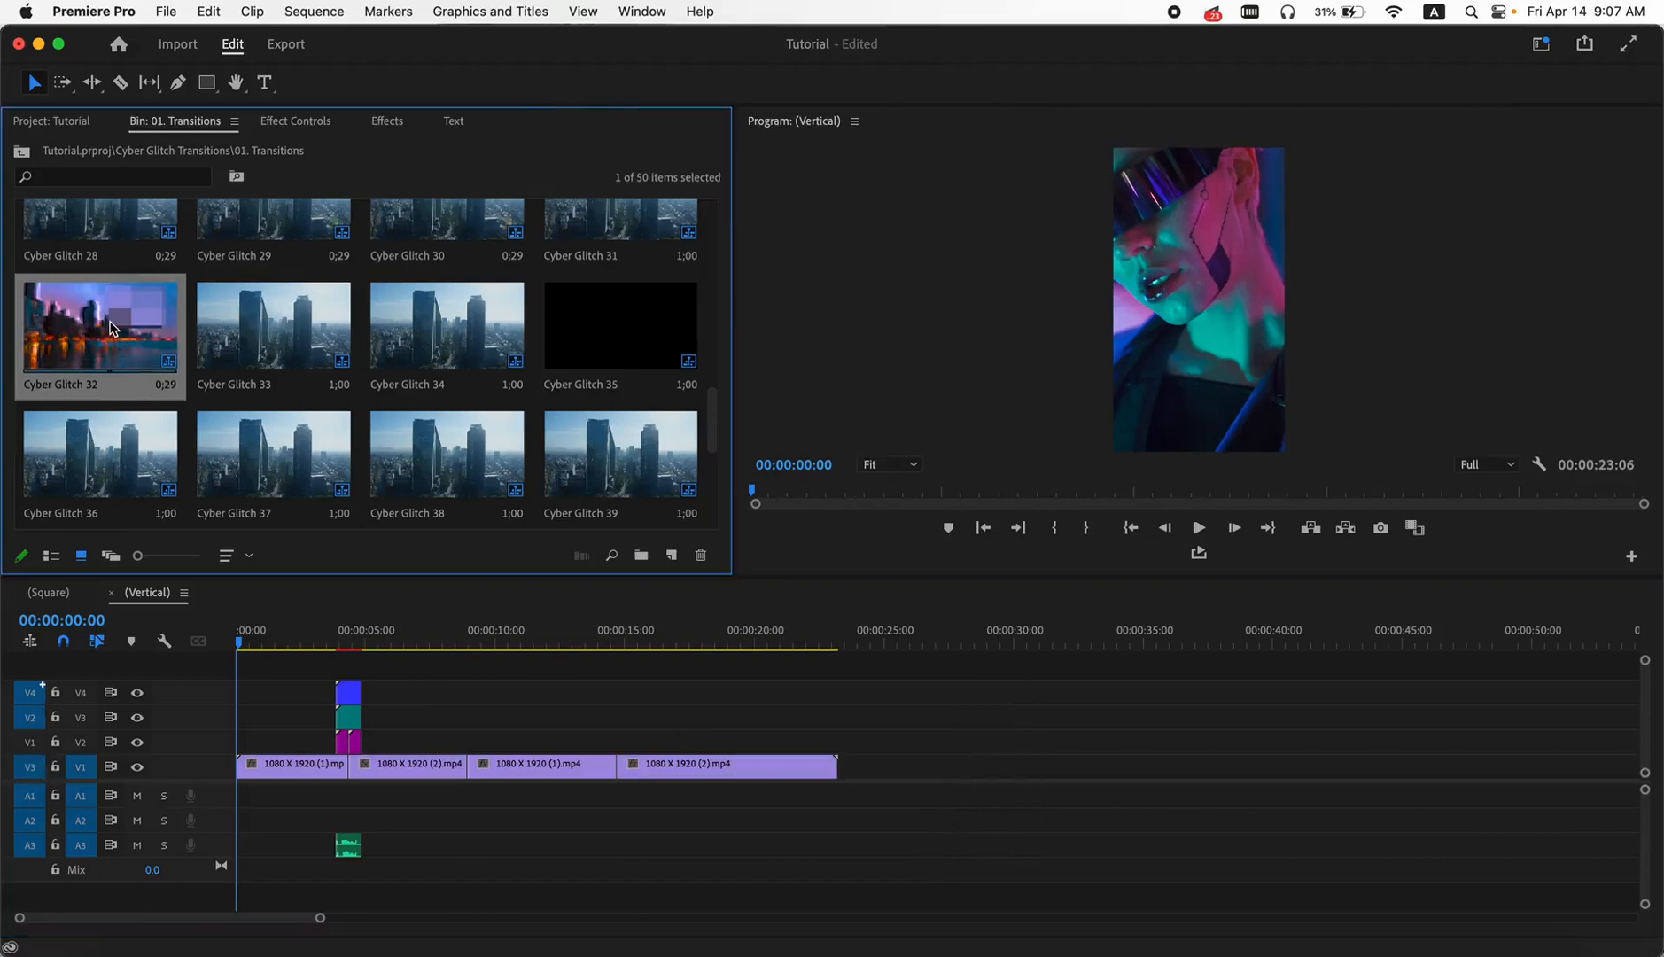
mouse_move(36, 750)
left_mouse_down()
mouse_move(39, 770)
mouse_move(39, 746)
left_mouse_up()
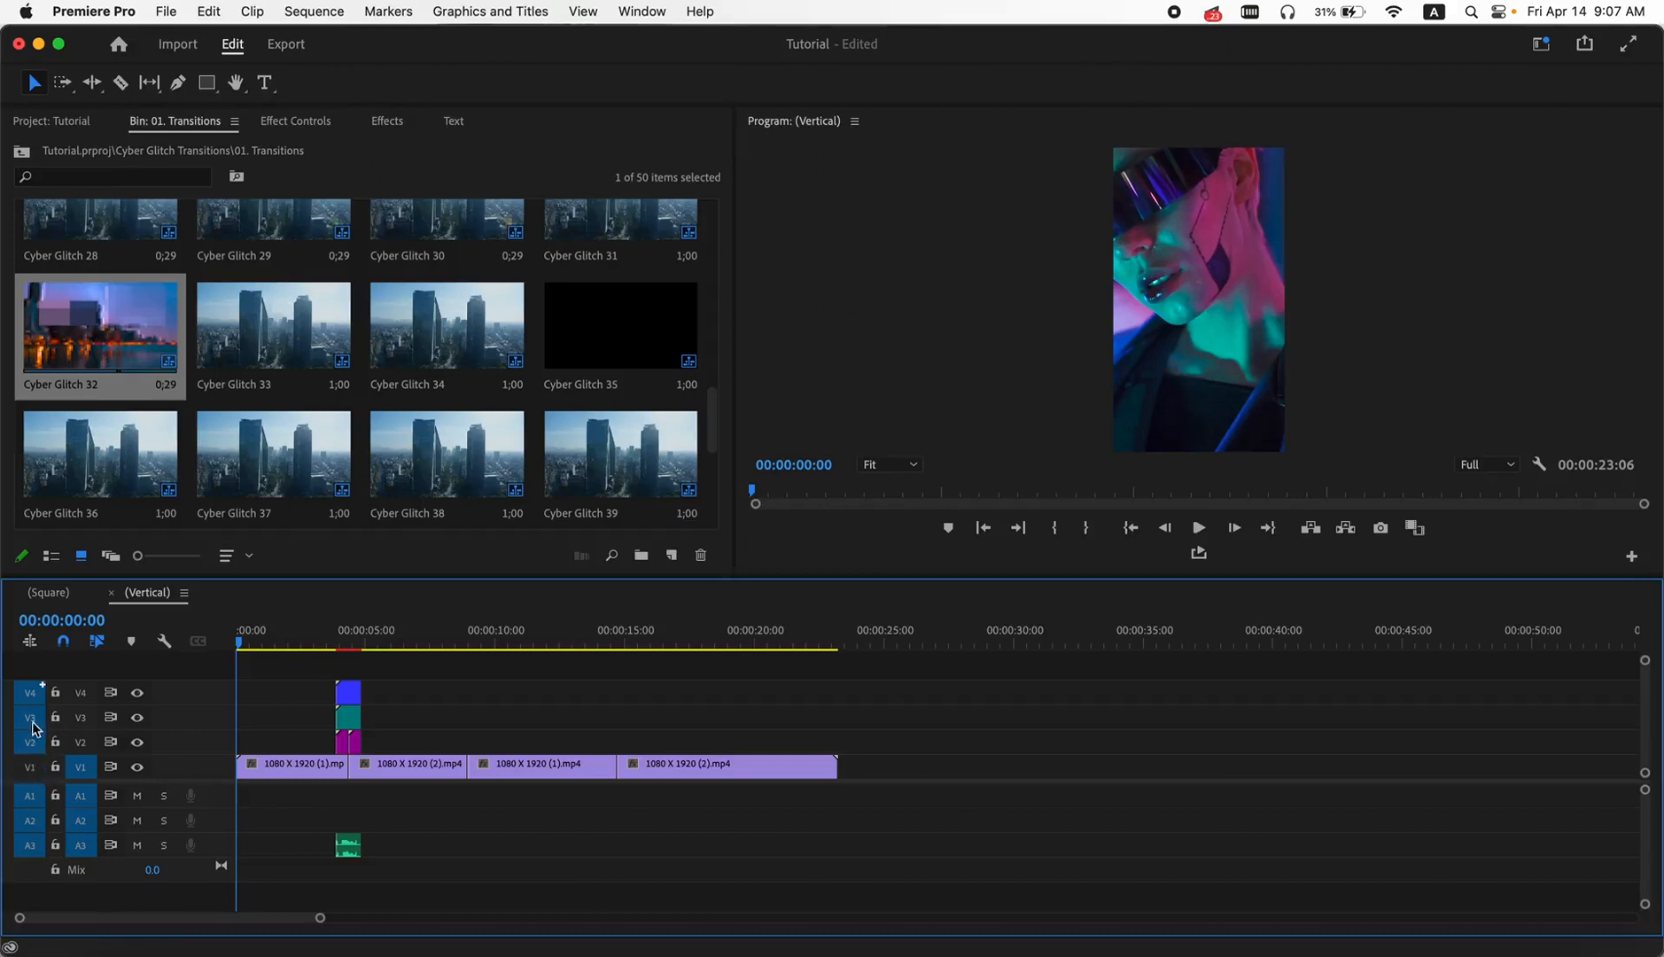
left_click_drag(120, 342, 471, 743)
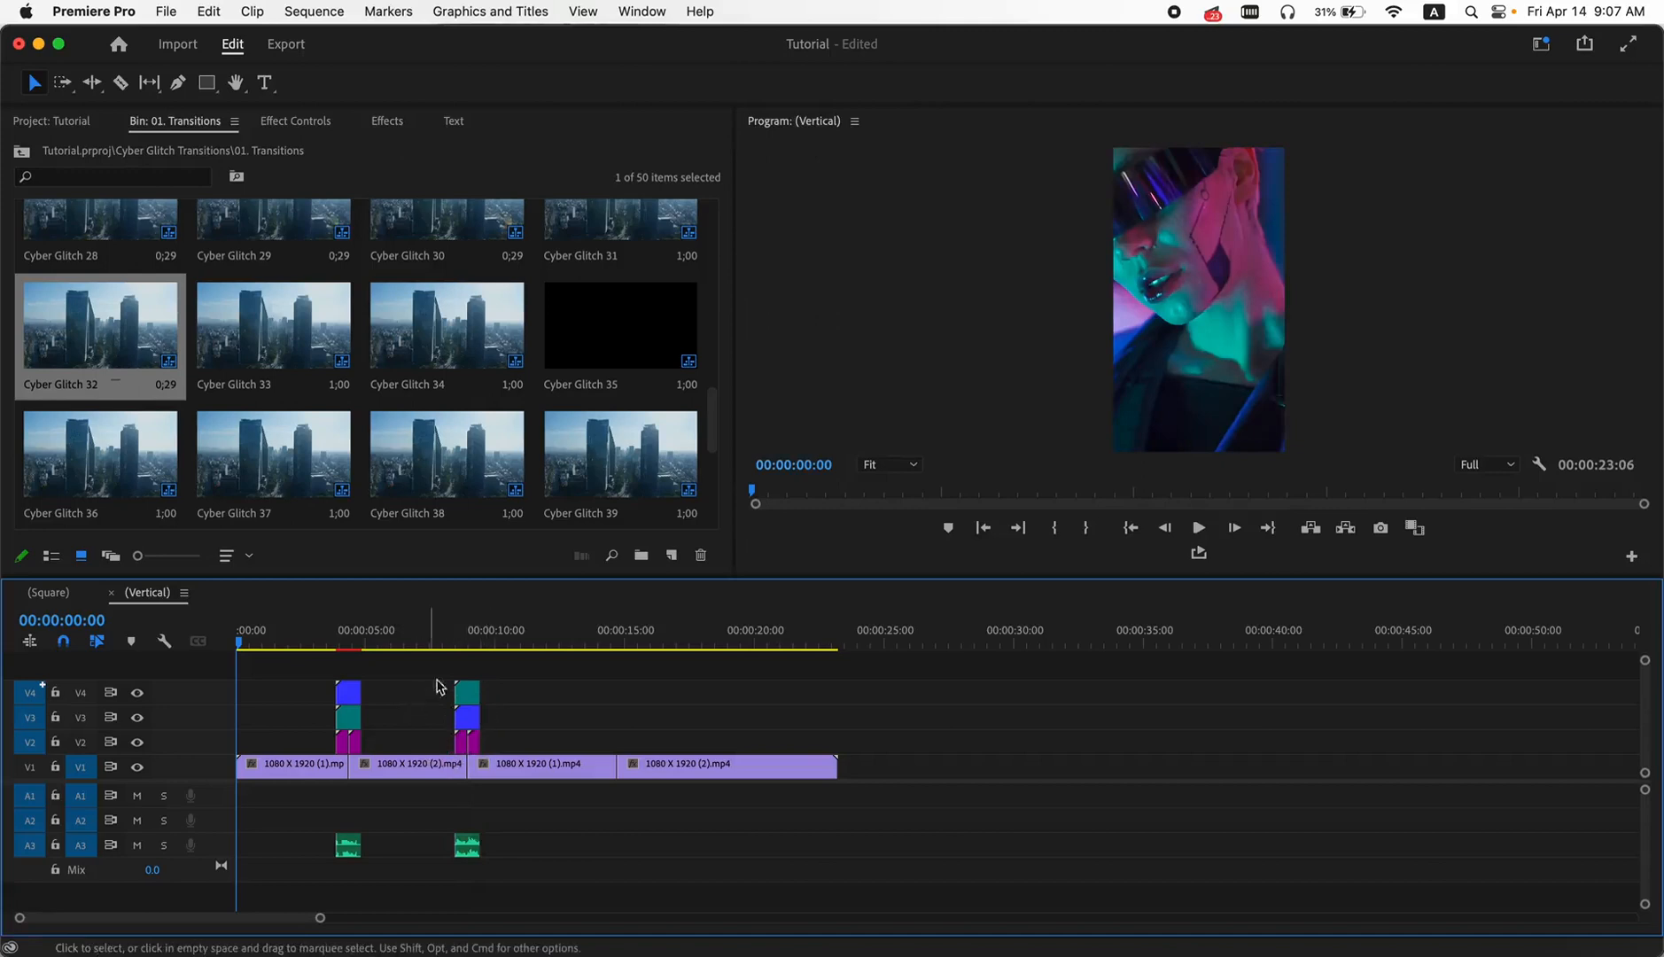
left_click(463, 469)
left_click_drag(496, 565, 617, 709)
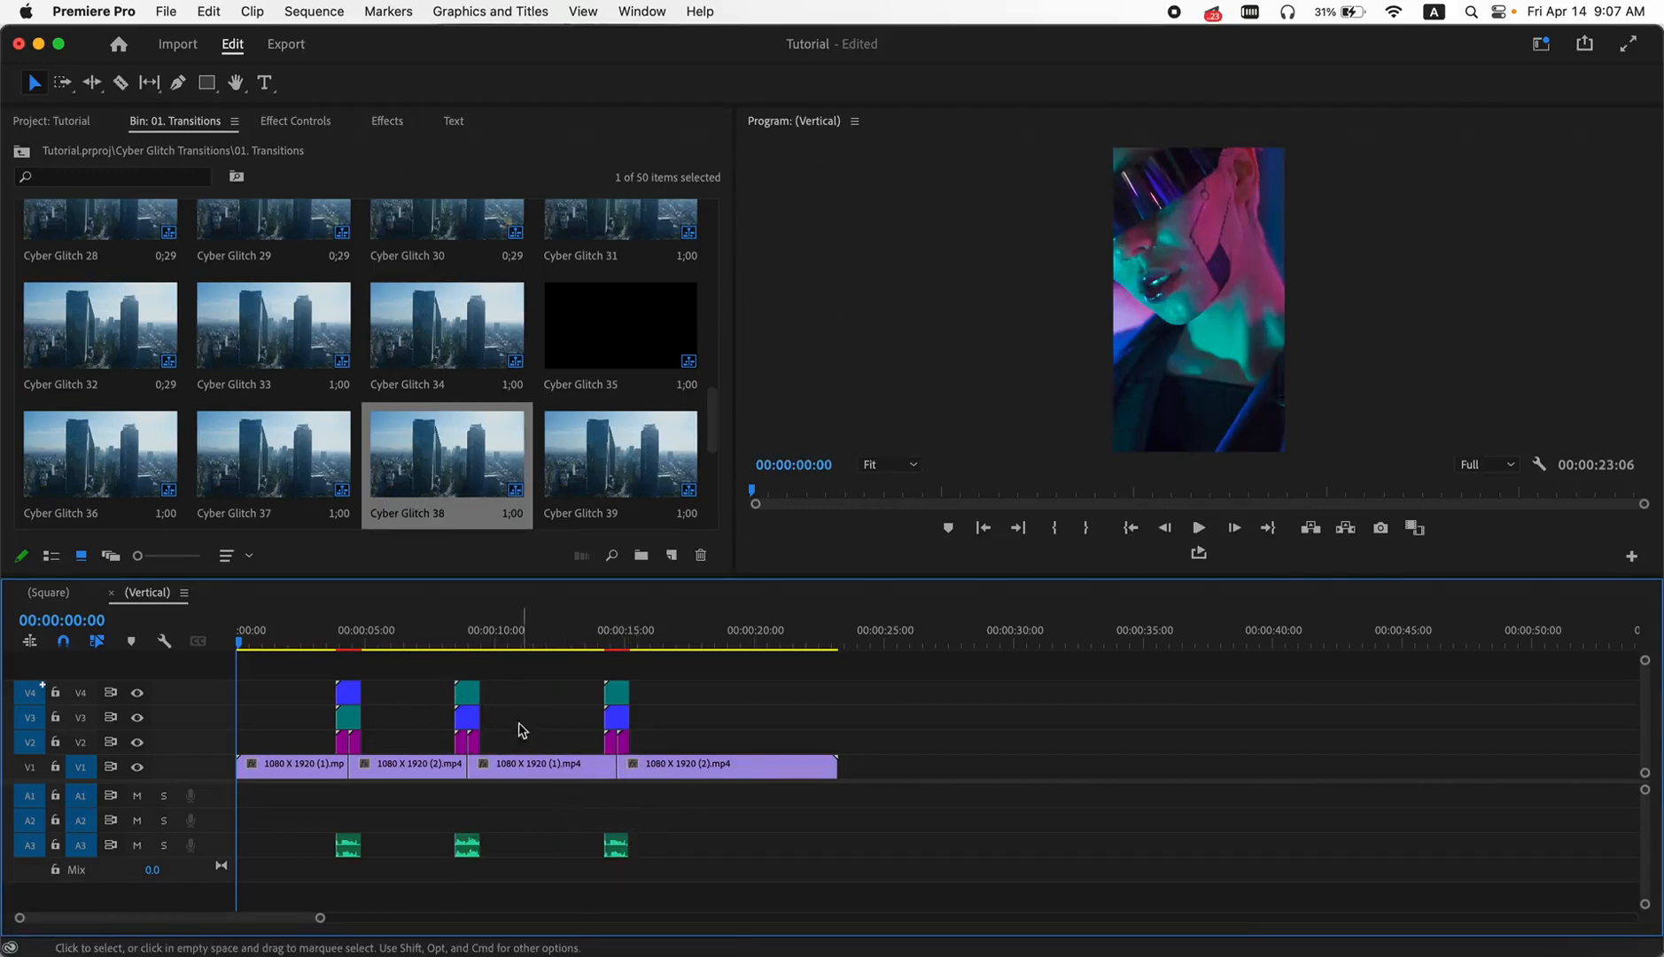
- Play back the transitions over the first and second cuts of the vertical sequence to check how they fit the frame
left_click_drag(319, 639, 344, 640)
key("space")
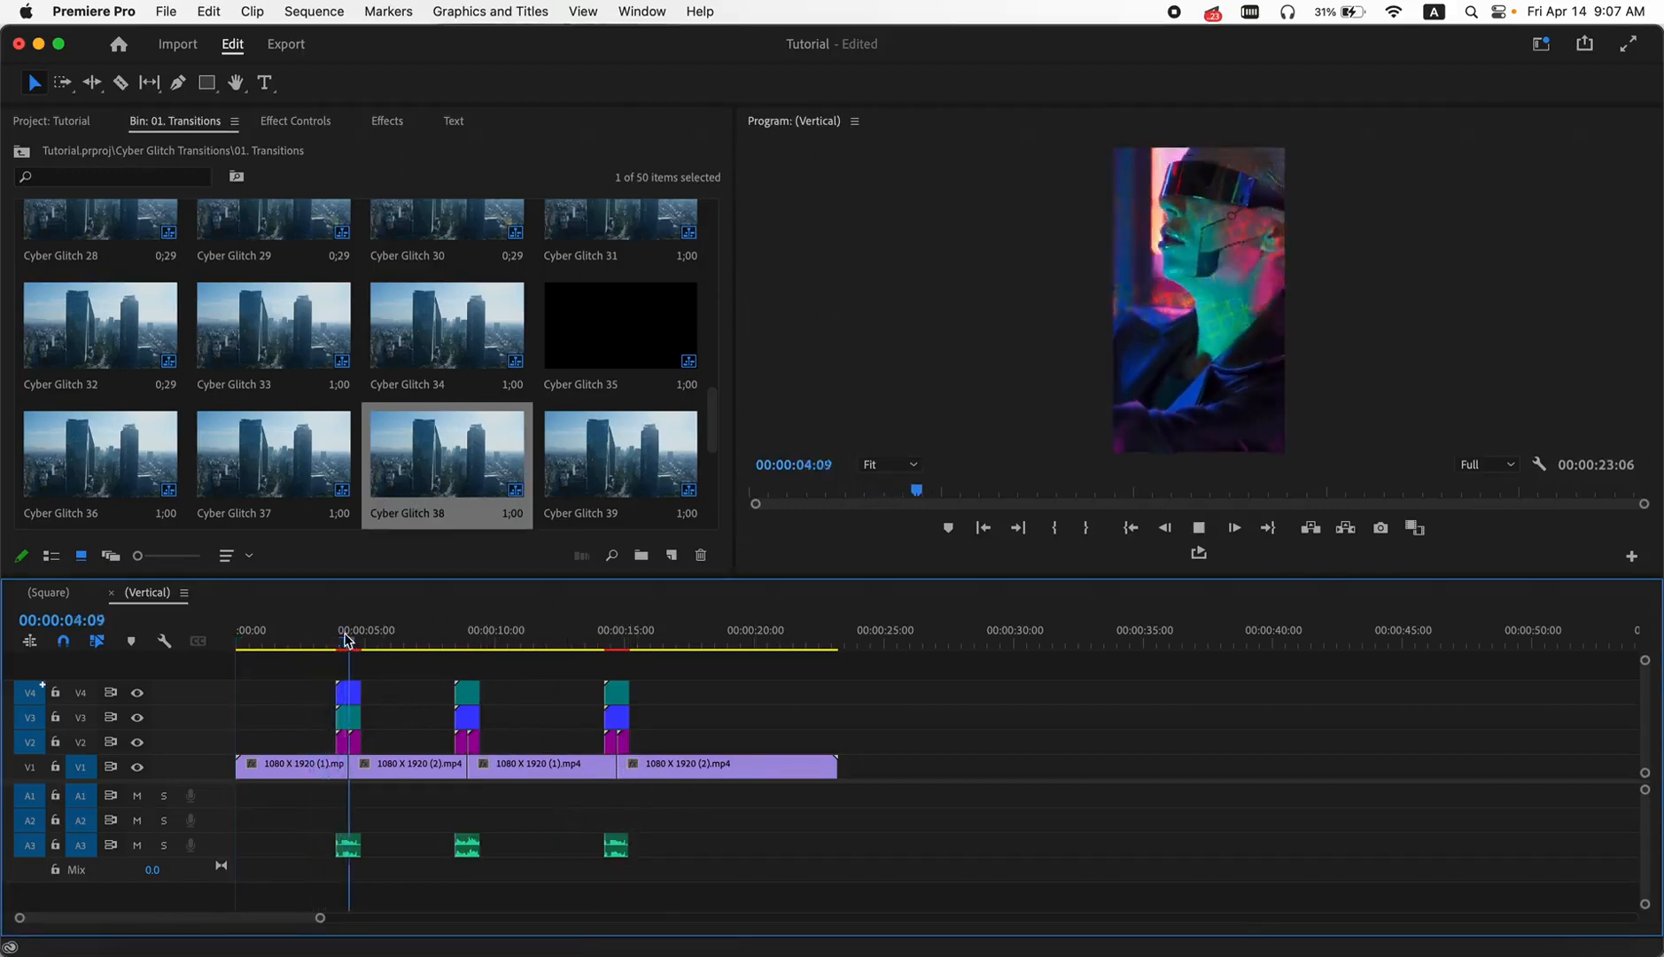
mouse_move(423, 642)
left_mouse_down()
mouse_move(470, 641)
mouse_move(451, 644)
left_mouse_up()
key("space")
key("space")
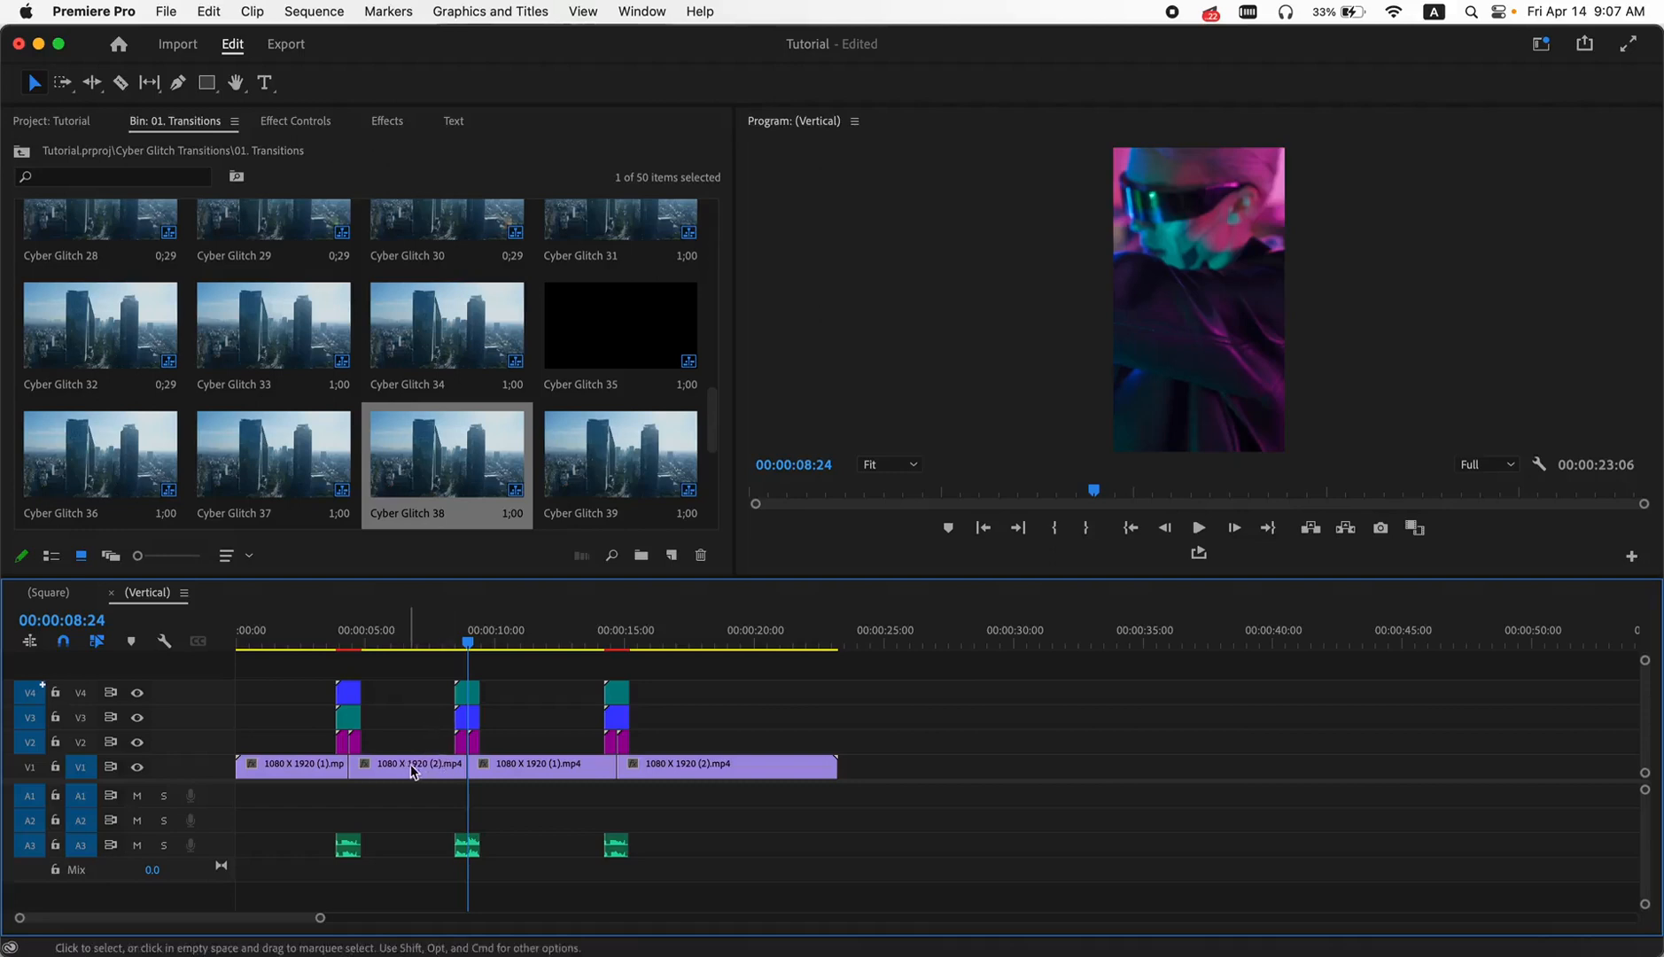
- Open the 00. Resolution Change, Sequence Setting sequence from the Cyber Glitch Transitions bin
left_click(51, 121)
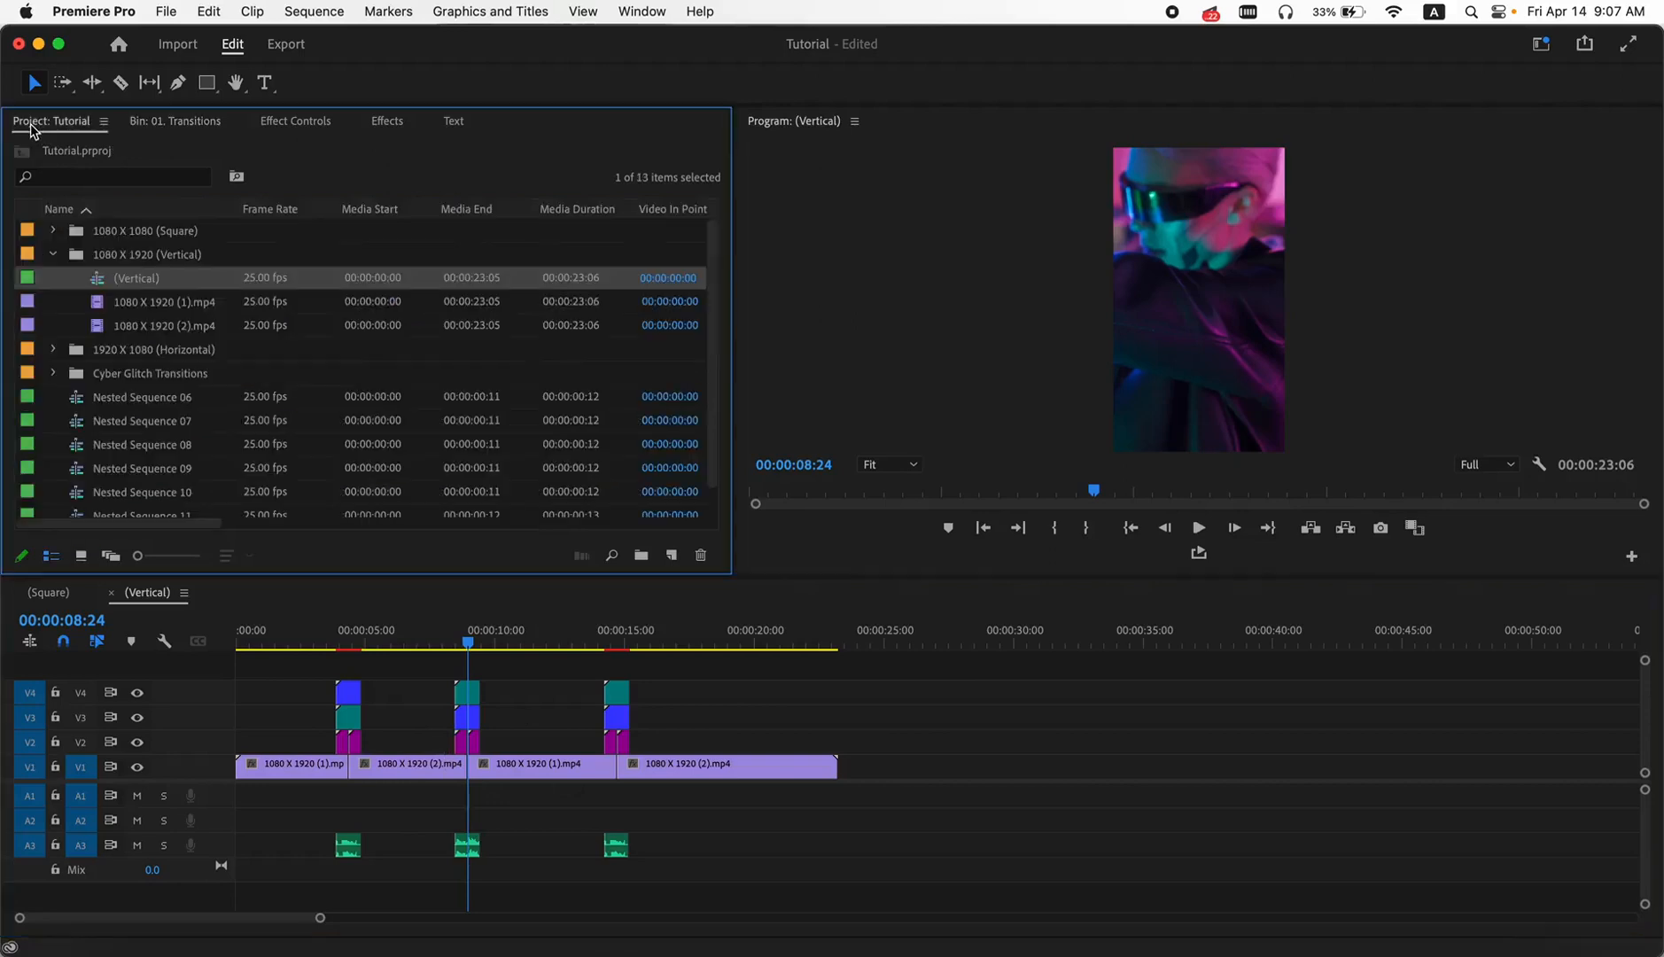
left_click(53, 256)
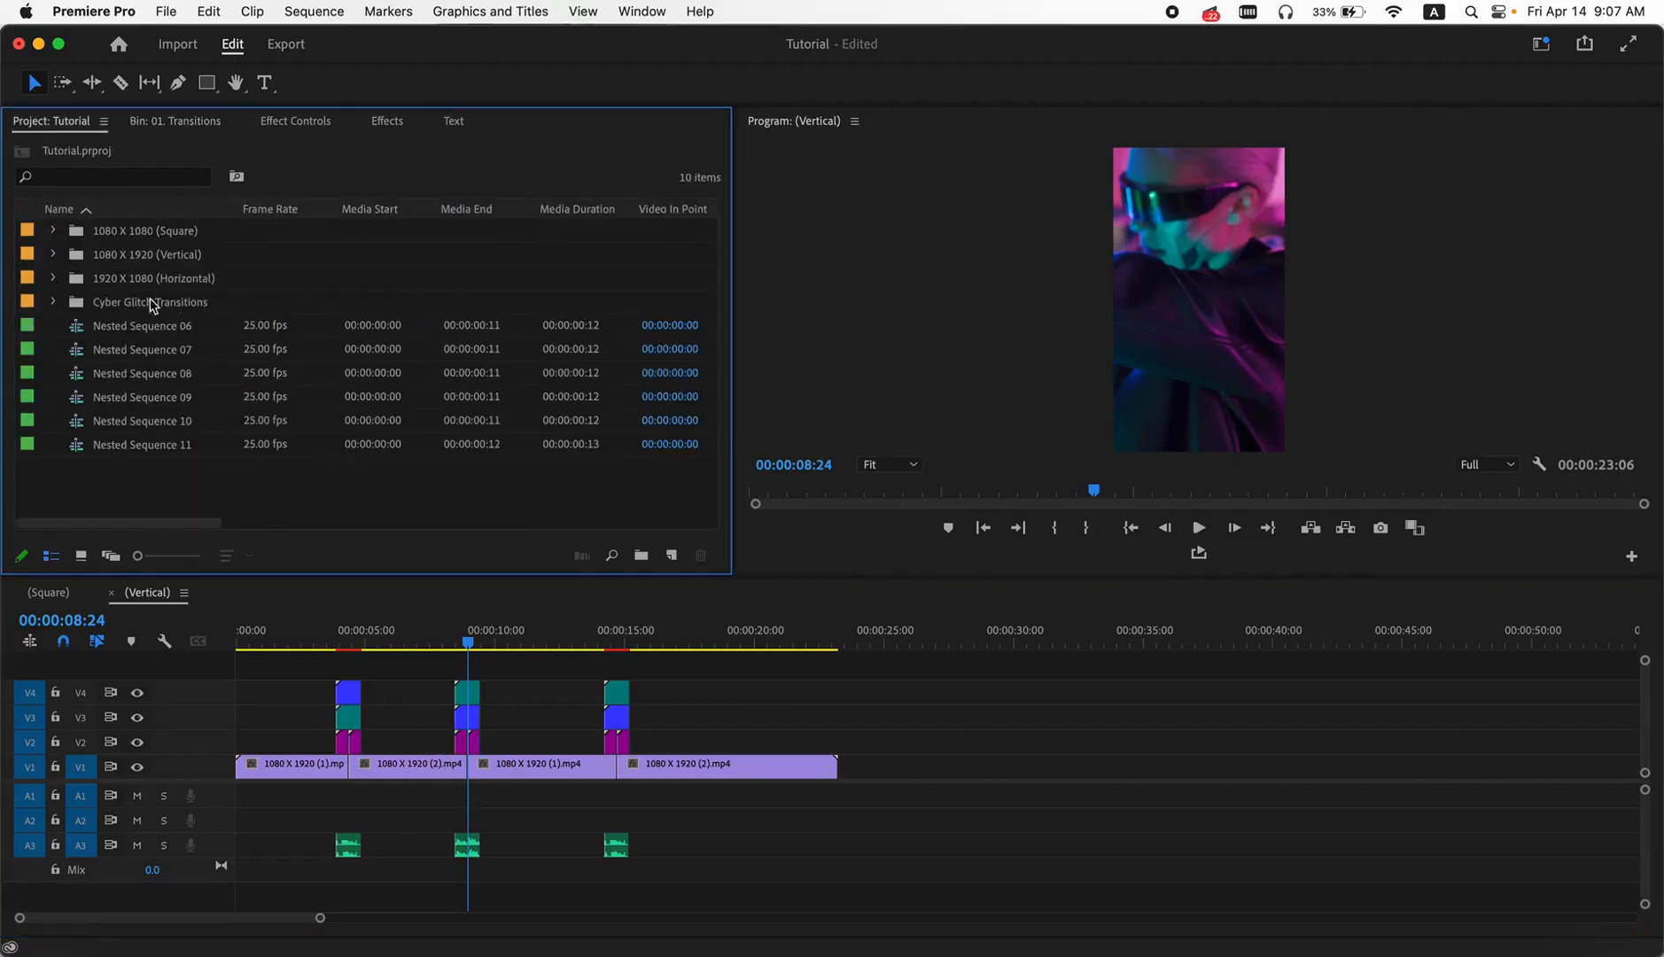
left_click(53, 302)
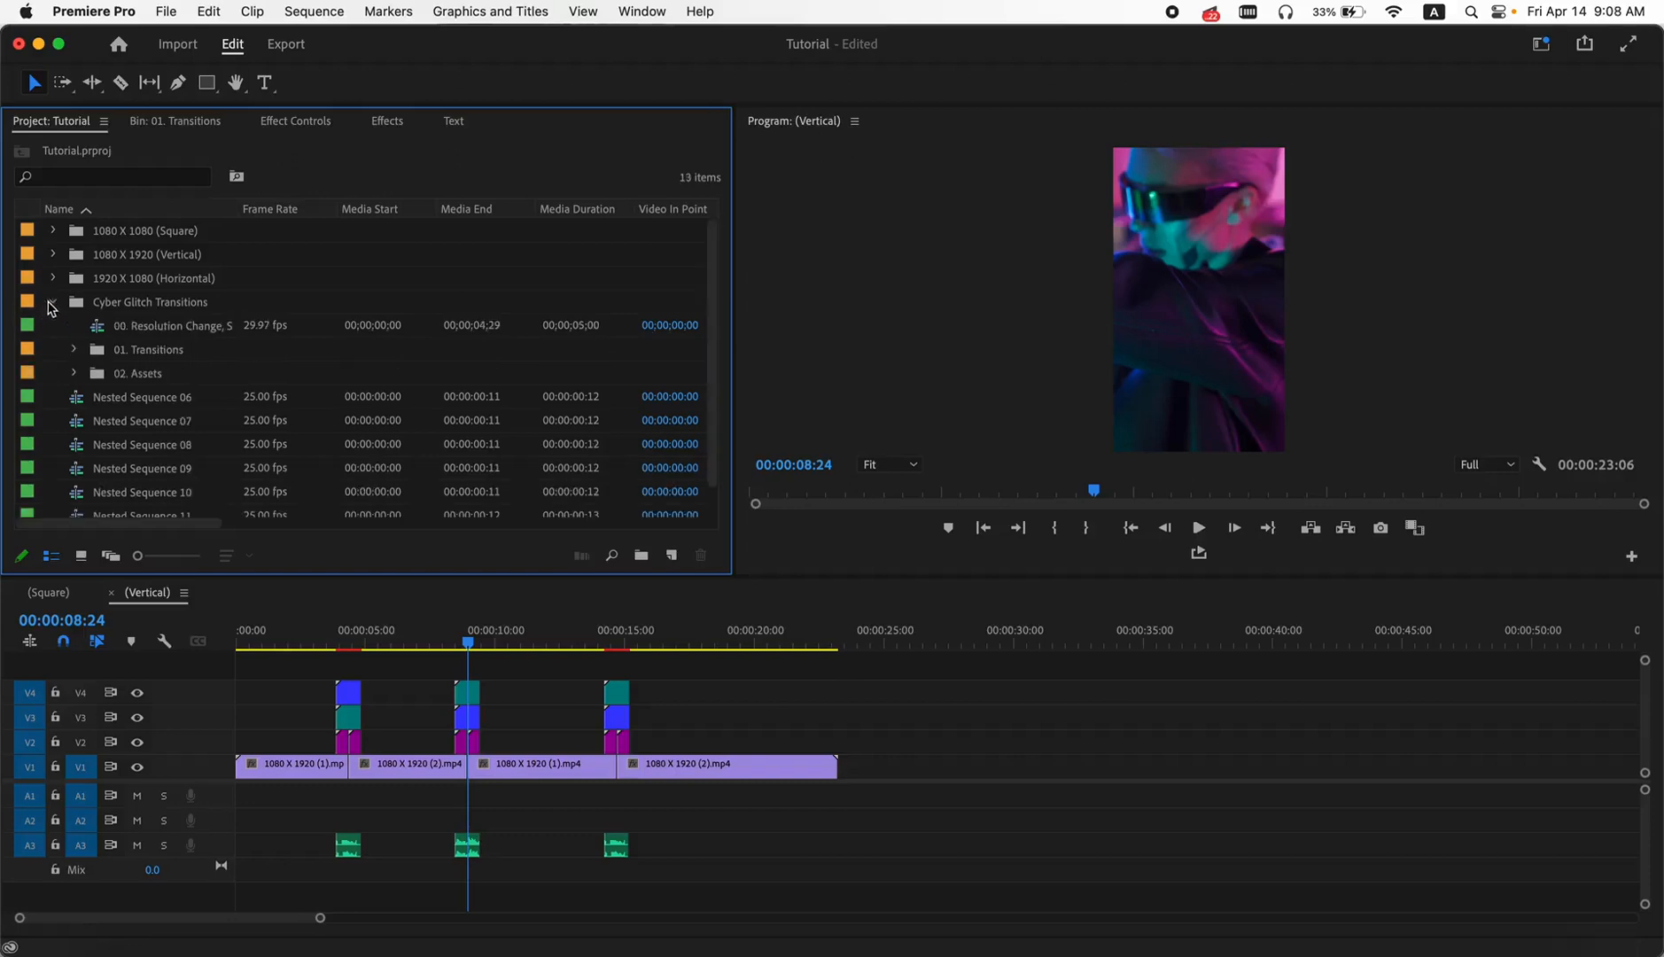
double_click(169, 326)
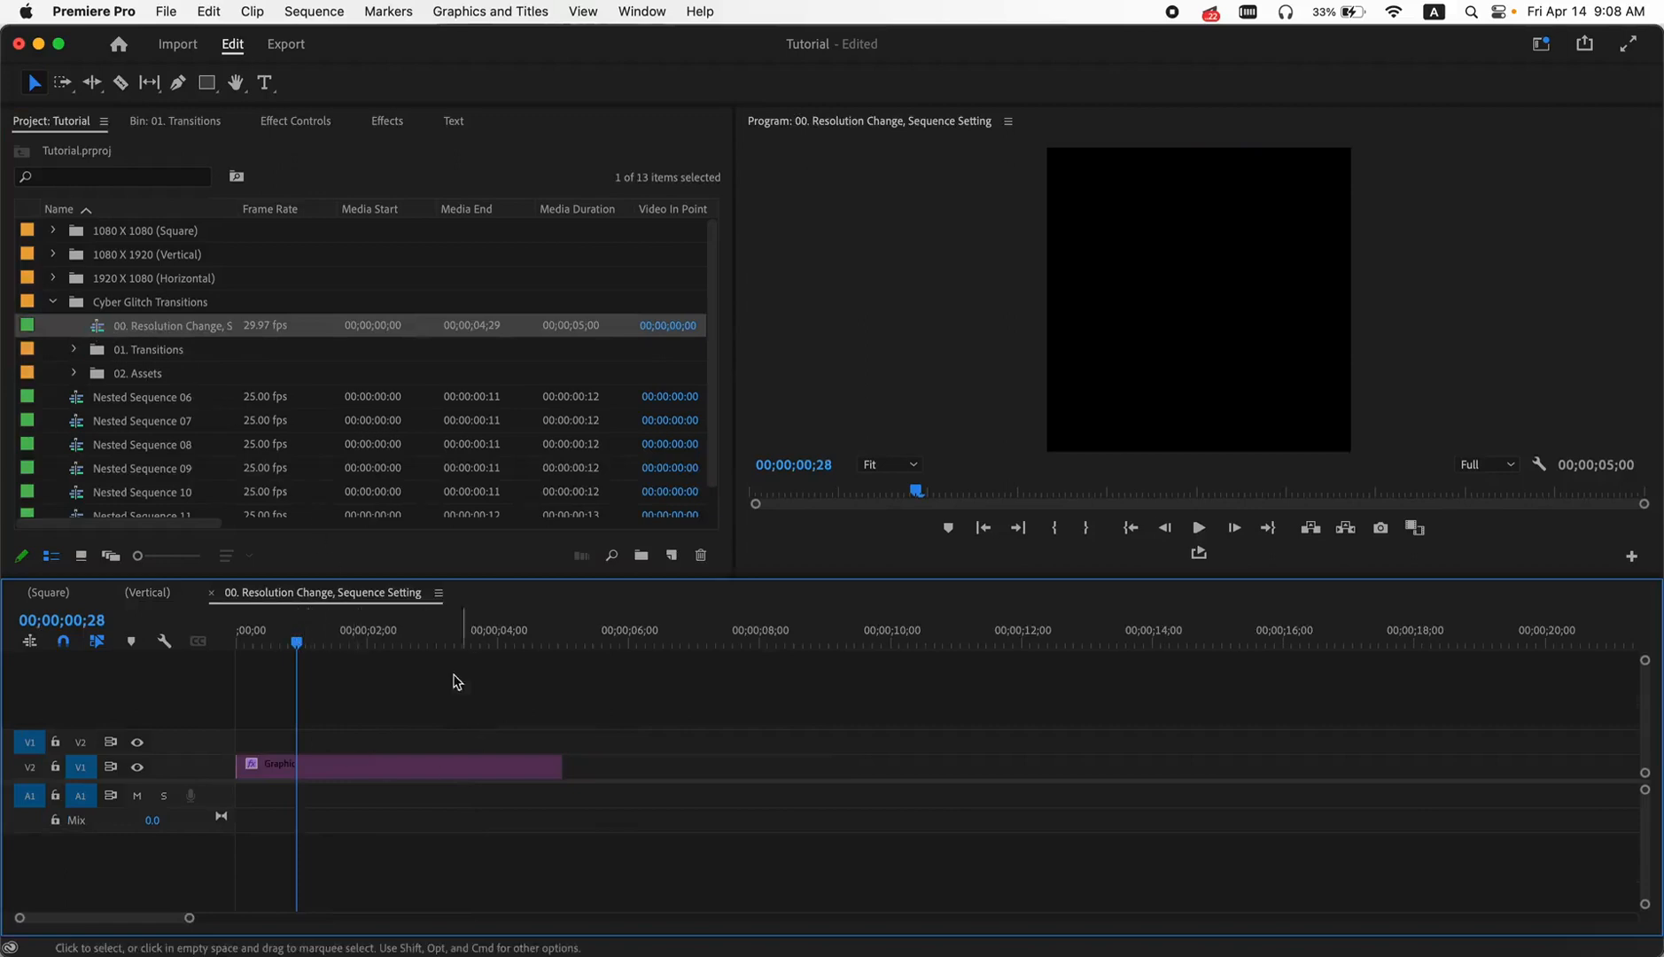
- Set the frame size of the resolution change sequence to 1080 horizontal by 1920 vertical in its sequence settings
left_click(311, 10)
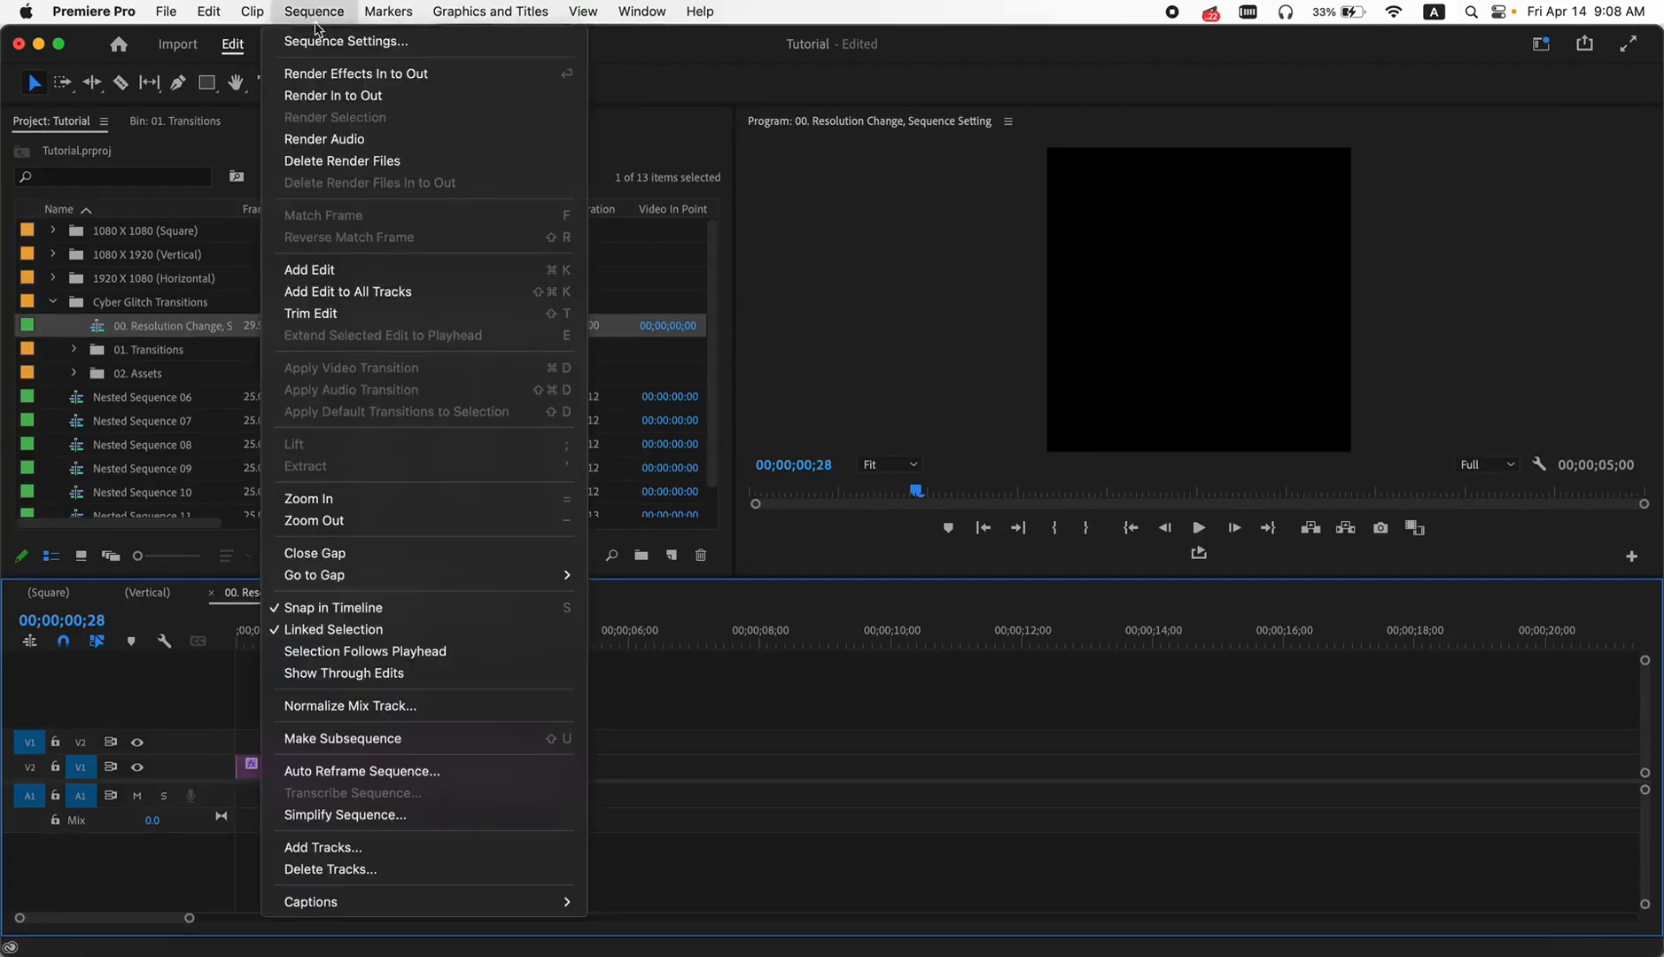
left_click(319, 43)
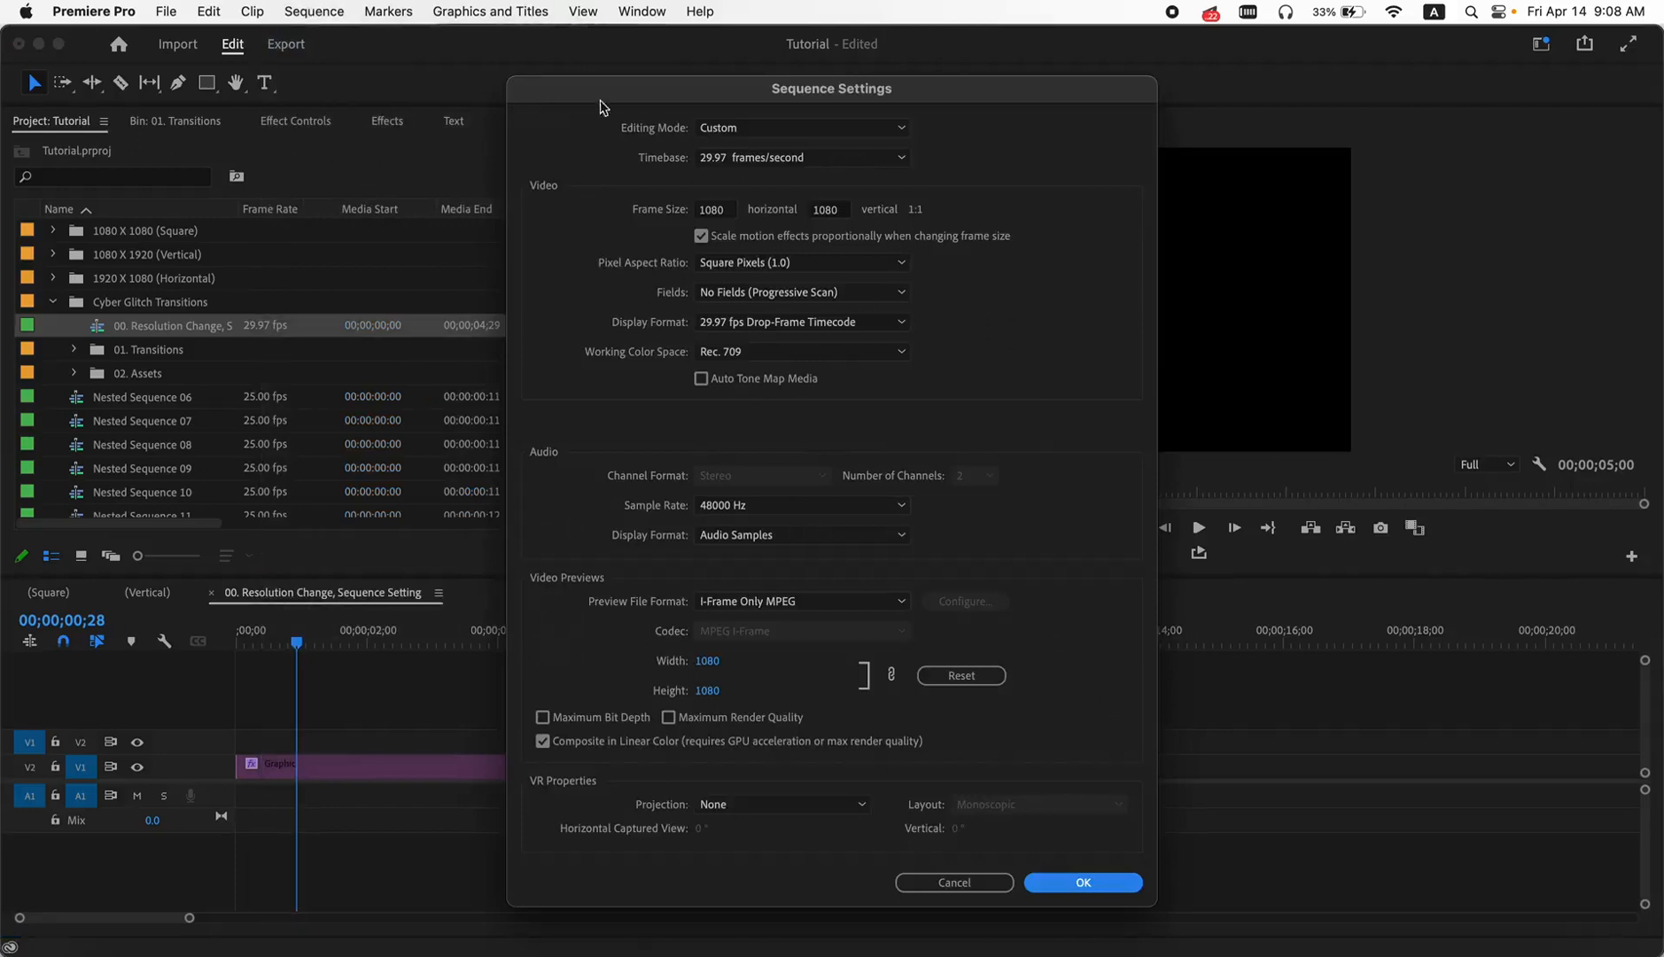
left_click(727, 211)
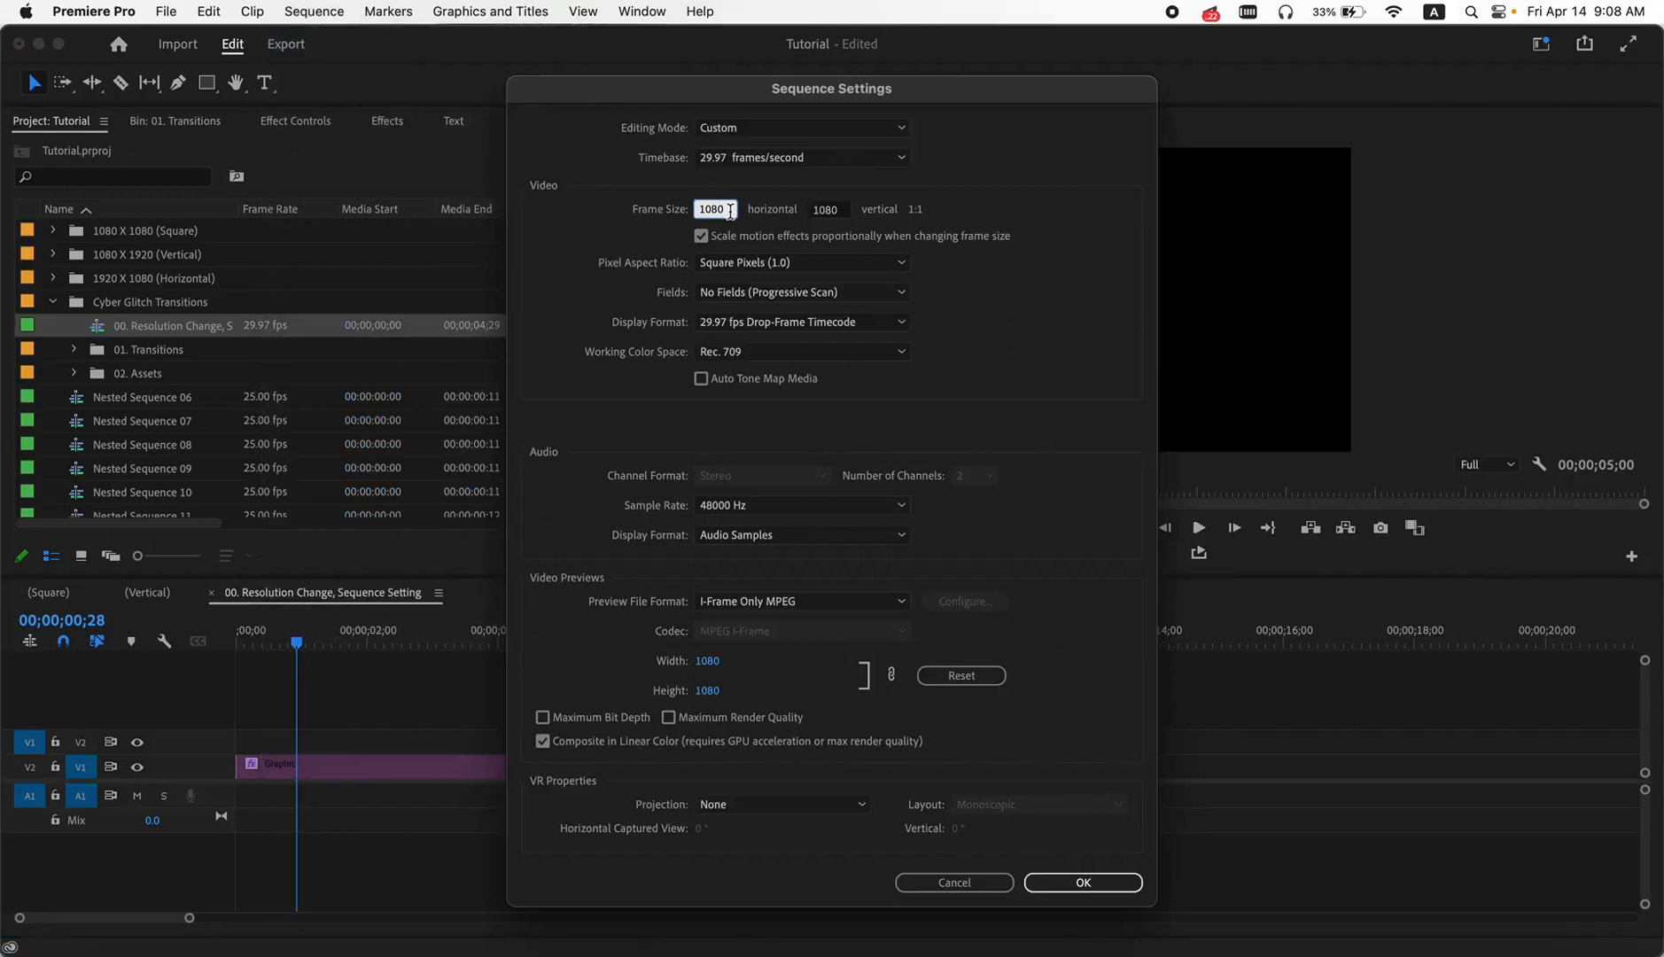
left_click(838, 210)
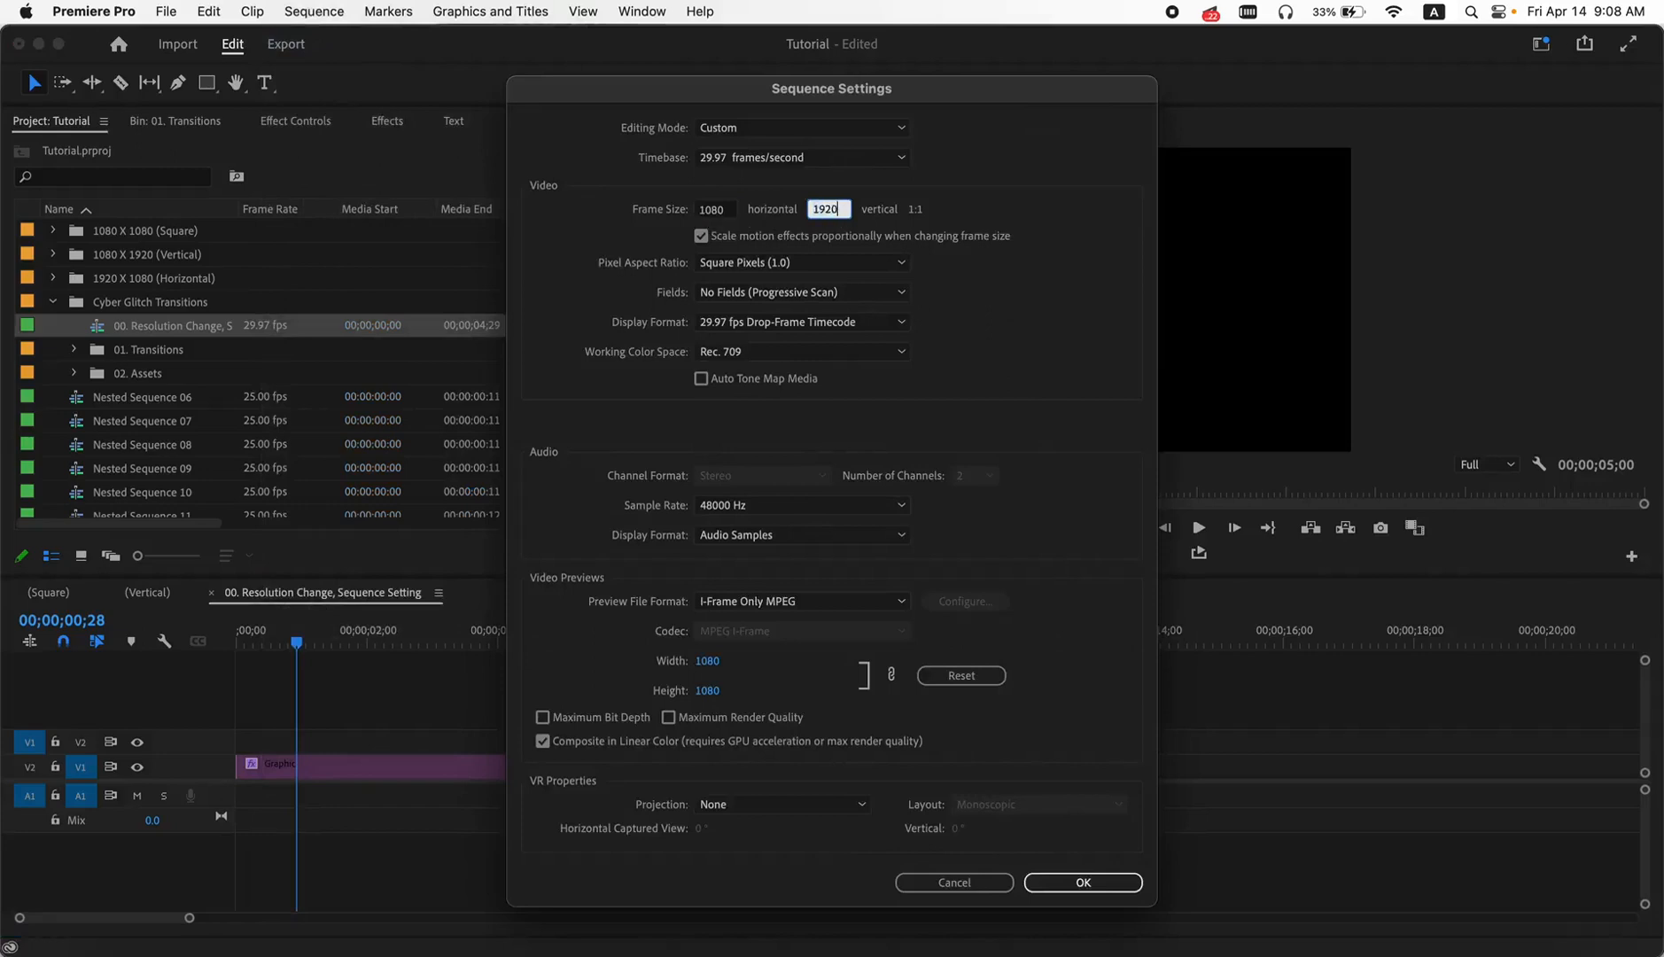
left_click(1083, 882)
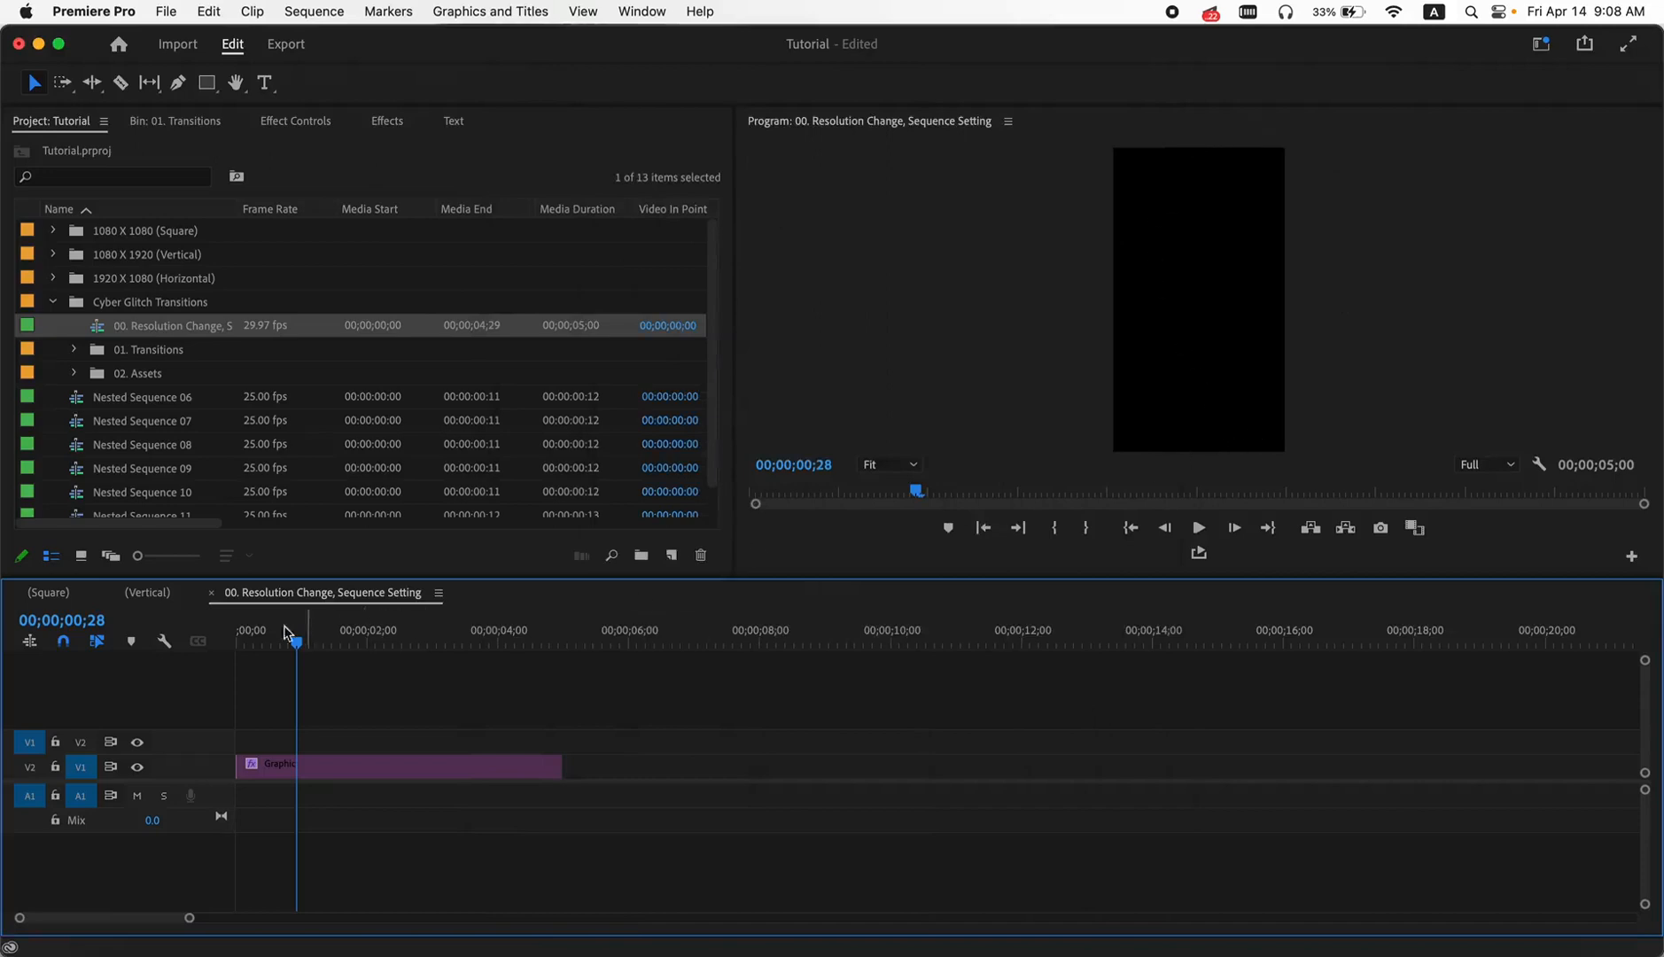
- Return to the vertical sequence and scrub around the second cut to check that the transition fills the frame
left_click(148, 593)
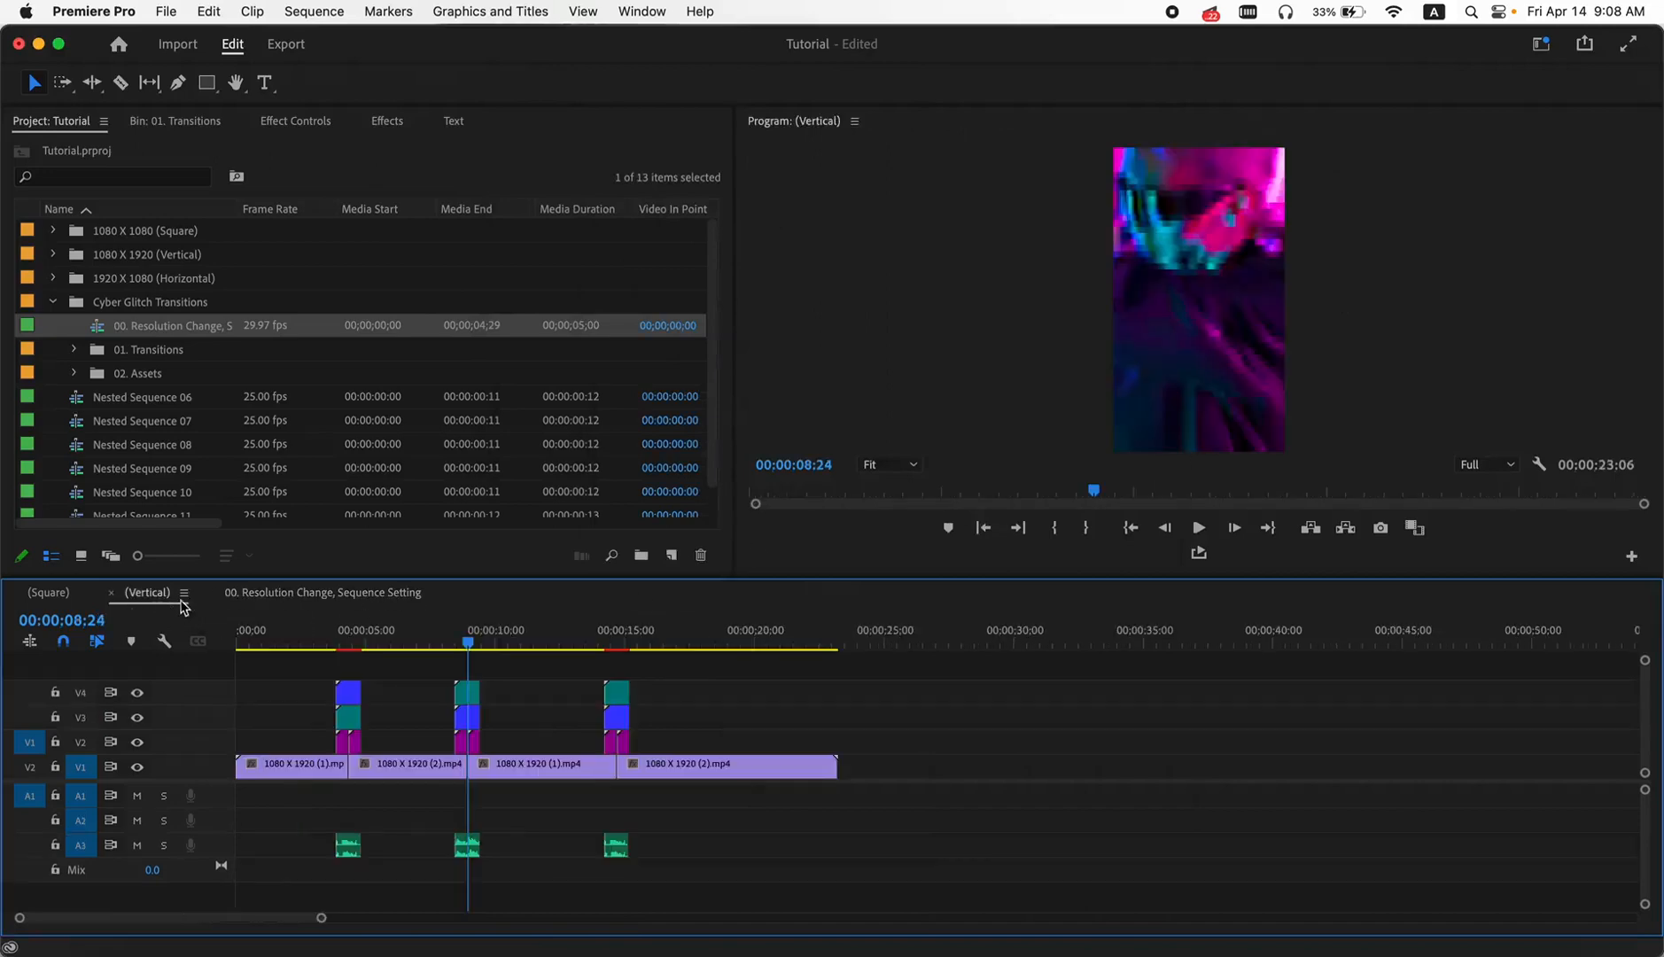
left_click_drag(462, 640, 467, 647)
left_click_drag(469, 642, 472, 642)
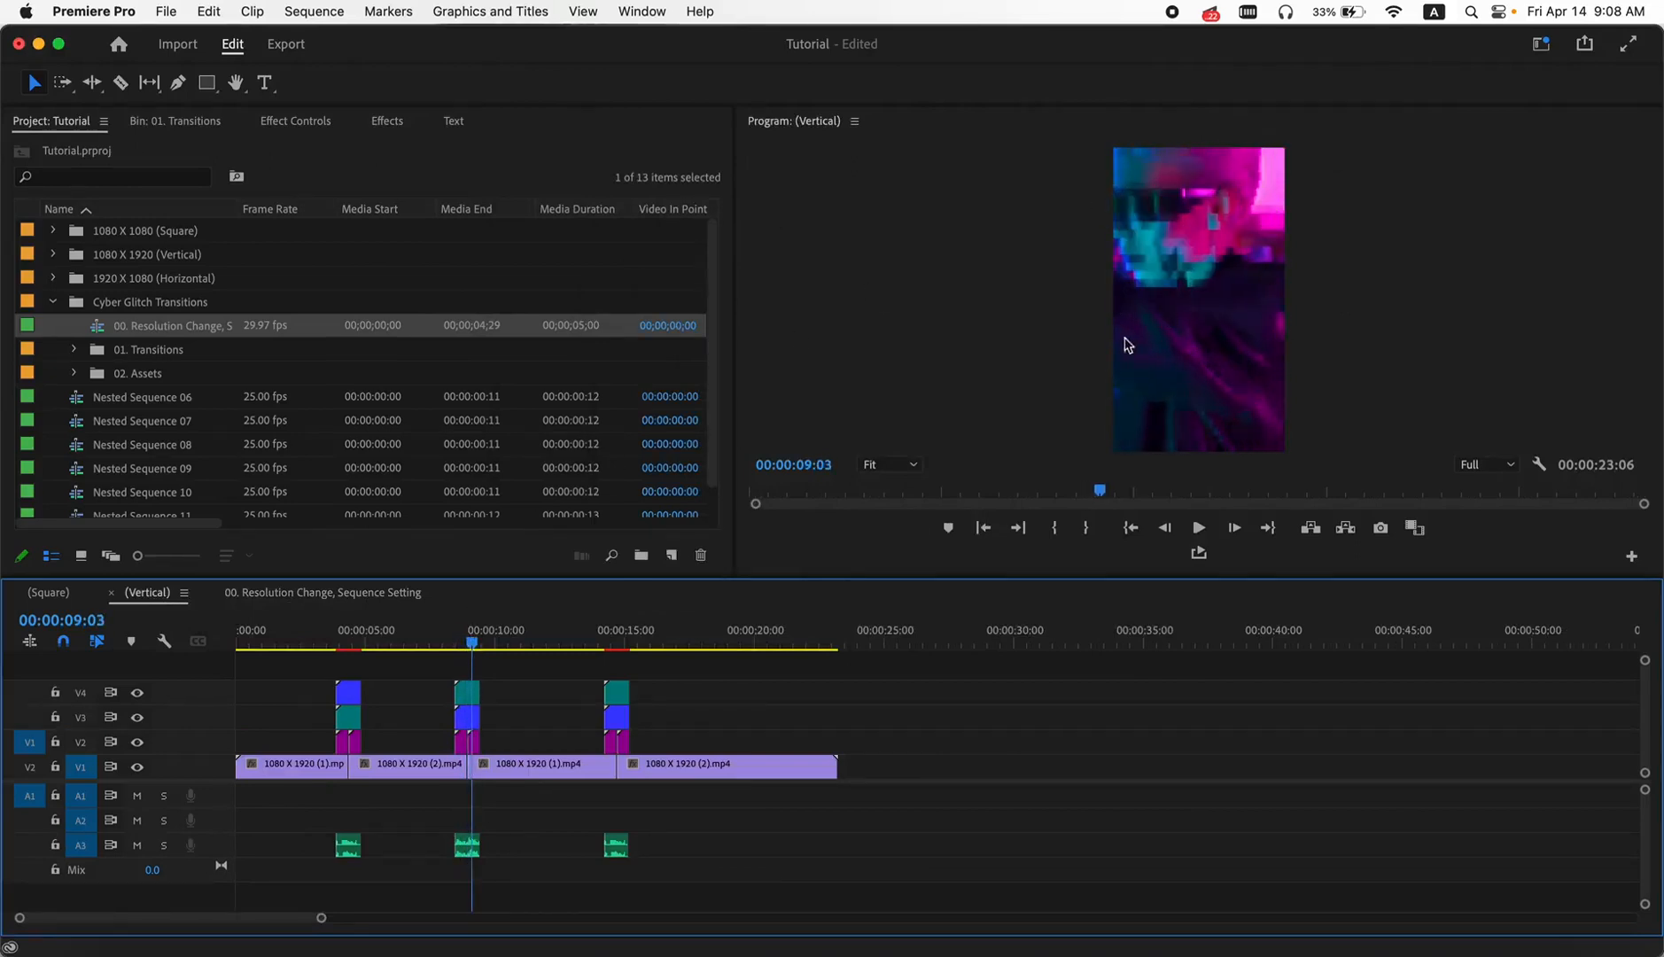
left_click(446, 642)
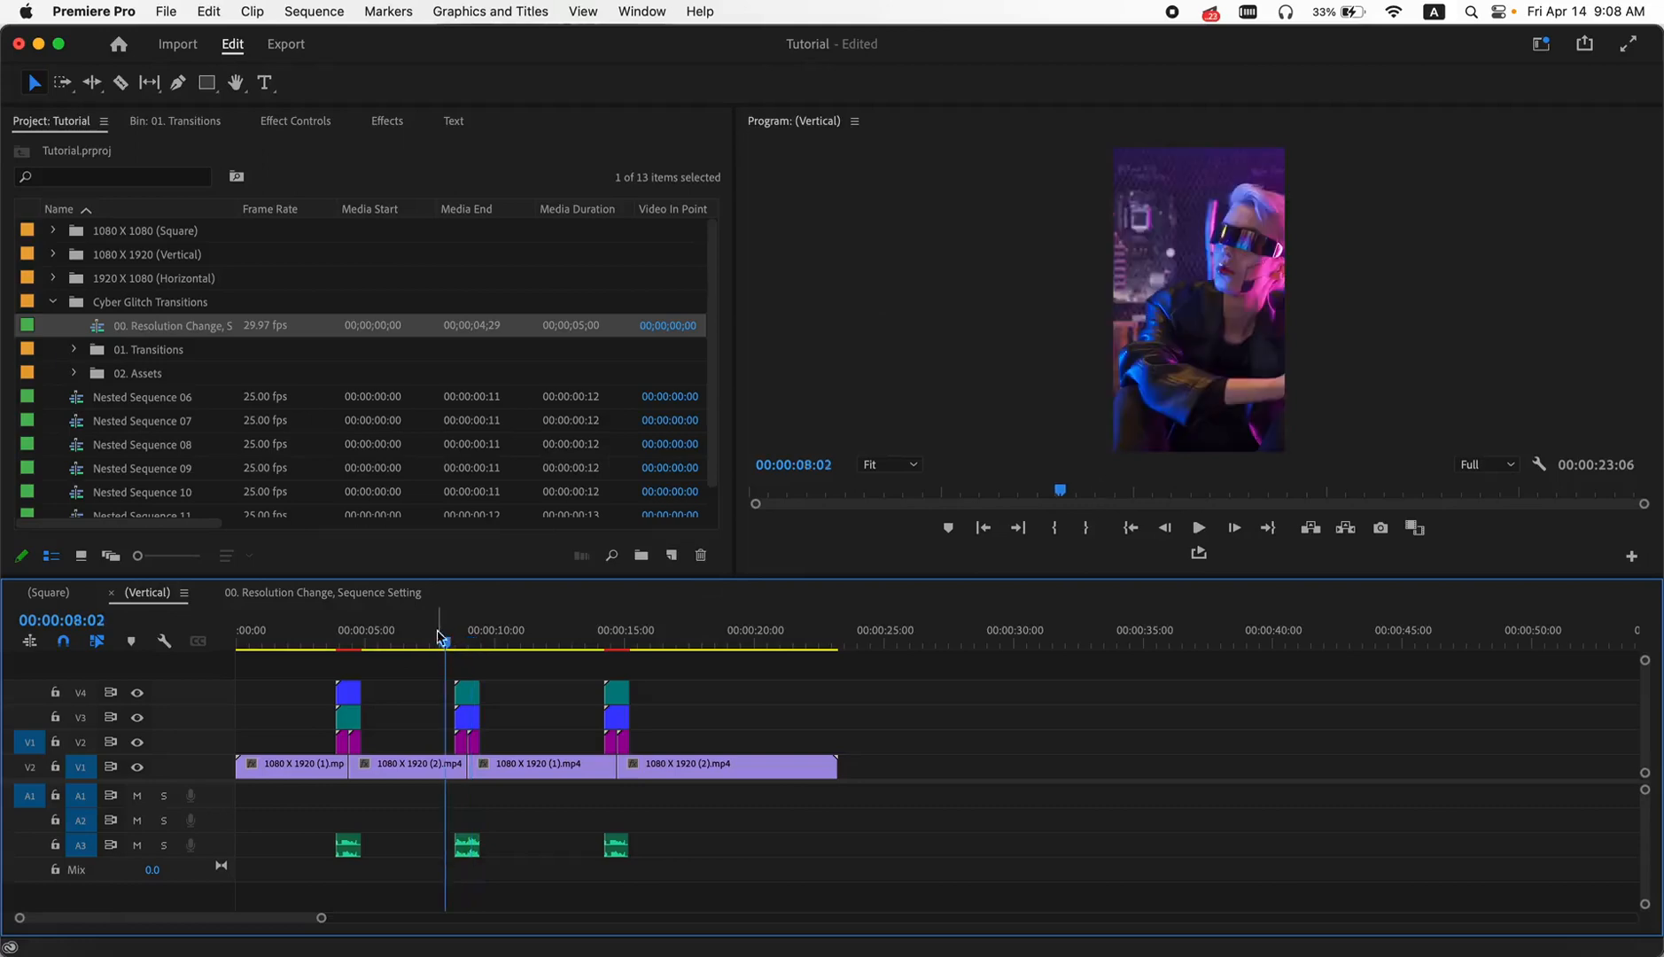
scroll(434, 673, "up", 5)
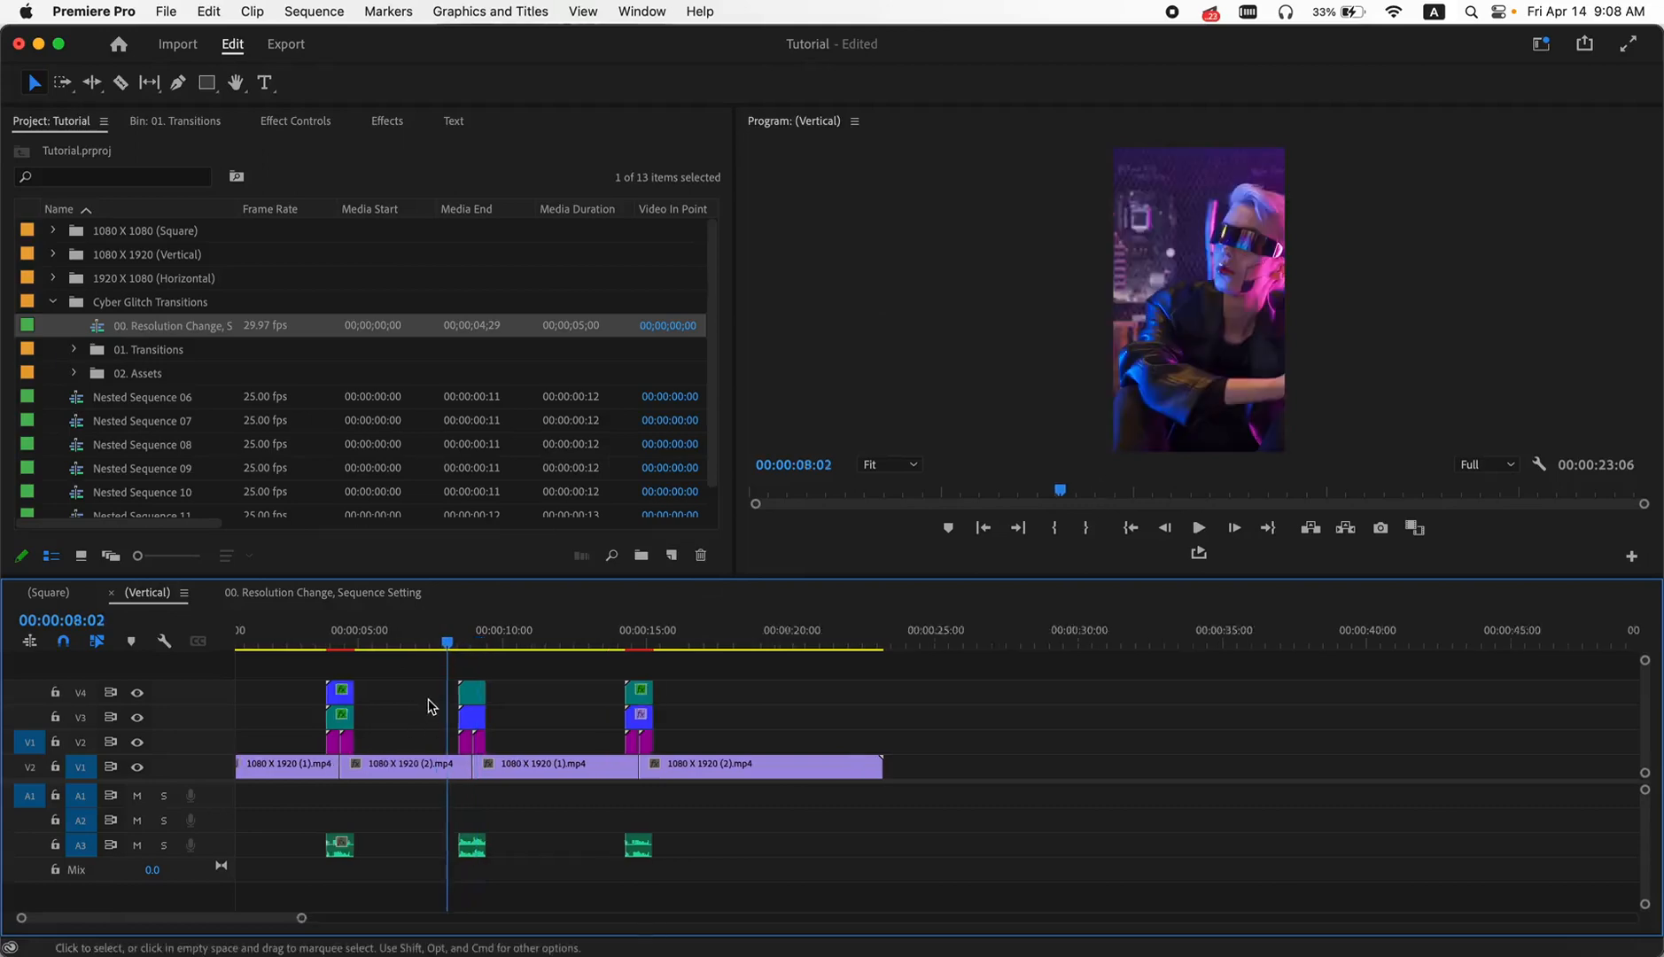
left_click(285, 643)
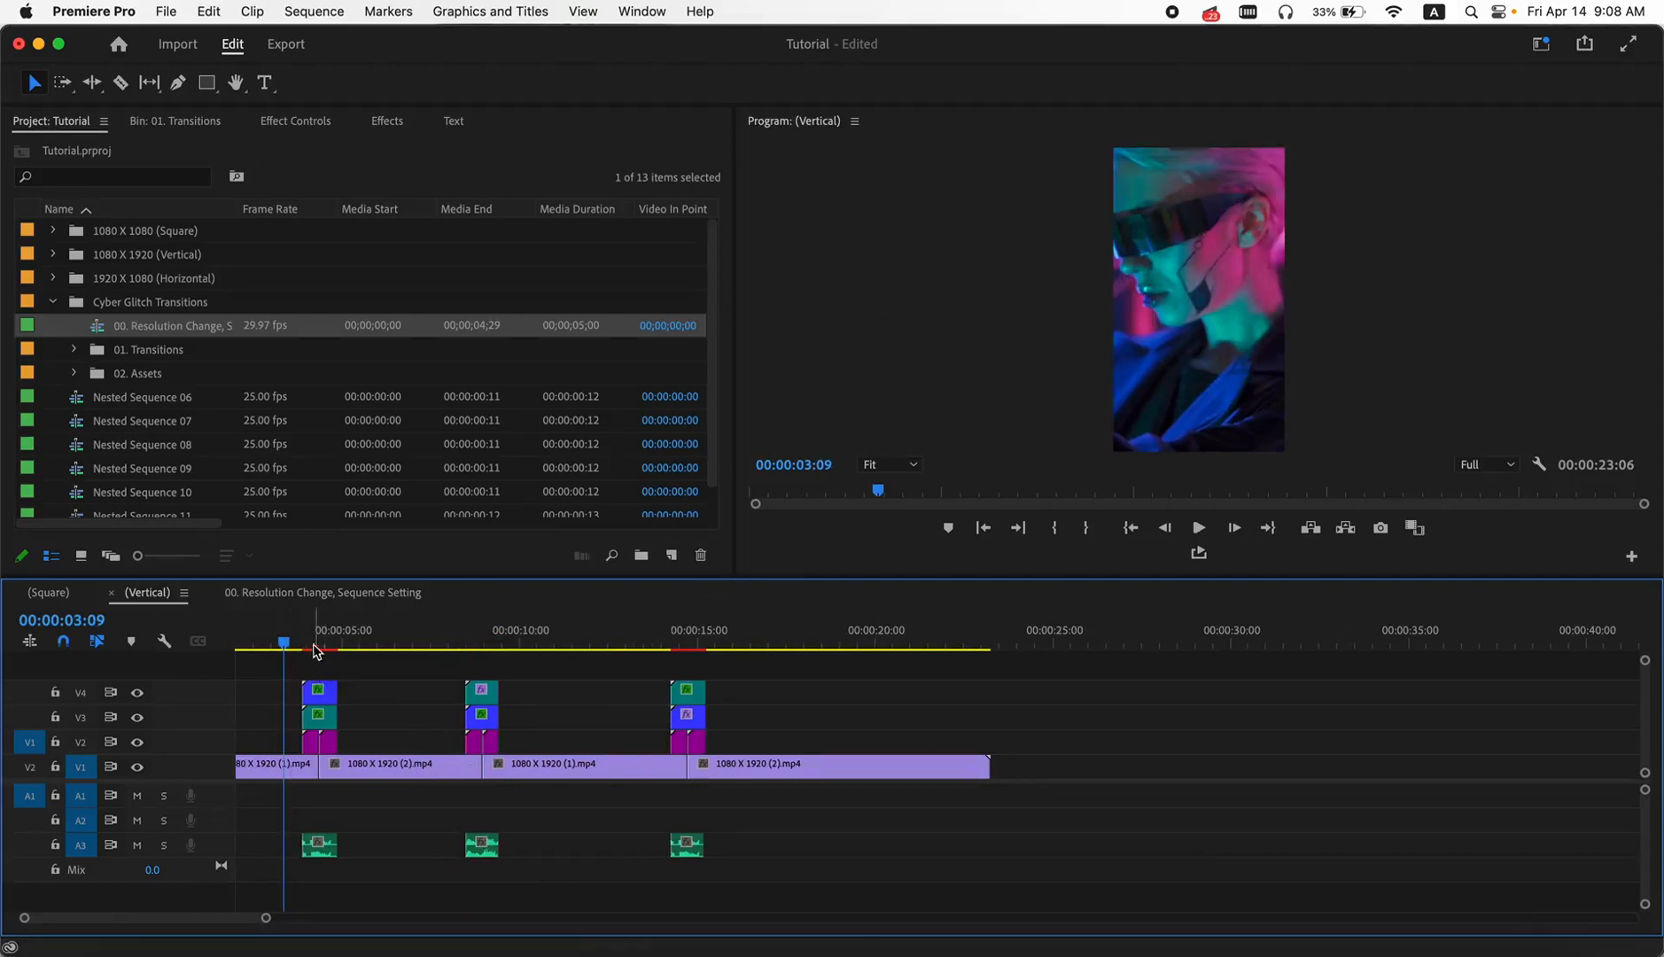
- Split the V1 clips with the Razor tool at the start and end of each of the three transitions
left_click(121, 82)
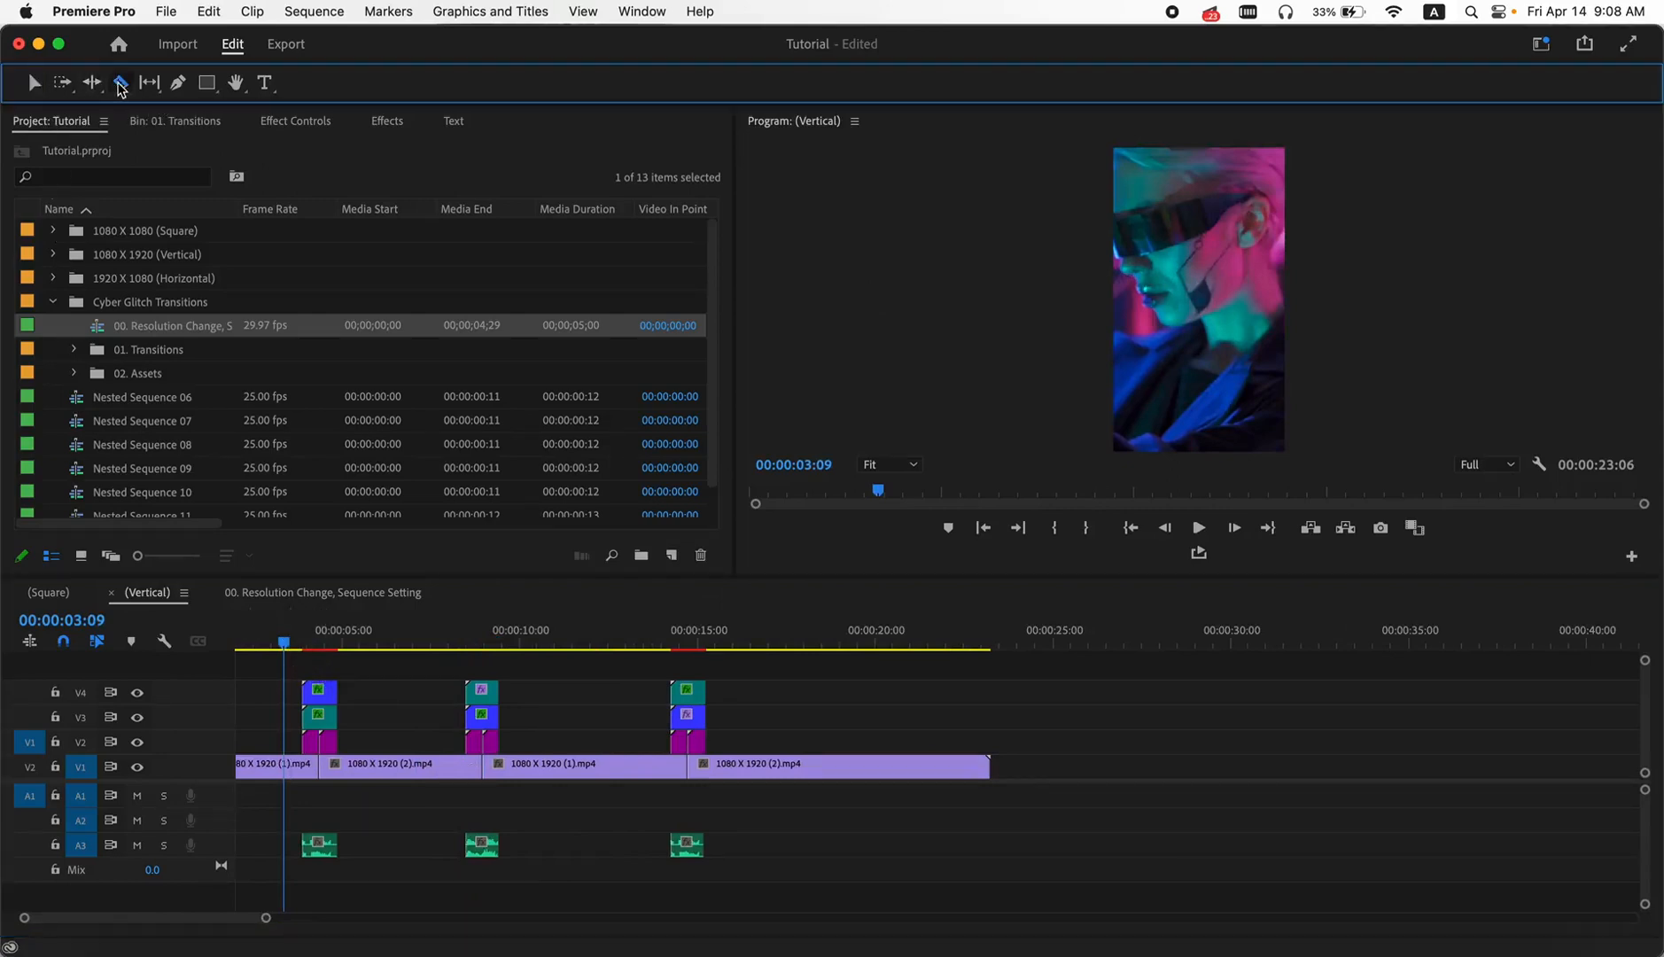
left_click(304, 764)
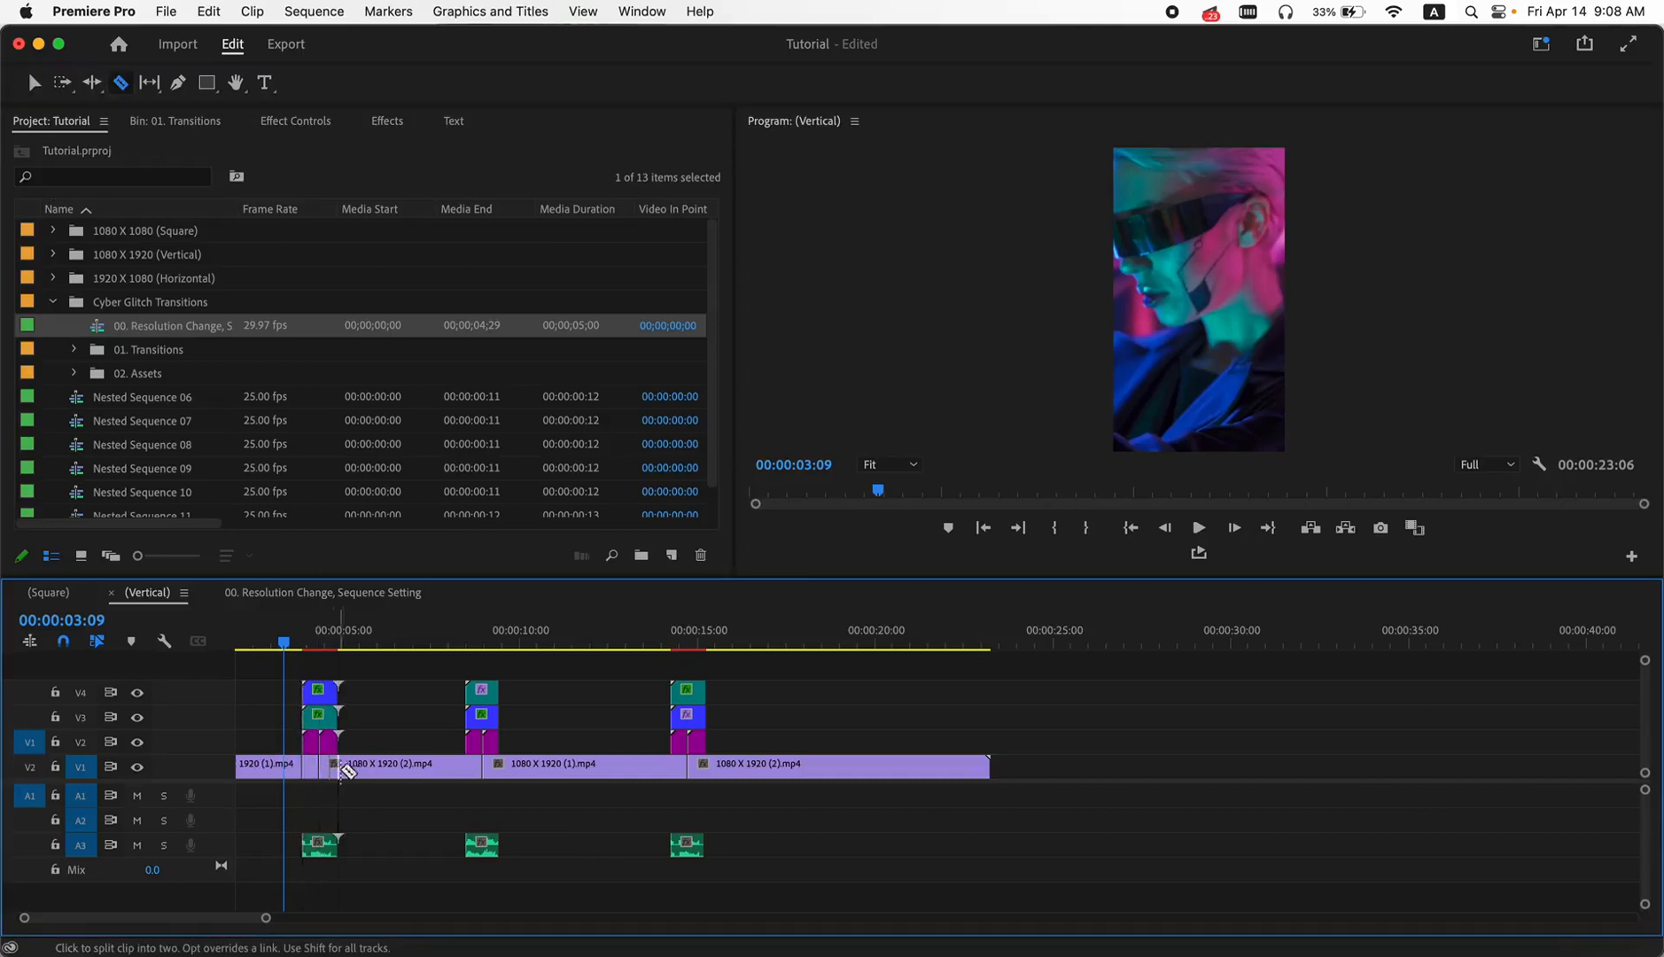
left_click(338, 766)
left_click(465, 767)
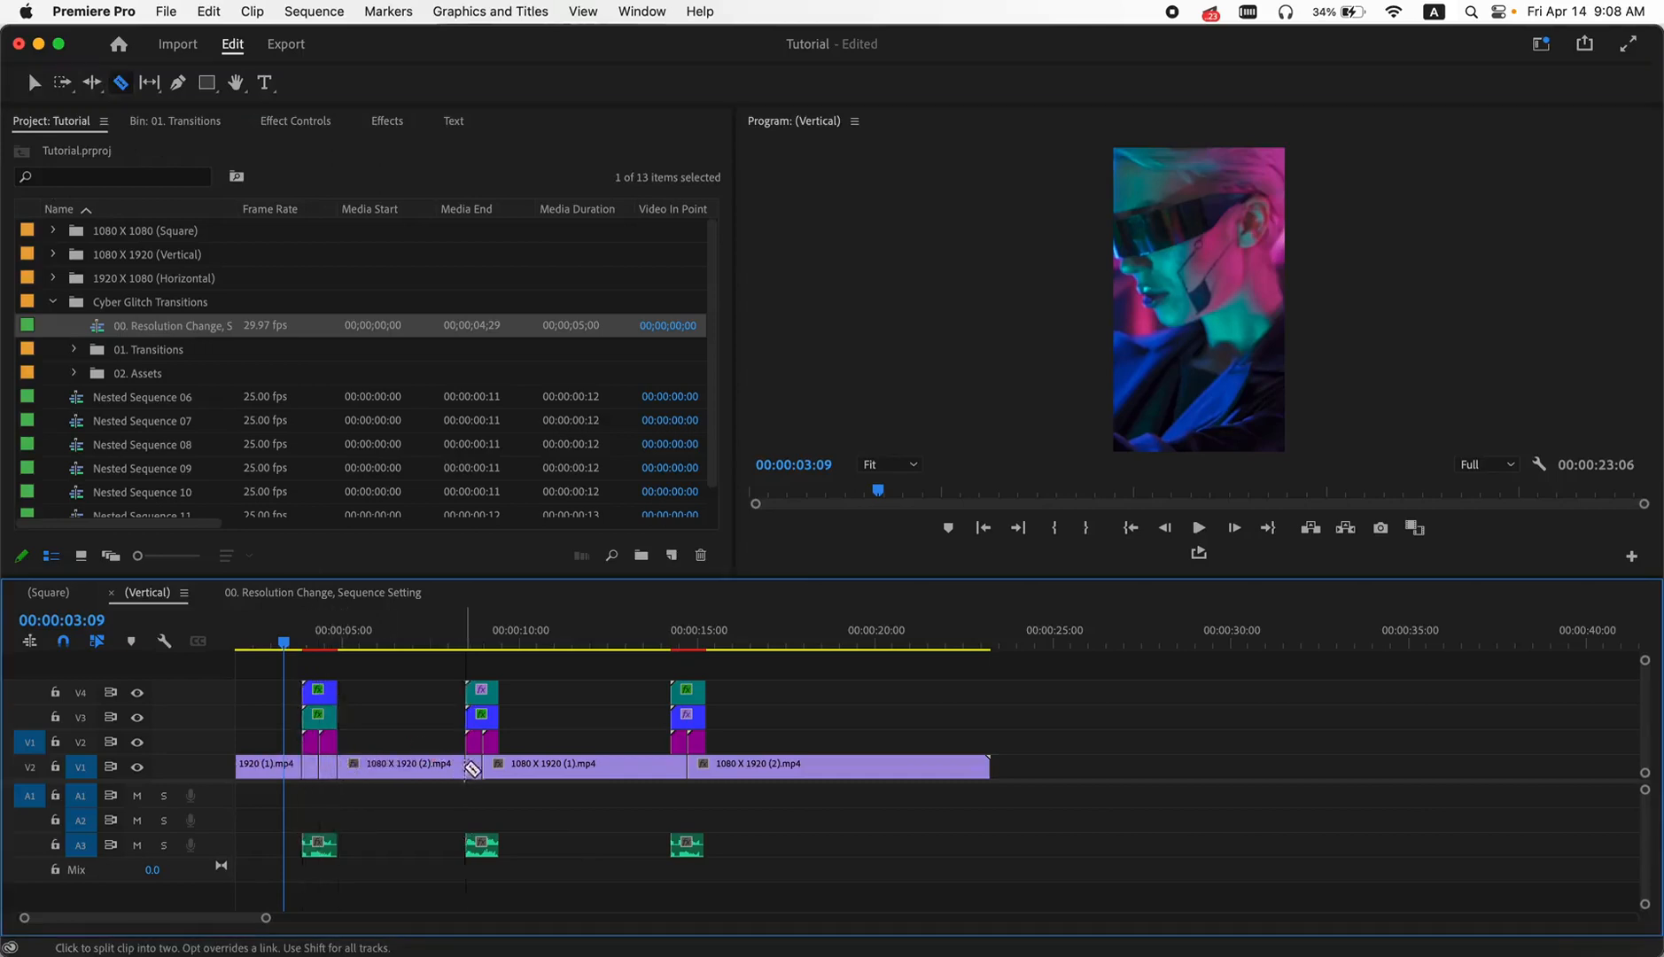
left_click(498, 766)
left_click(671, 766)
left_click(705, 767)
left_click(33, 82)
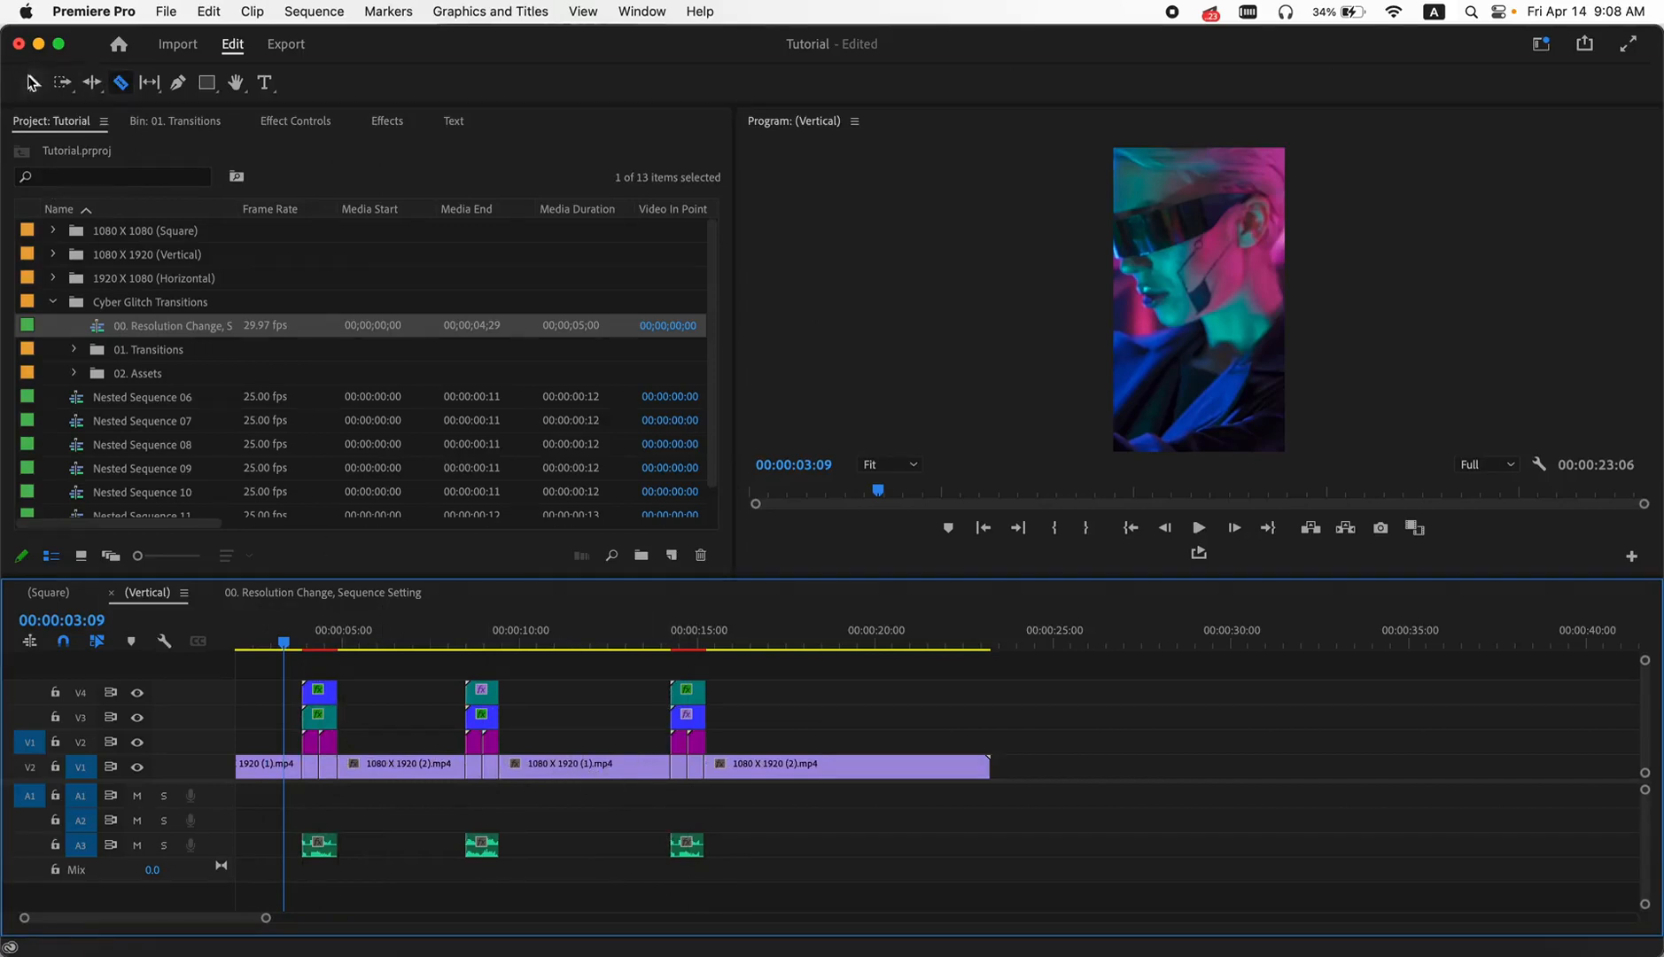
- Nest the two short V1 segments beneath the first transition as separate sequences, keeping the default names
right_click(312, 767)
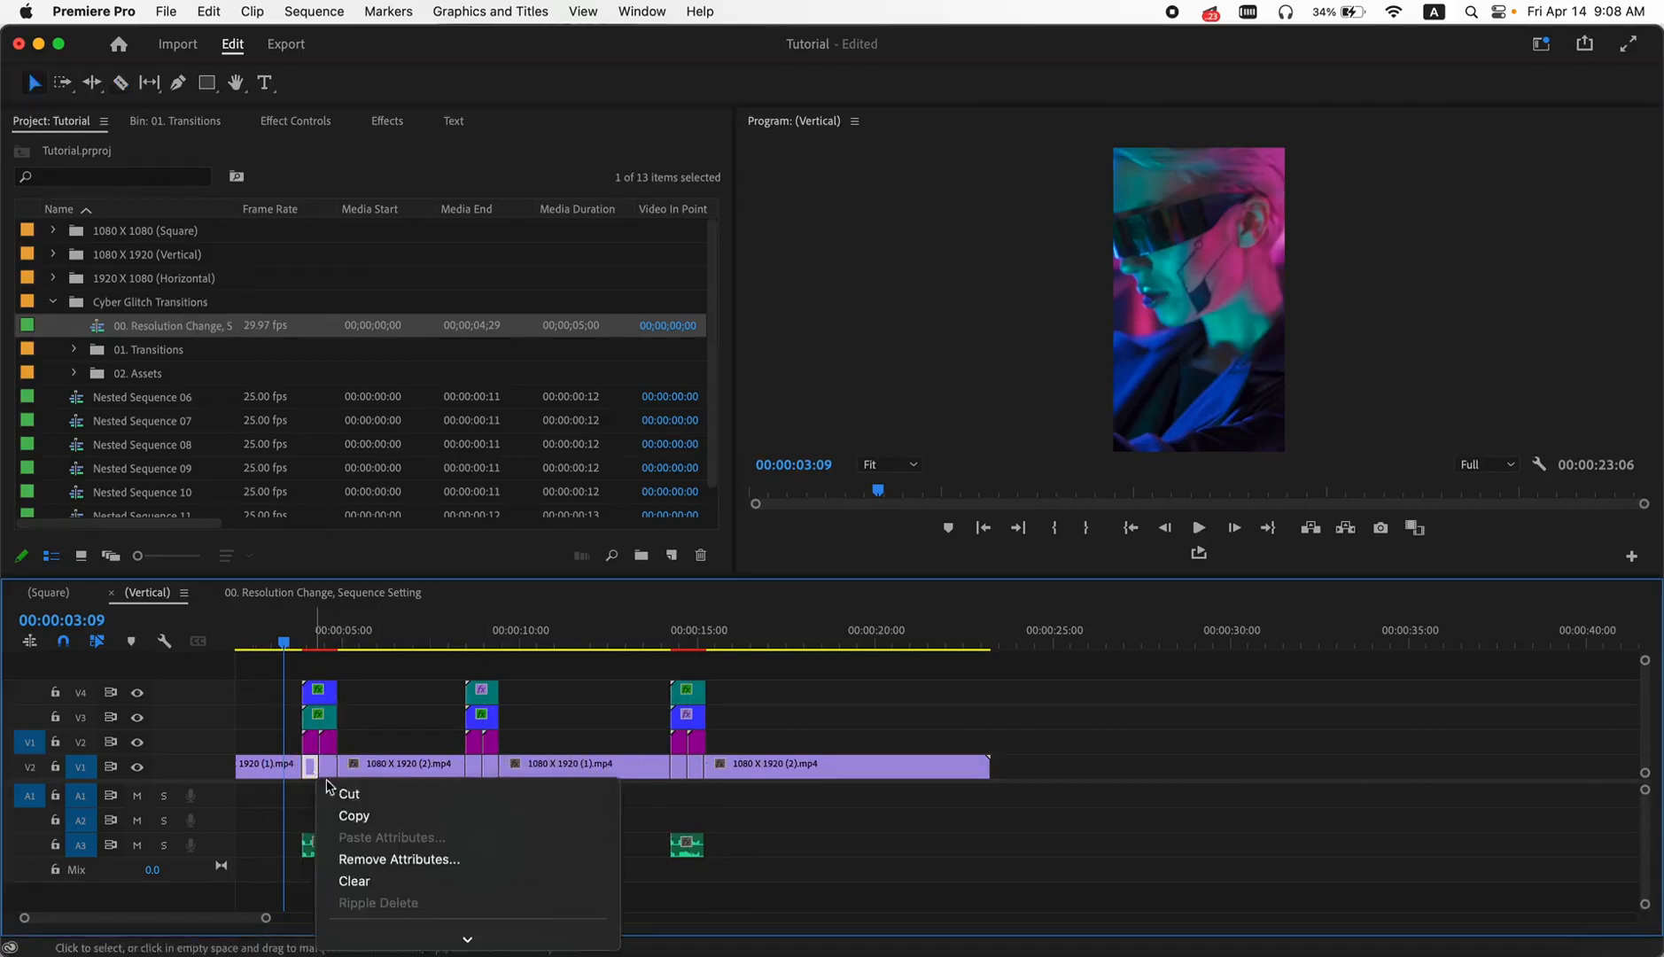
mouse_move(421, 951)
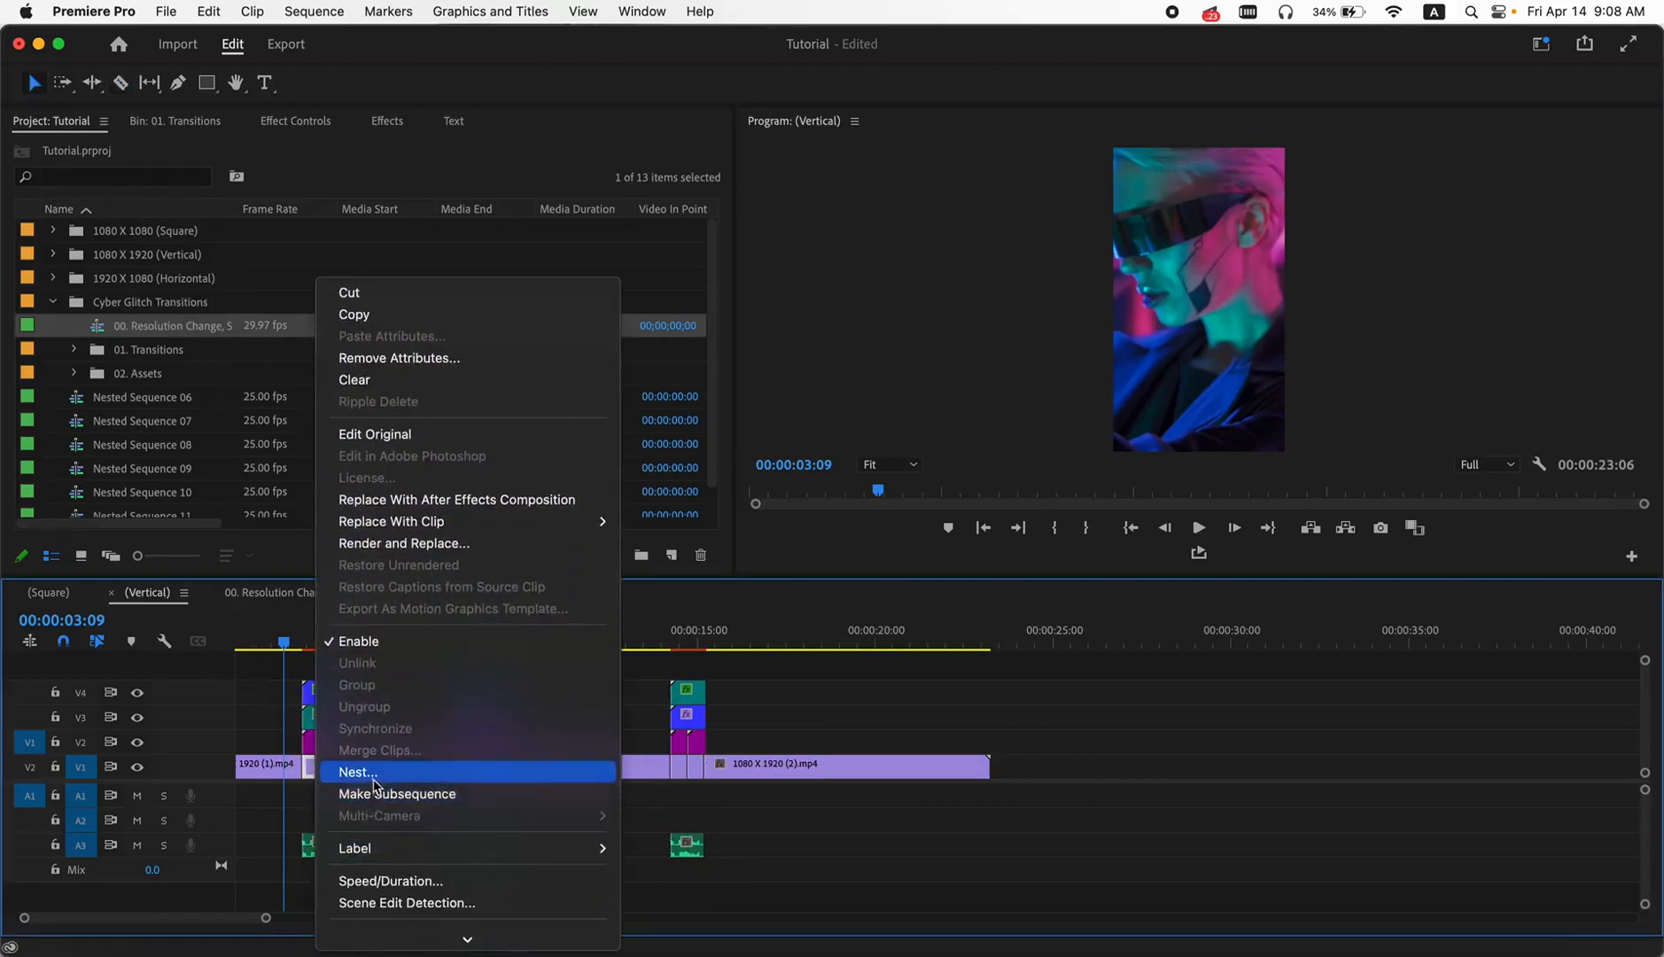
left_click(325, 776)
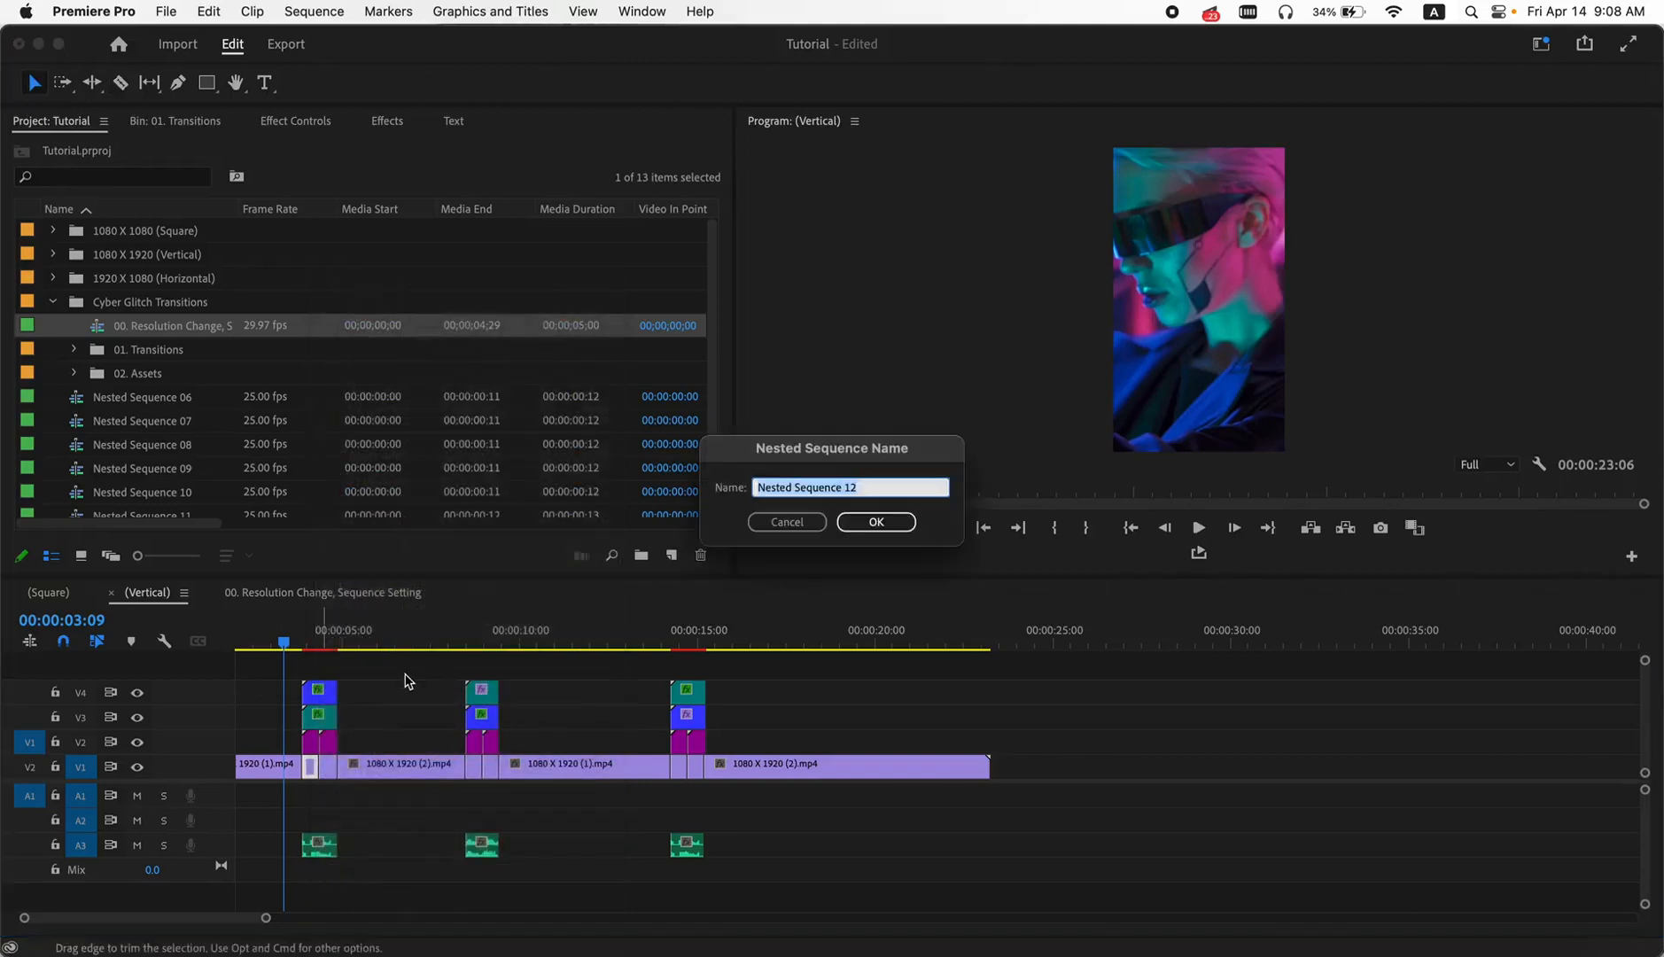
key("Return")
right_click(314, 767)
mouse_move(361, 941)
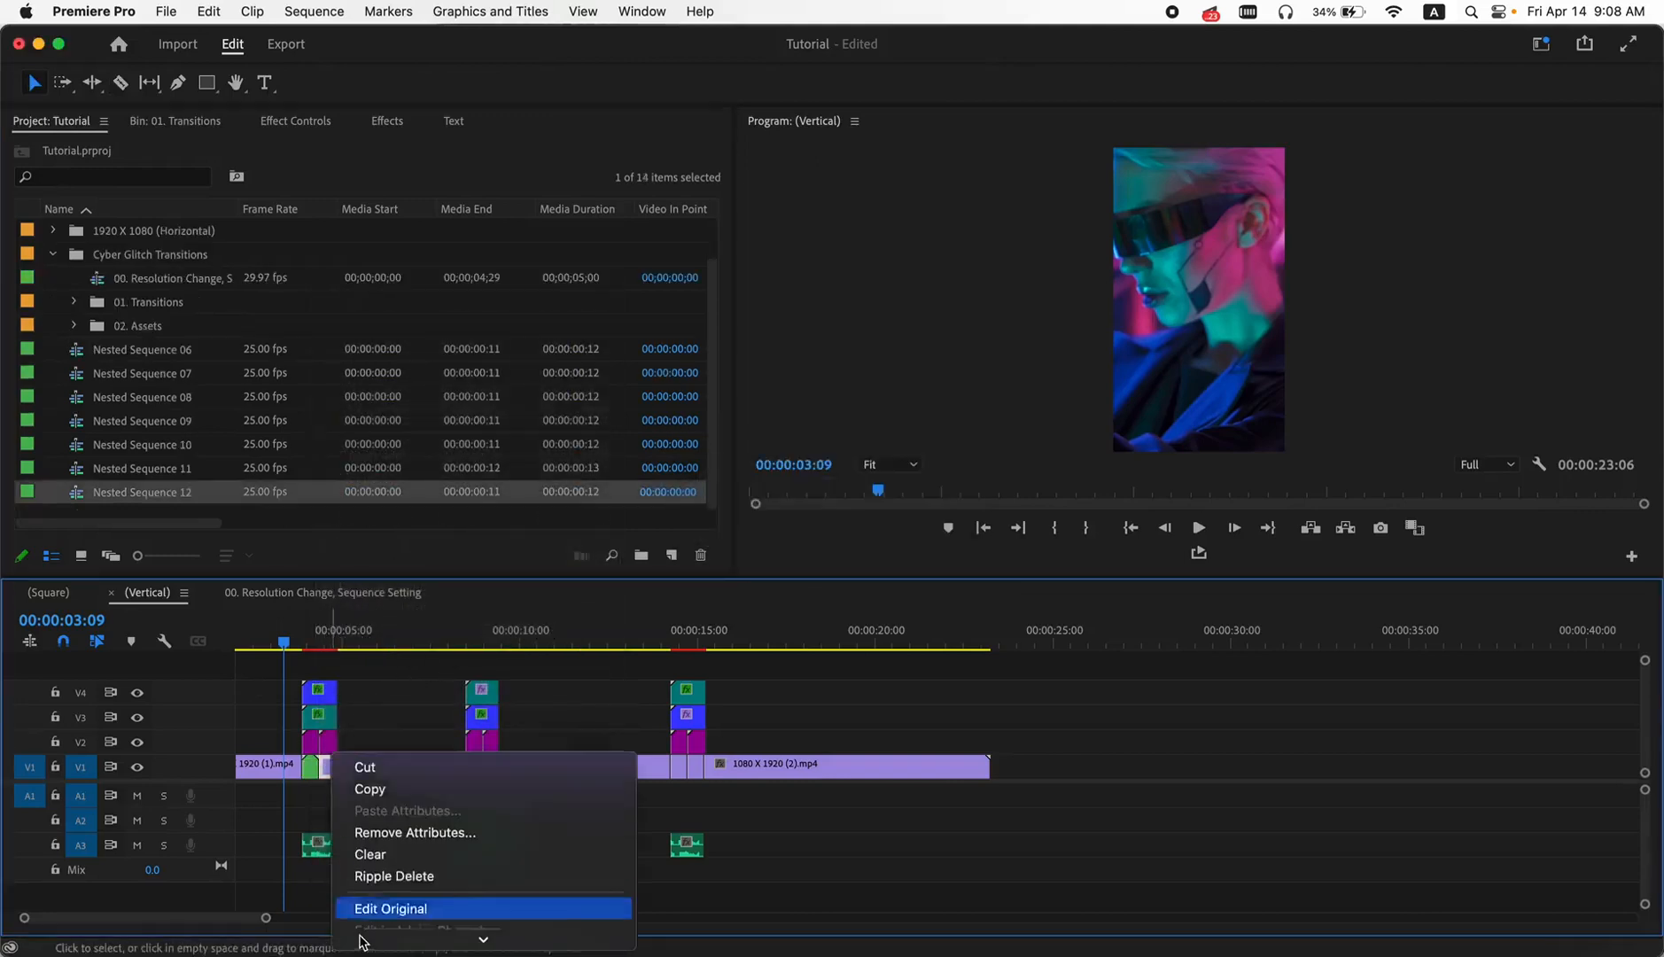
left_click(380, 906)
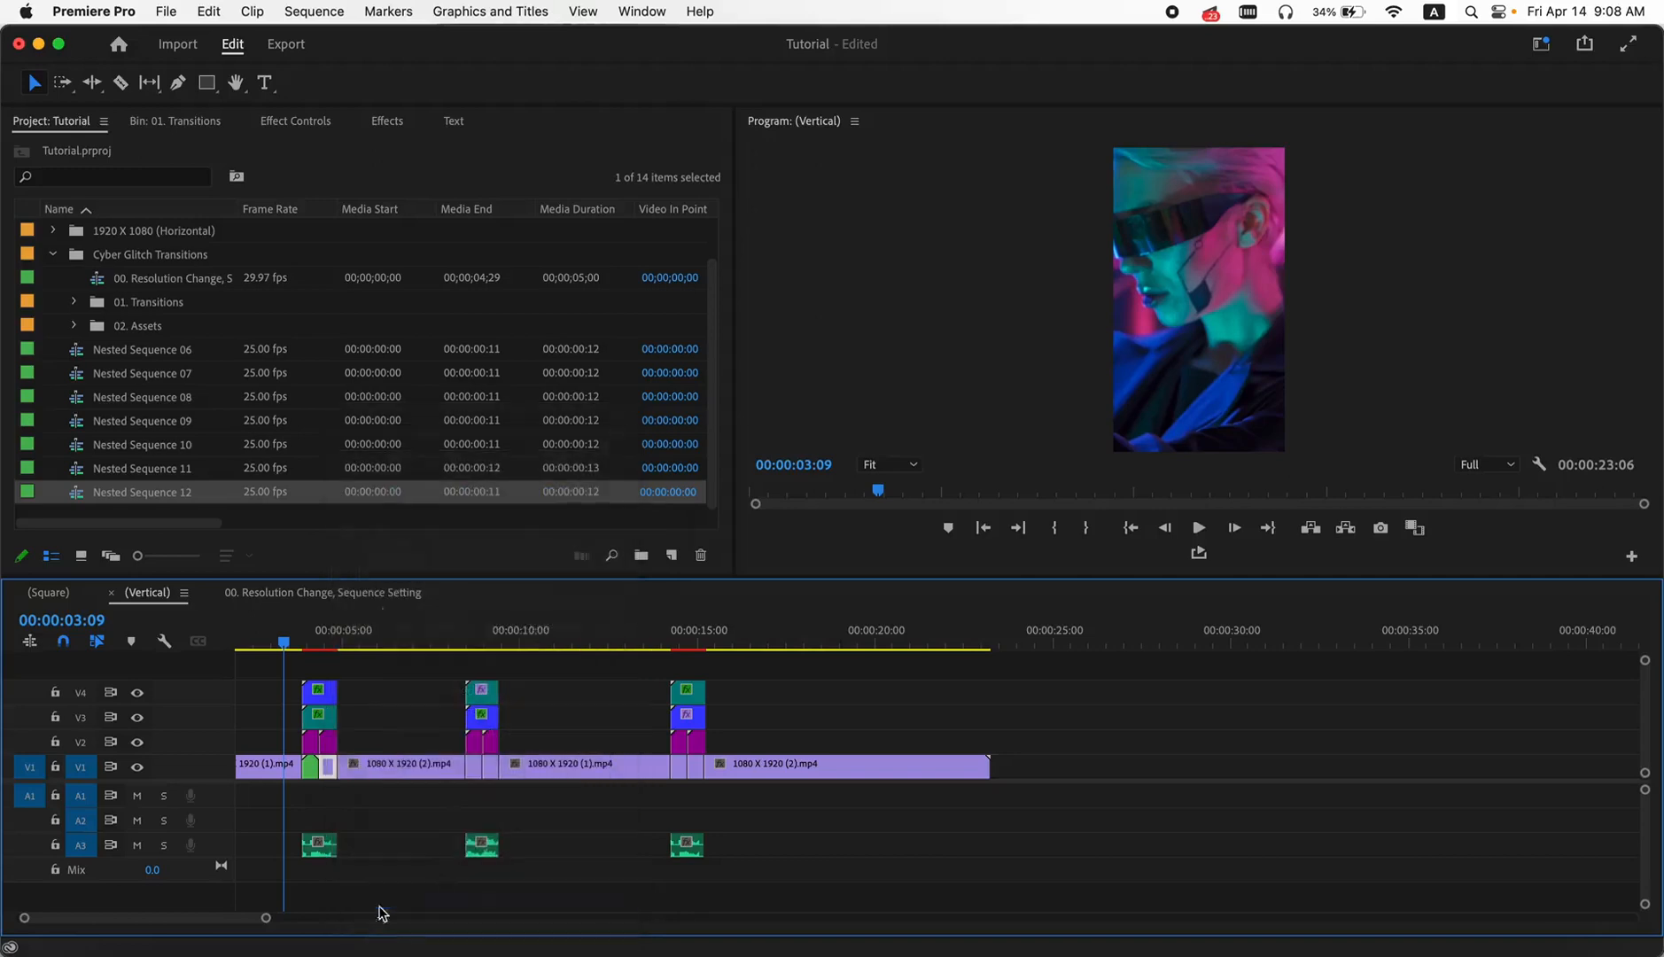
key("Return")
- Nest the two short V1 segments beneath the second transition as separate sequences, keeping the default names
right_click(476, 777)
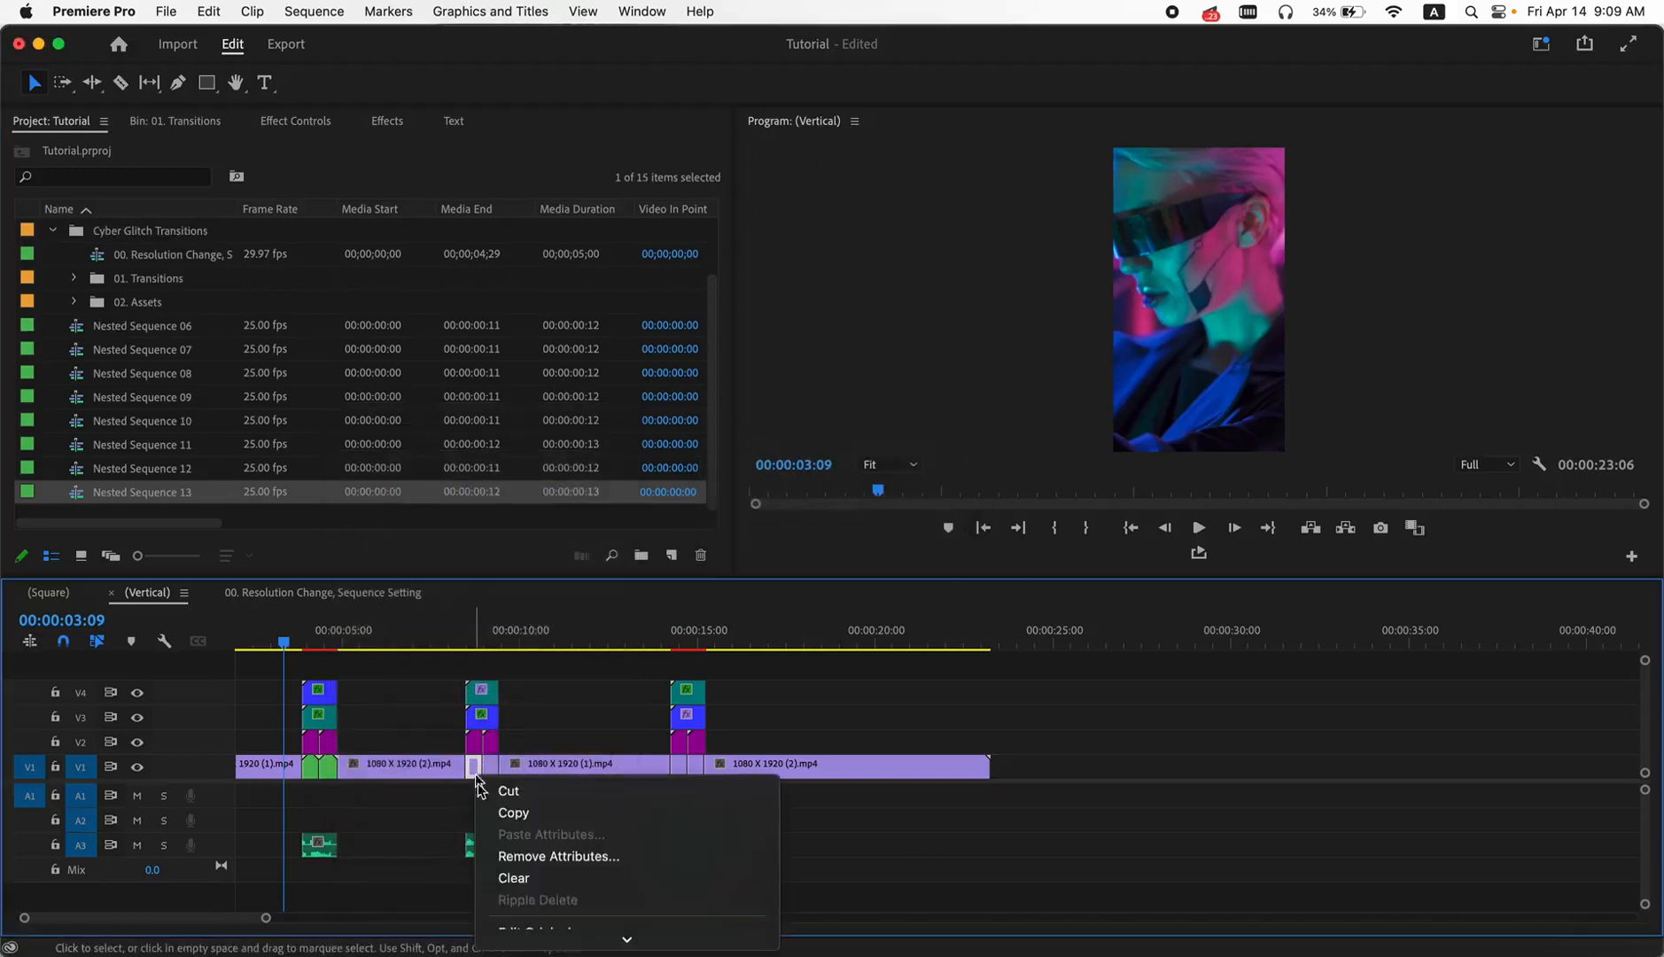
mouse_move(539, 937)
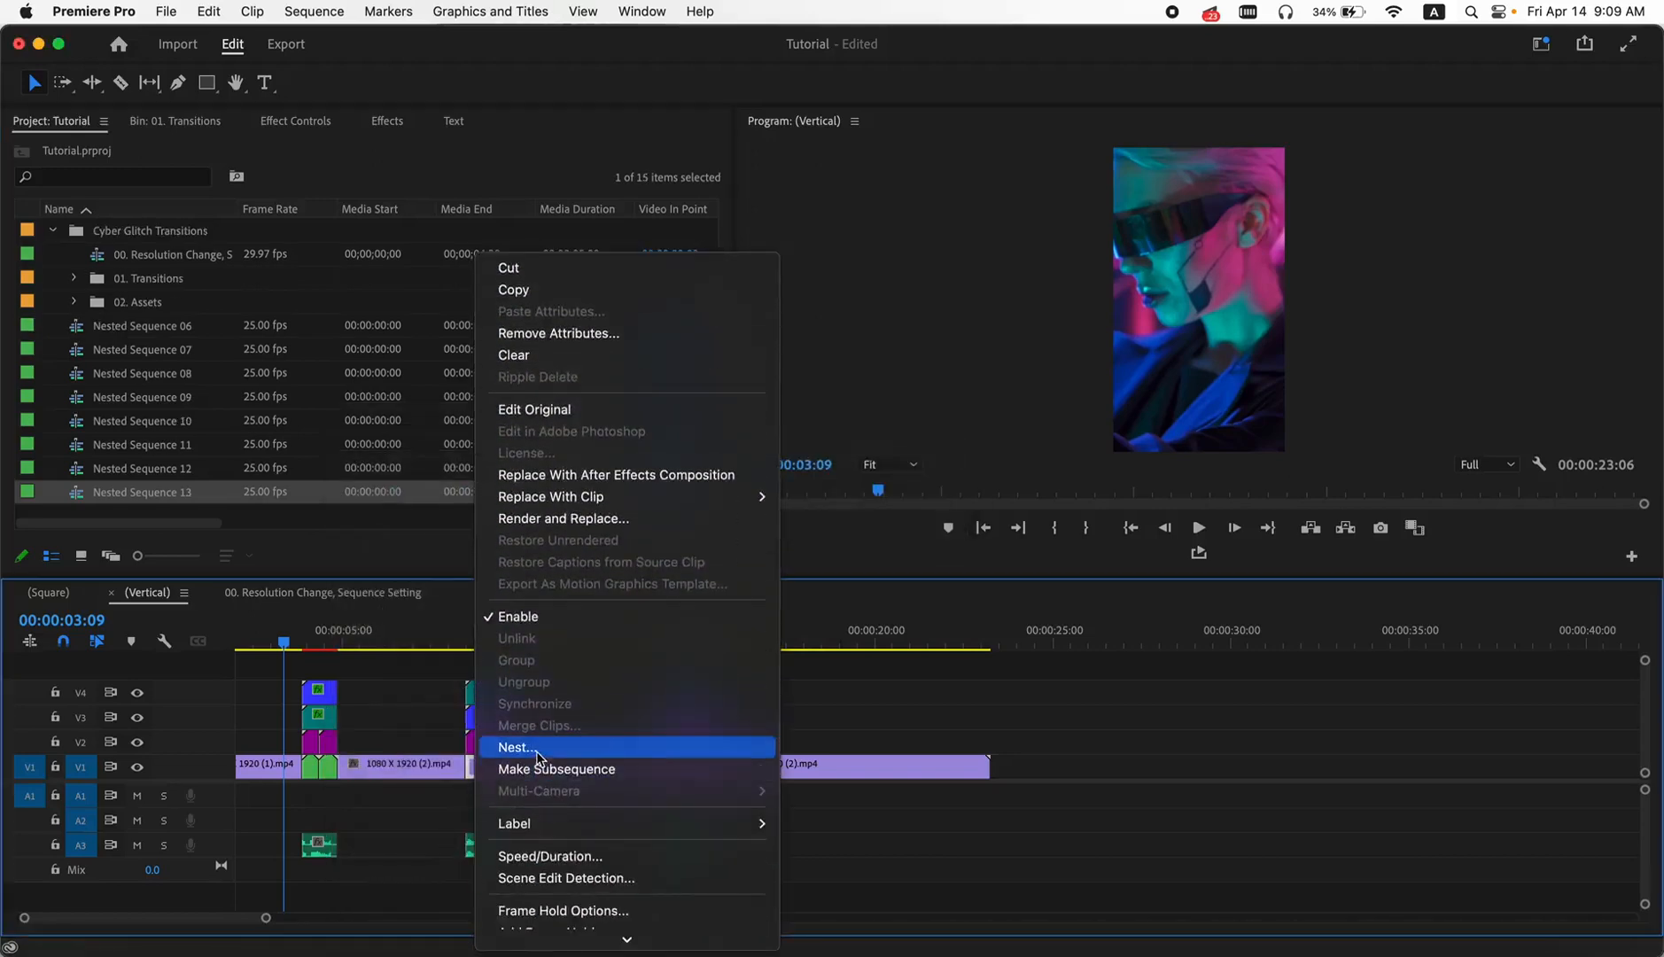
left_click(539, 756)
key("Return")
right_click(493, 773)
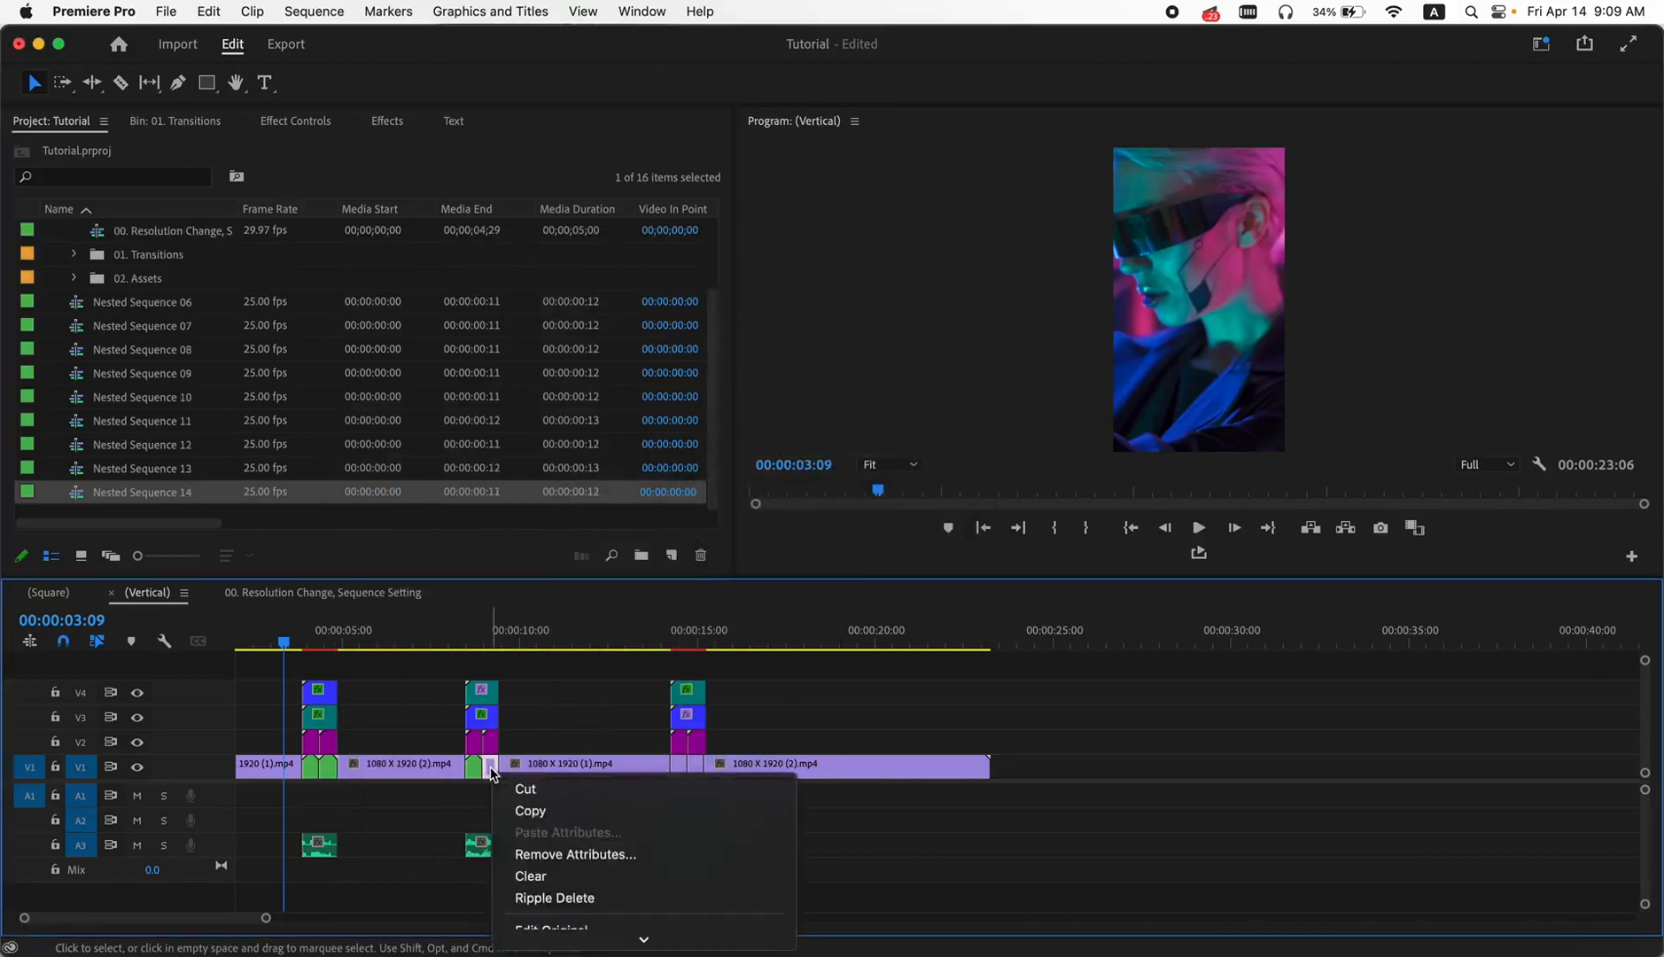
mouse_move(557, 941)
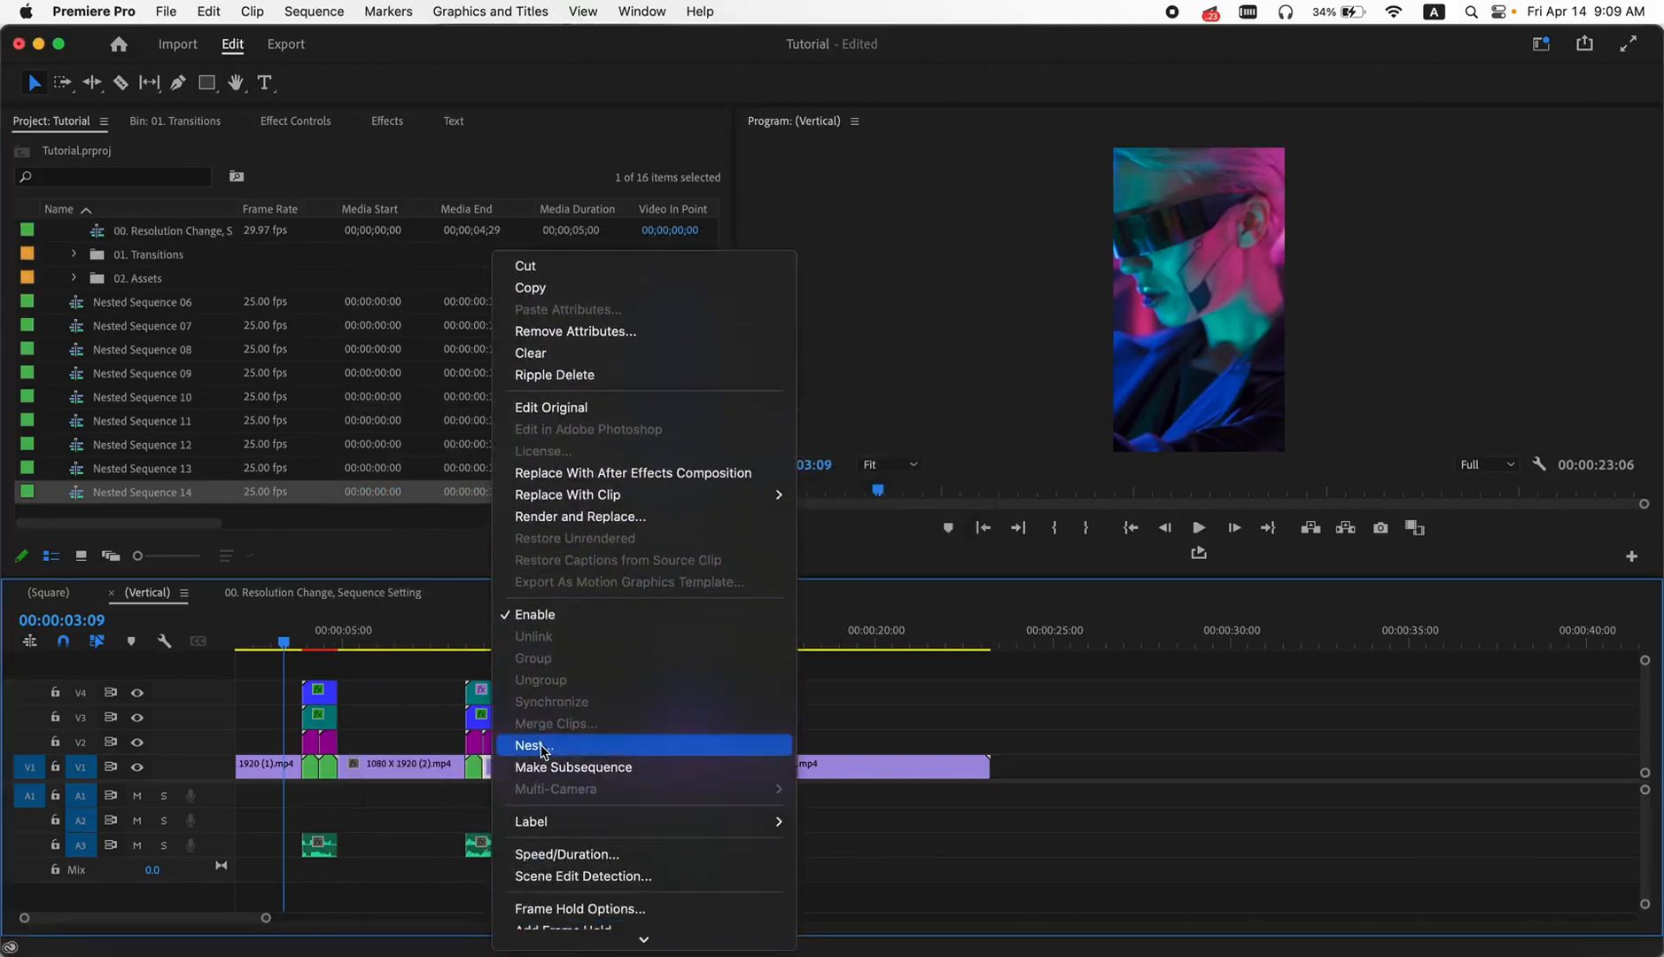
left_click(543, 749)
key("Return")
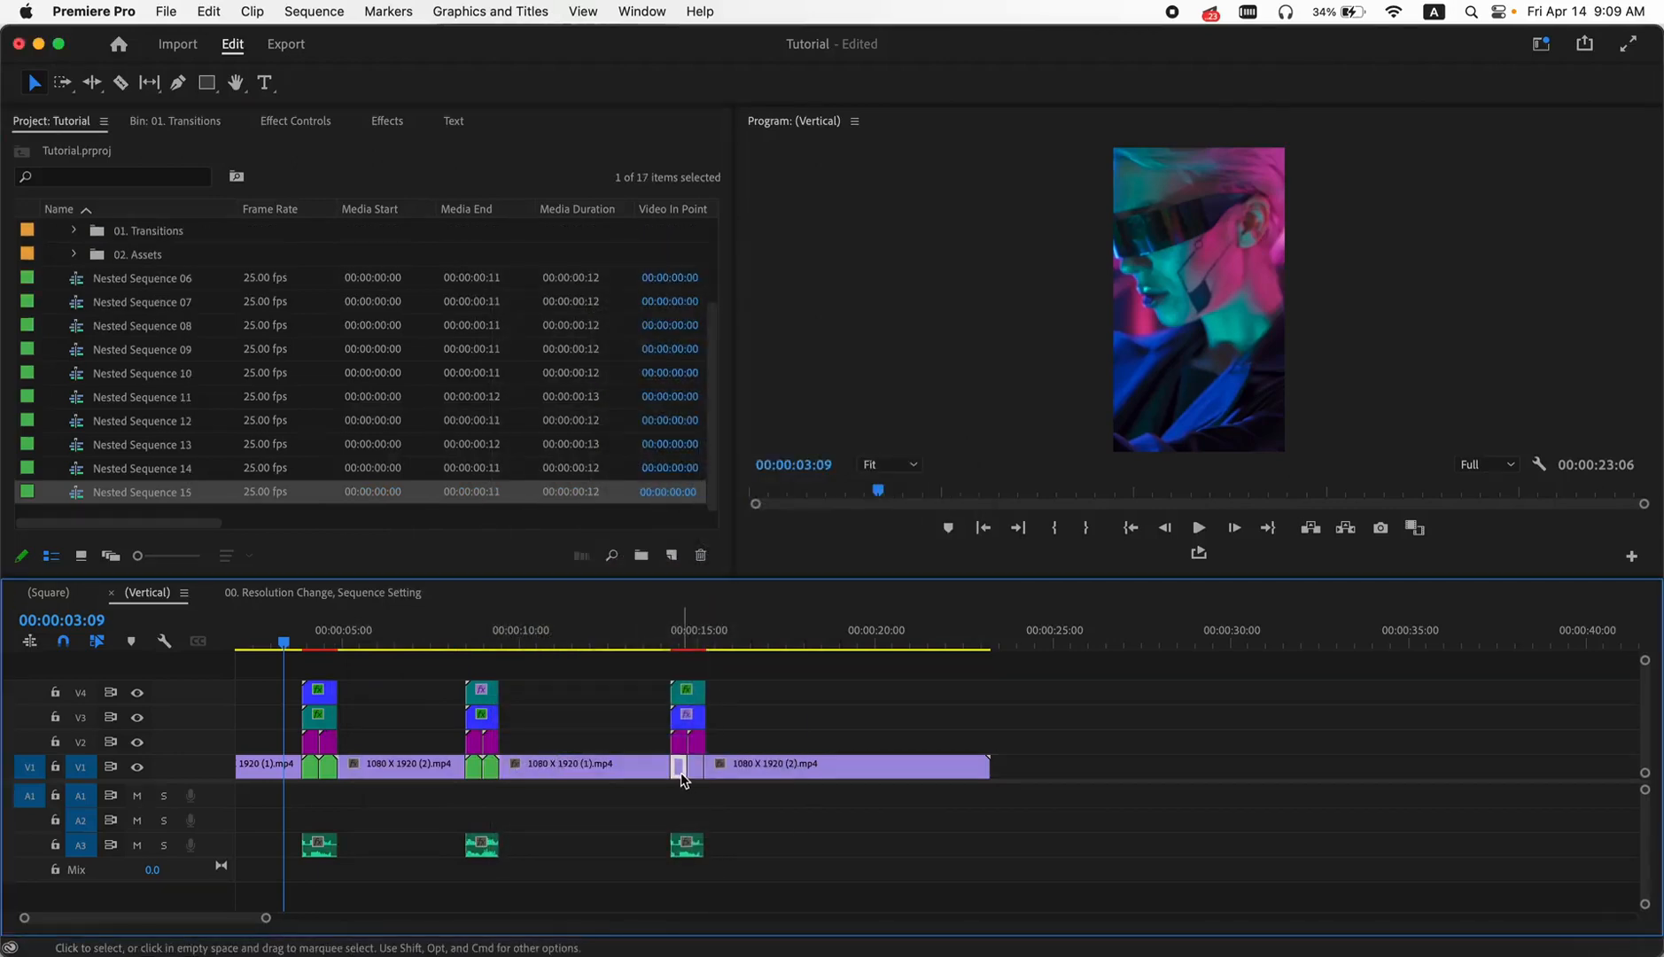
- Nest the two short V1 segments beneath the third transition as separate sequences, keeping the default names
right_click(681, 778)
mouse_move(724, 935)
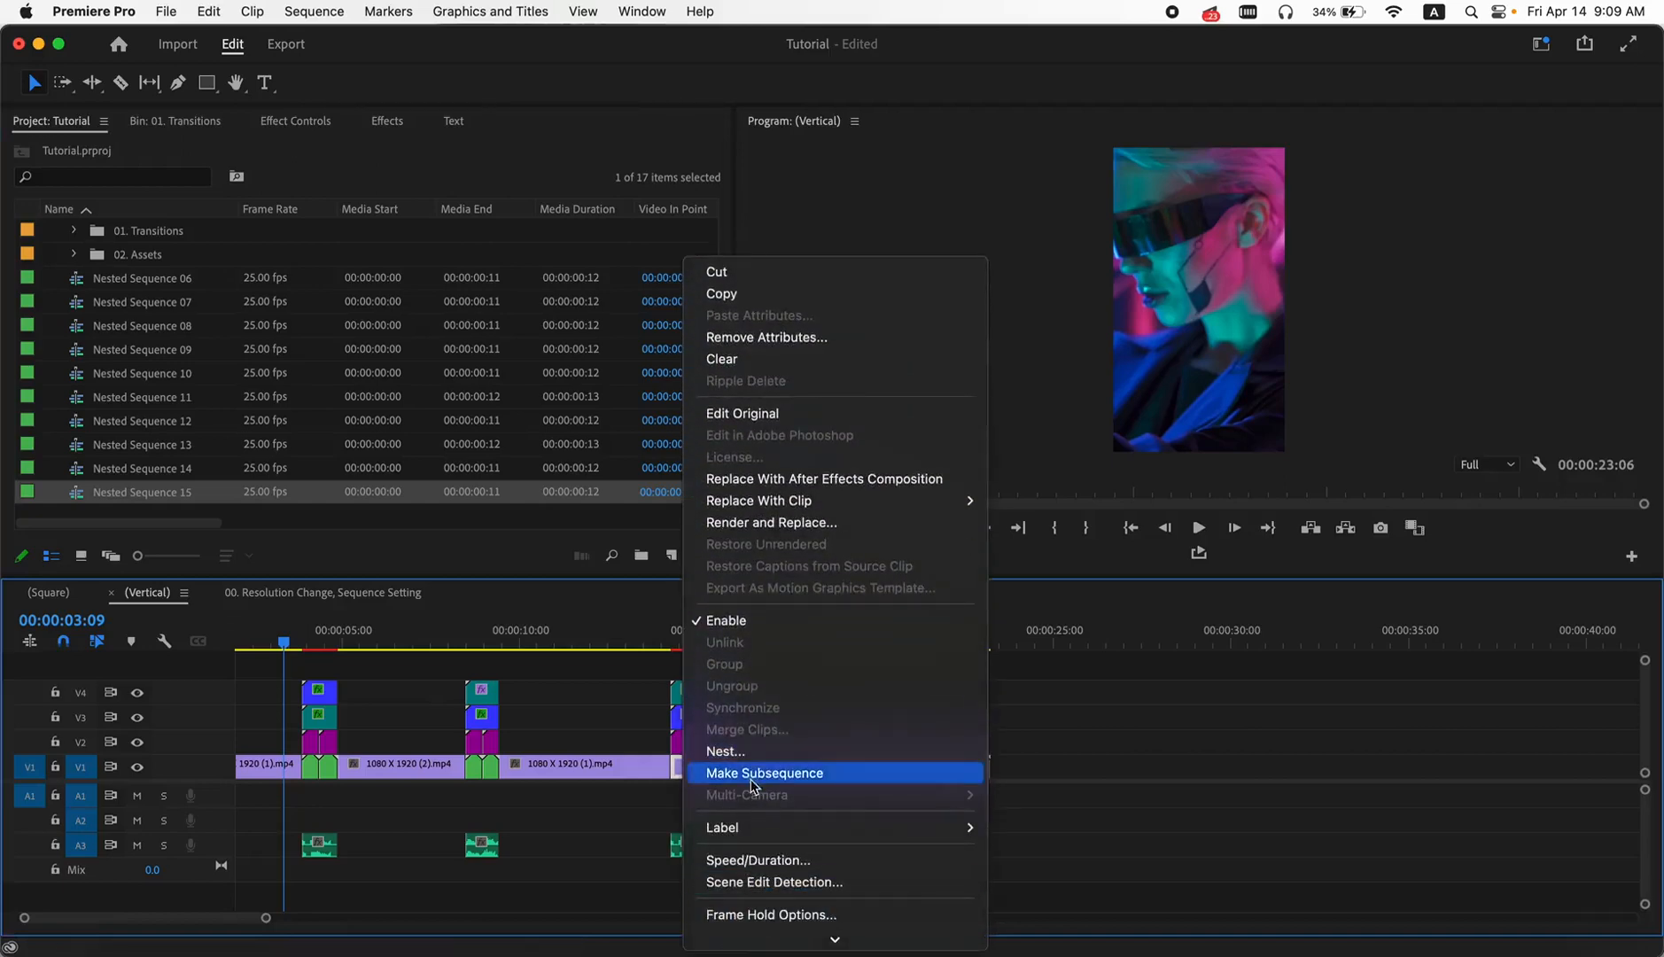
left_click(725, 751)
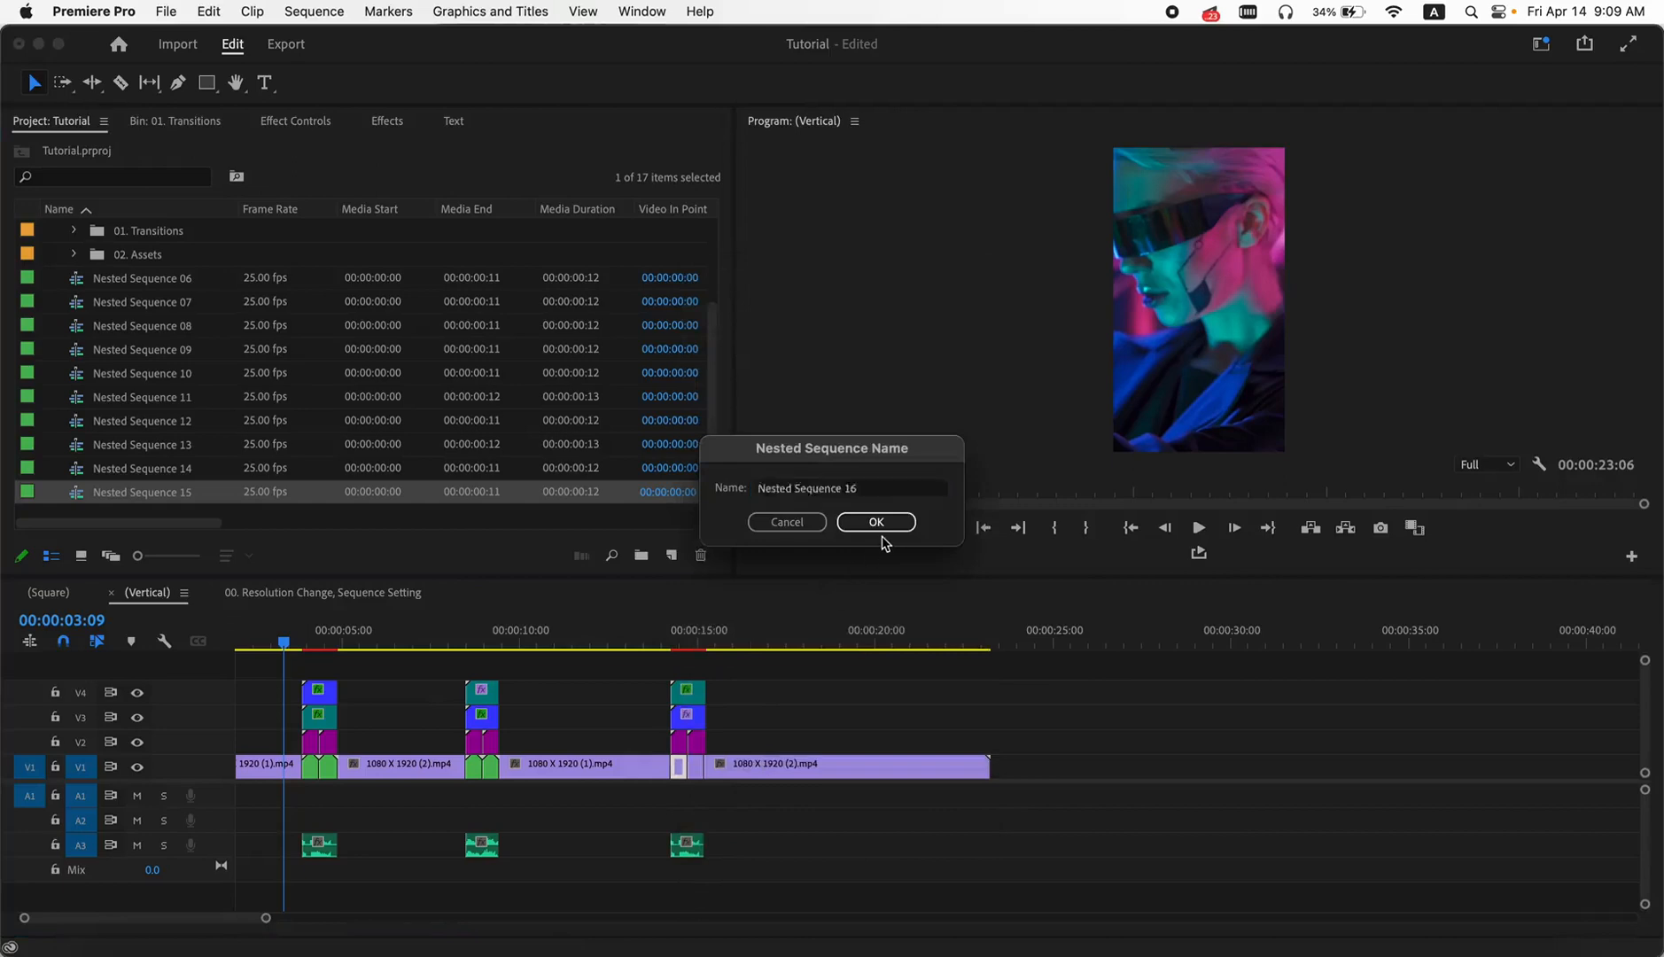
left_click(880, 530)
right_click(697, 769)
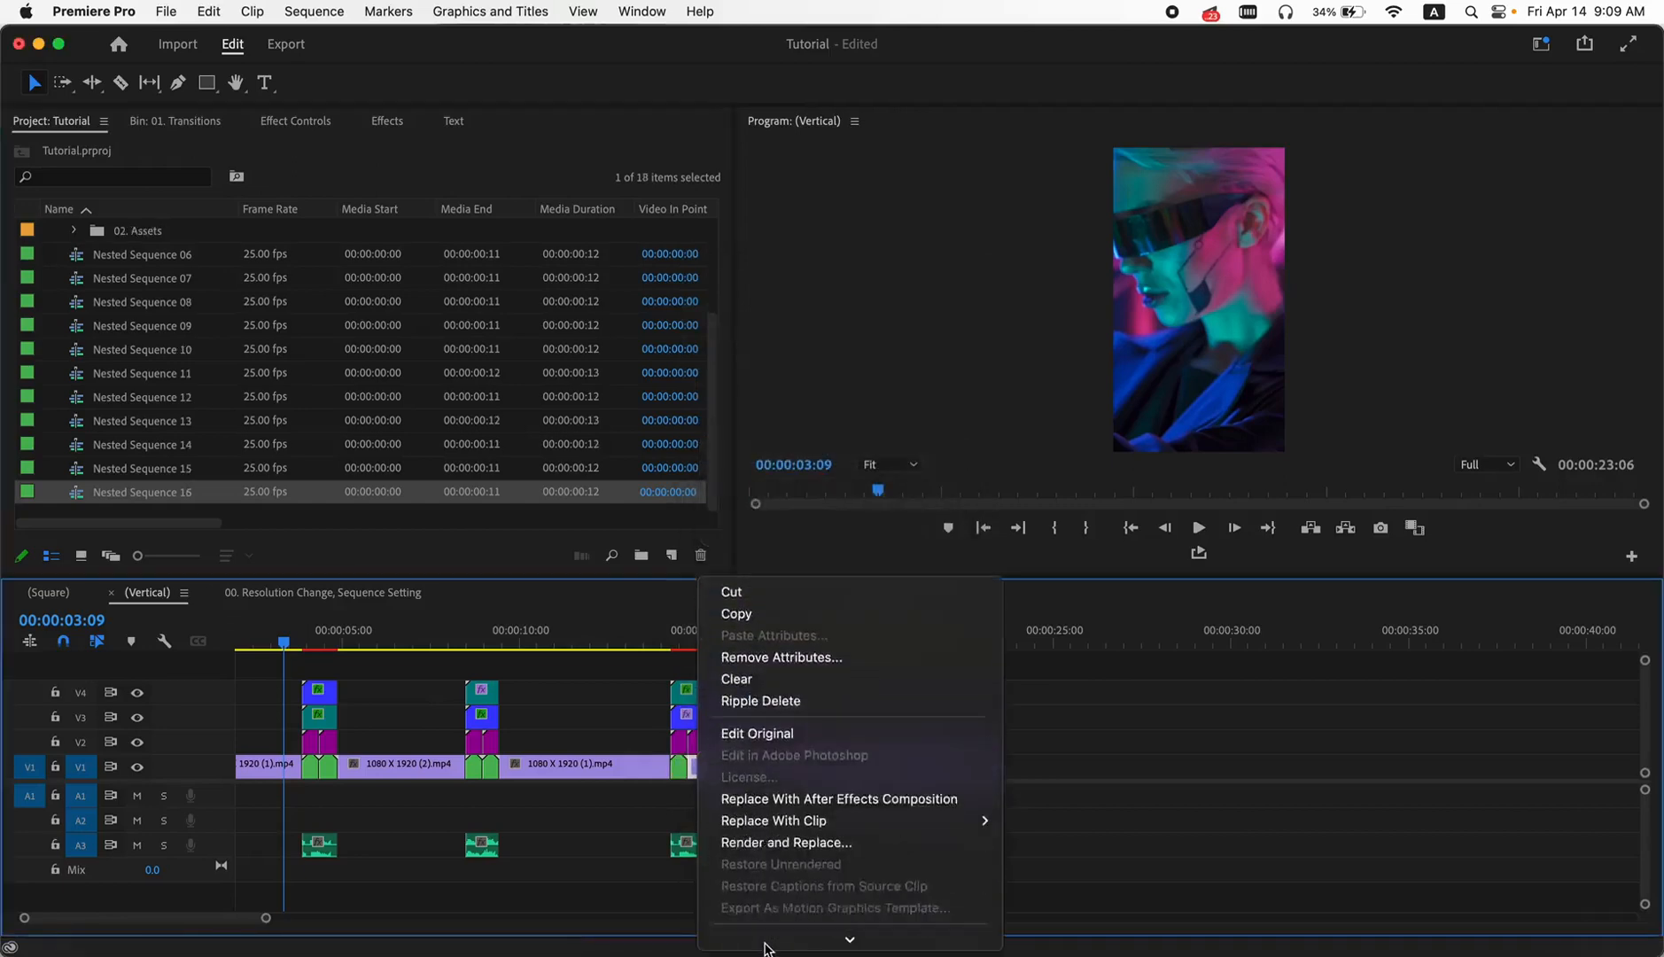
left_click(772, 897)
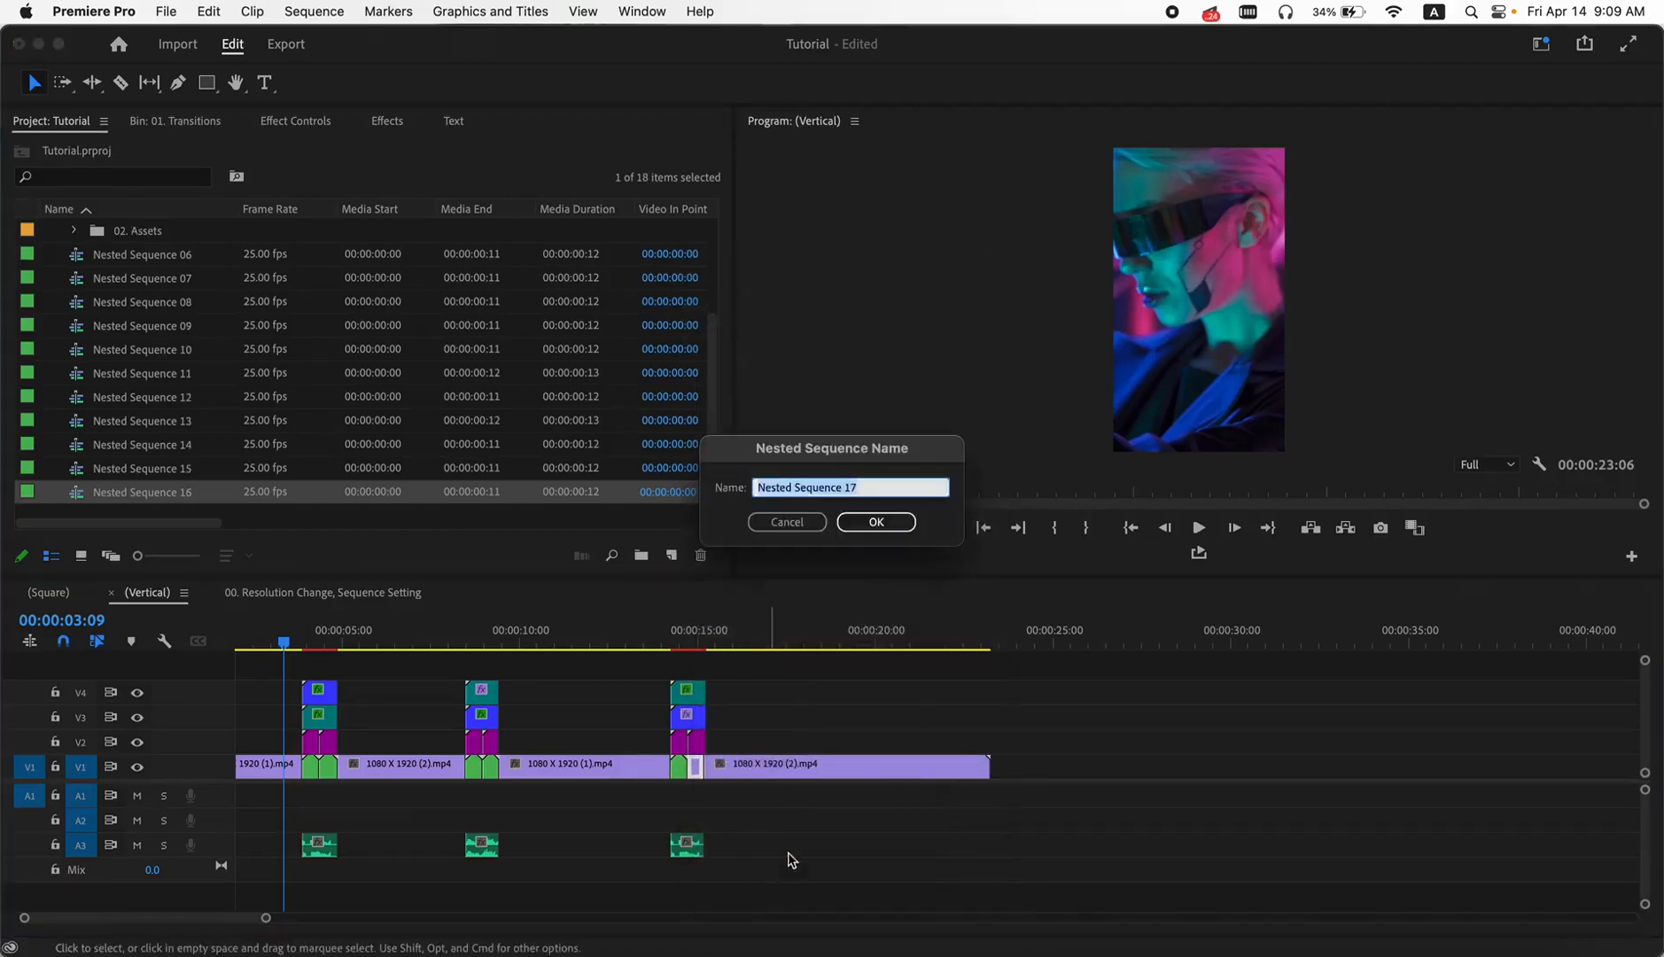
key("Return")
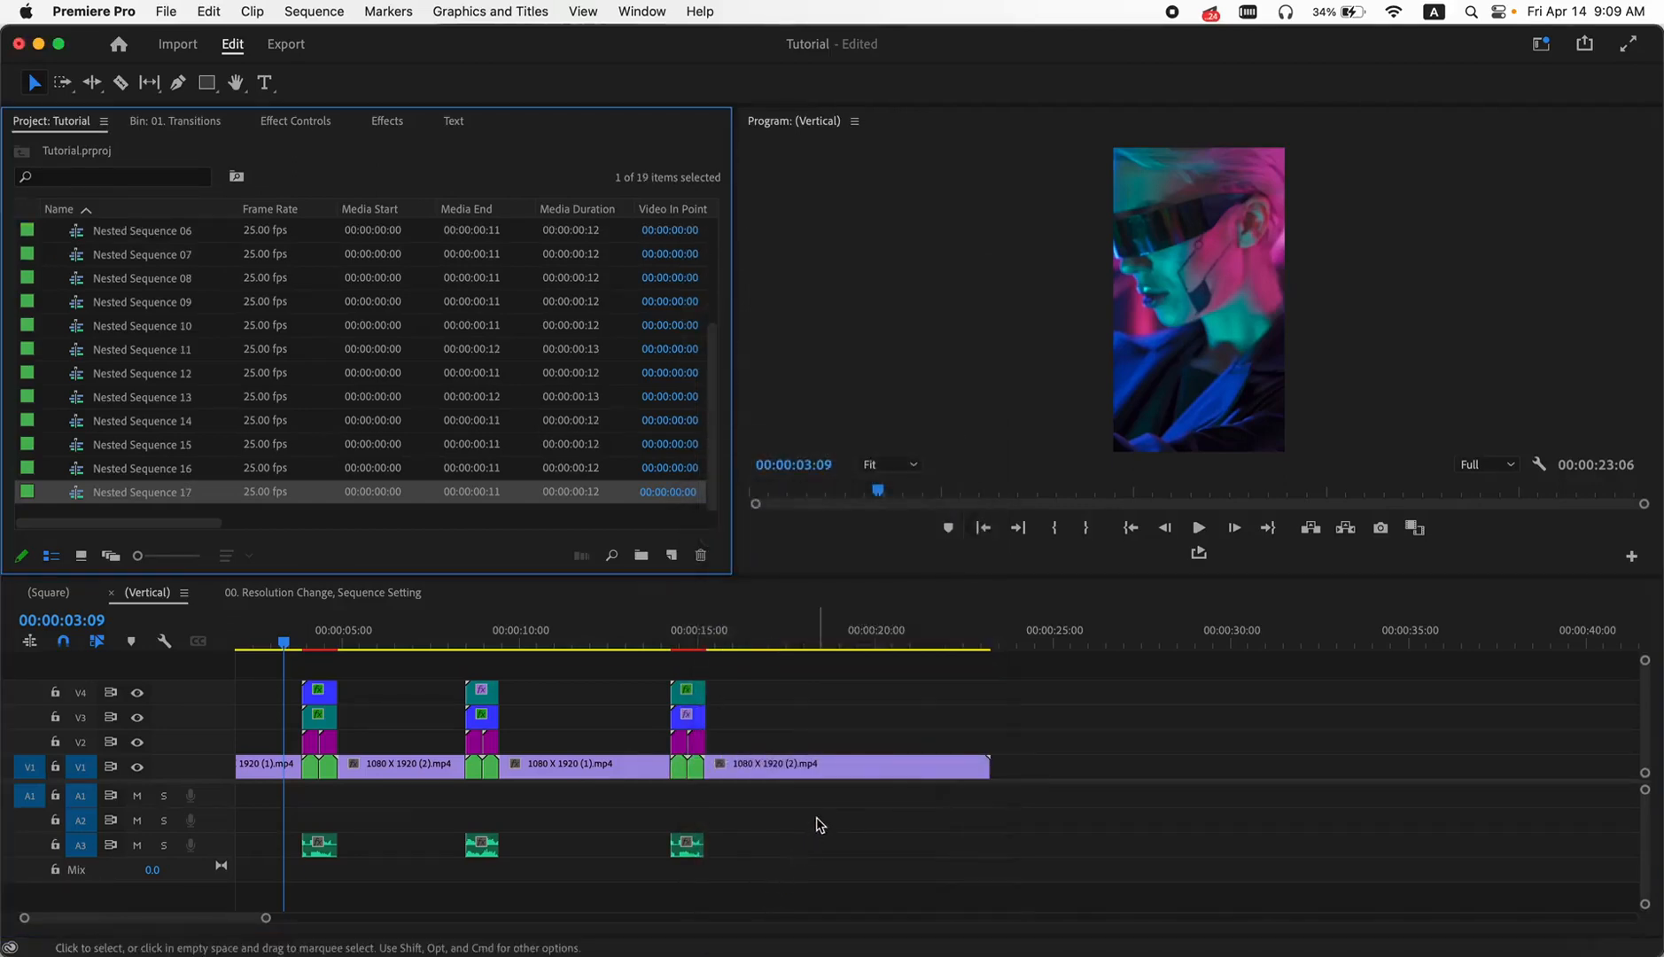
- Play back the first transition of the vertical sequence twice to check the glitch effect over the nested segments
left_click(299, 636)
scroll(298, 635, "left", 2)
key("space")
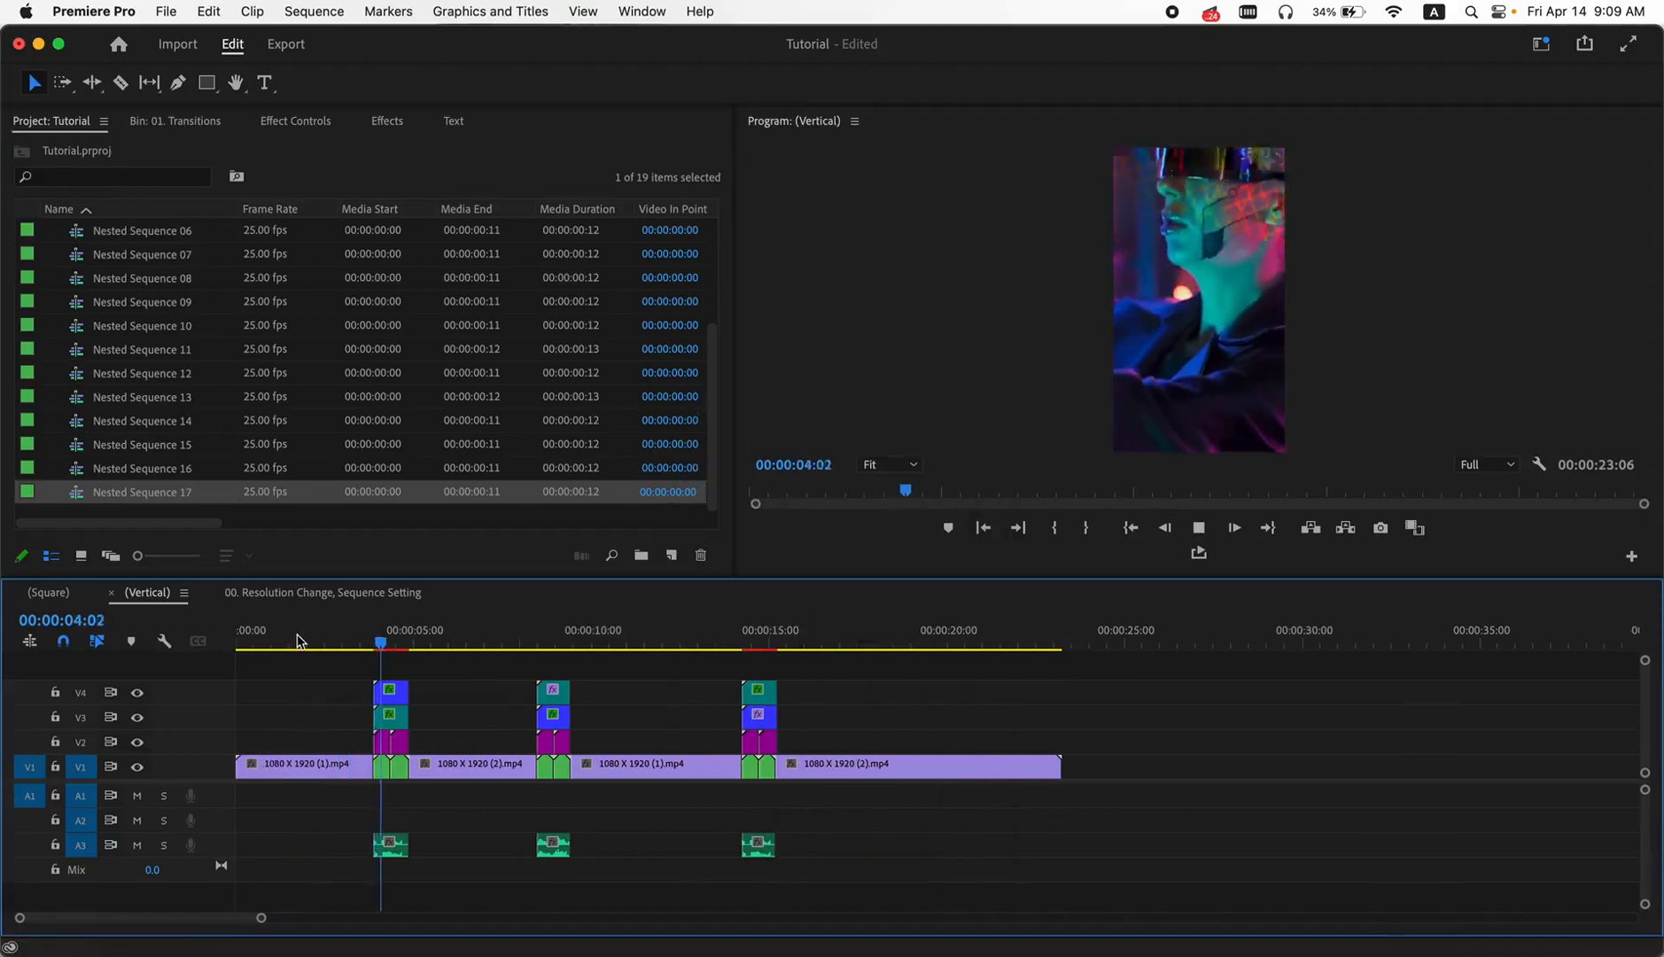
left_click(370, 645)
key("space")
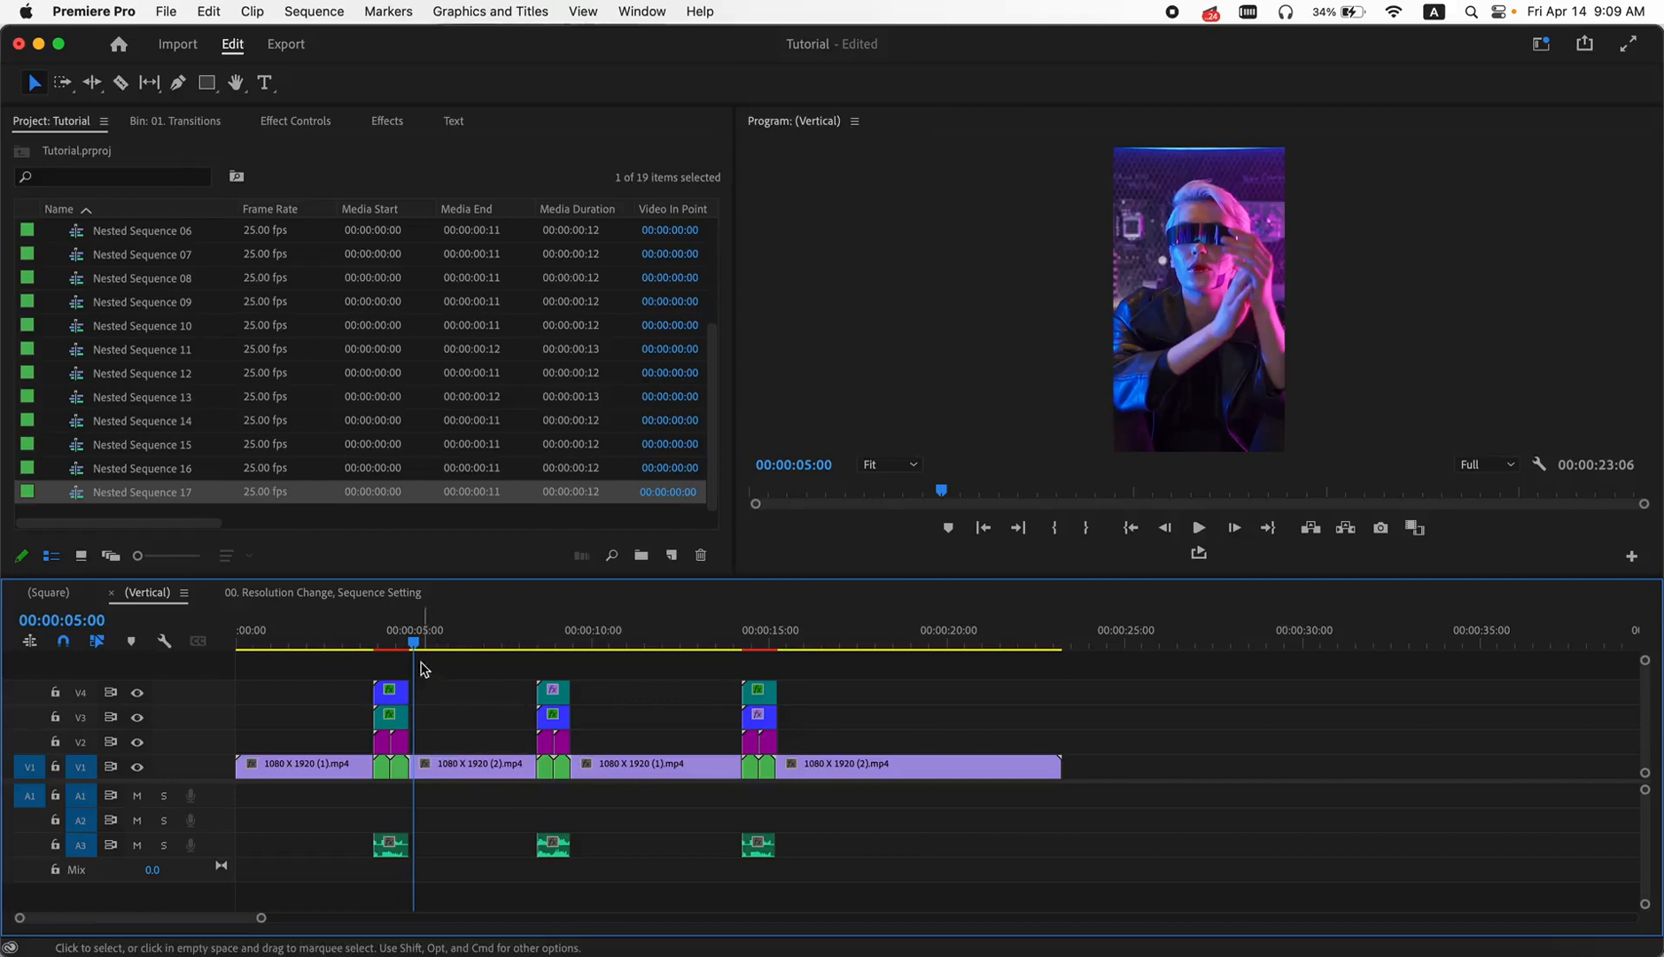
left_click_drag(413, 644, 446, 643)
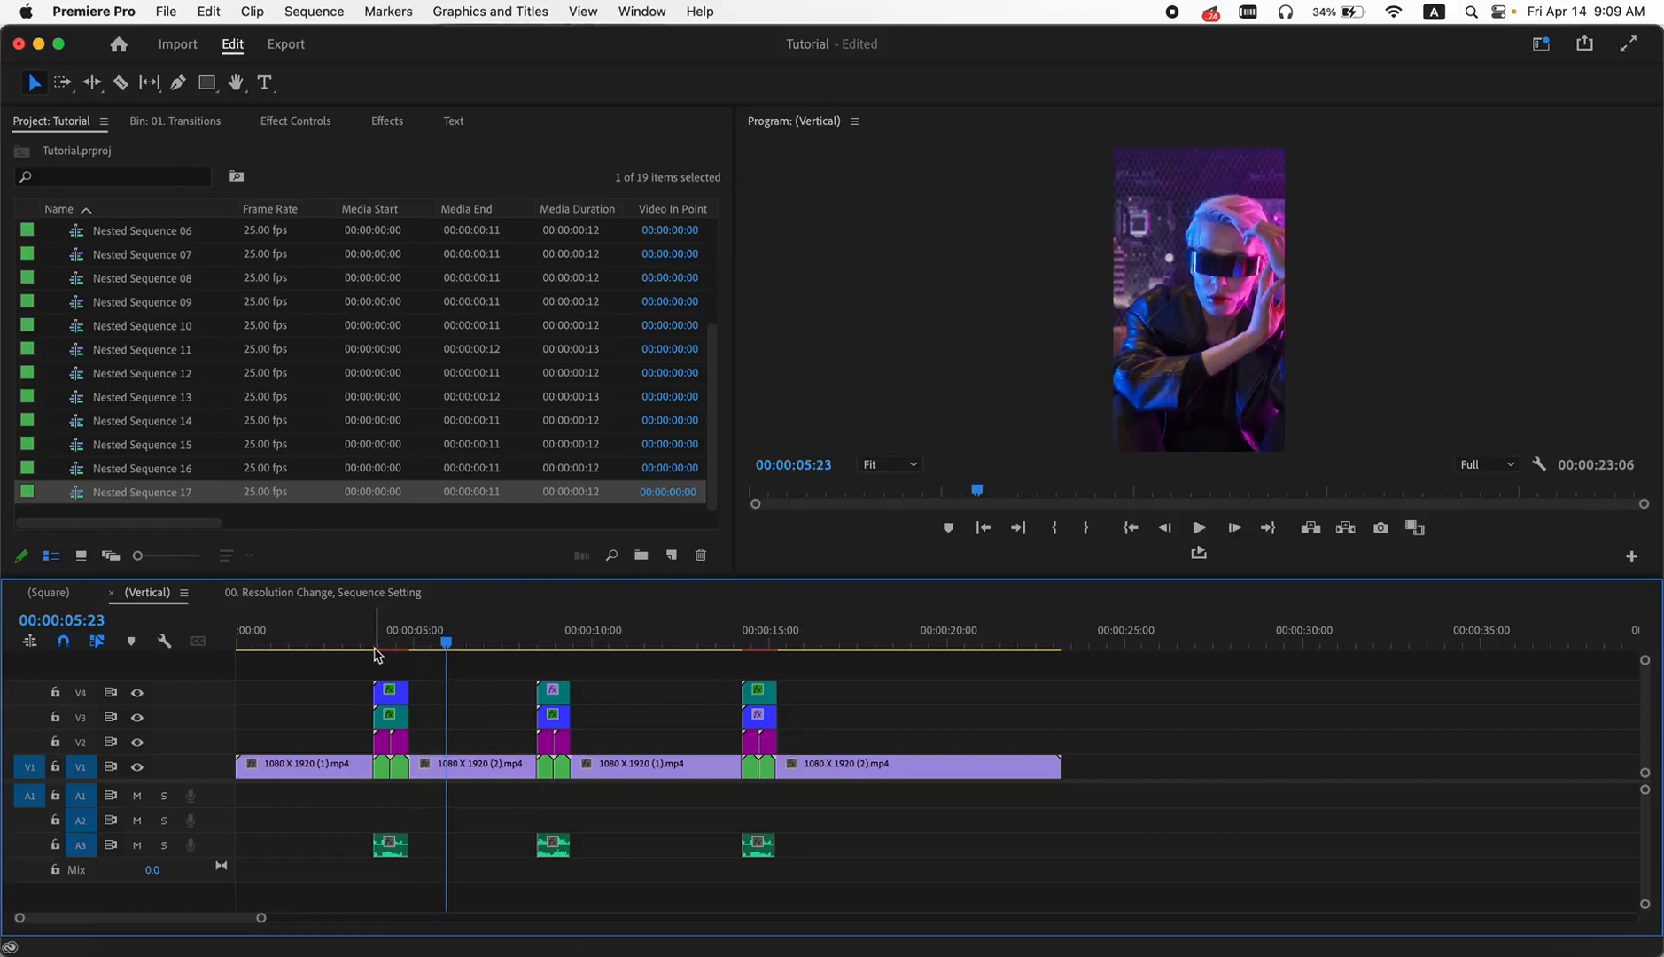
- Open the (Horizontal) sequence from the 1920 X 1080 (Horizontal) bin
scroll(164, 372, "up", 5)
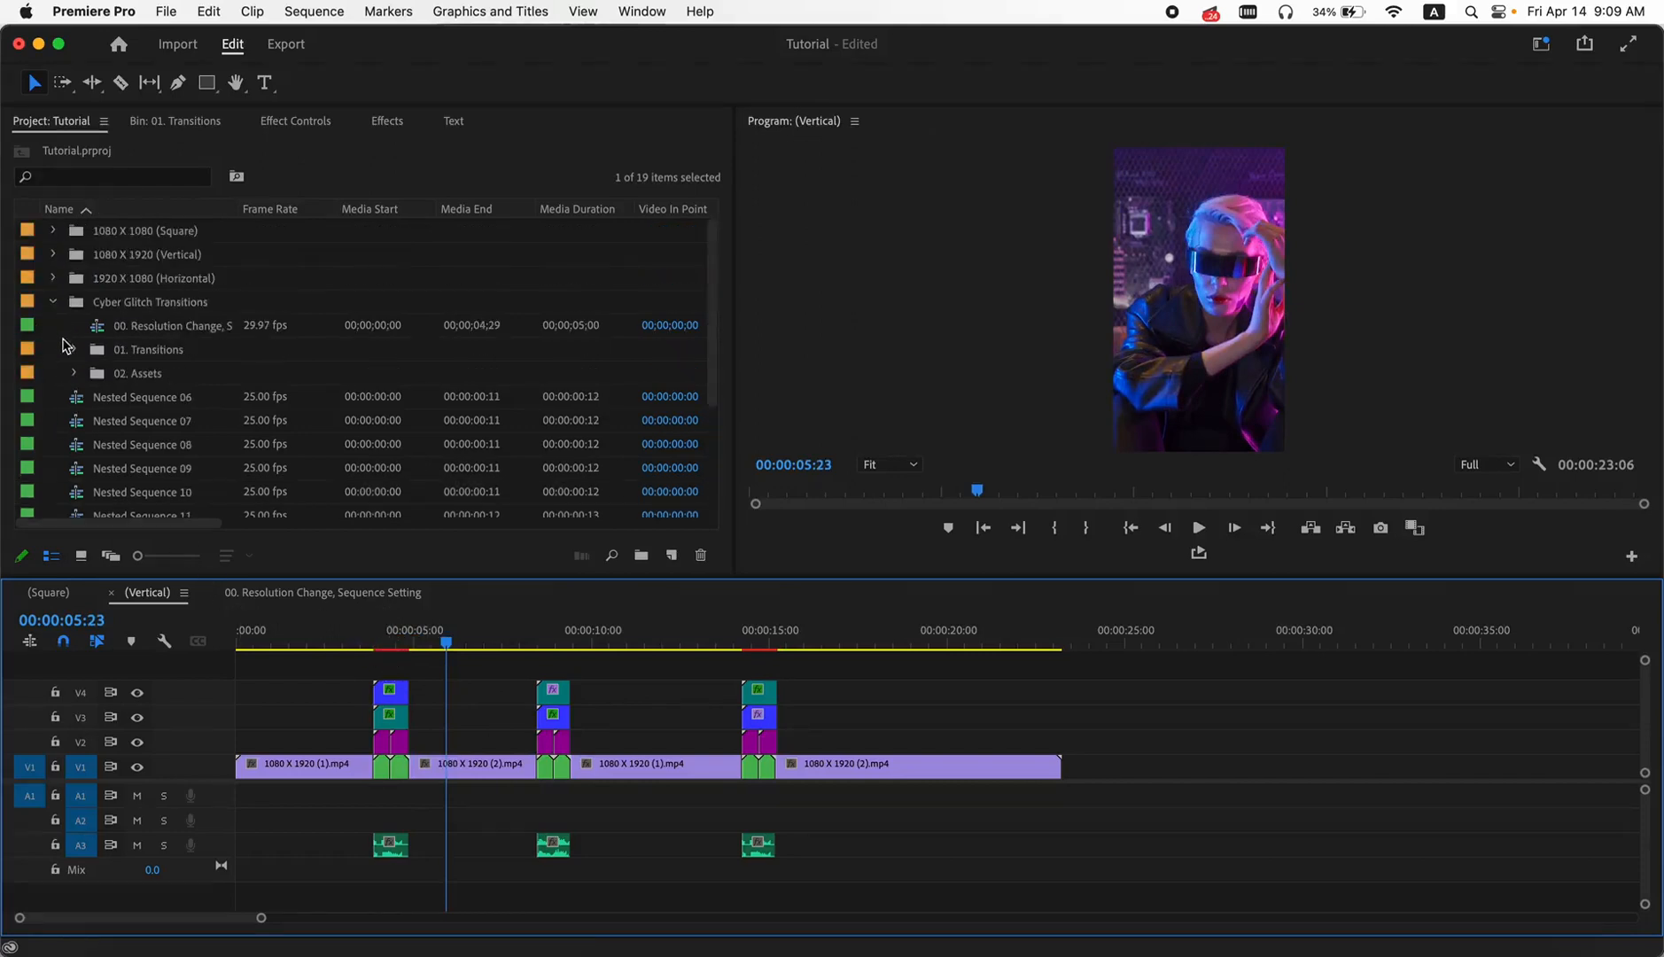
left_click(54, 279)
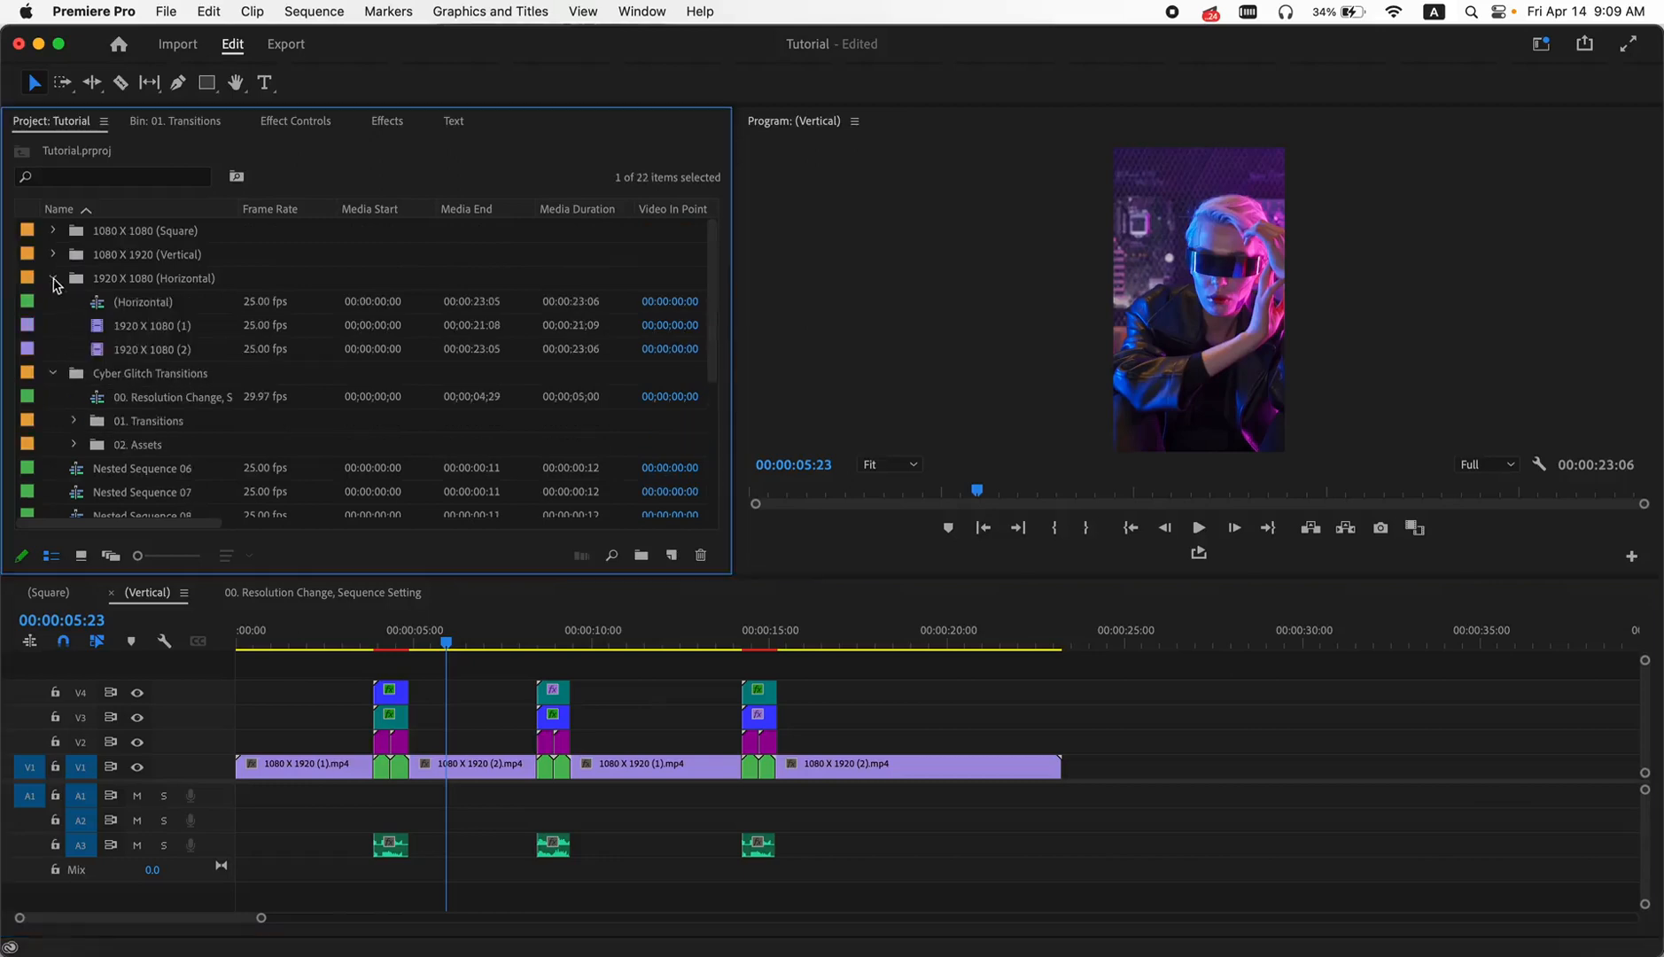
double_click(103, 305)
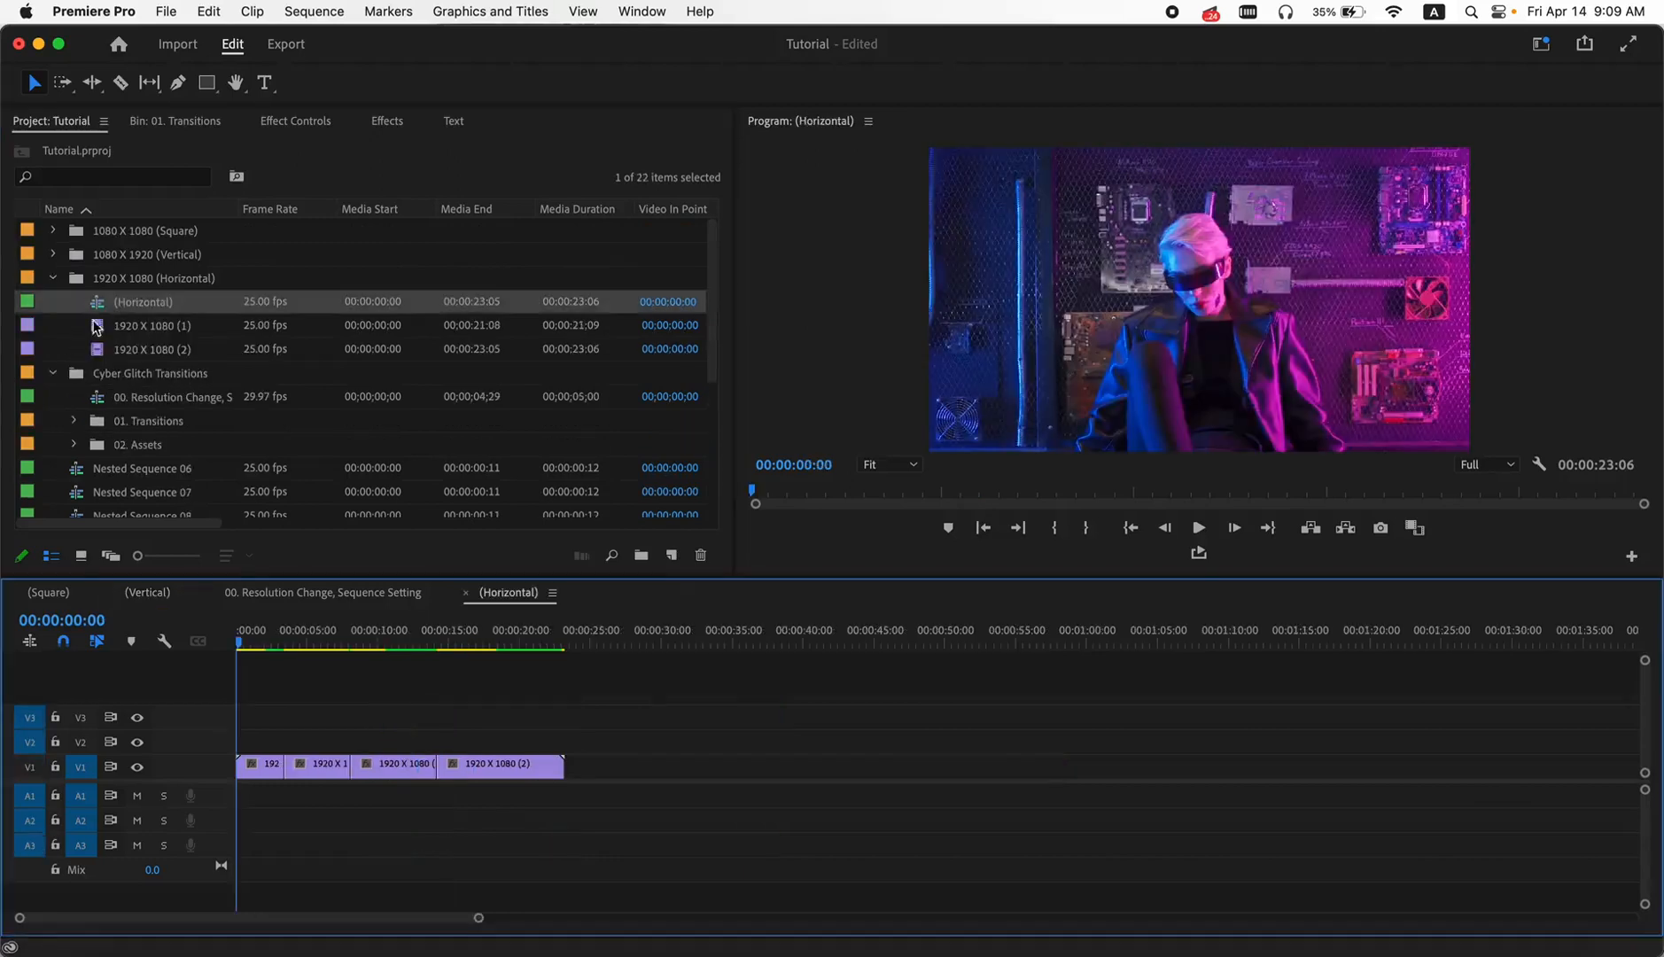
- Place the Cyber Glitch 49 transition over the first cut of the horizontal sequence, starting on track V2
left_click_drag(254, 653, 340, 649)
left_click(53, 278)
left_click(54, 302)
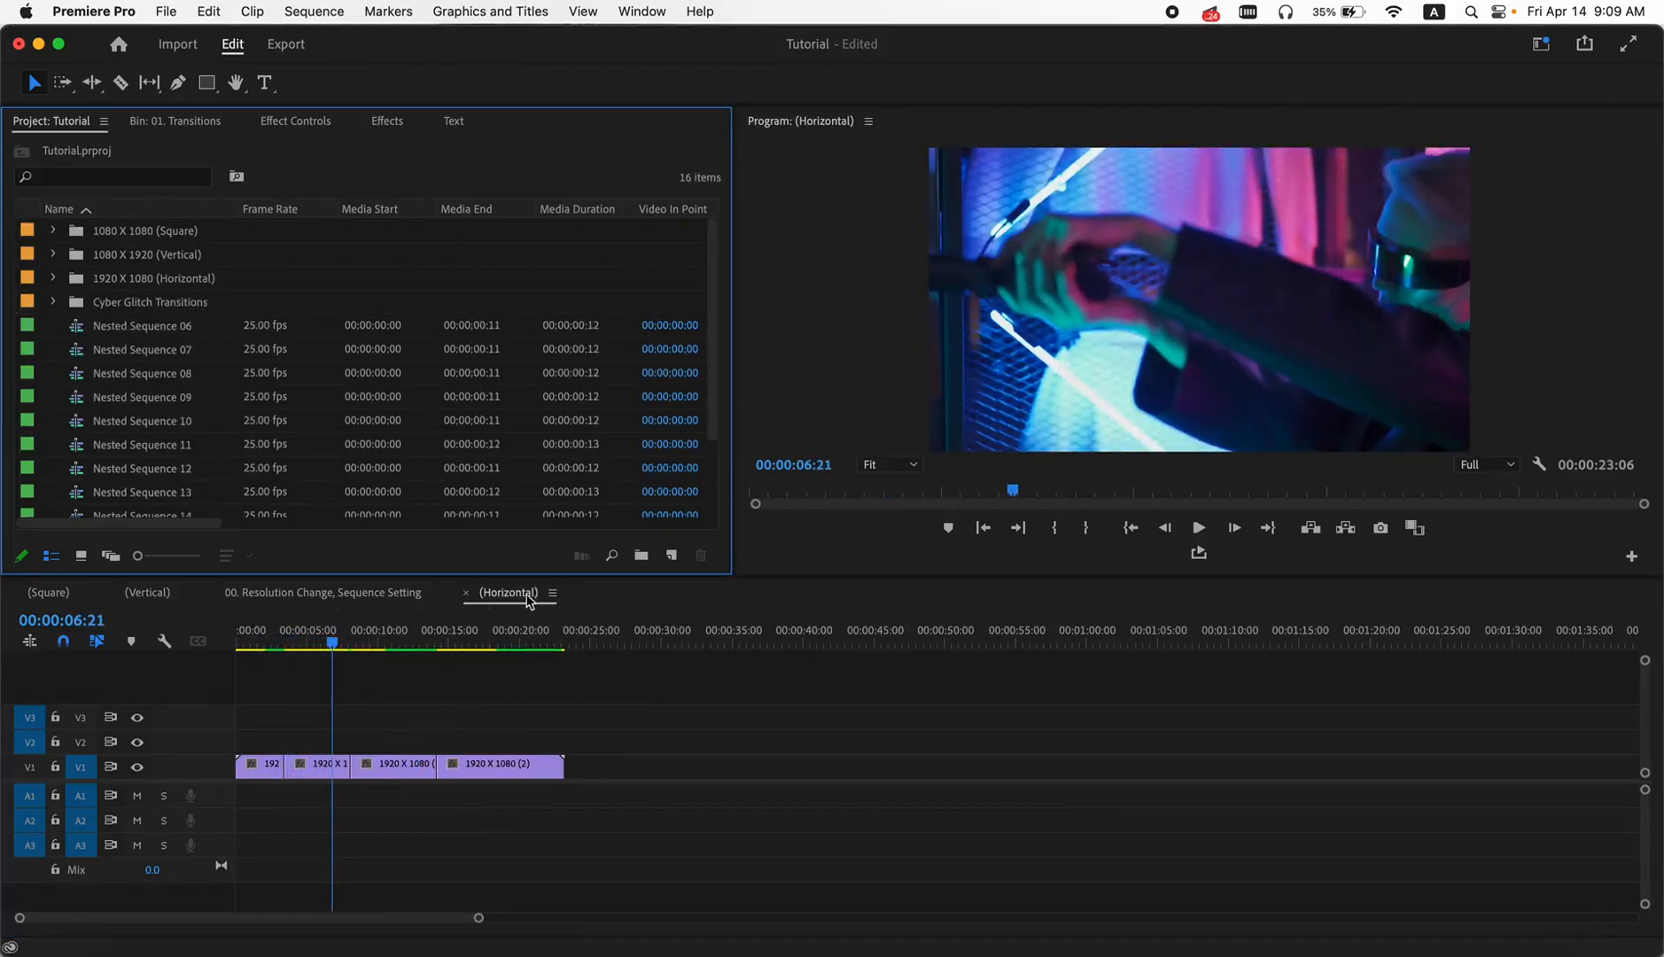
left_click(142, 127)
scroll(324, 456, "down", 5)
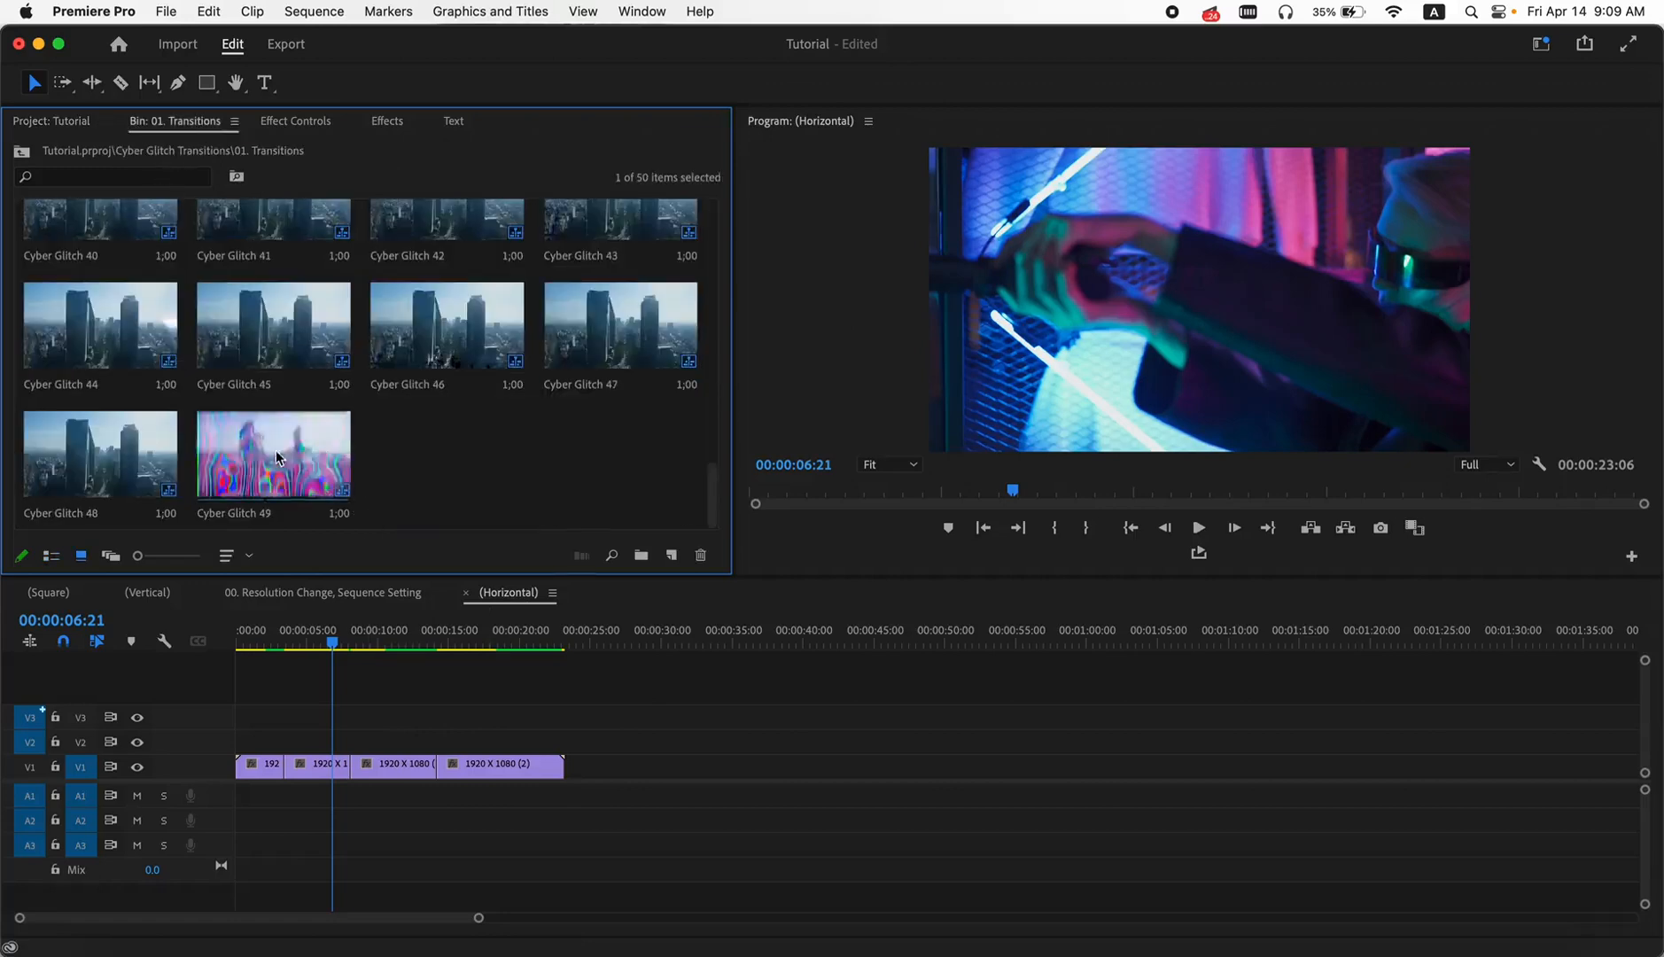
left_click_drag(279, 447, 287, 755)
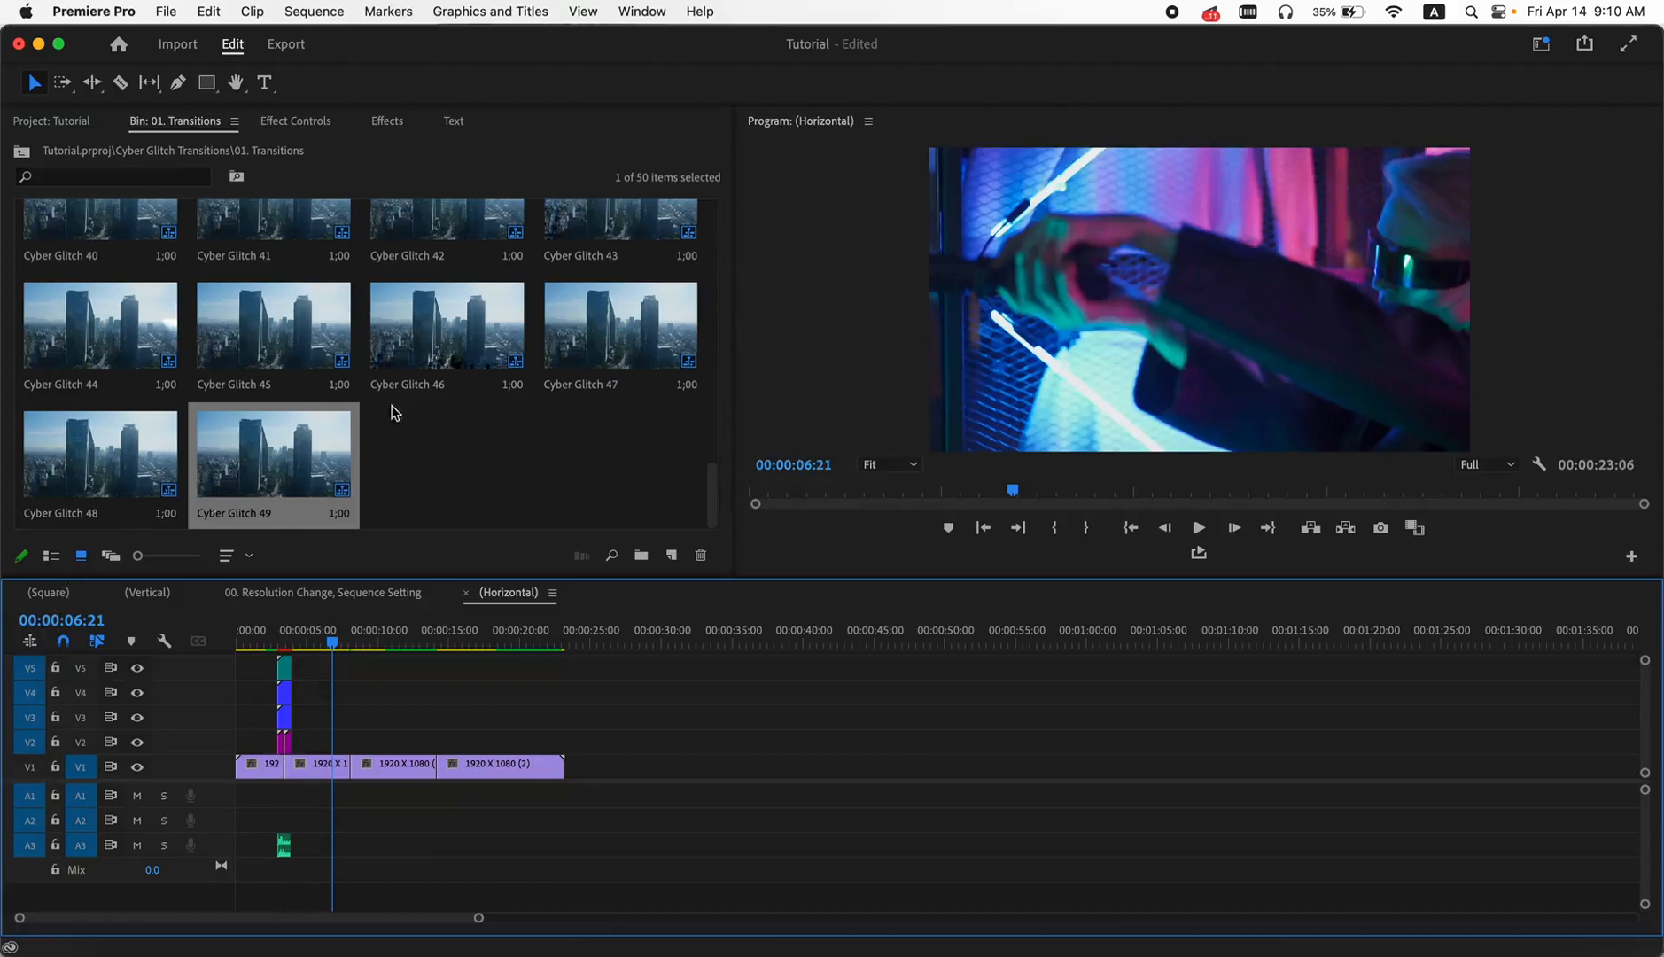
- Place Cyber Glitch 35 over the second cut and Cyber Glitch 38 over the third cut
scroll(425, 394, "up", 3)
left_click_drag(608, 344, 352, 749)
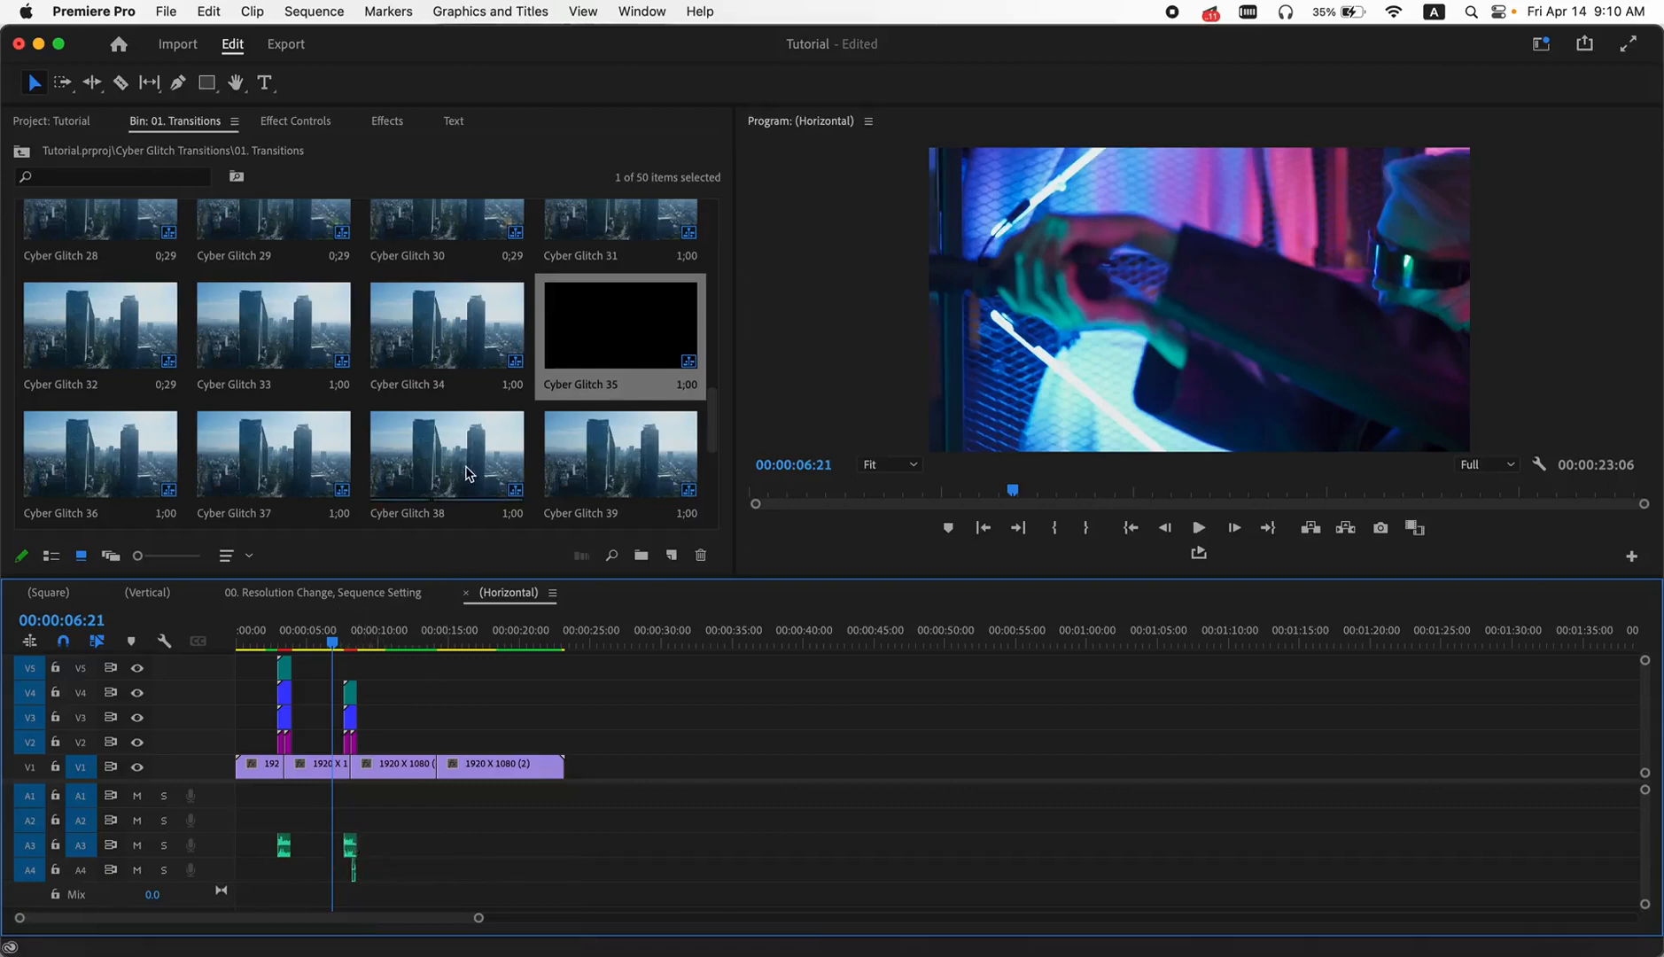
left_click_drag(436, 471, 439, 758)
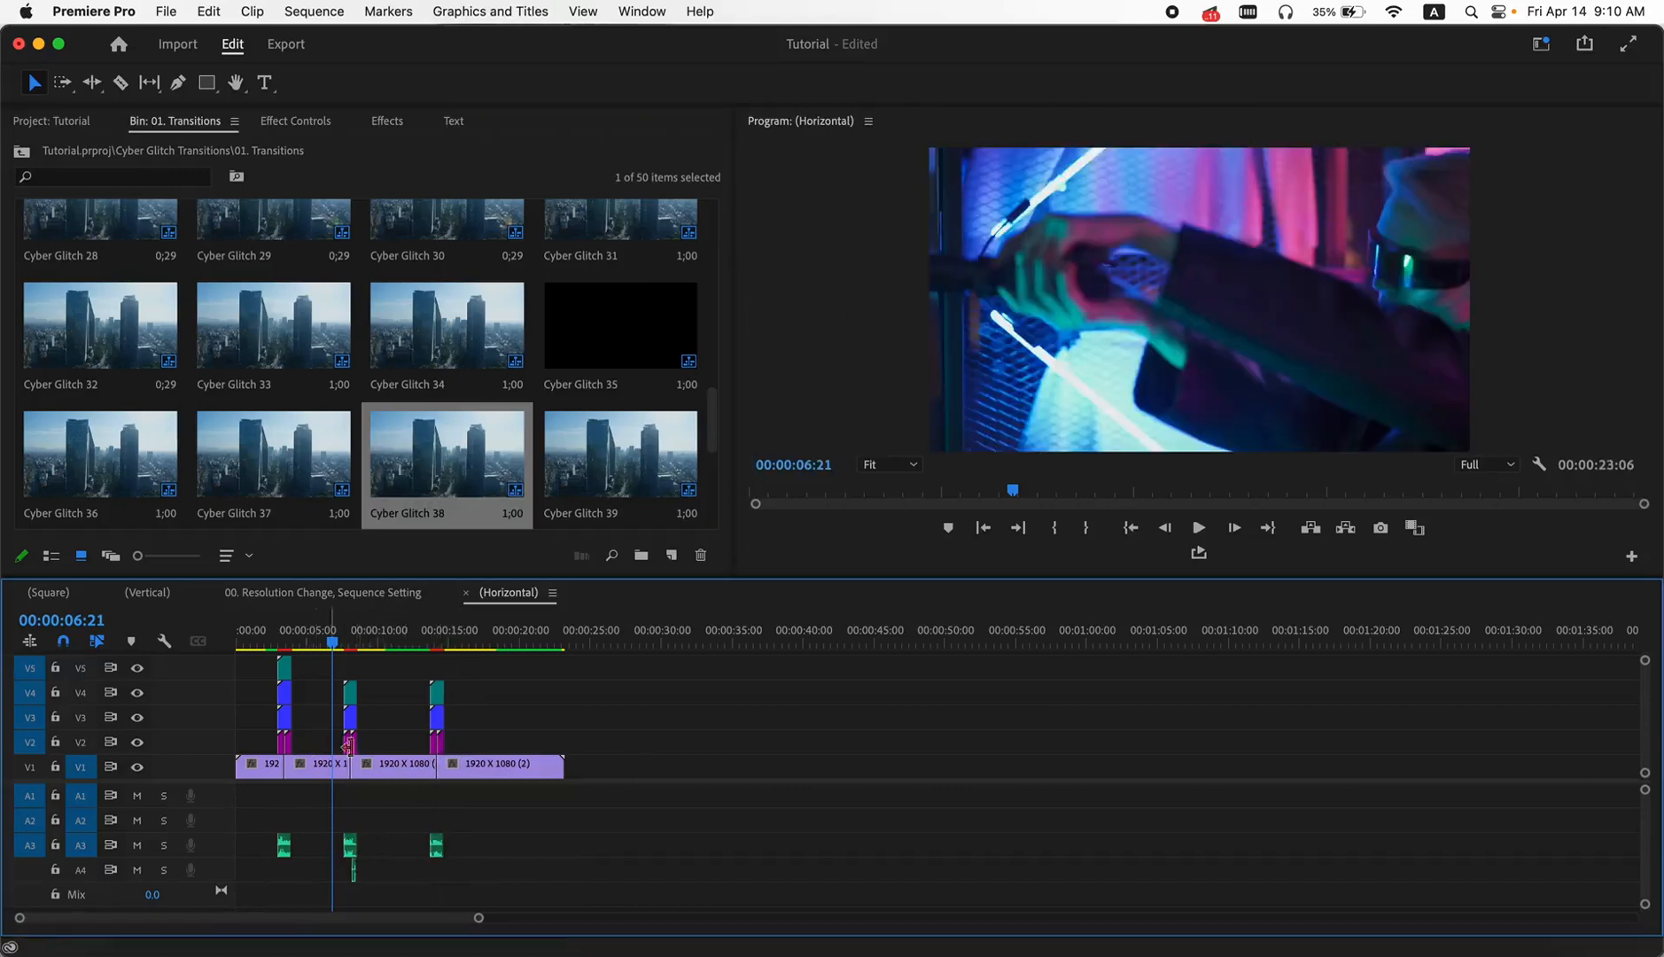
- Scrub through the first transition of the horizontal sequence to check how the glitch effect fills the frame
key("=")
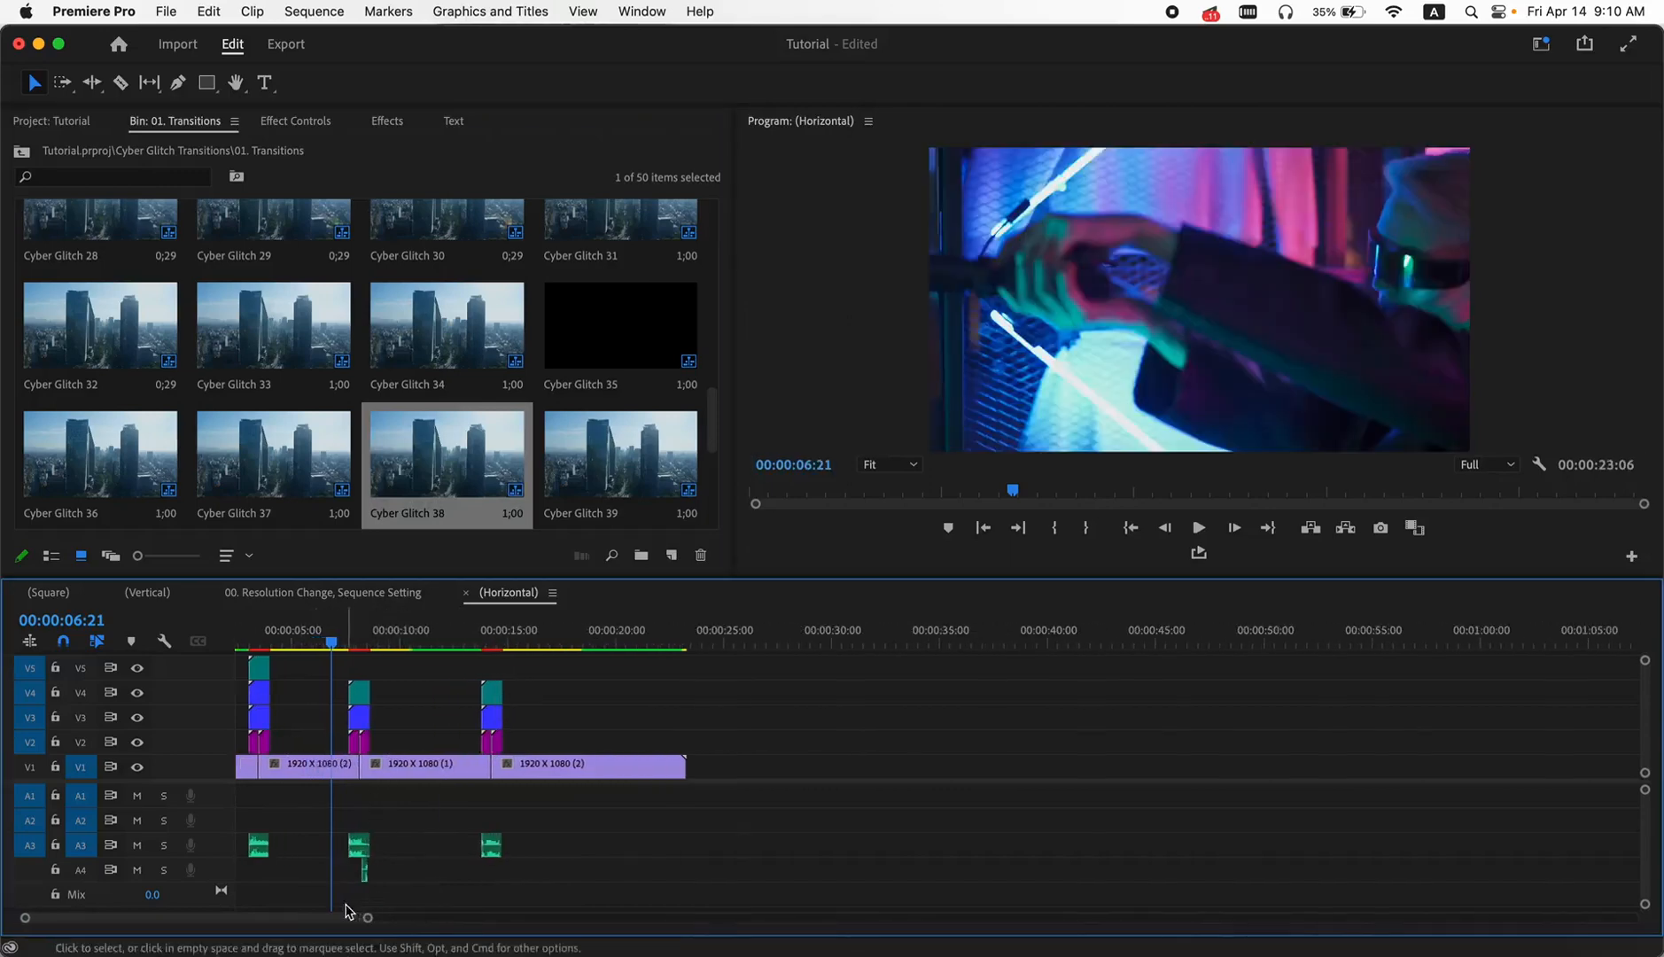
left_click_drag(344, 918, 329, 919)
left_click_drag(350, 639, 312, 640)
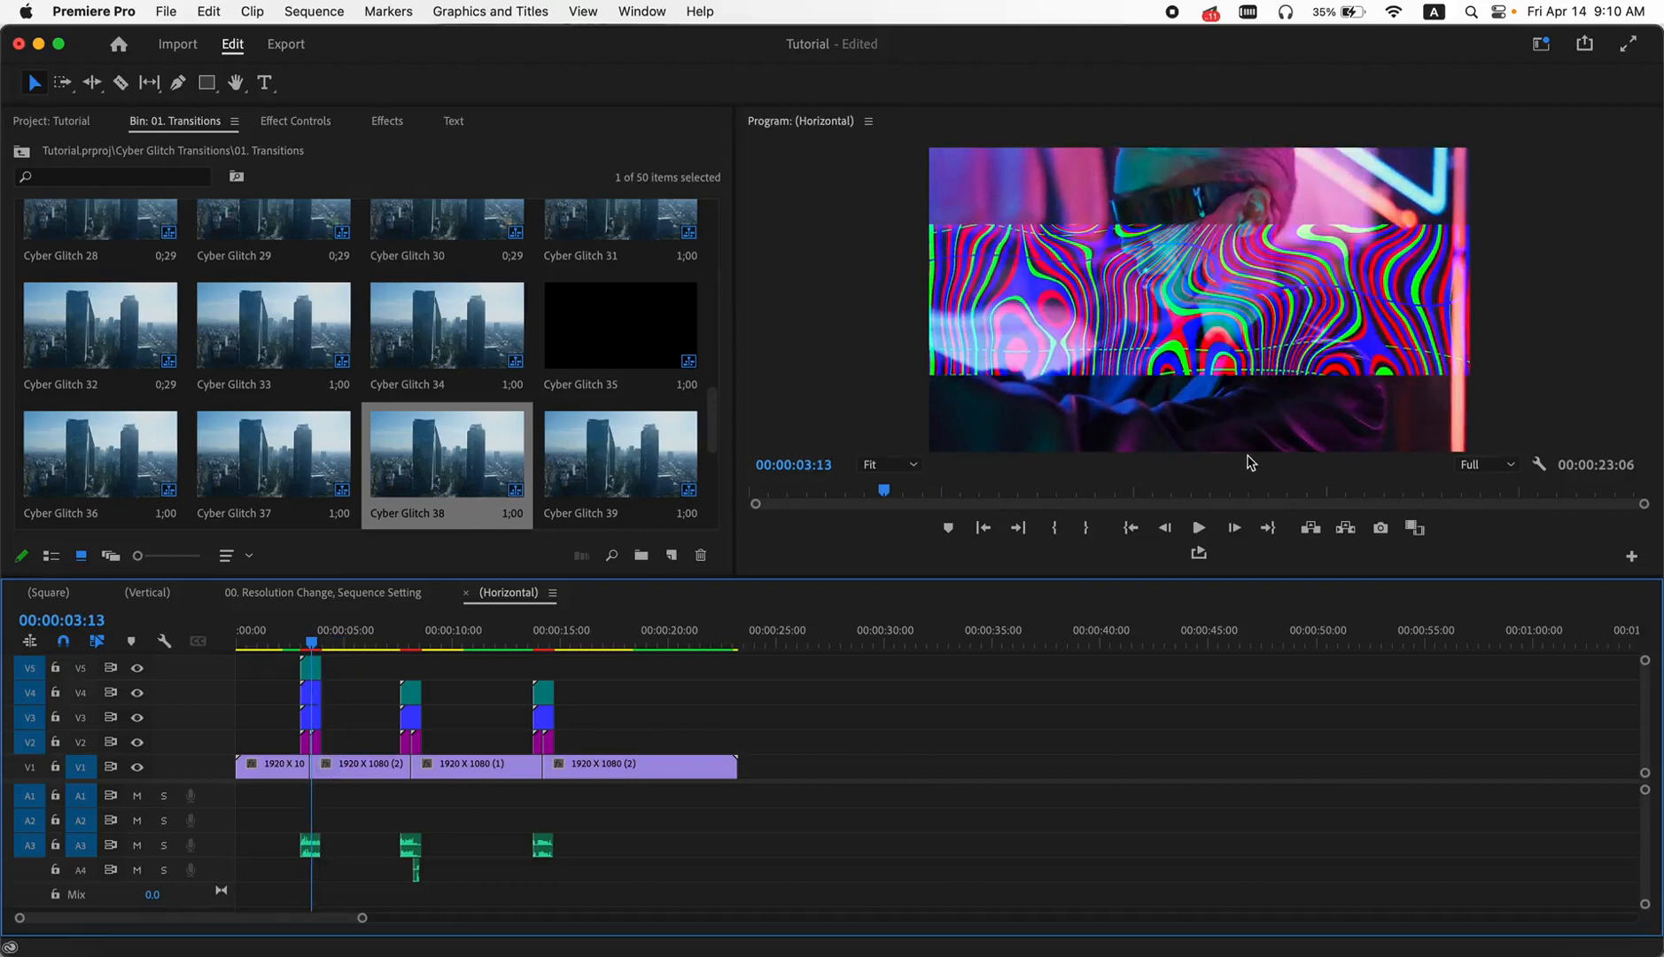
scroll(307, 675, "up", 5)
left_click_drag(326, 640, 320, 640)
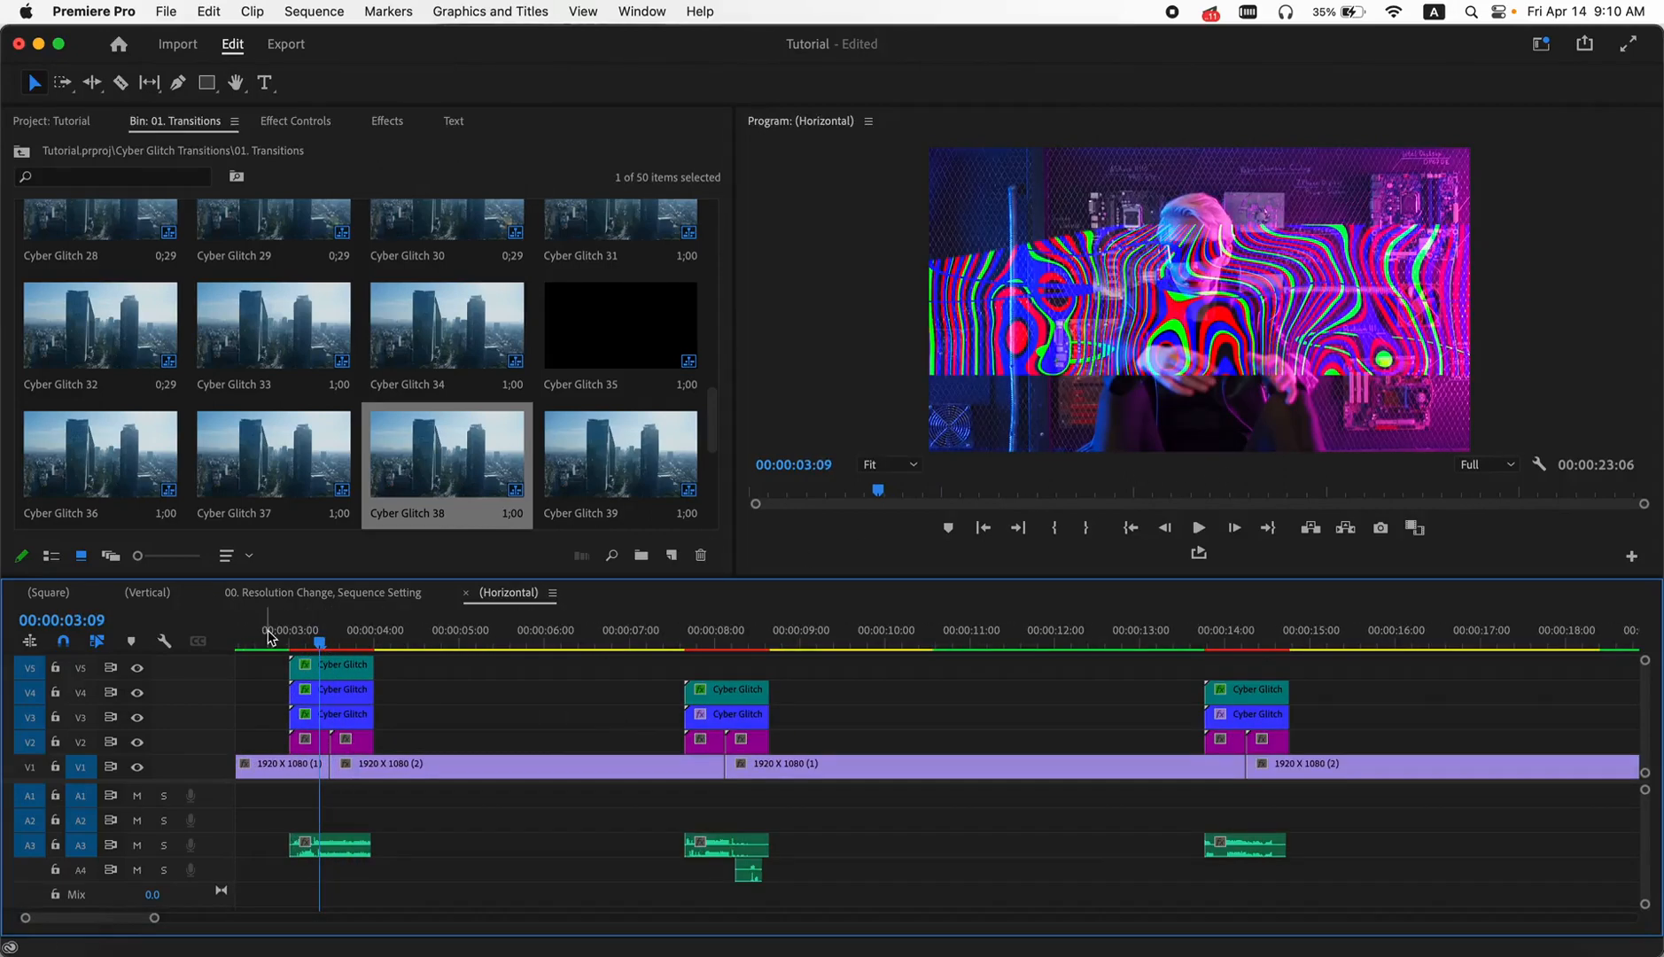
- Set the frame size of the 00. Resolution Change, Sequence Setting sequence to 1920 horizontal by 1080 vertical
left_click(53, 124)
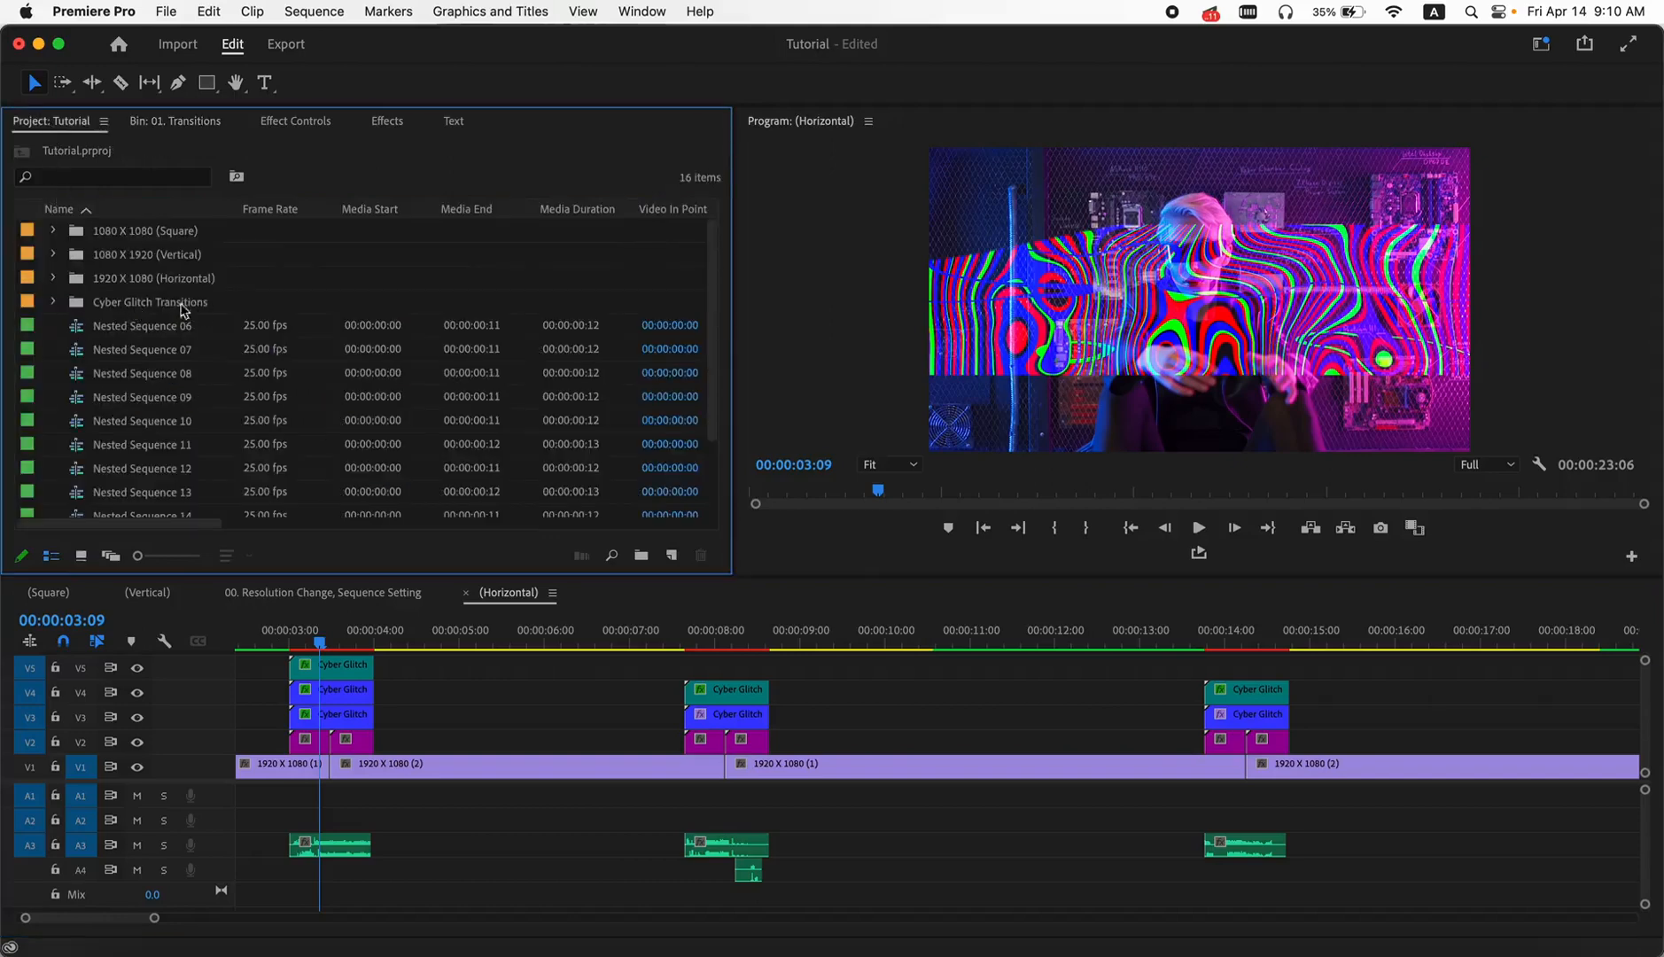
left_click(53, 303)
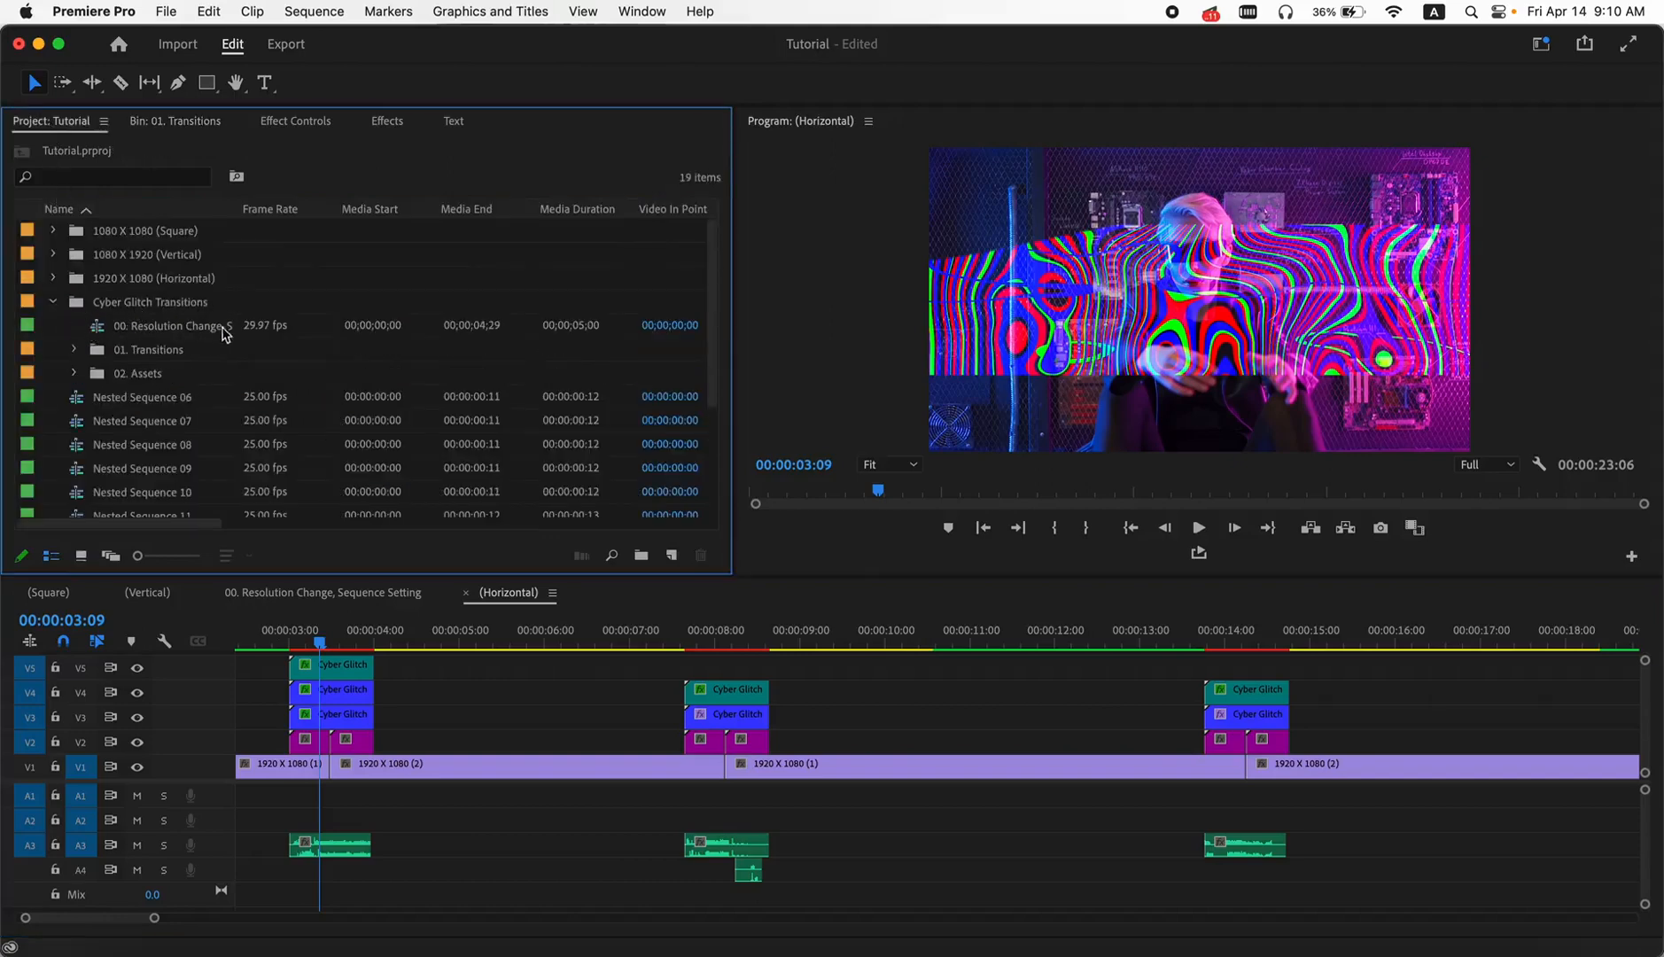
double_click(105, 330)
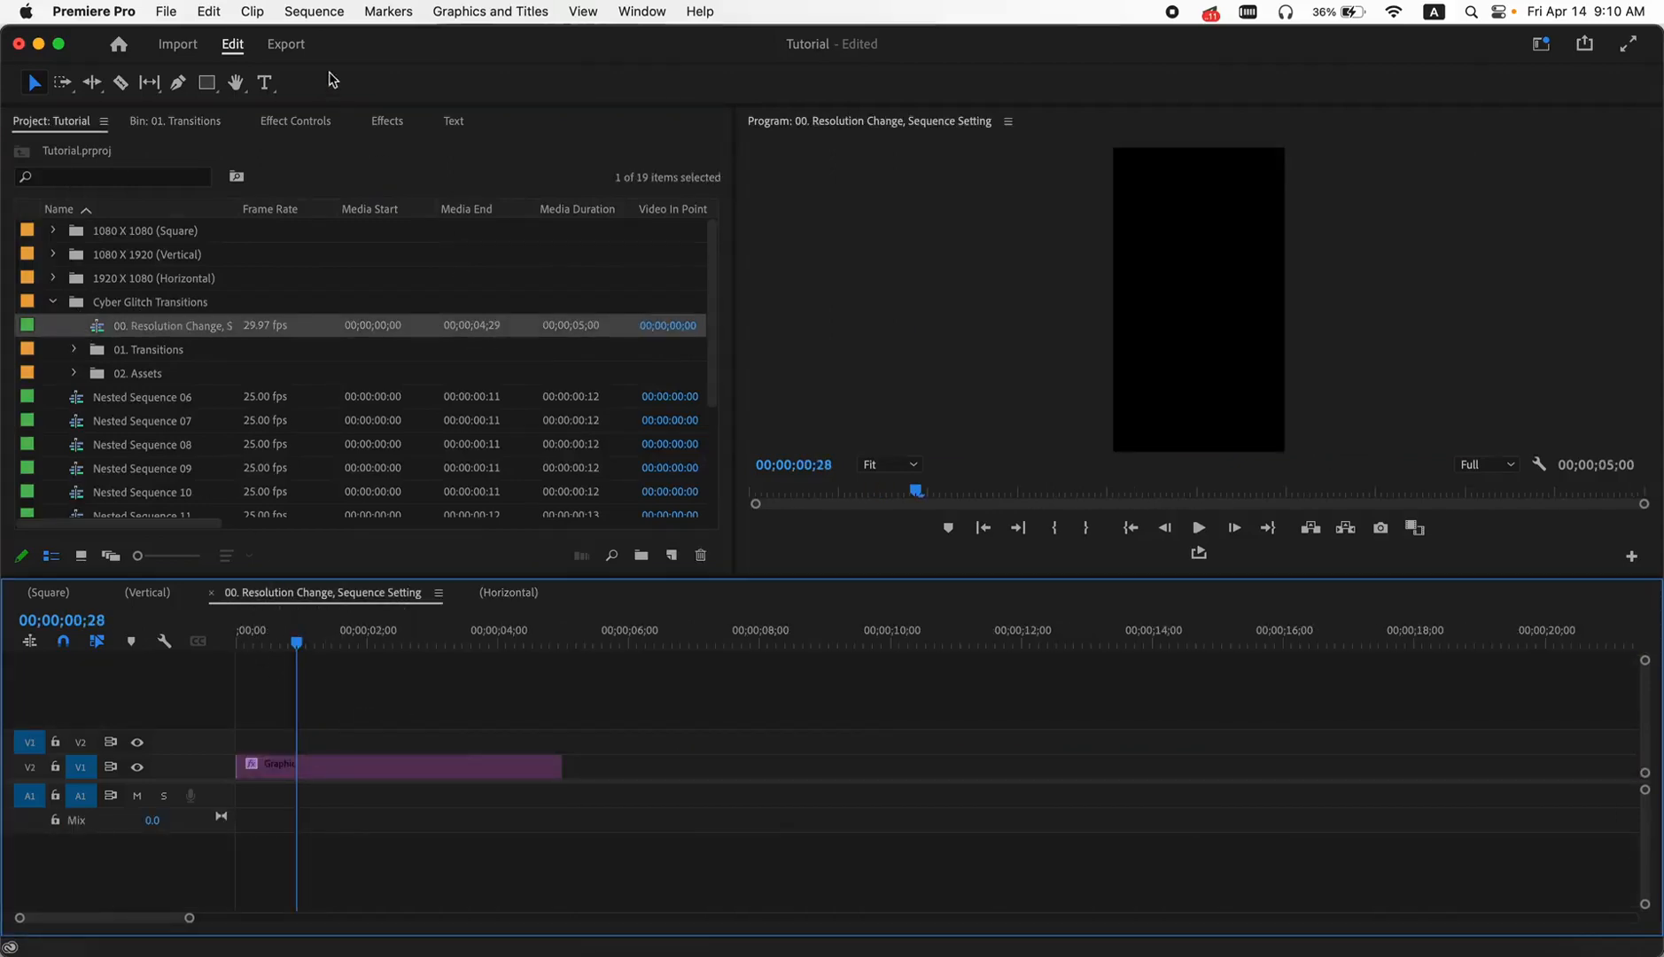
left_click(334, 24)
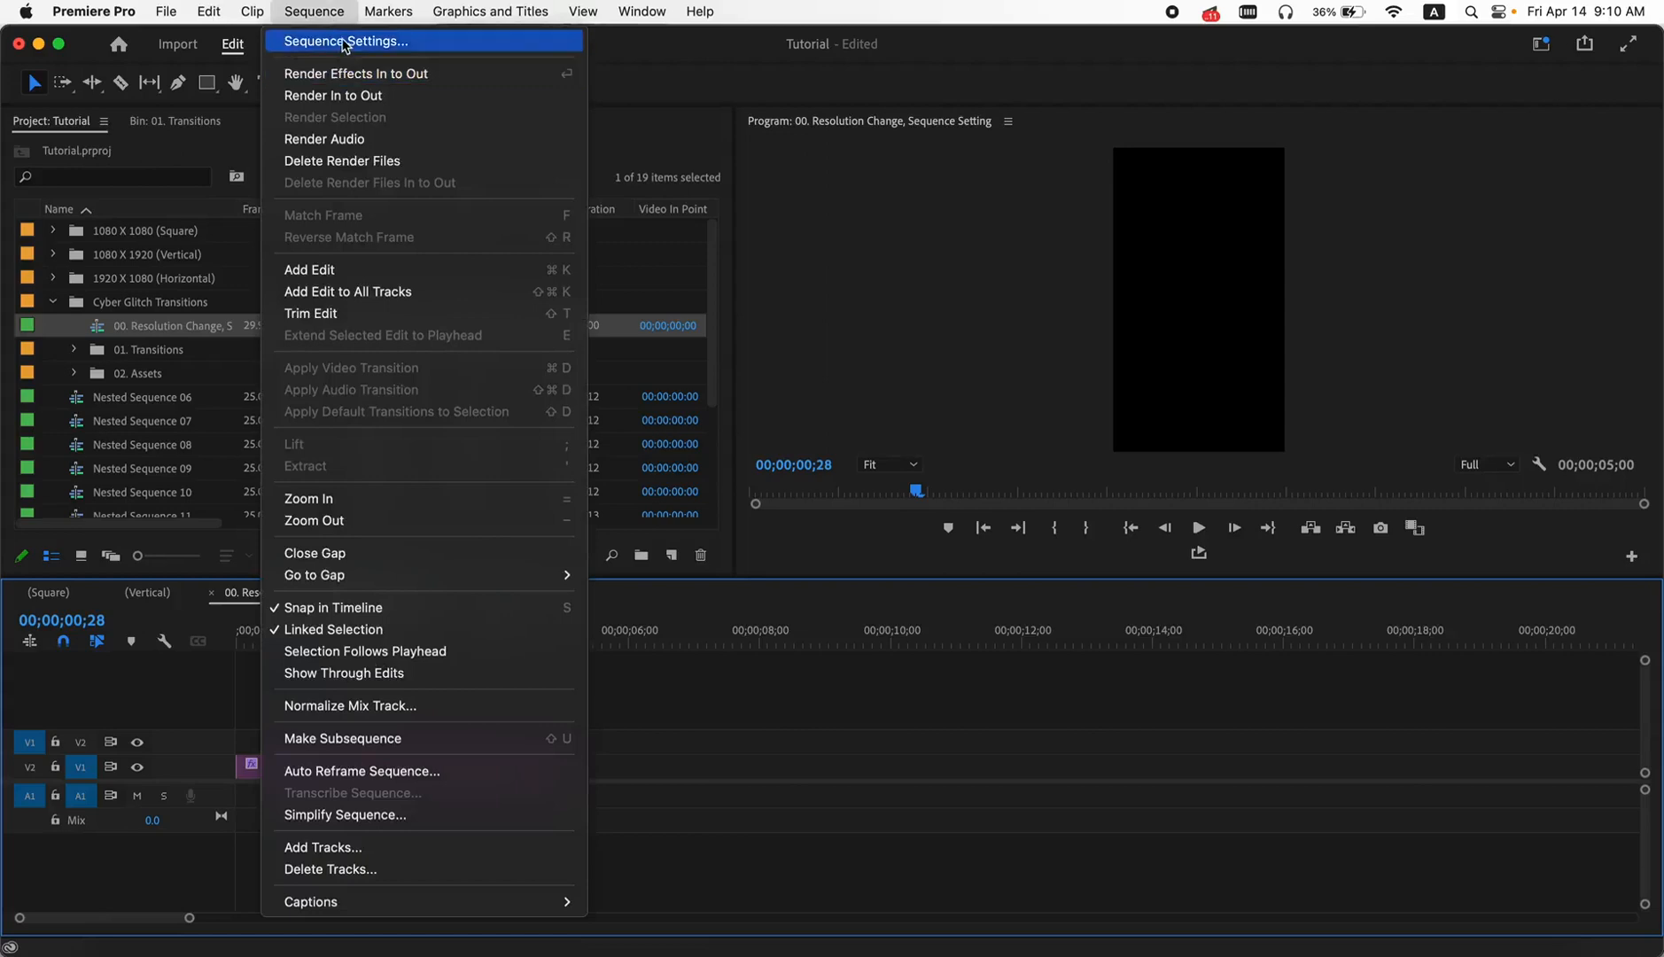
left_click(344, 45)
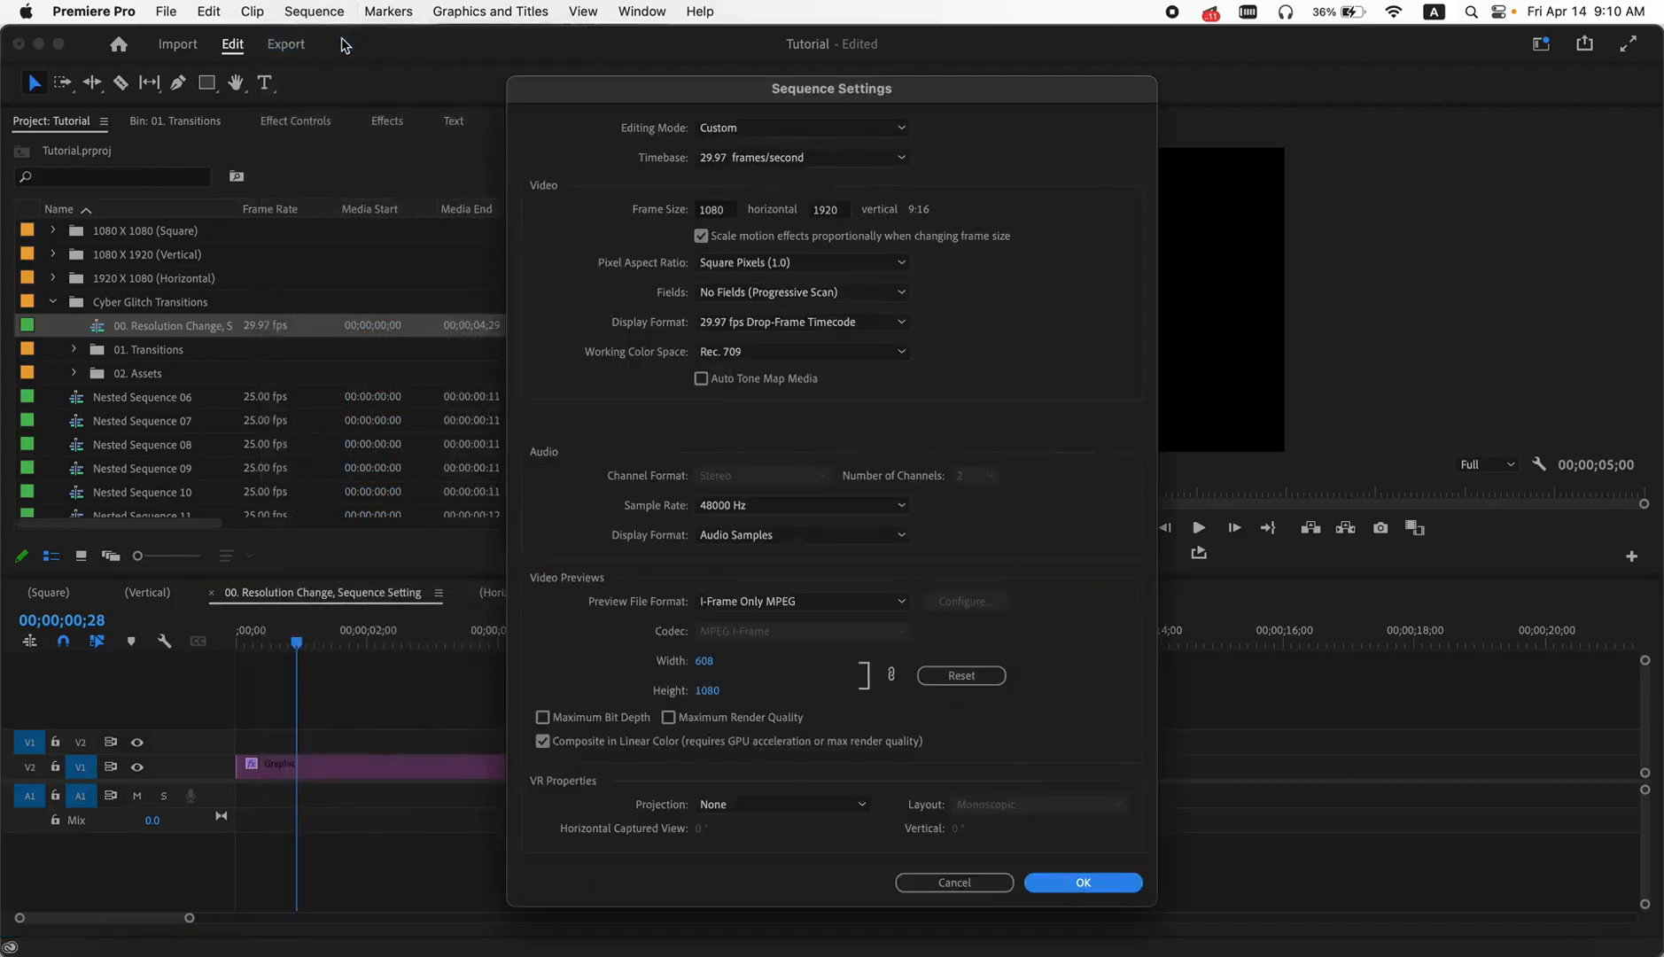
double_click(716, 210)
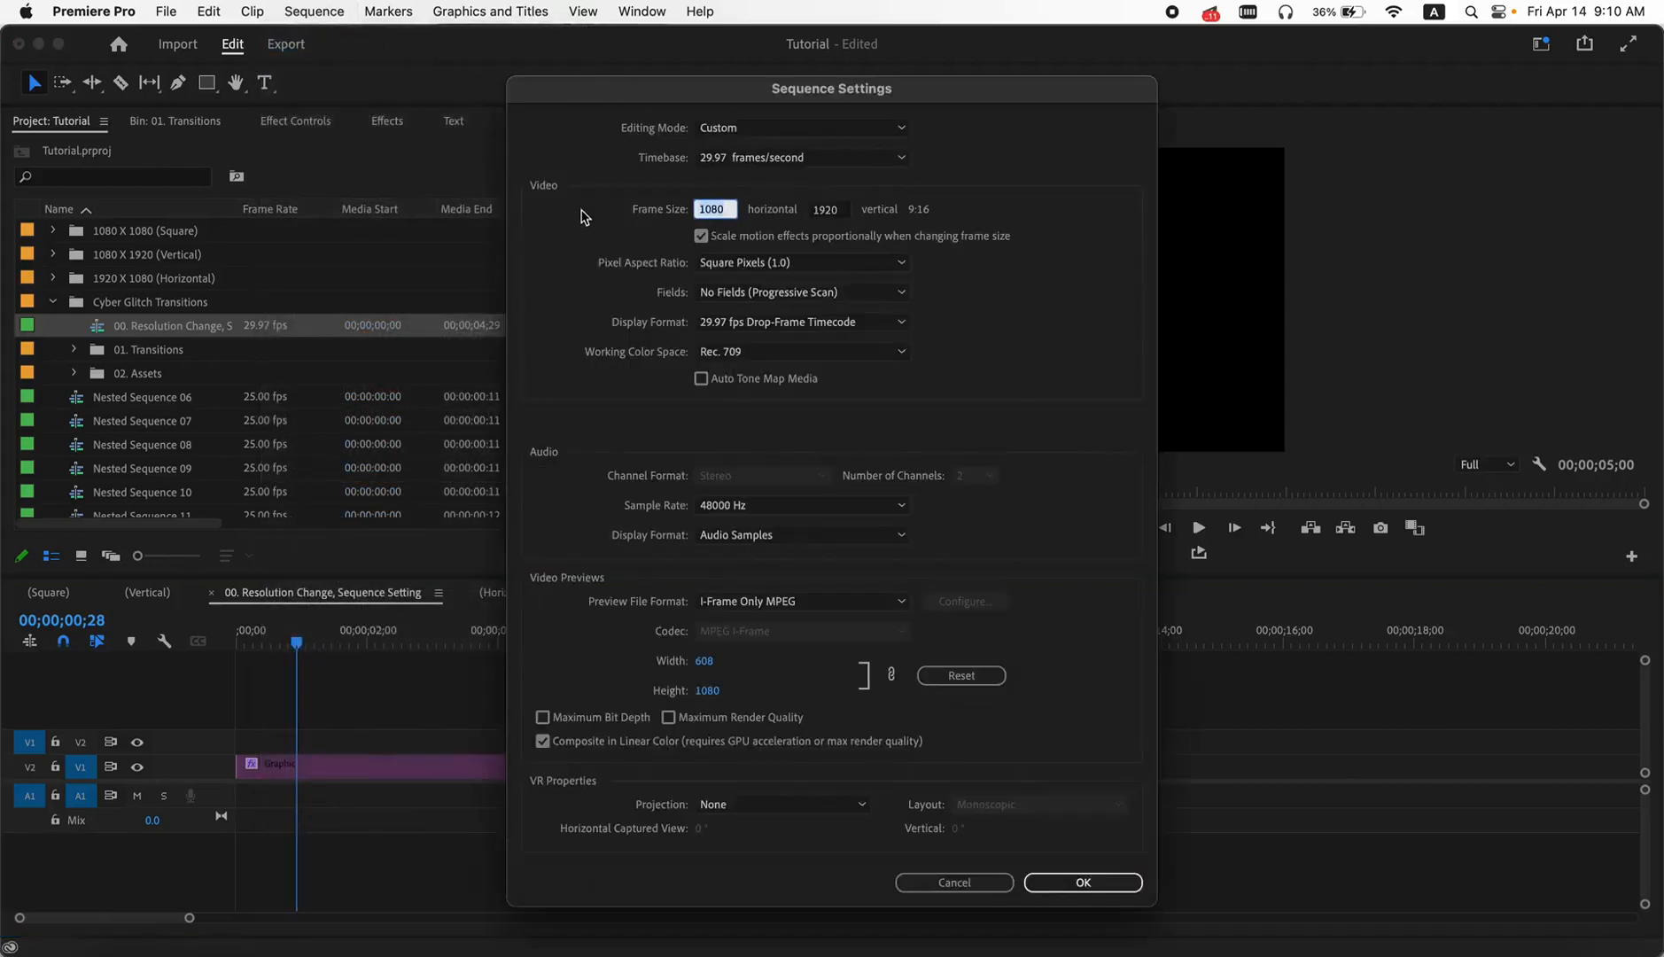
key("Tab")
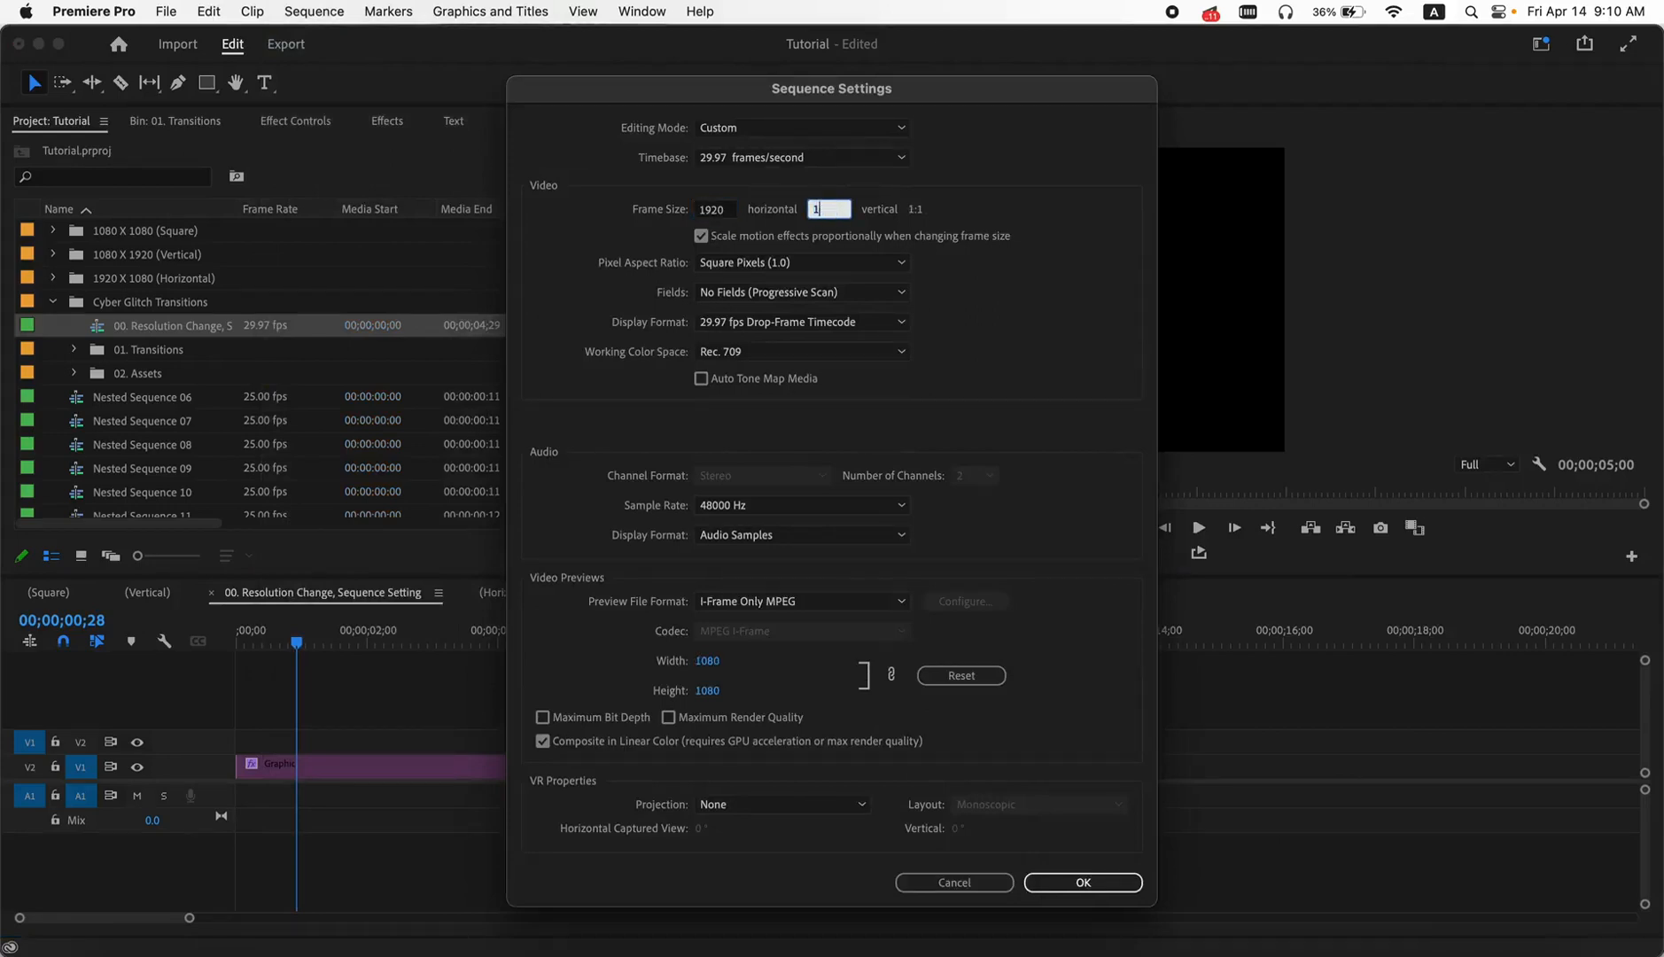
key("Return")
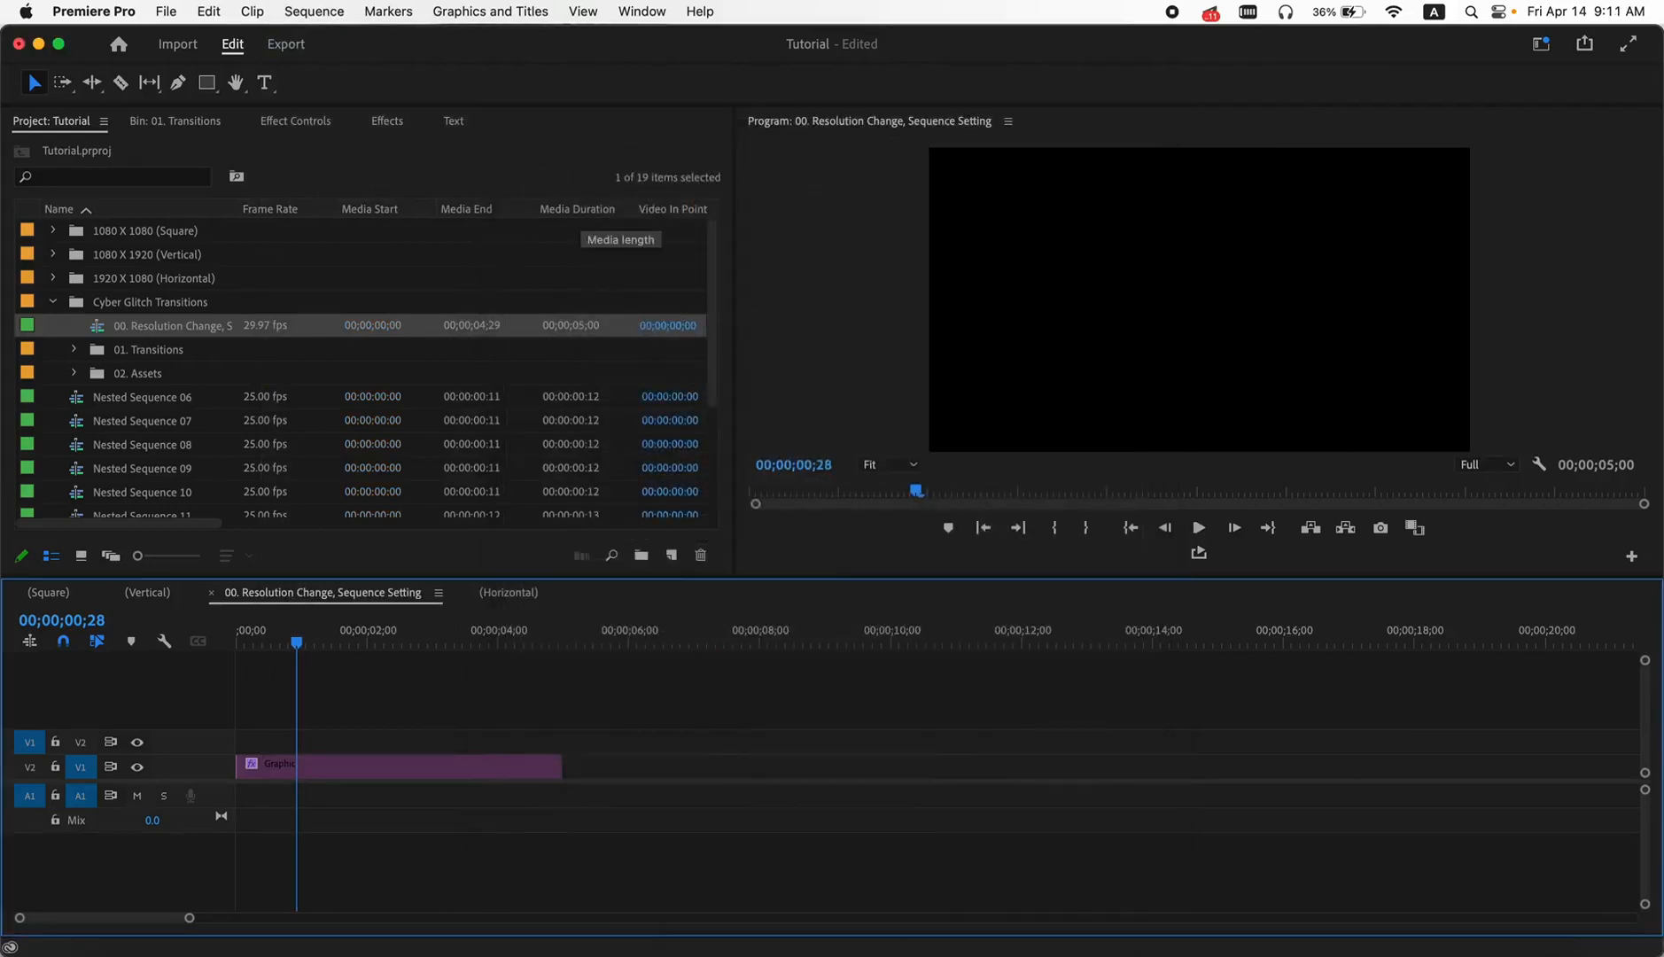
- Split the V1 clips of the (Horizontal) sequence at the start and end of each of the three transitions
left_click(502, 599)
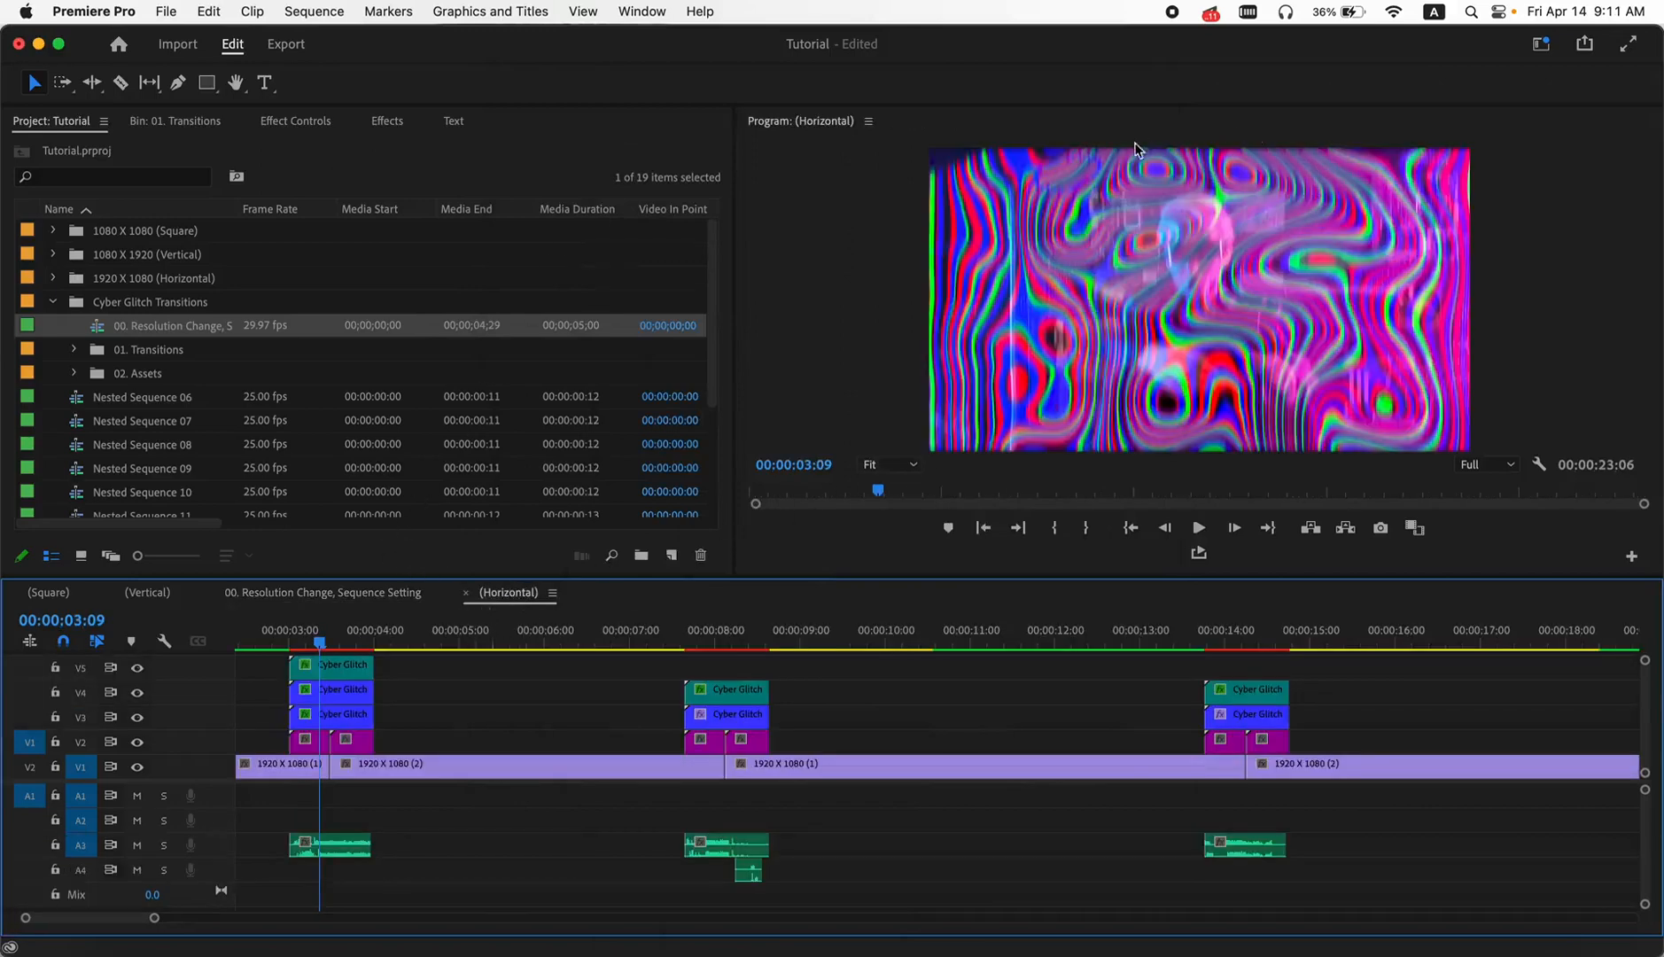
left_click_drag(318, 640, 310, 642)
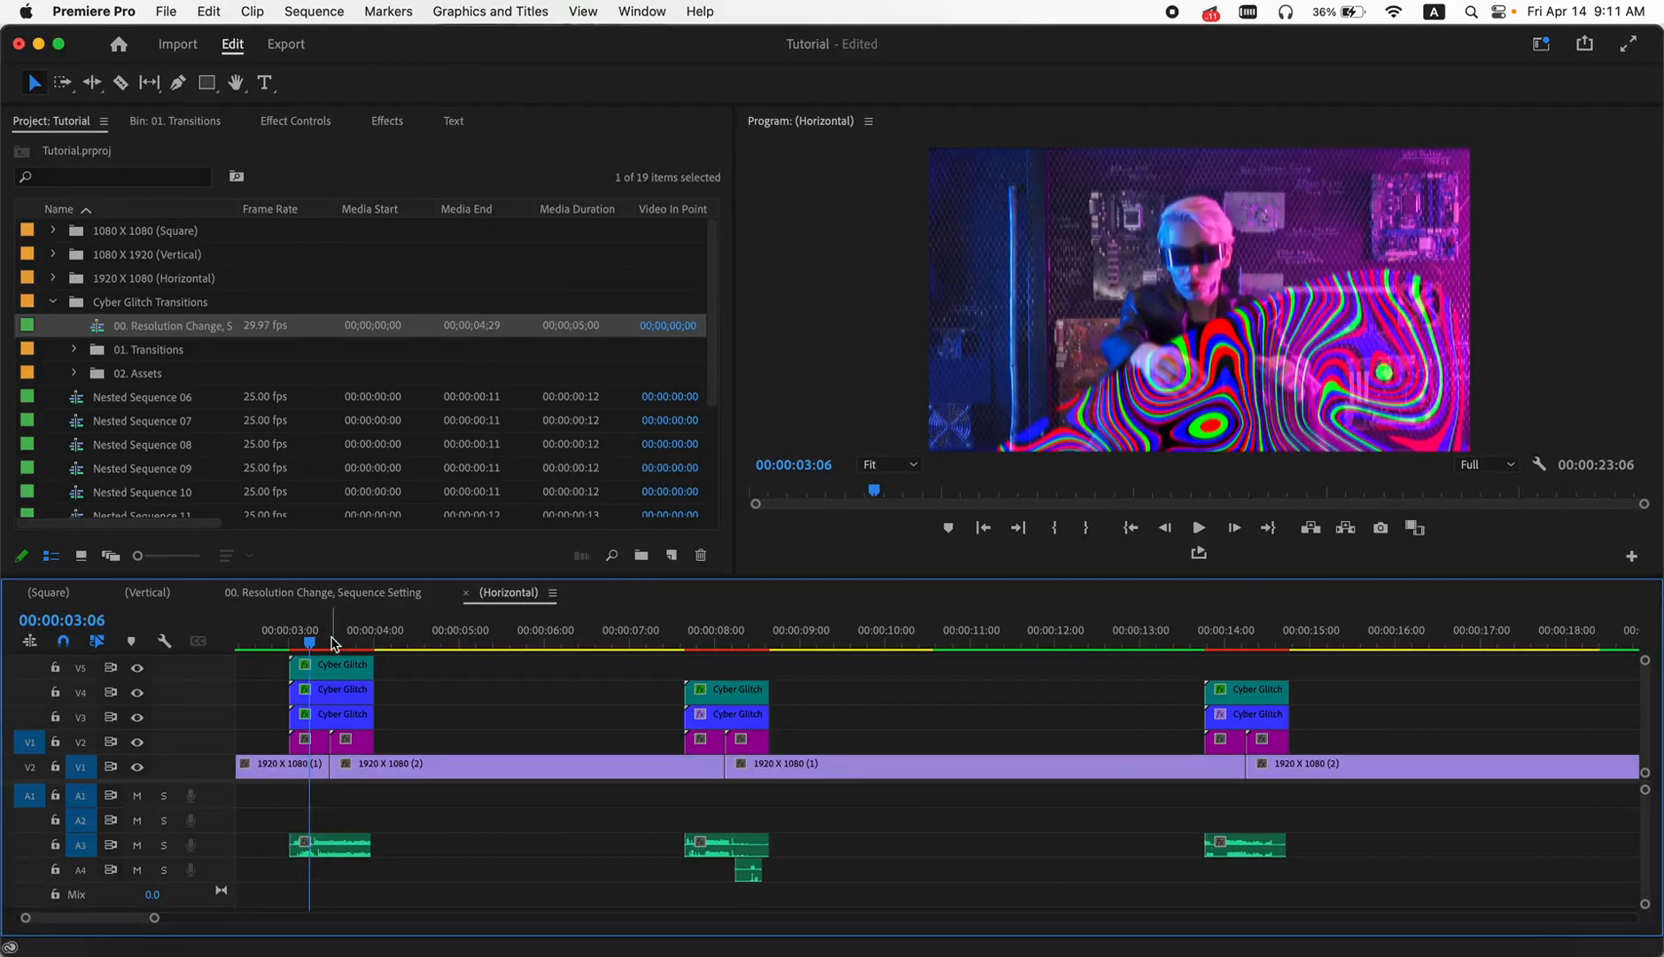
left_click(121, 82)
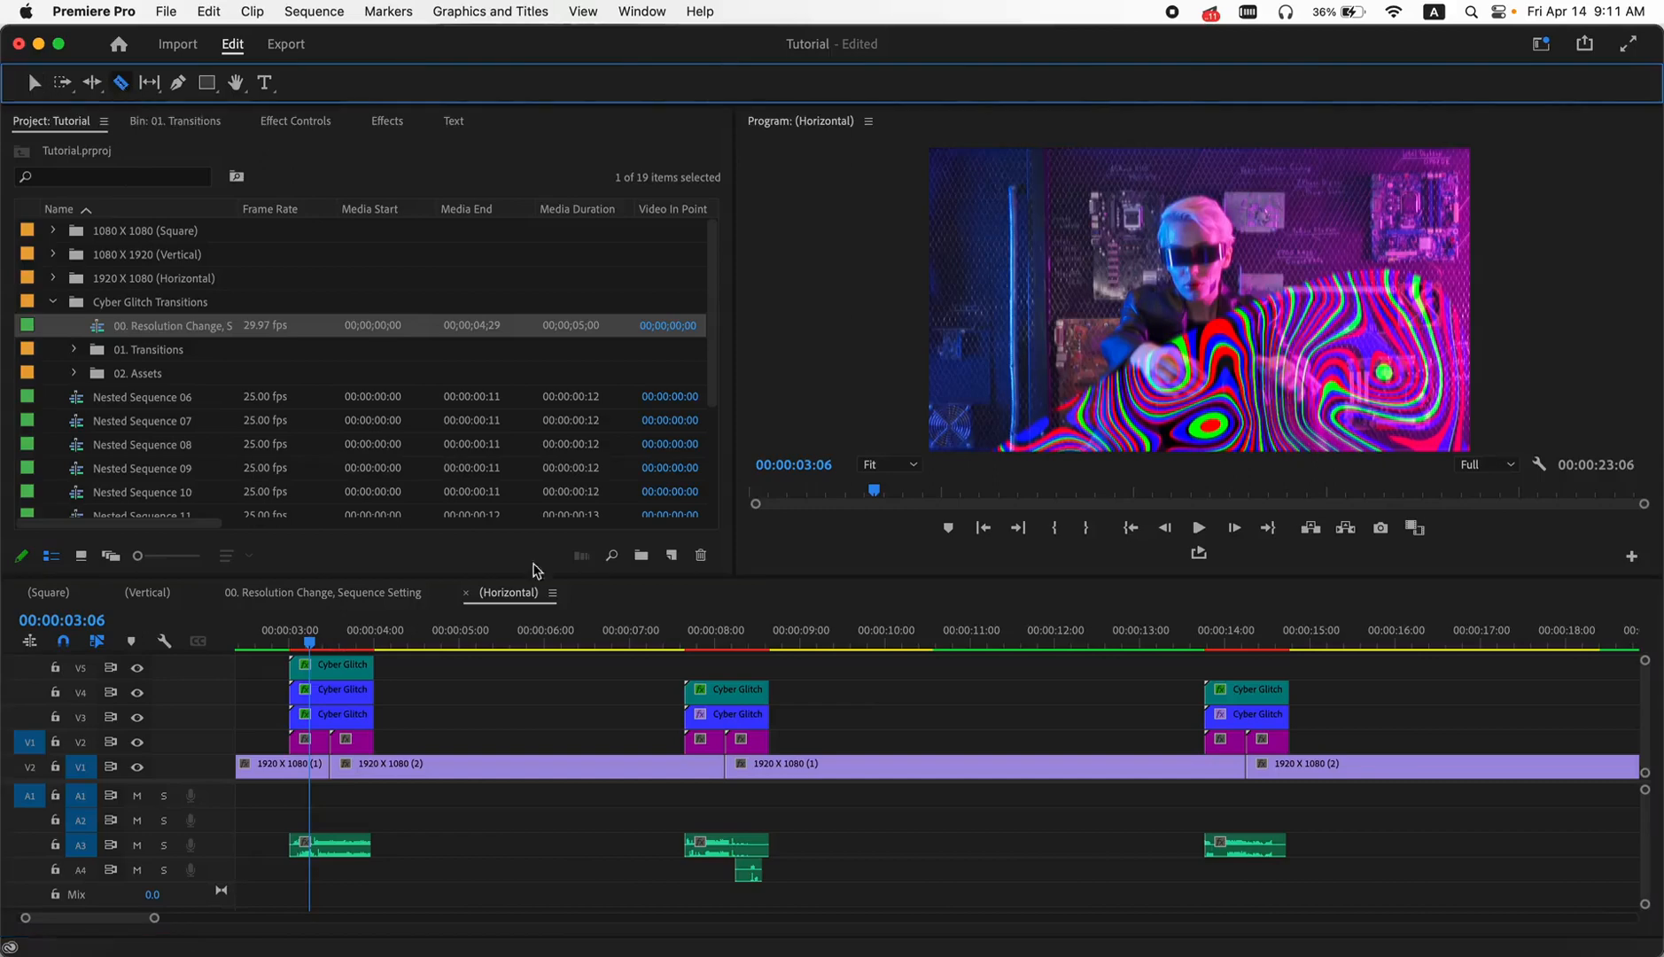
left_click(293, 767)
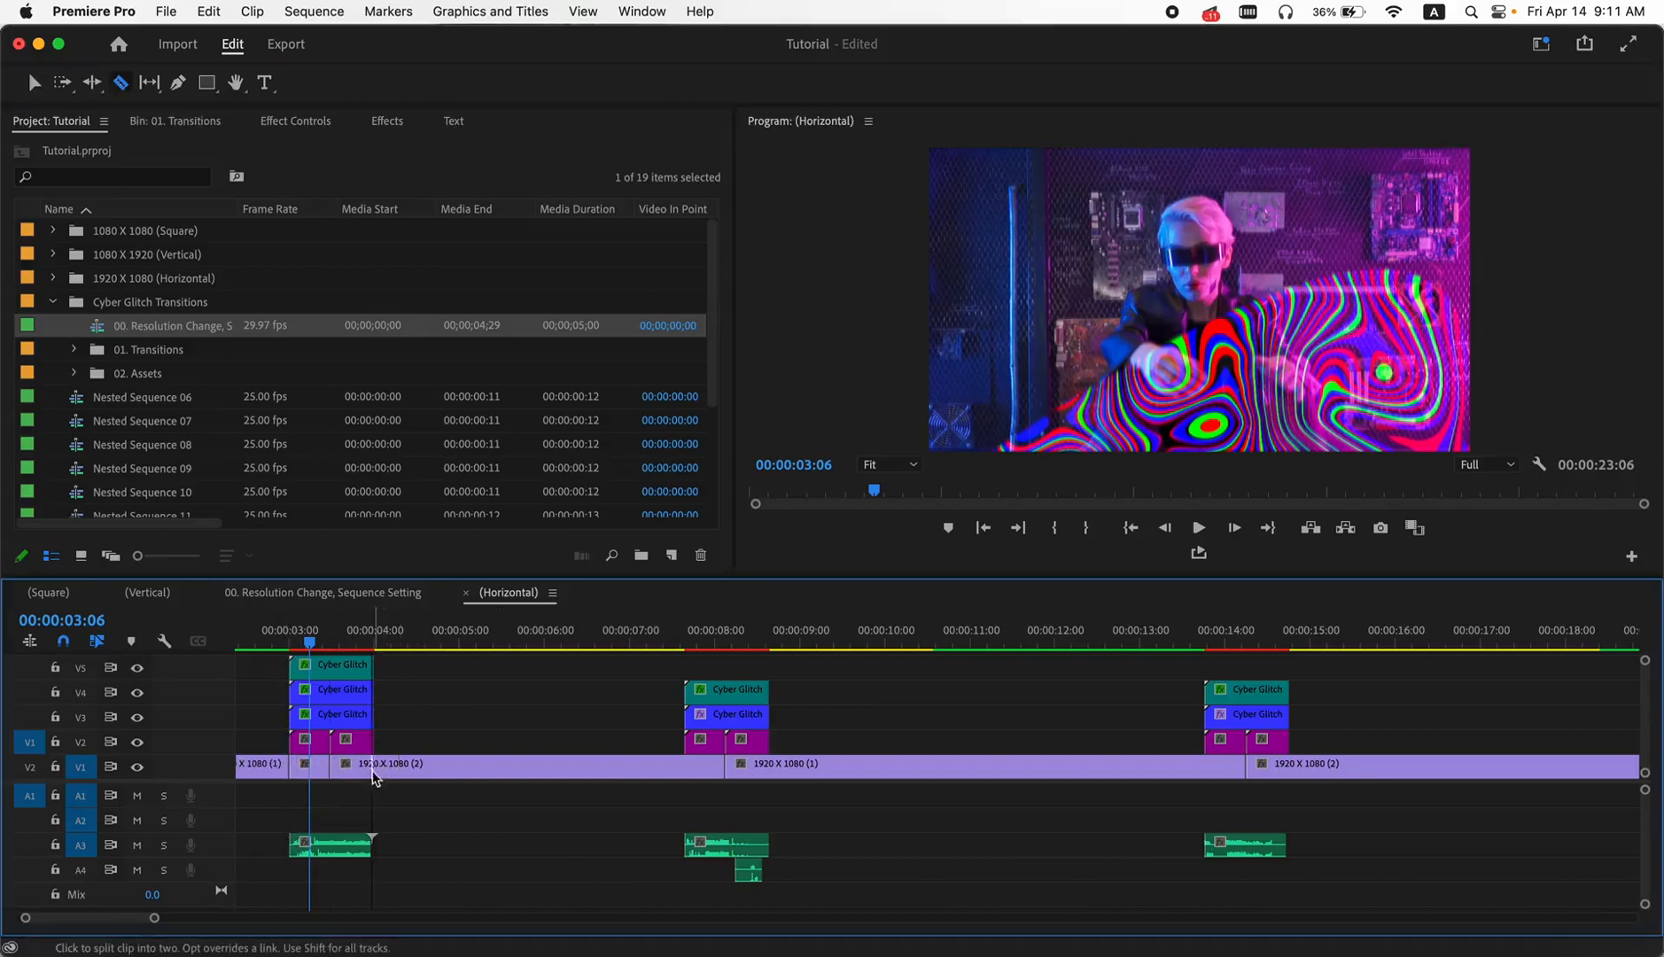
left_click(371, 770)
key("super+z")
left_click(375, 770)
left_click(684, 767)
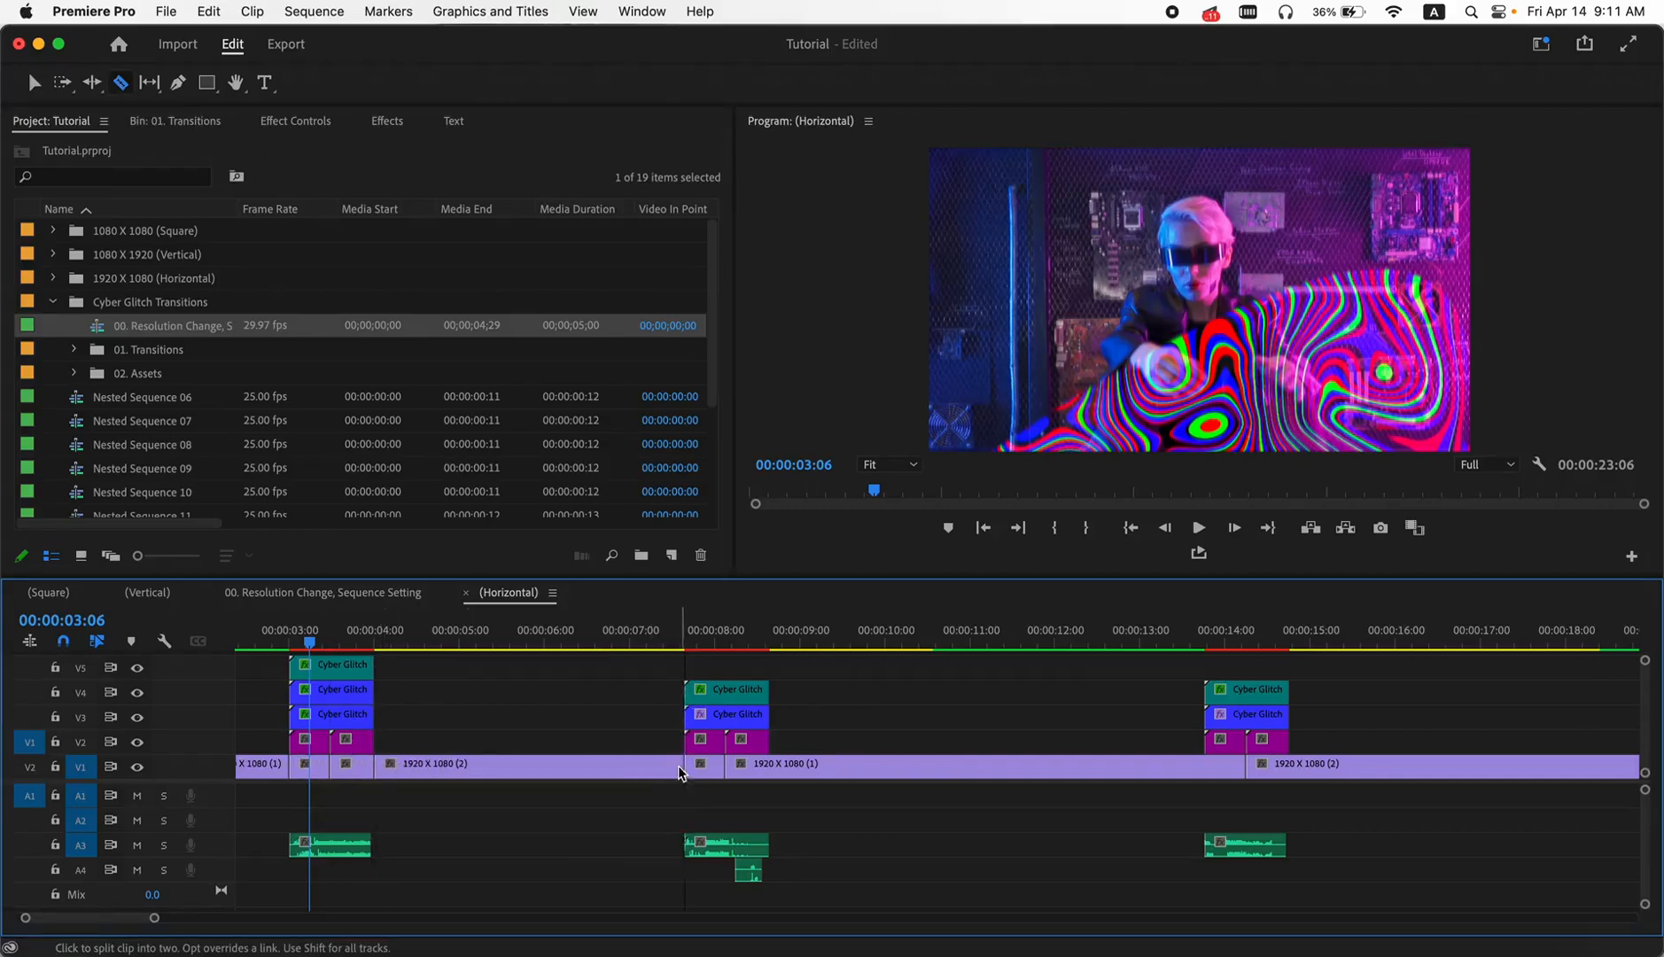
left_click(769, 767)
left_click(1205, 769)
left_click(1289, 770)
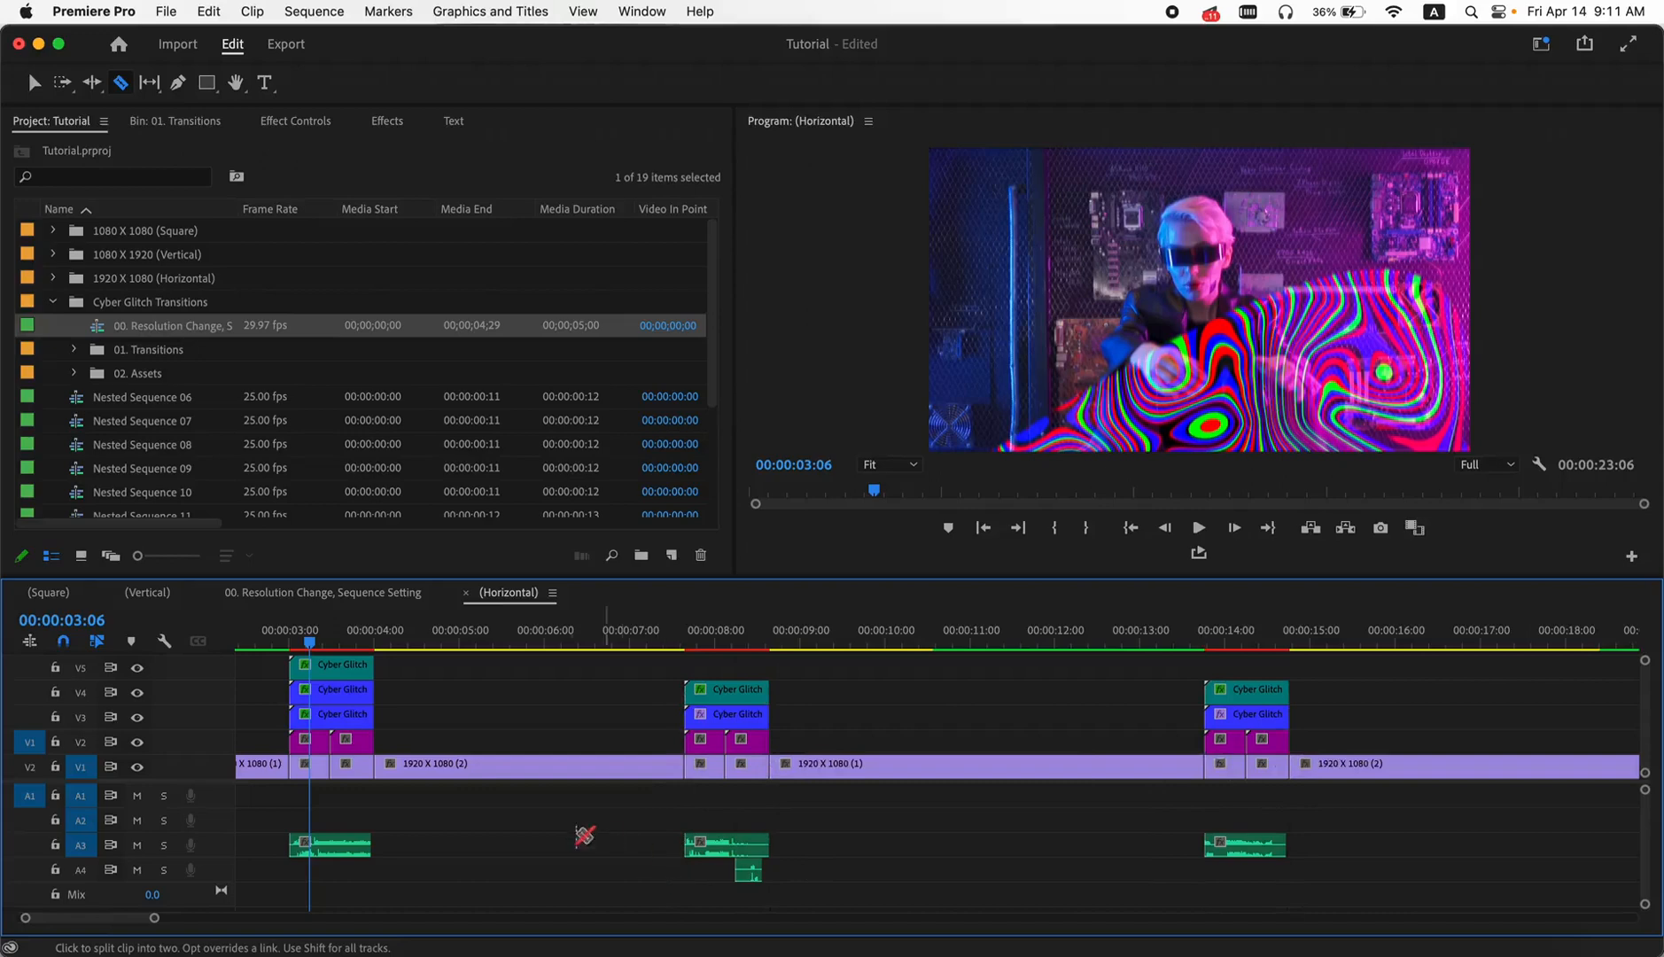
left_click(38, 83)
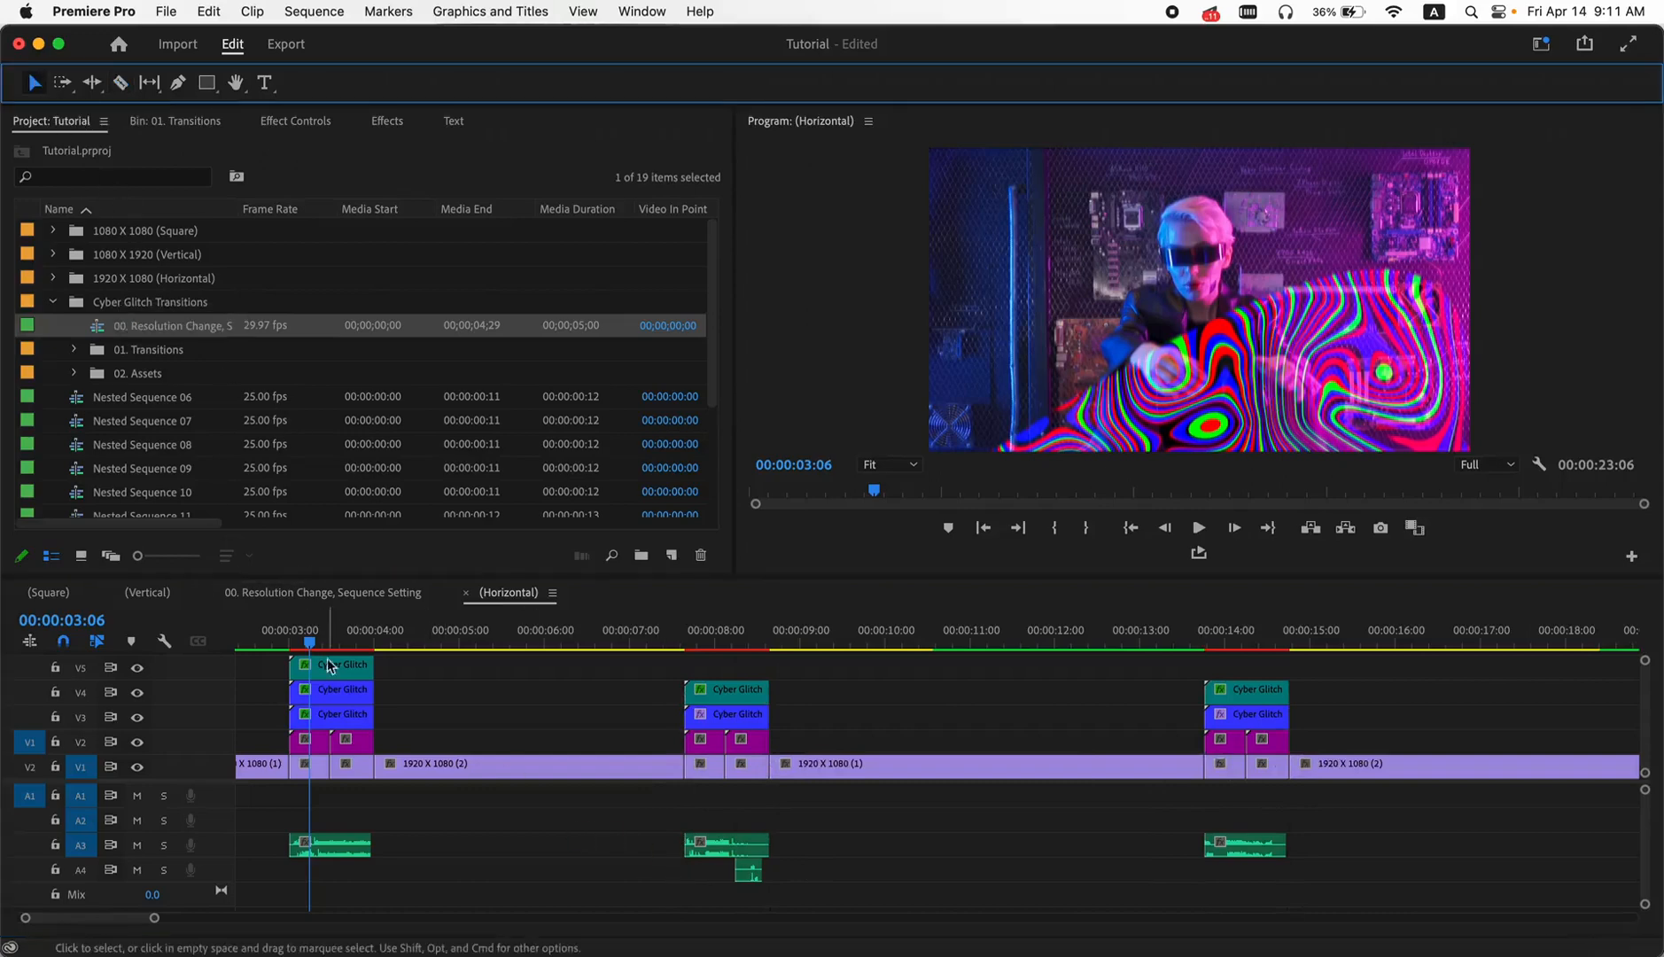
- Nest the two short V1 segments beneath the first transition as separate sequences, keeping the default names
right_click(314, 773)
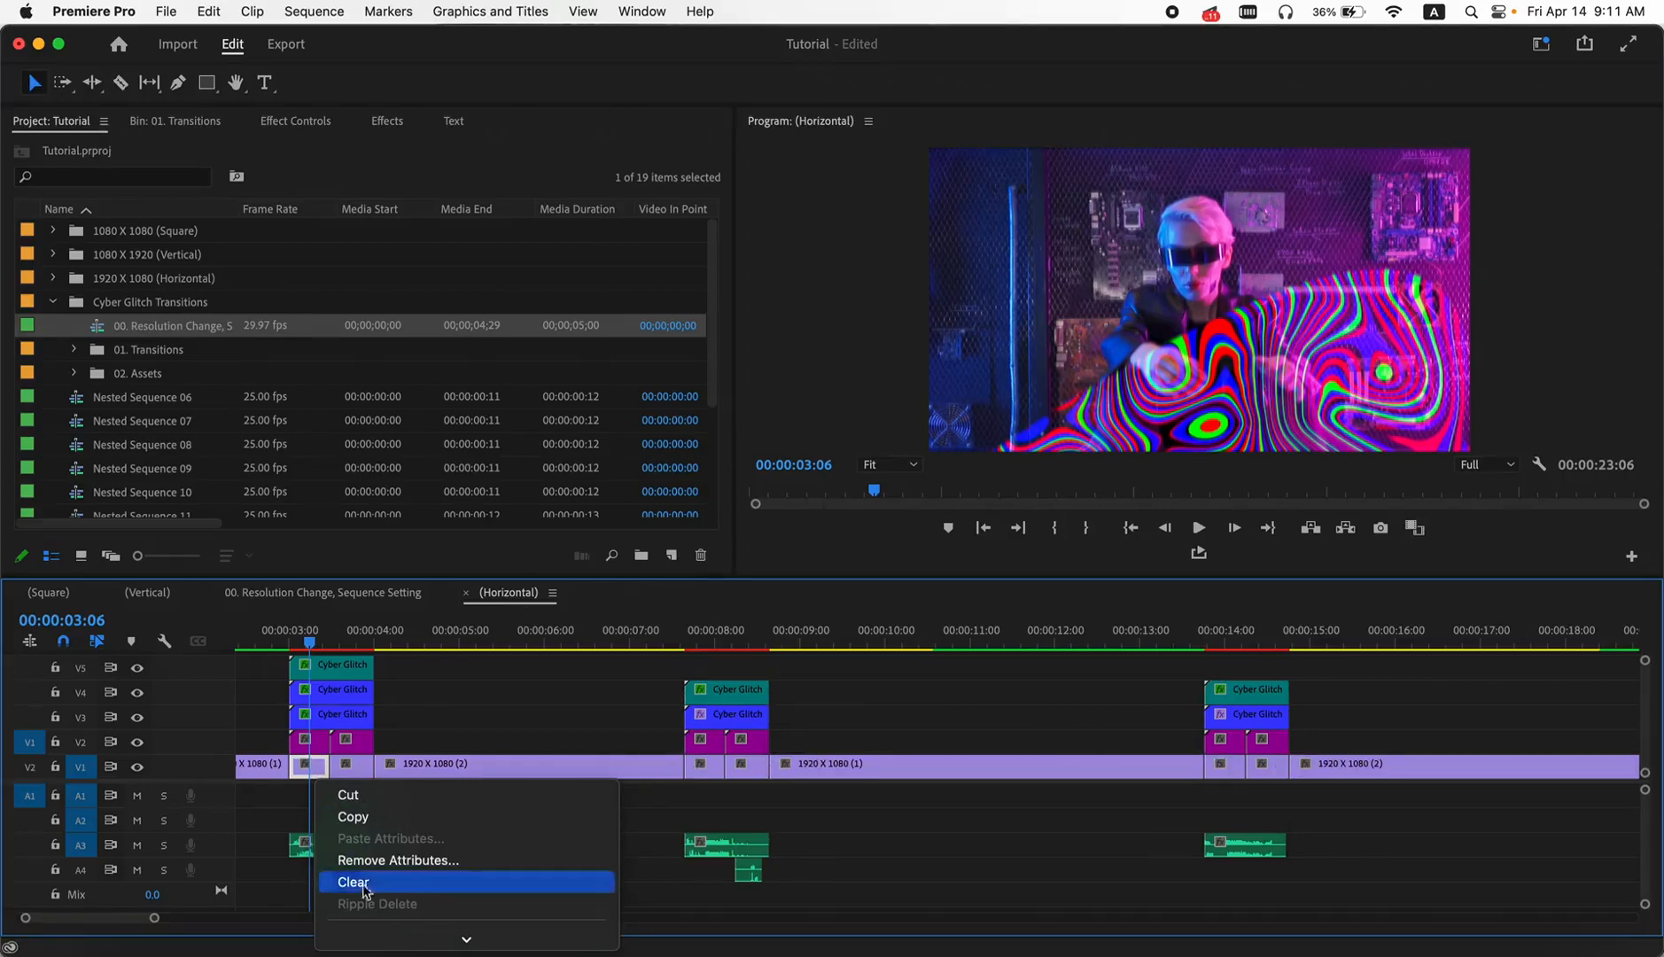
mouse_move(420, 941)
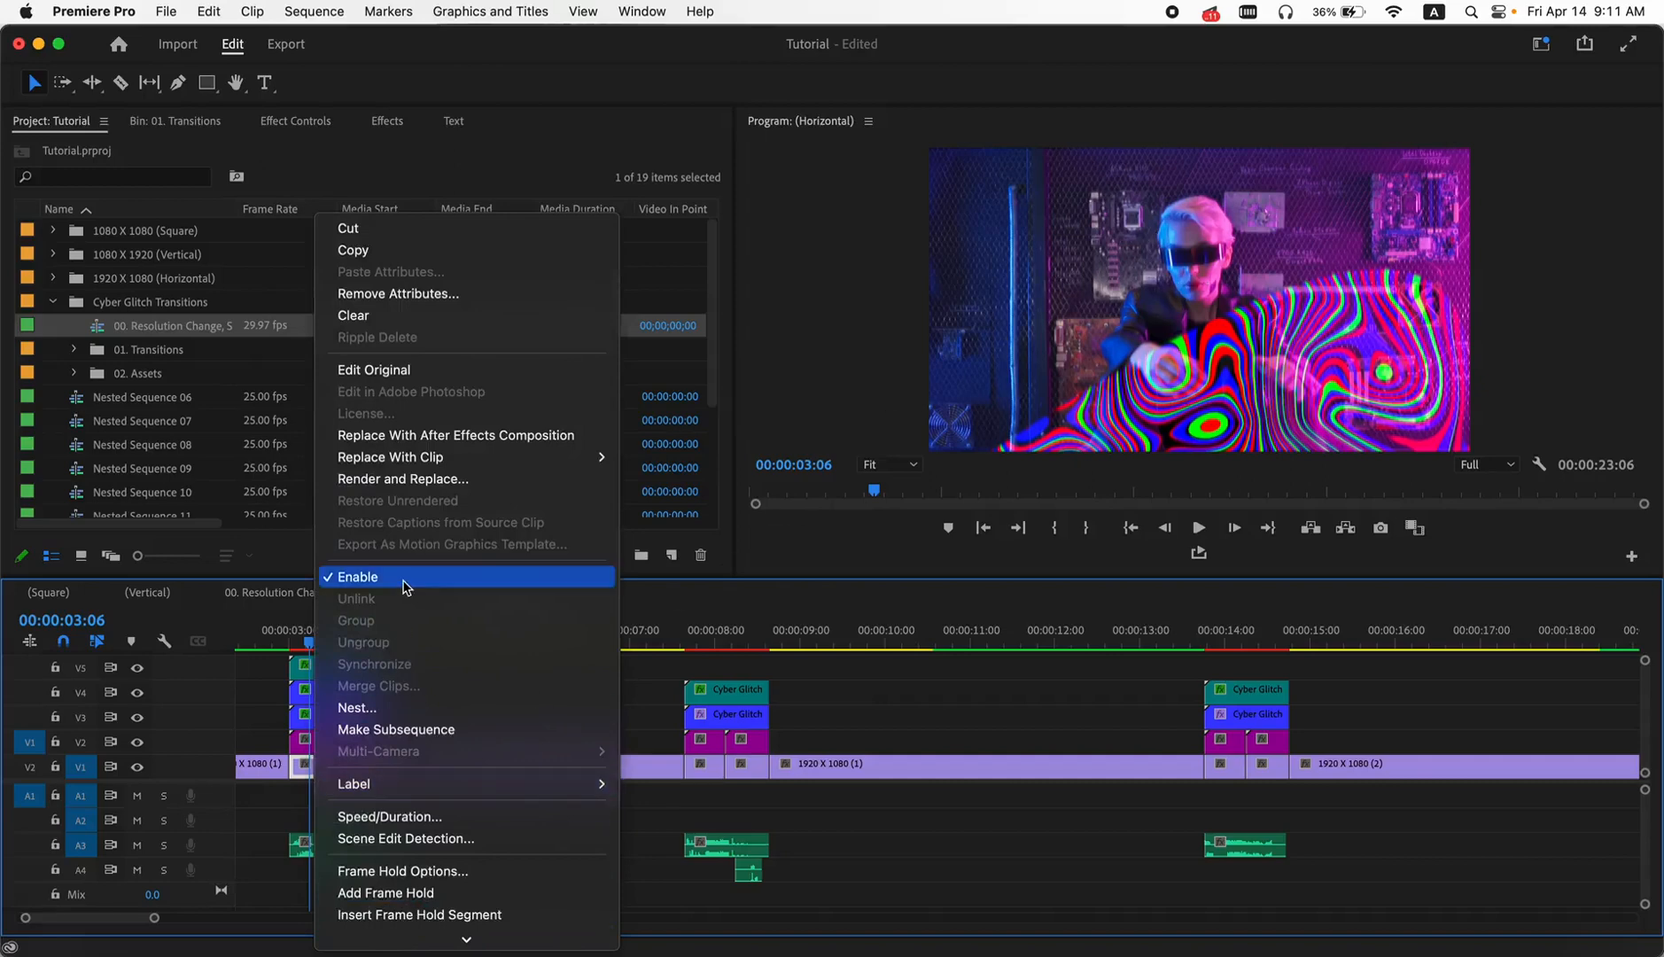
left_click(355, 709)
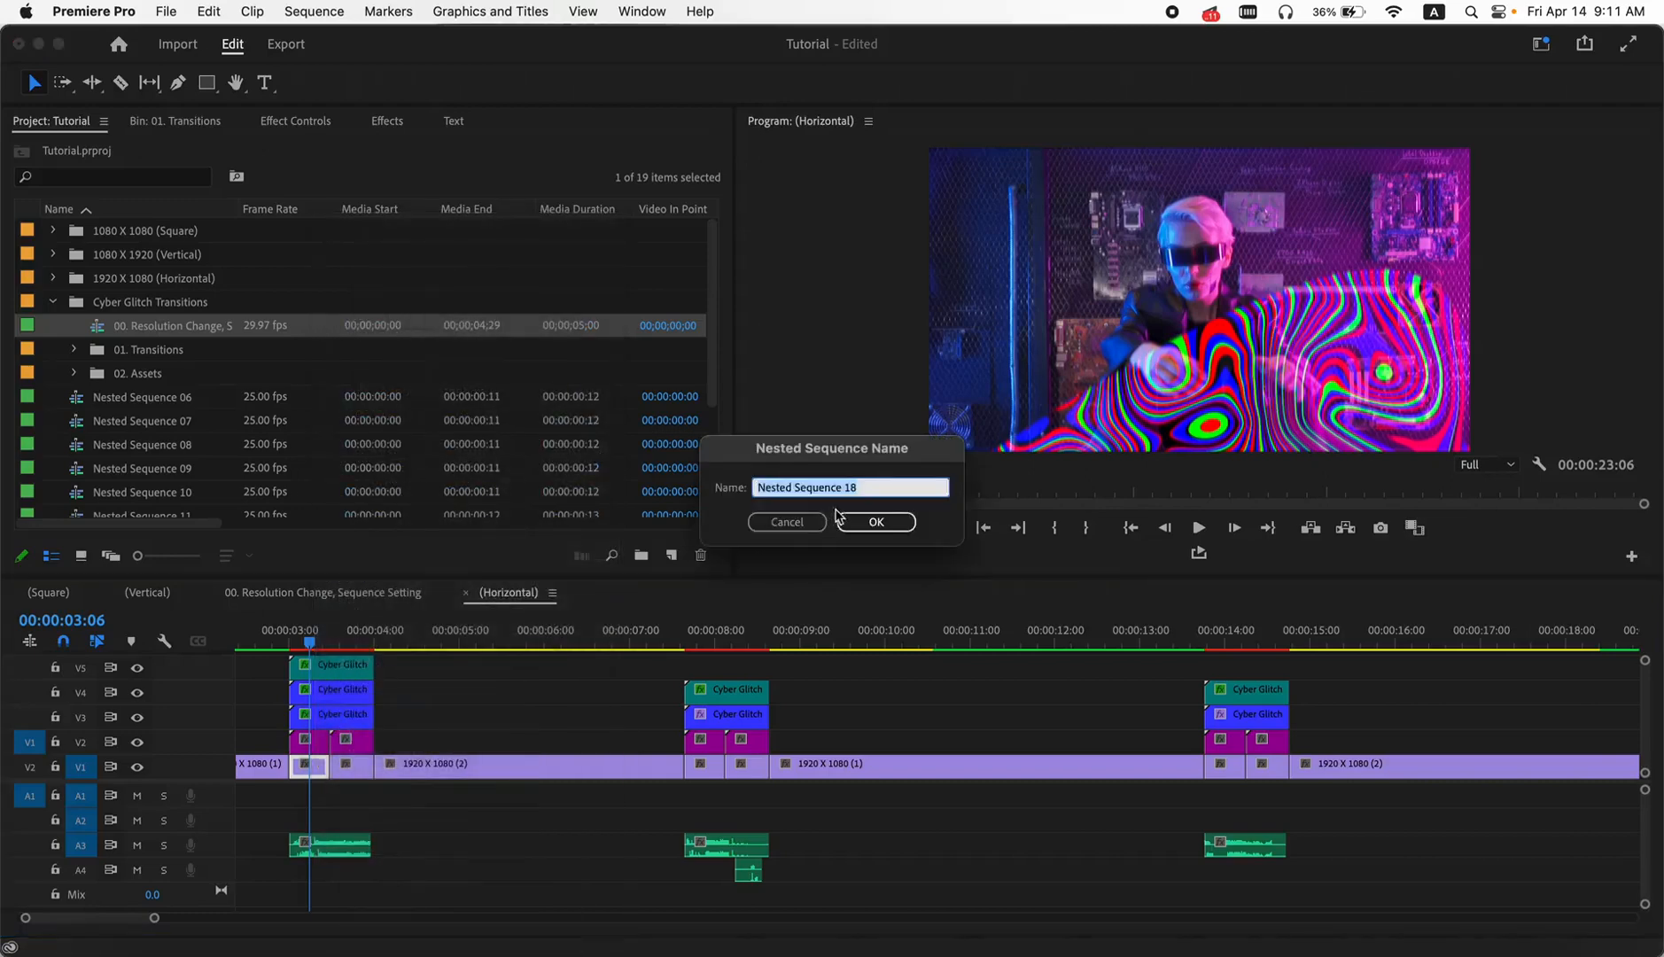
left_click(876, 524)
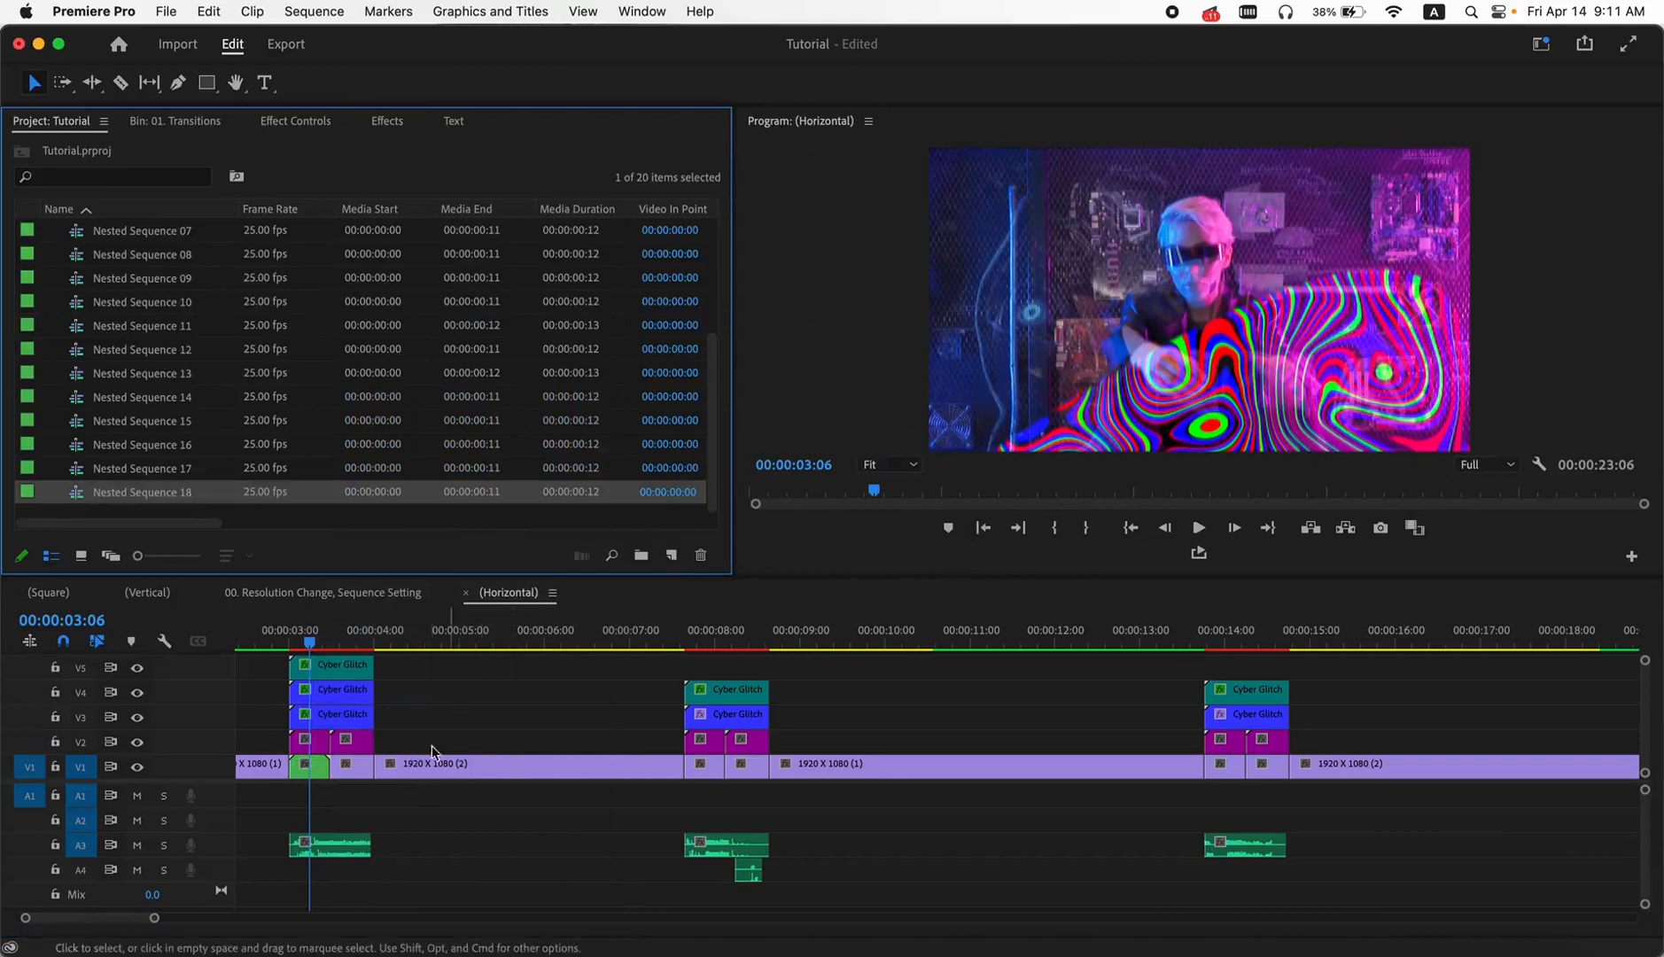
left_click(347, 764)
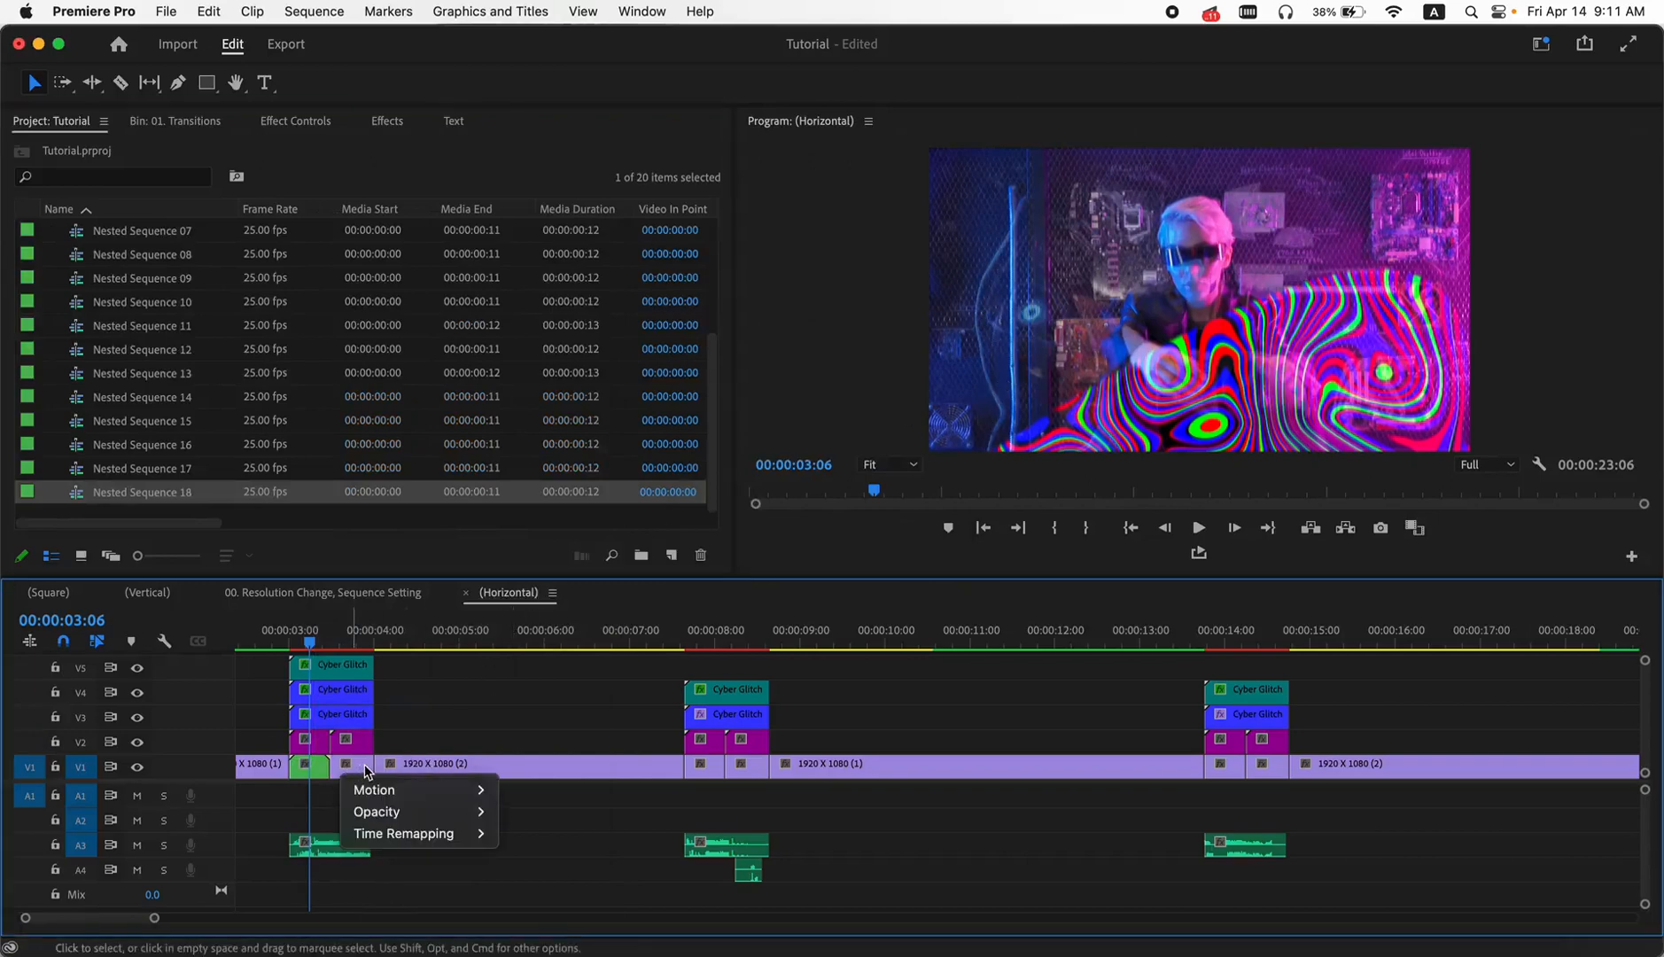
left_click(365, 765)
key("v")
right_click(360, 775)
scroll(514, 868, "down", 8)
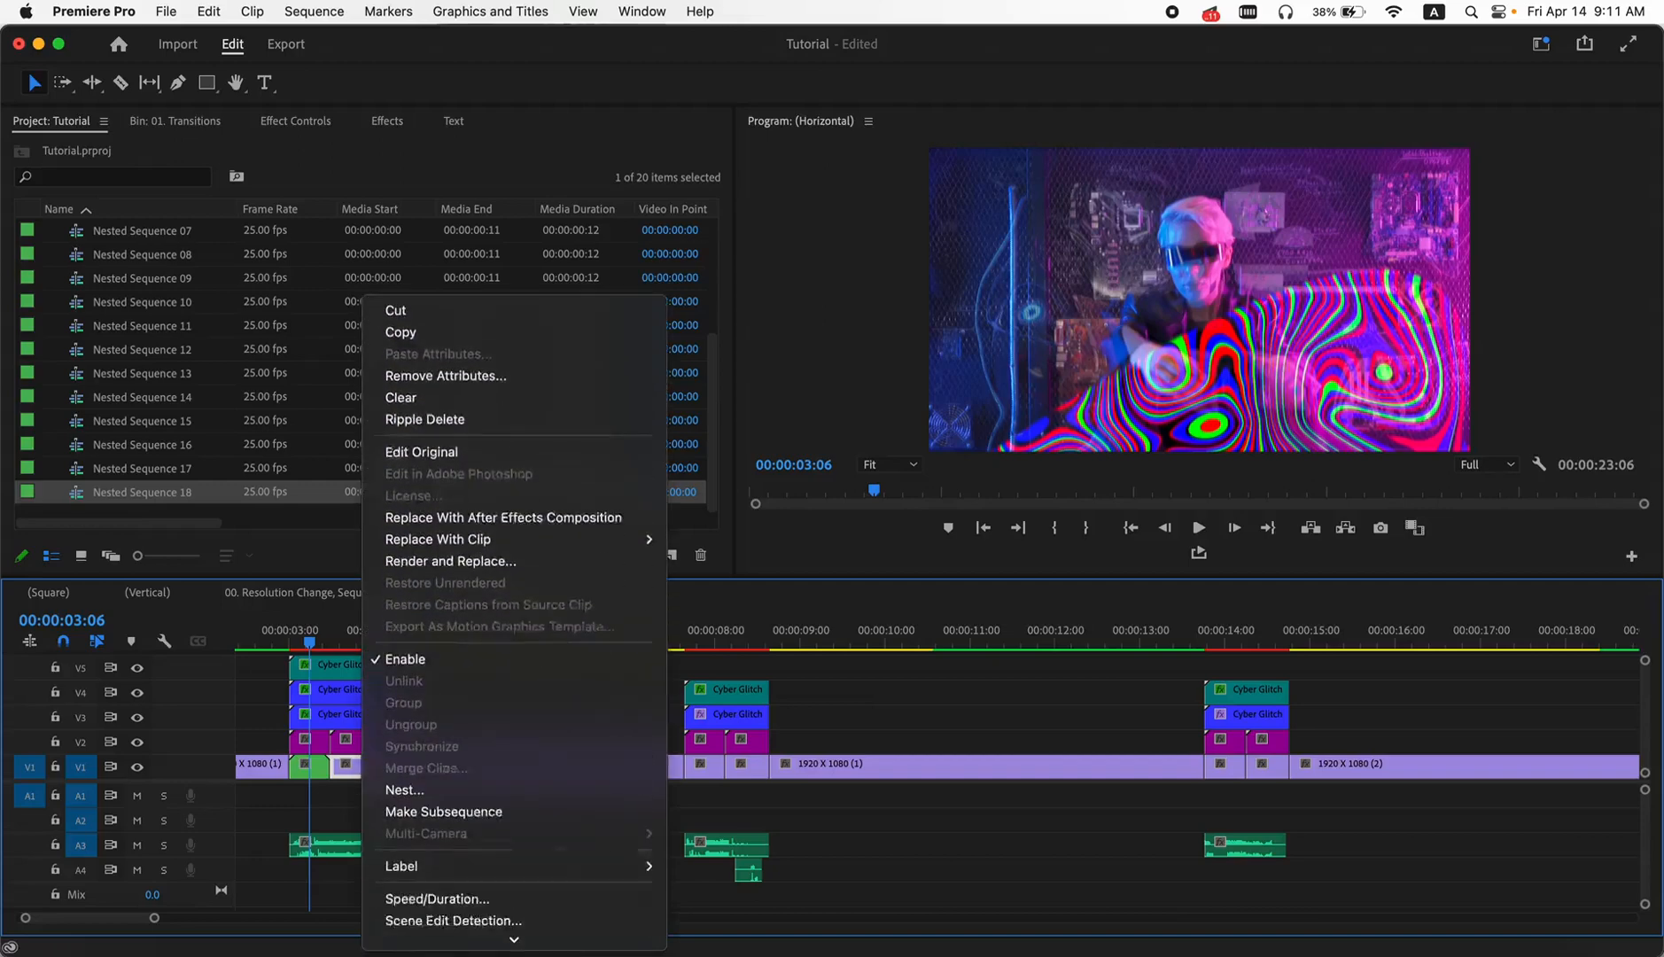
scroll(514, 797, "down", 2)
left_click(436, 732)
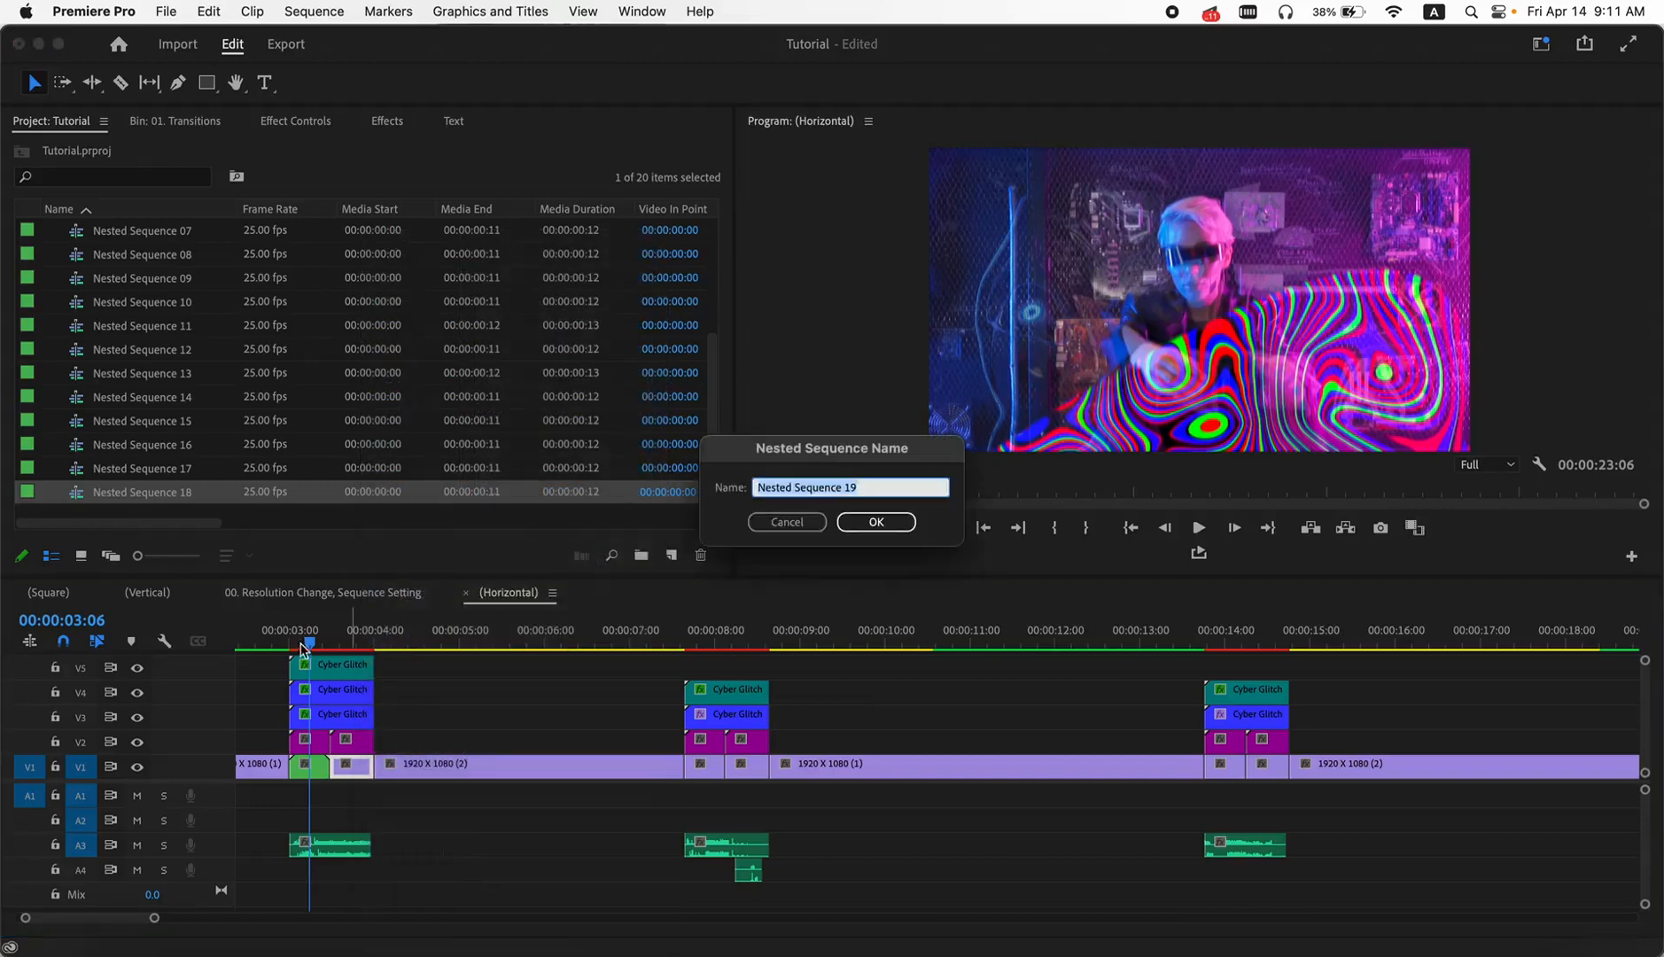
left_click(865, 523)
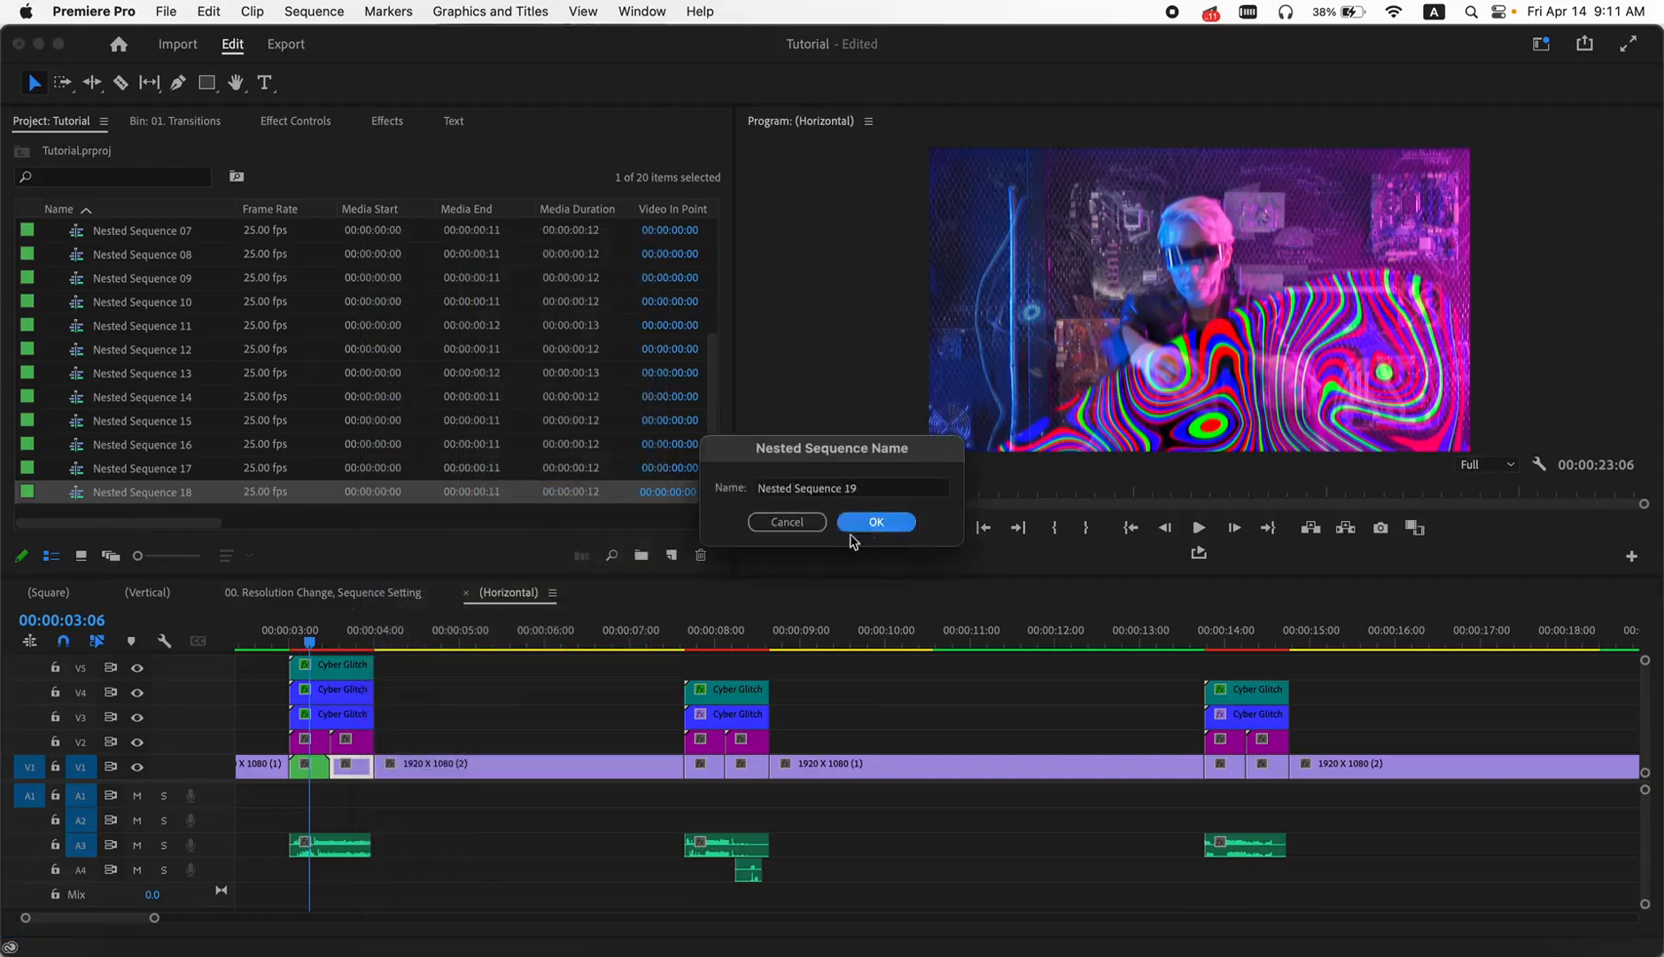
- Nest the two short V1 segments beneath the second transition as separate sequences, keeping the default names
left_click(707, 764)
left_click(669, 749)
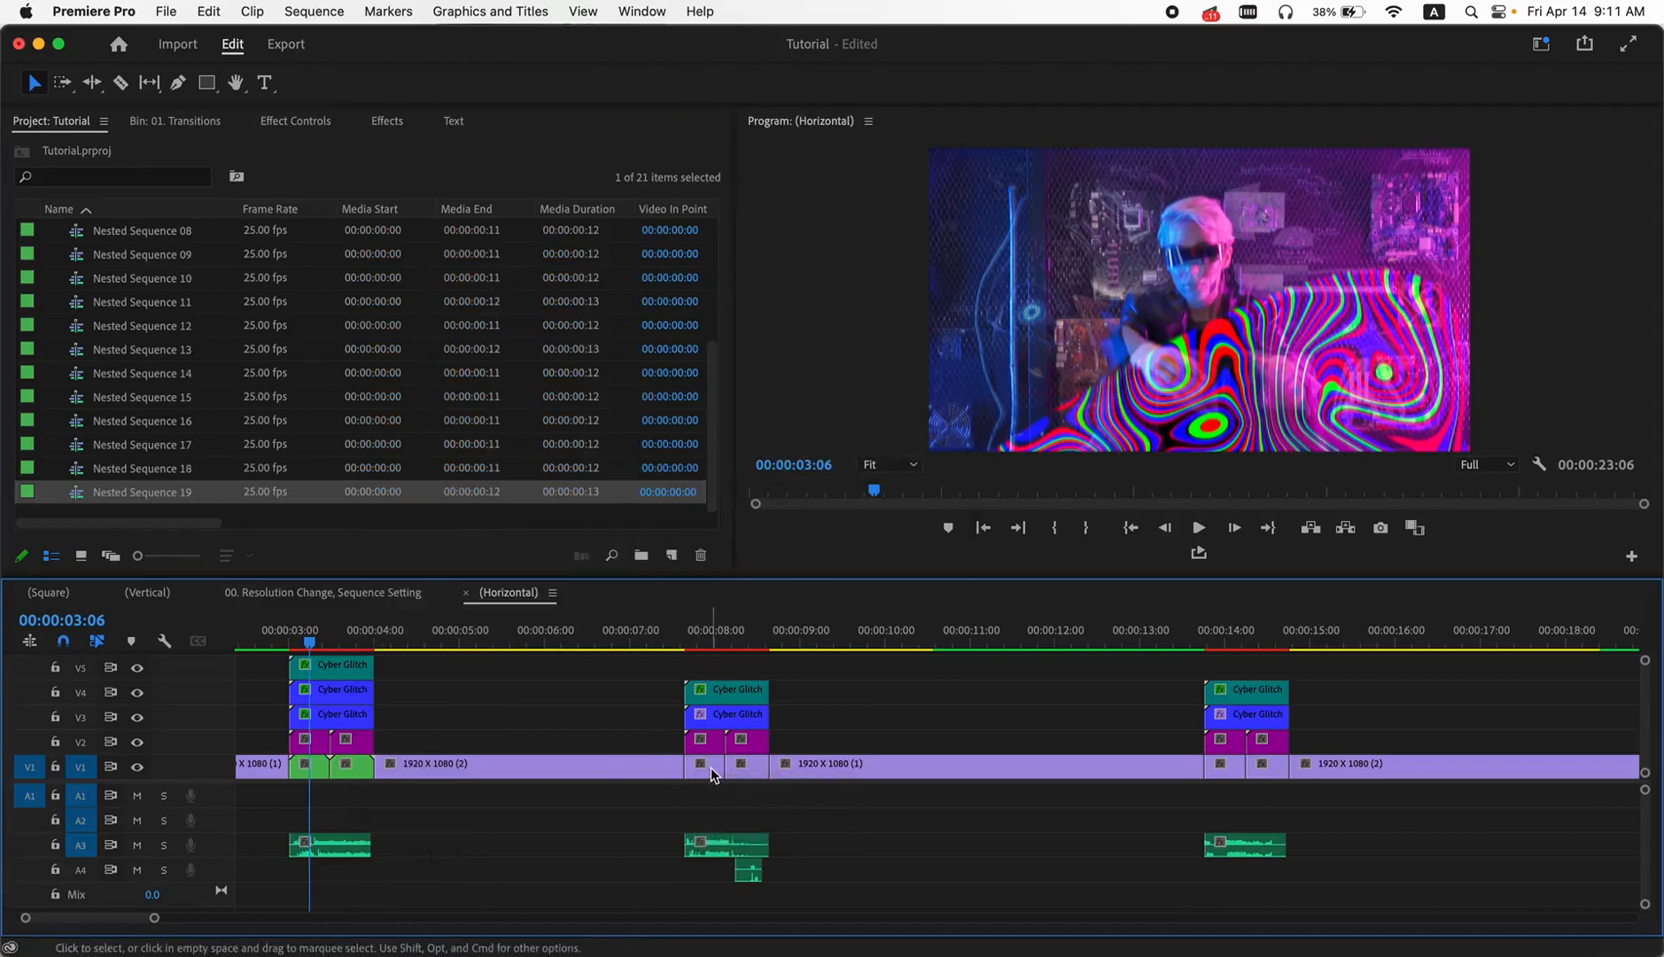
right_click(712, 775)
scroll(749, 939, "down", 5)
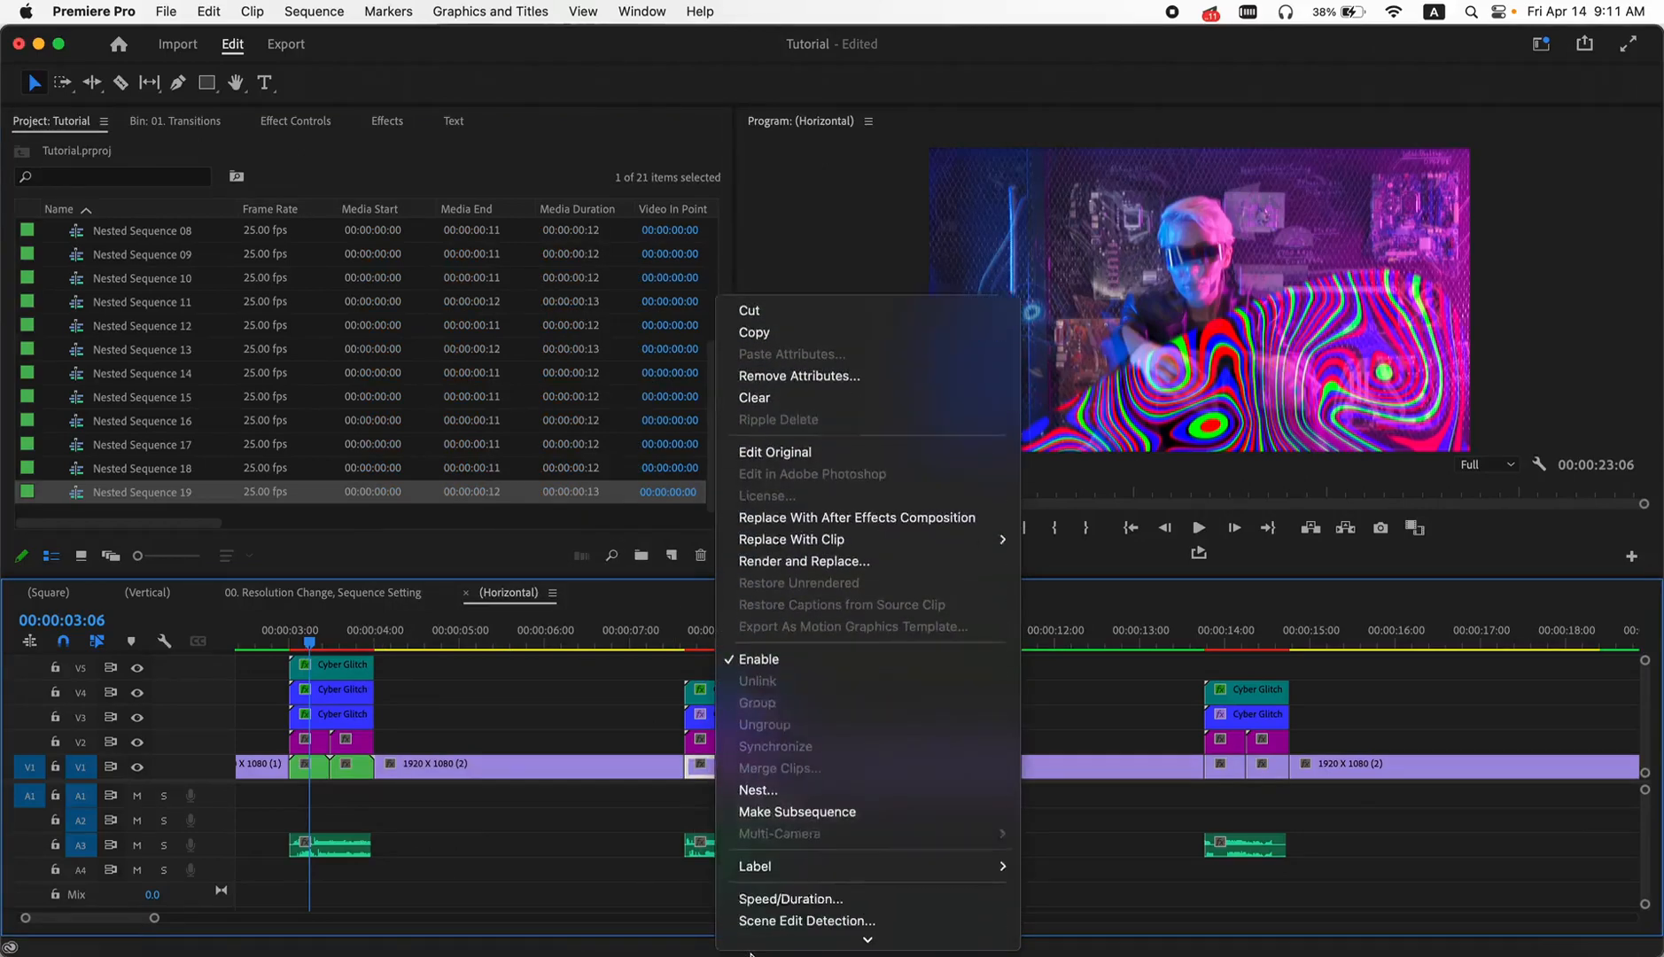
left_click(800, 753)
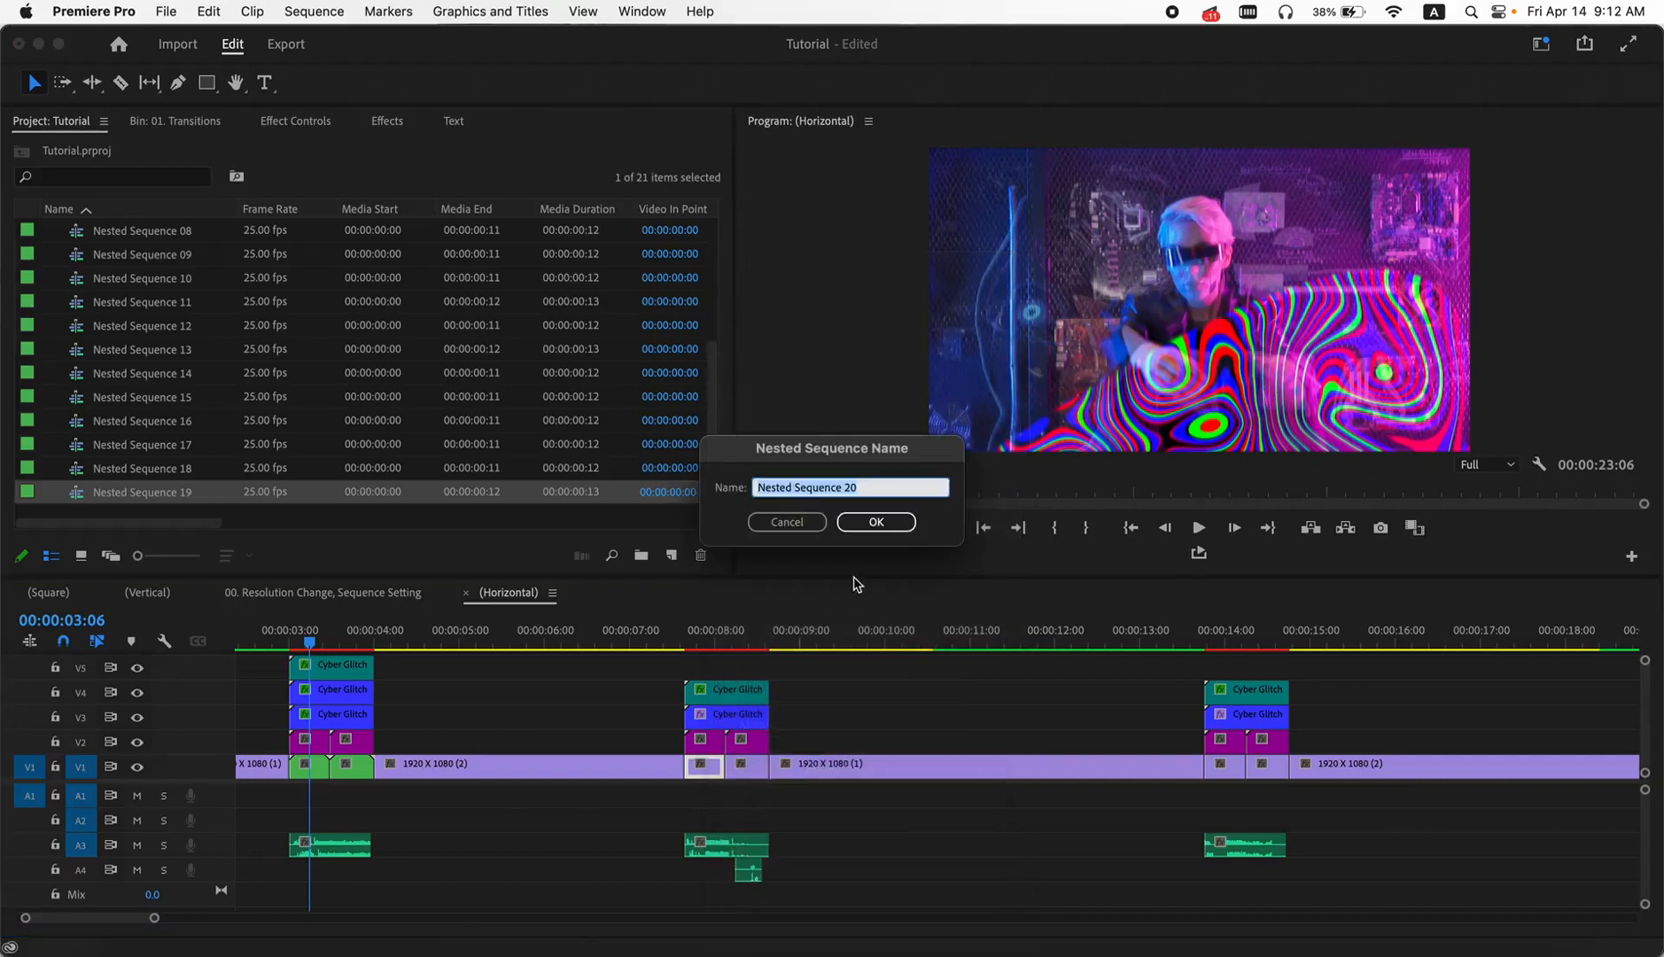
key("Return")
right_click(752, 770)
scroll(872, 844, "down", 5)
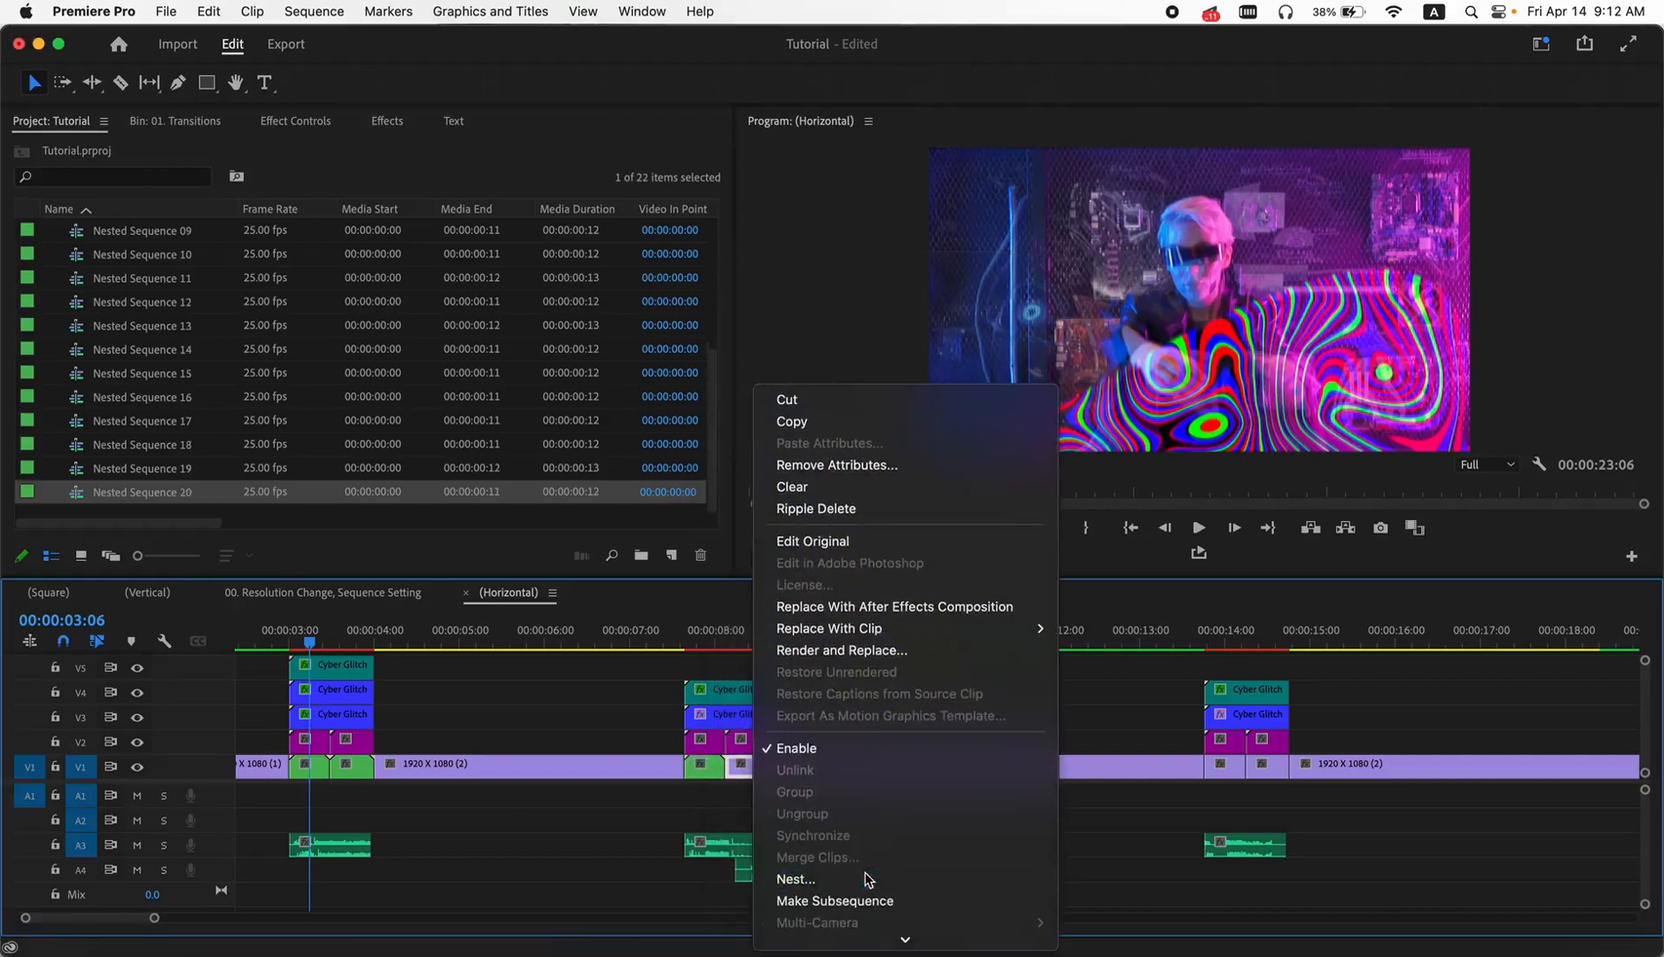
left_click(865, 876)
left_click(858, 525)
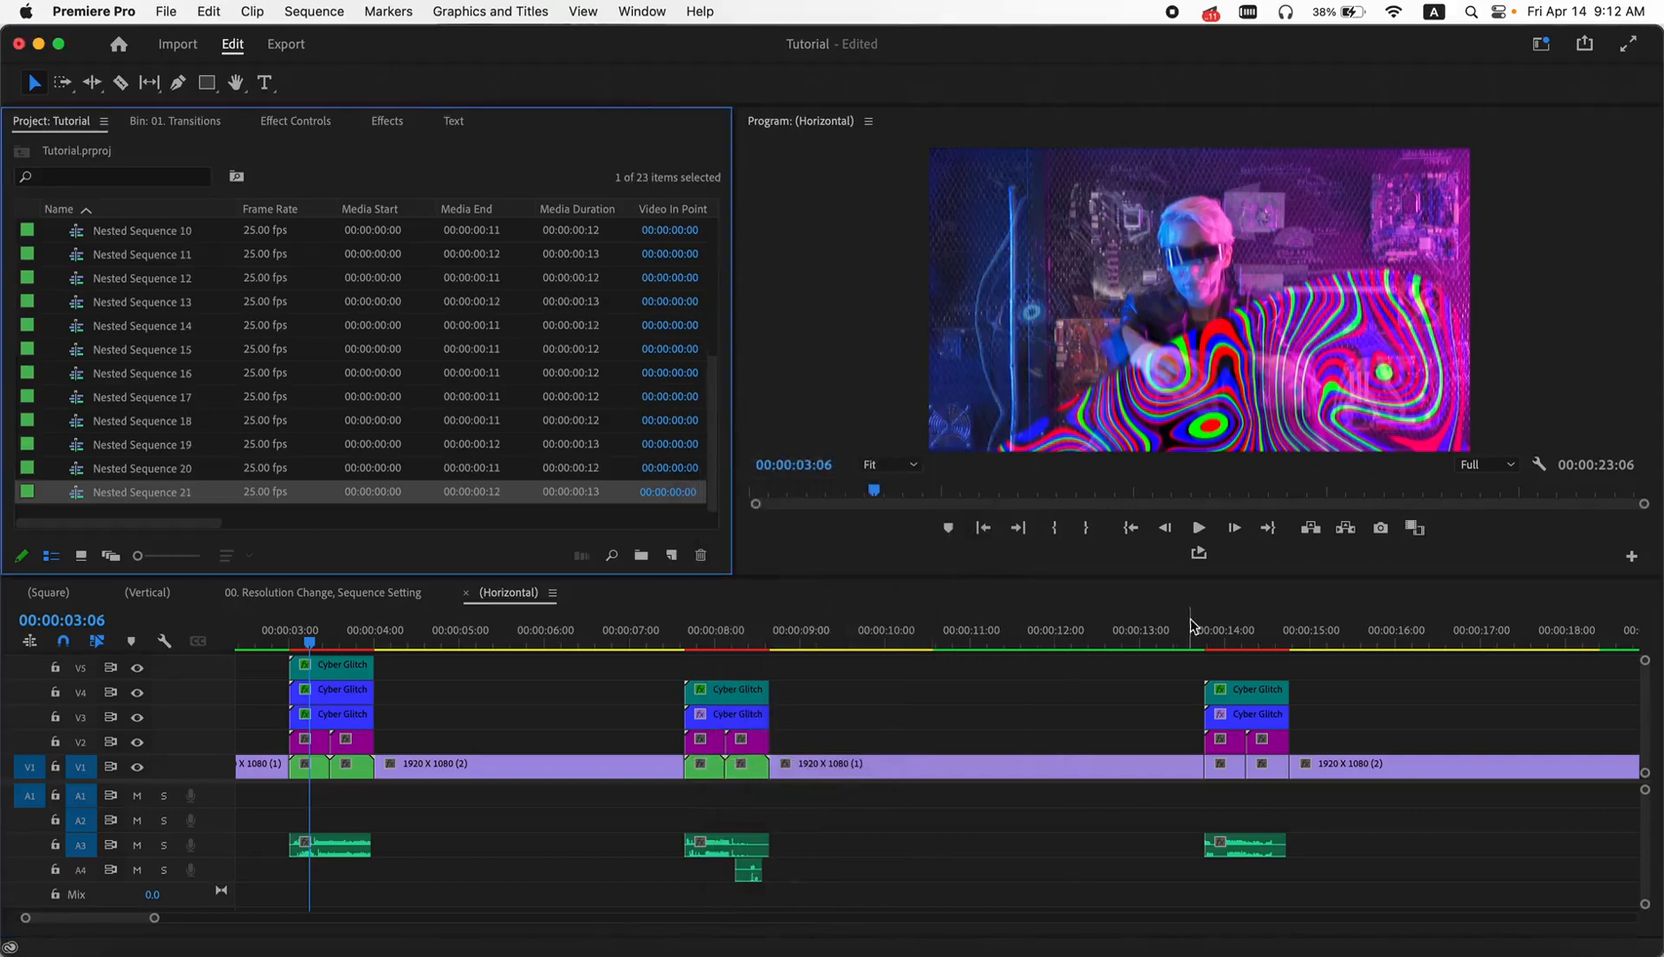
- Nest the two short V1 segments beneath the third transition as separate sequences, keeping the default names
left_click(1226, 631)
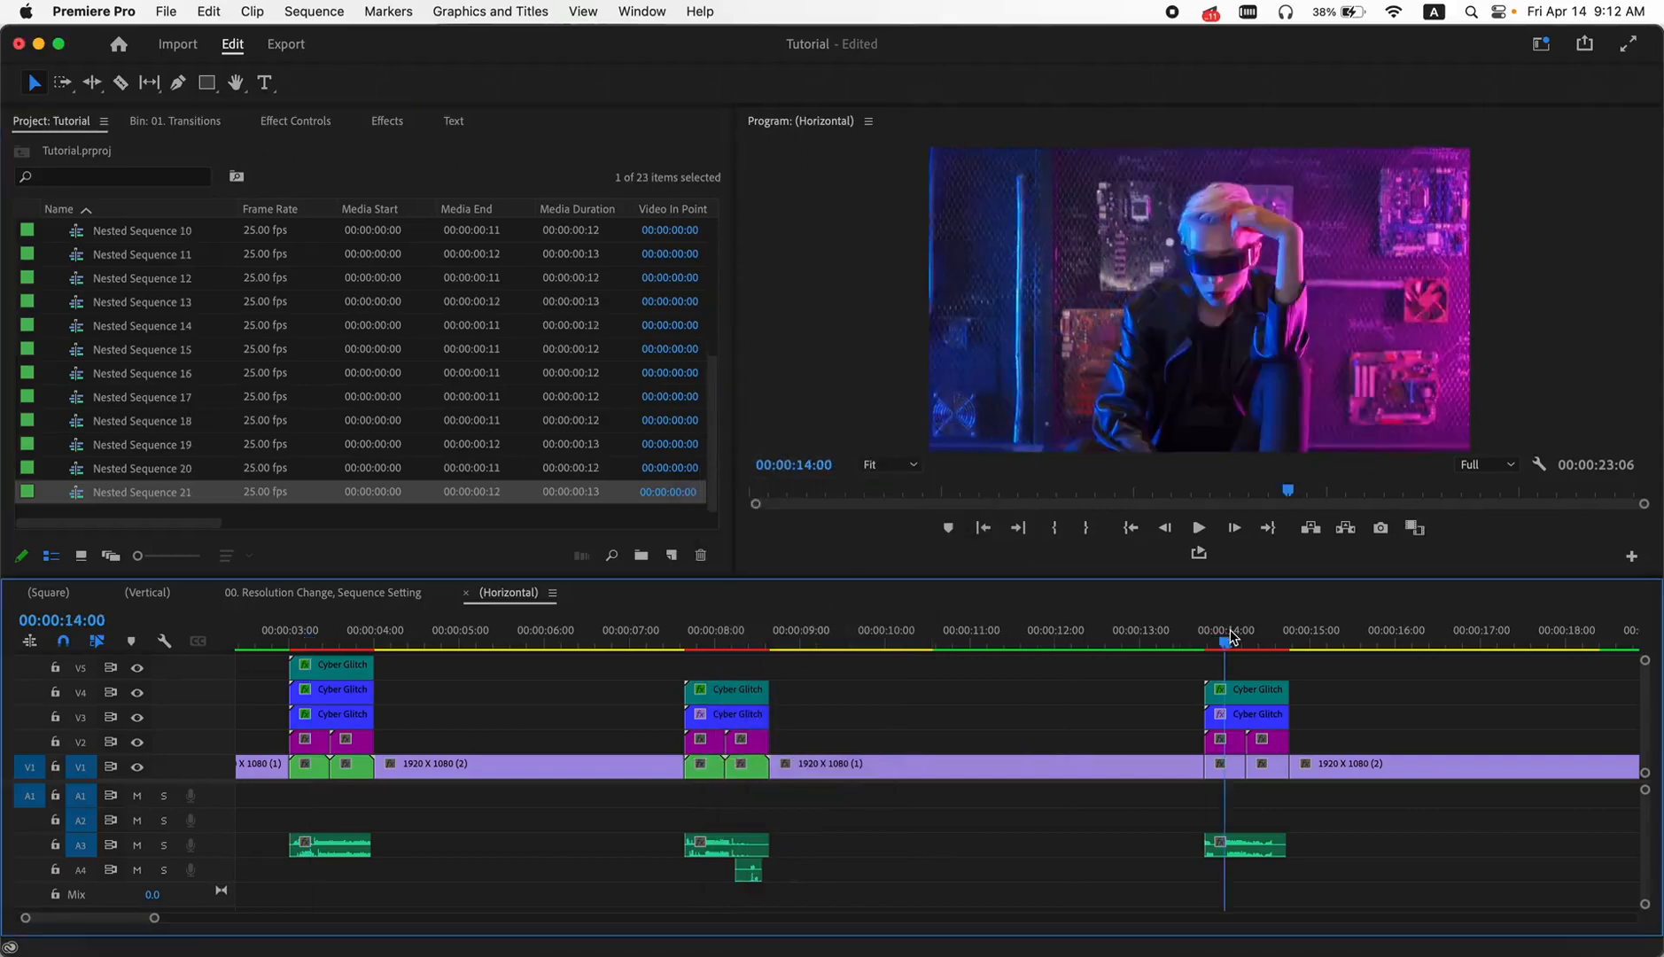
right_click(1237, 778)
scroll(1310, 931, "down", 5)
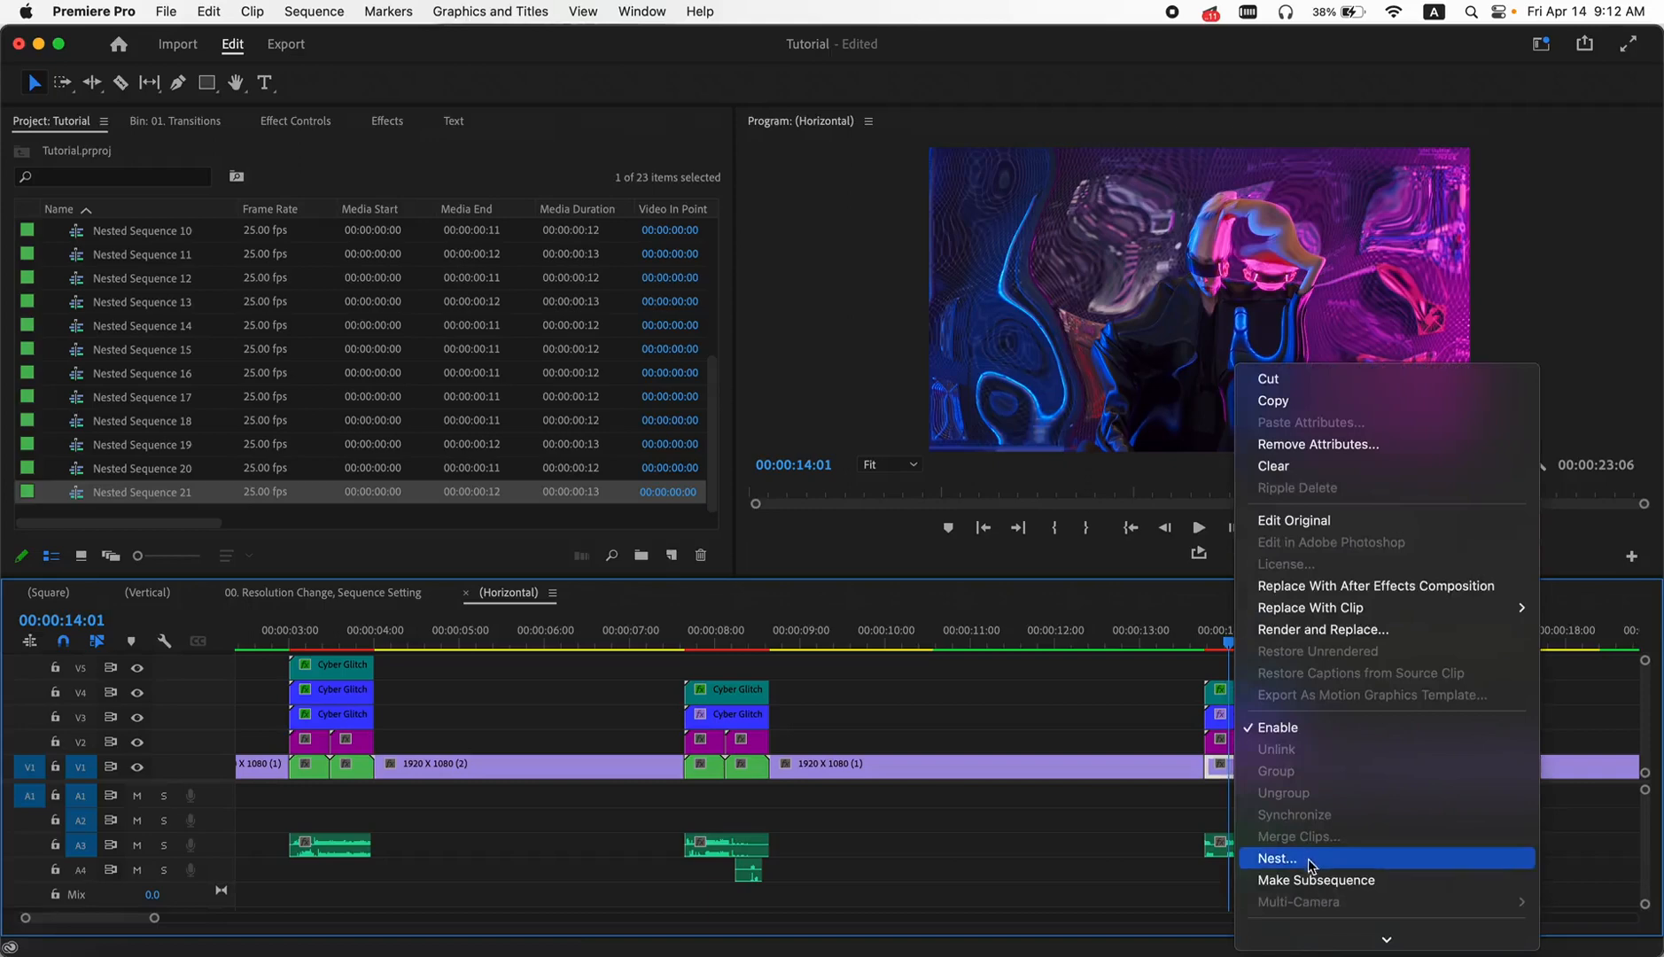
left_click(1312, 860)
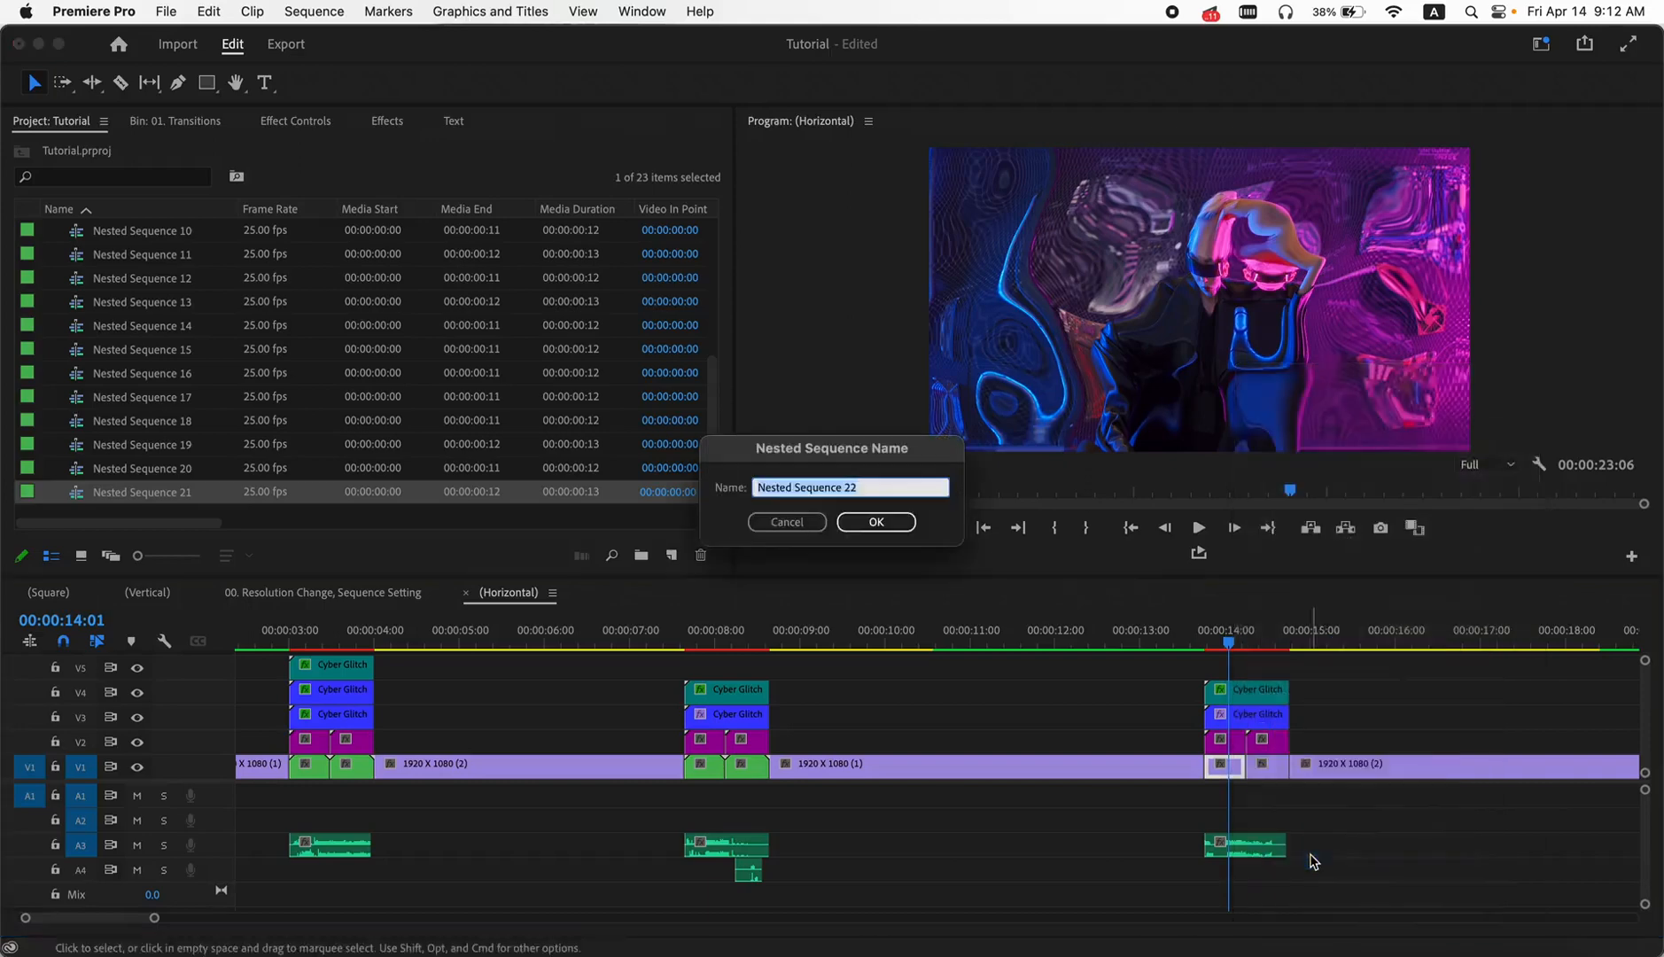
left_click(876, 522)
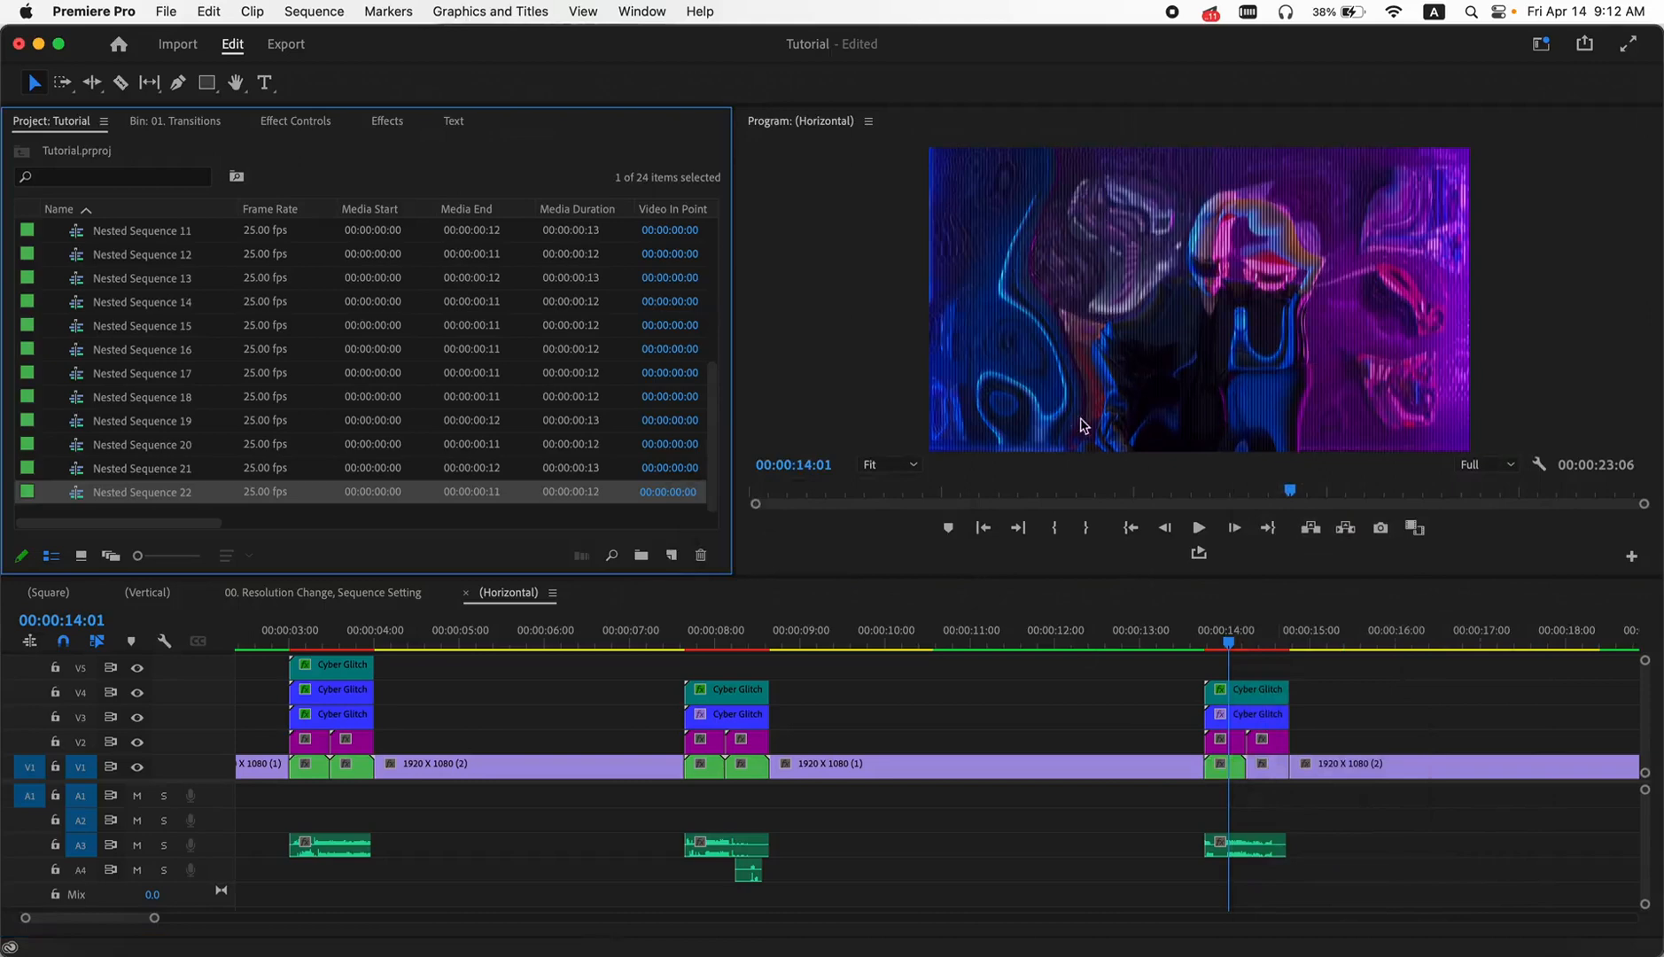
right_click(1271, 779)
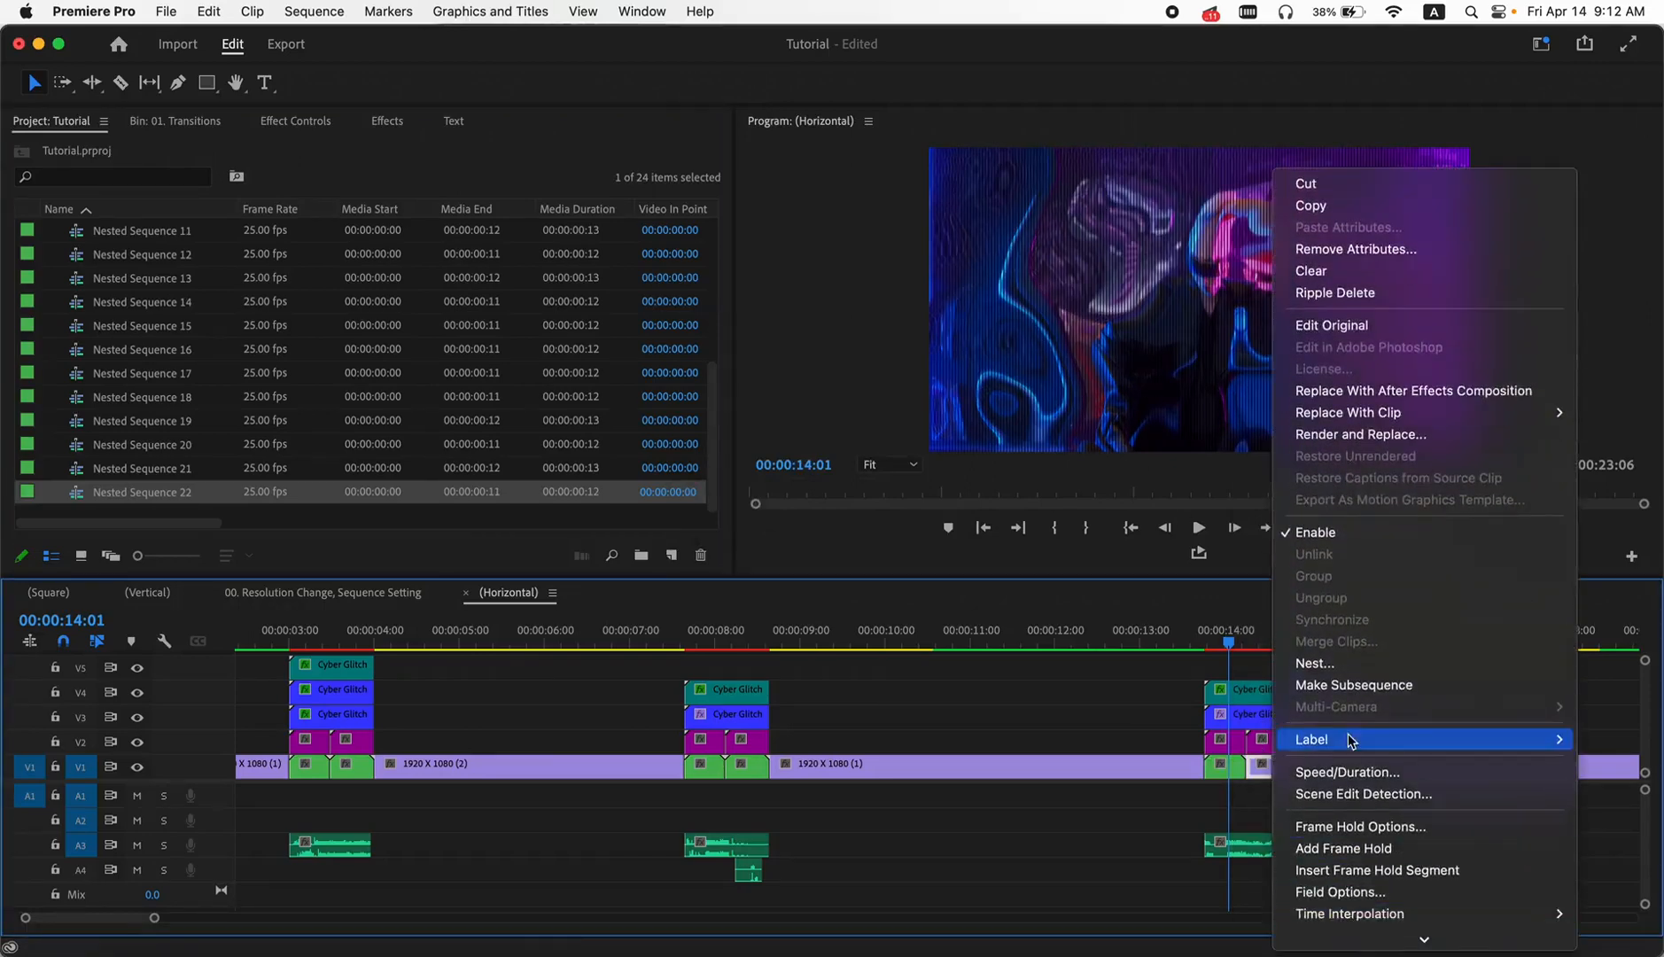
left_click(1344, 667)
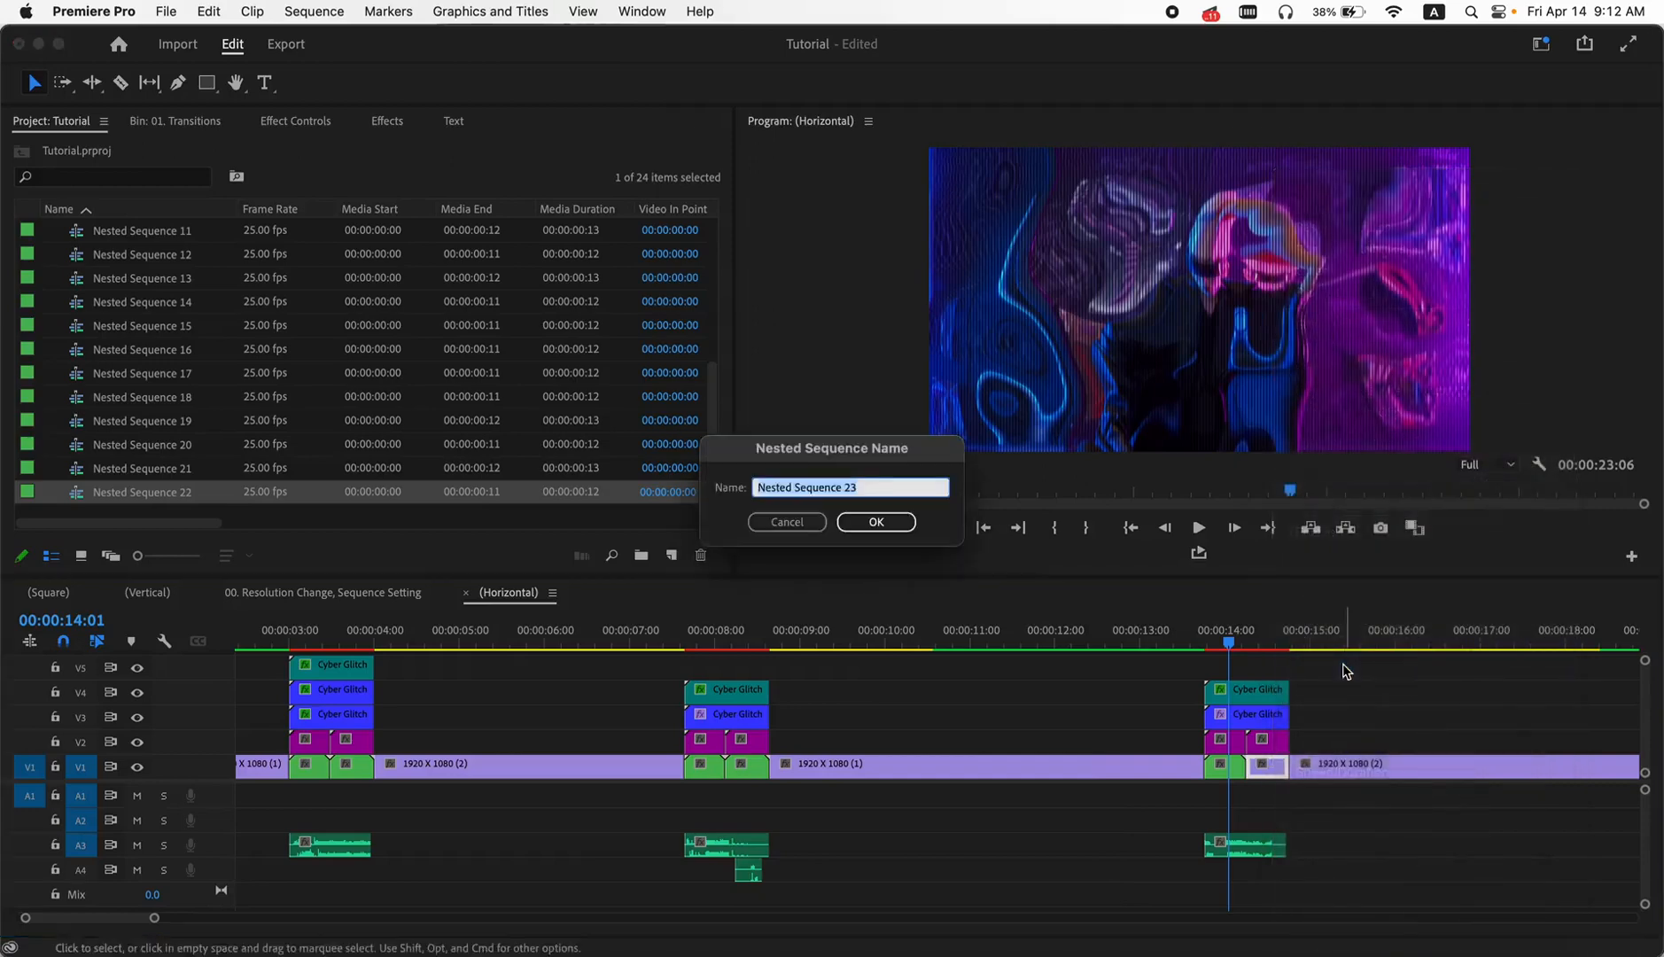
left_click(900, 522)
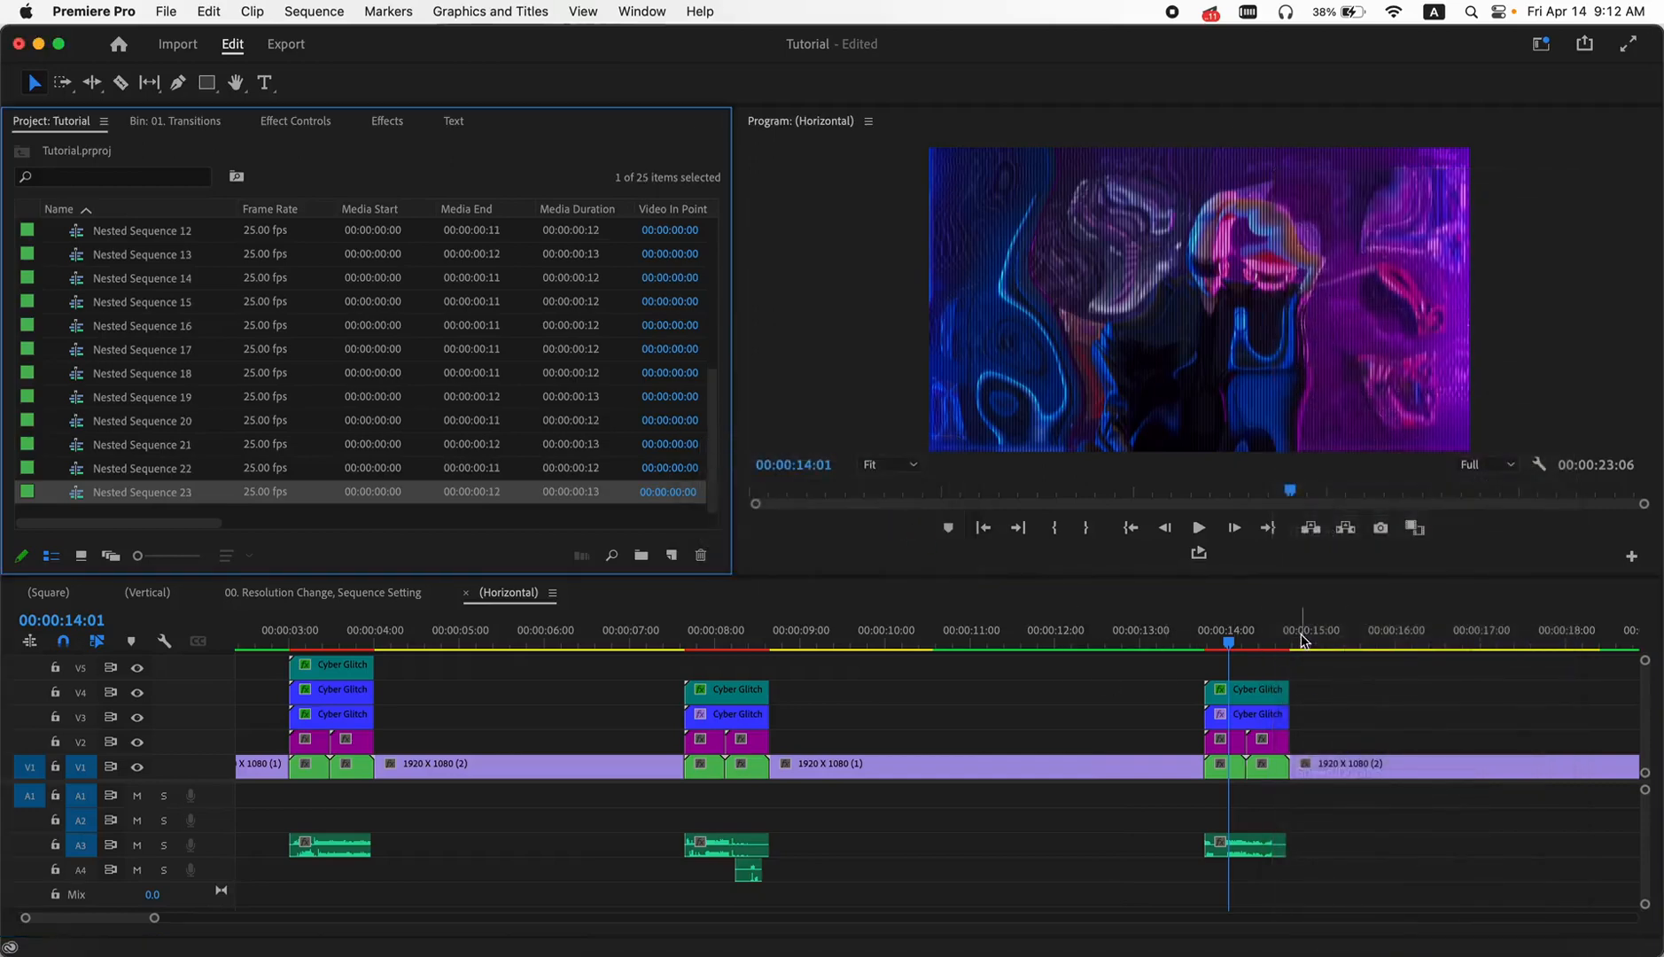
- Mark in and out points at the start and end of the (Horizontal) sequence and render in to out
scroll(1015, 715, "down", 5)
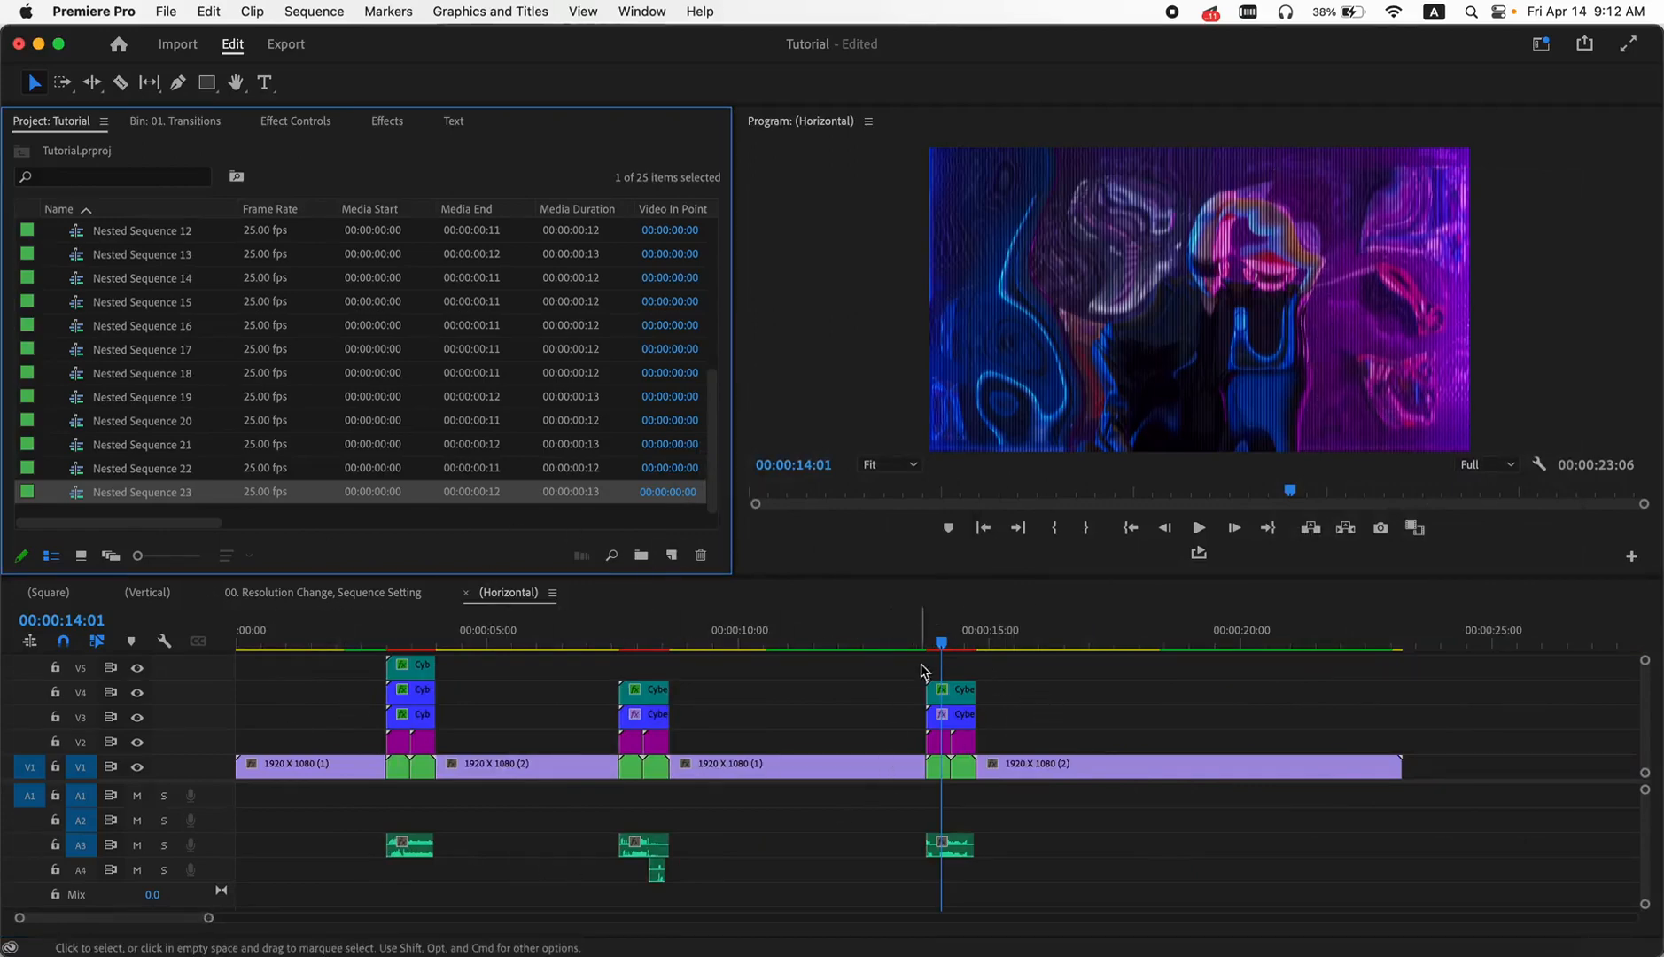
left_click_drag(977, 631, 203, 630)
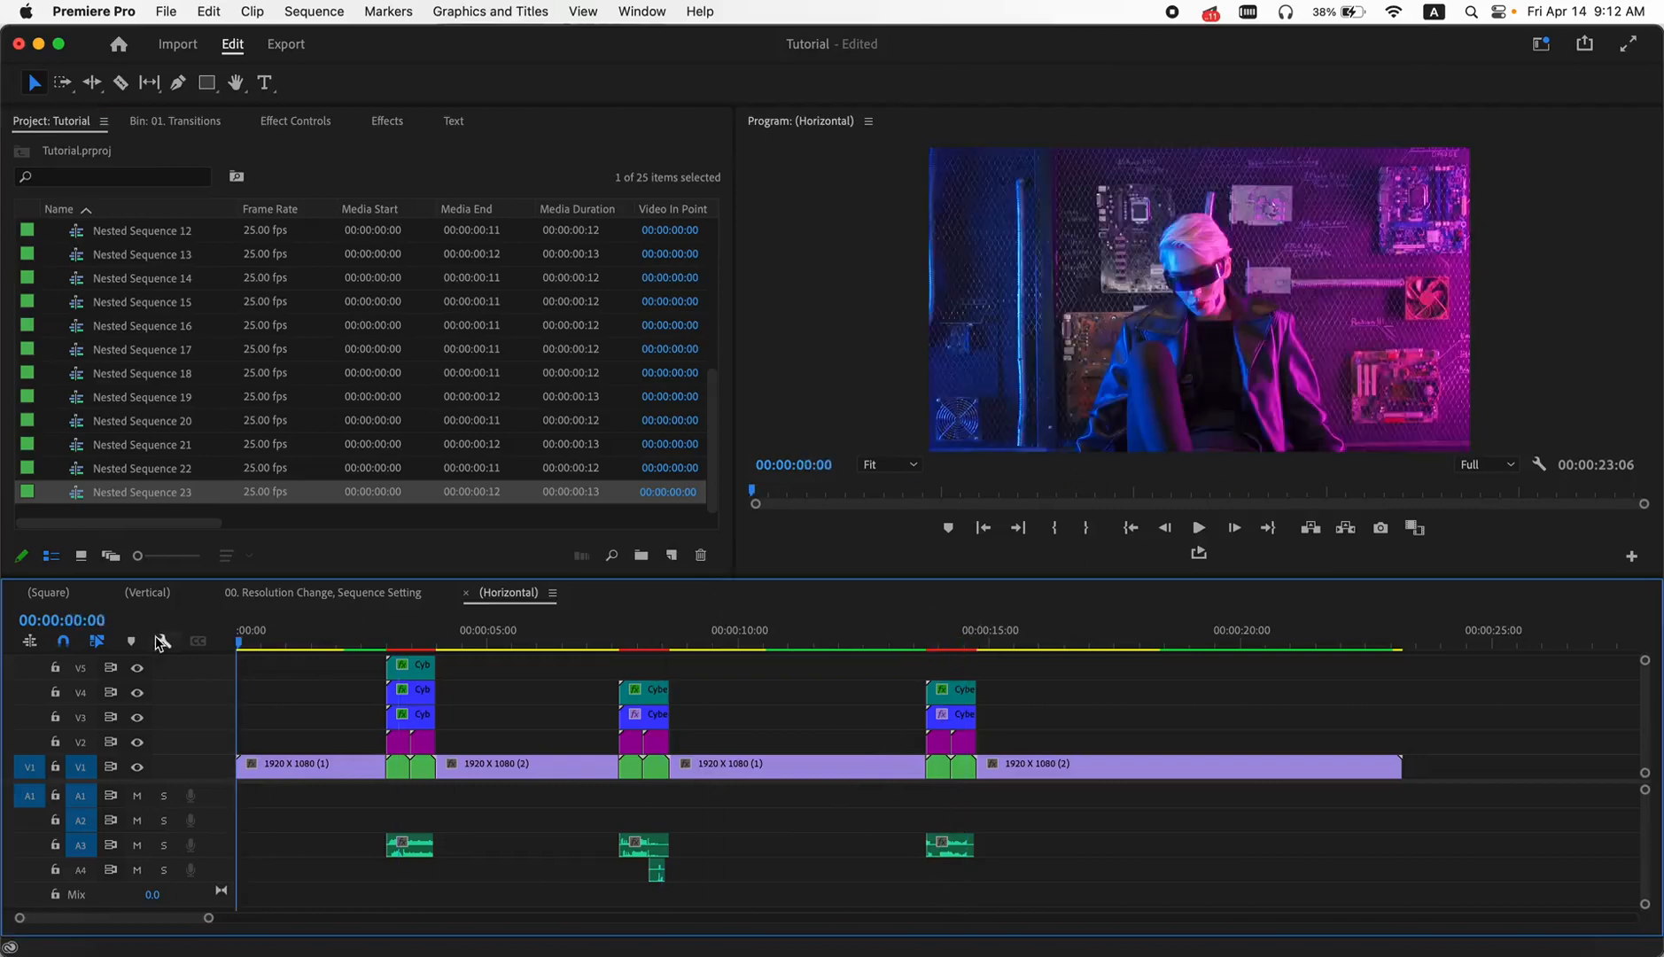
key("i")
left_click_drag(1276, 637, 1400, 642)
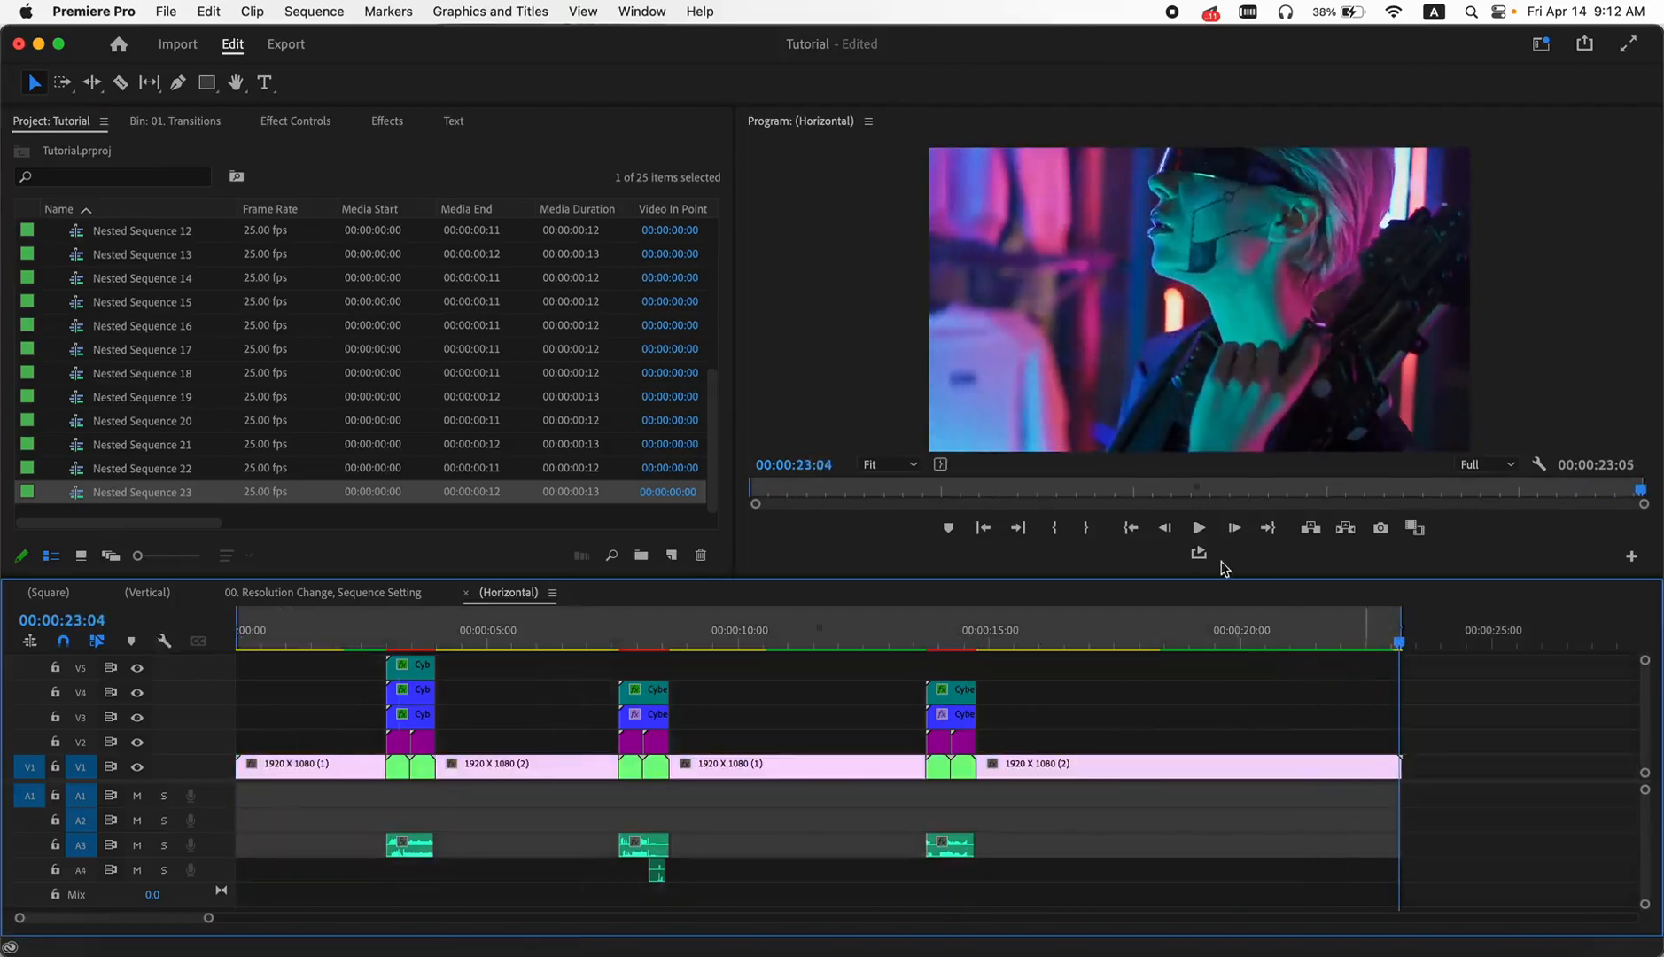
left_click(324, 12)
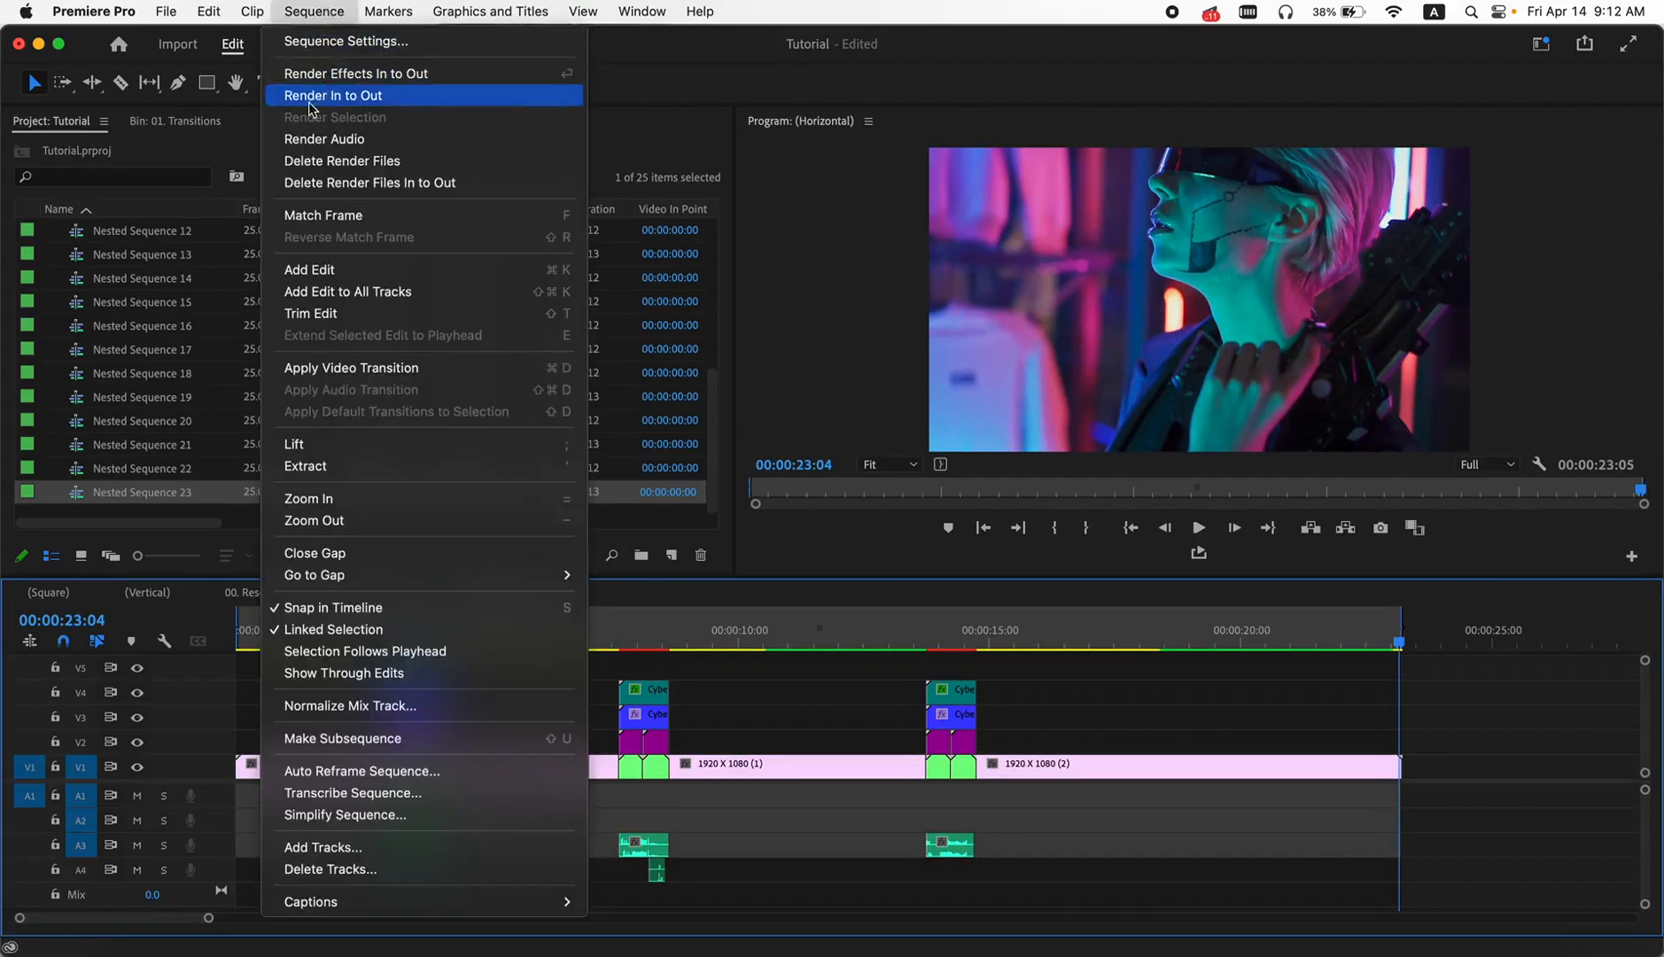
left_click(351, 99)
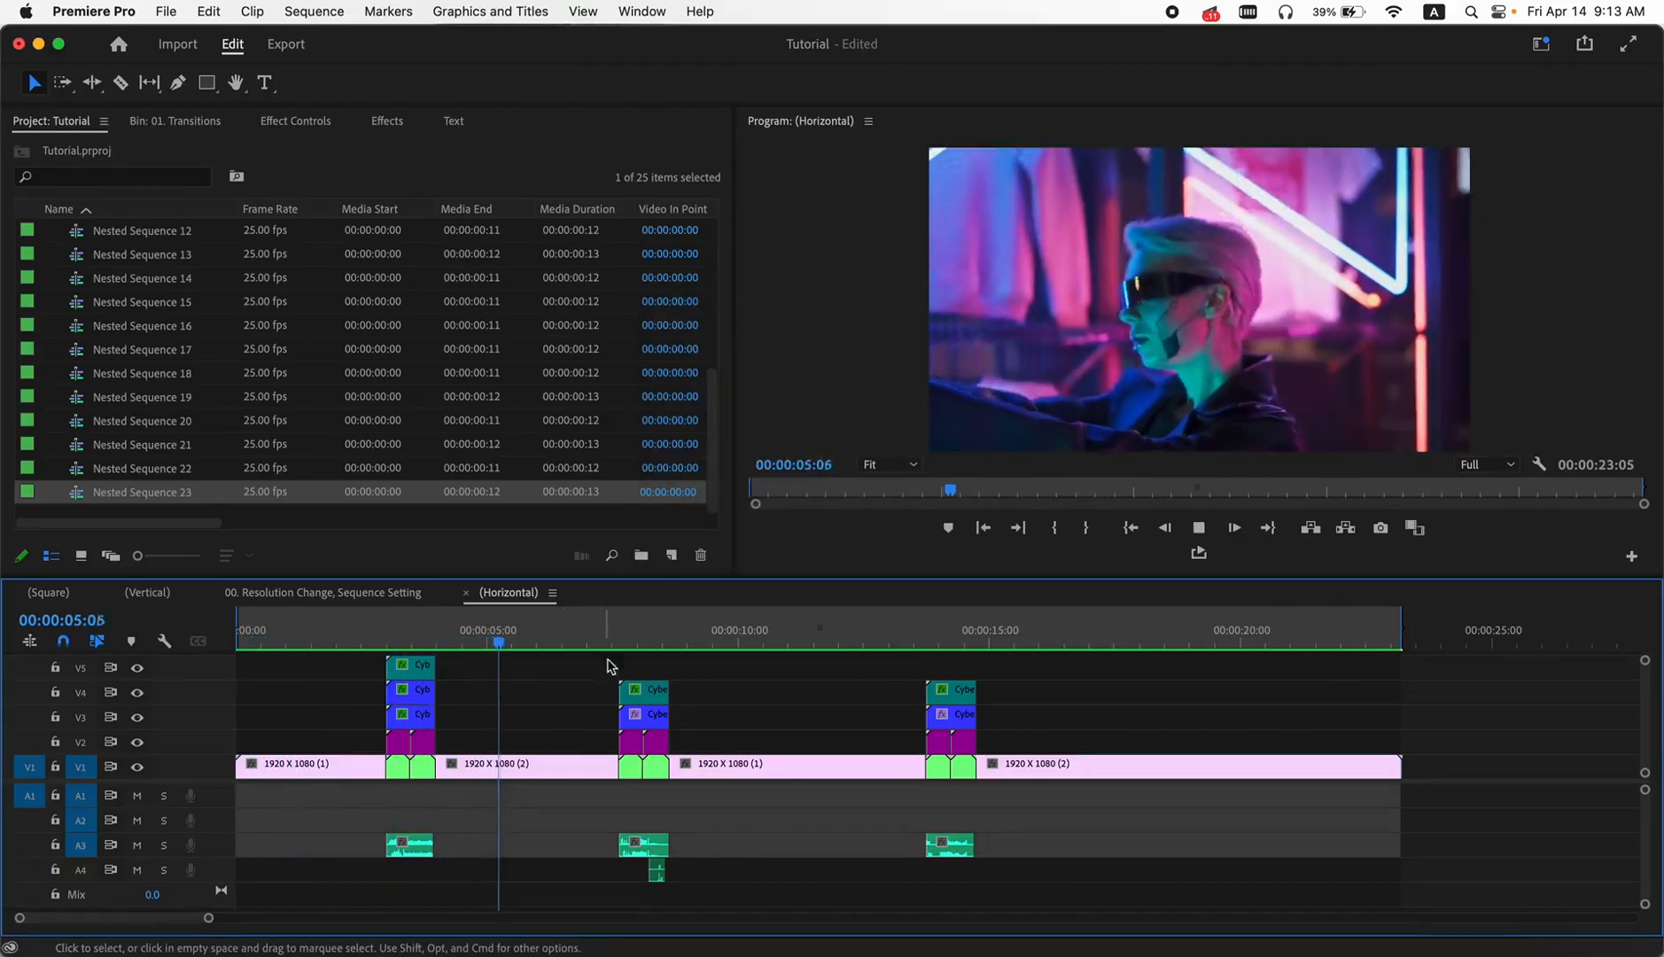
- Play back the second and third transitions of the (Horizontal) sequence to check the rendered glitch effects
left_click(617, 638)
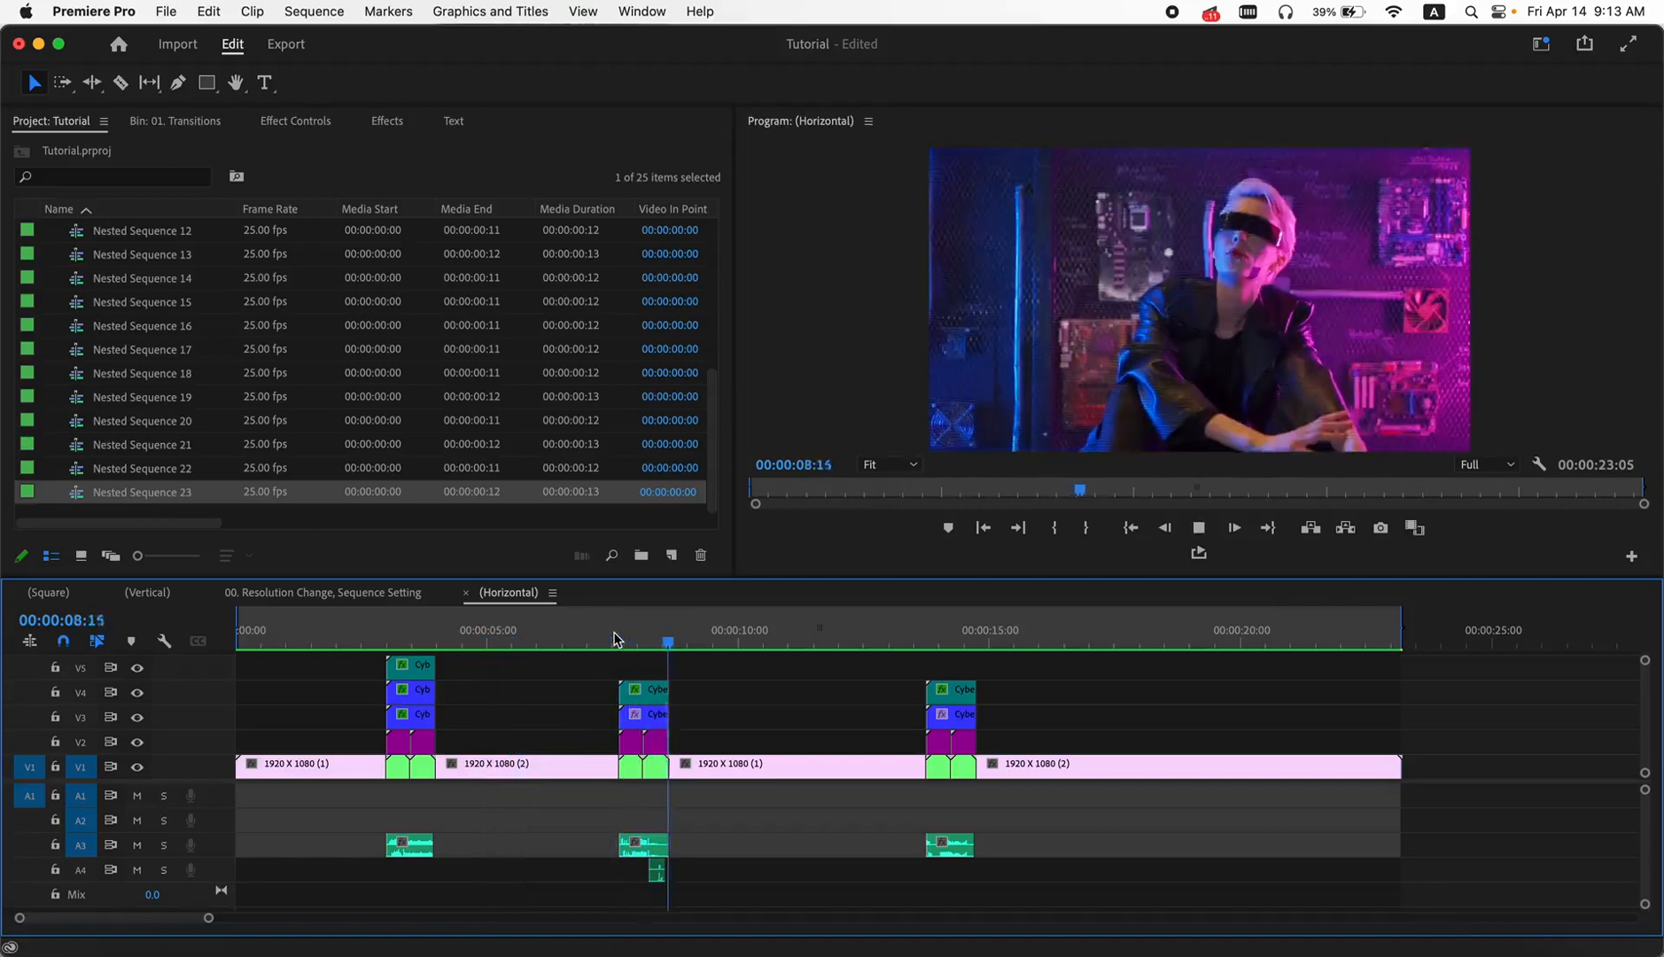
left_click(923, 639)
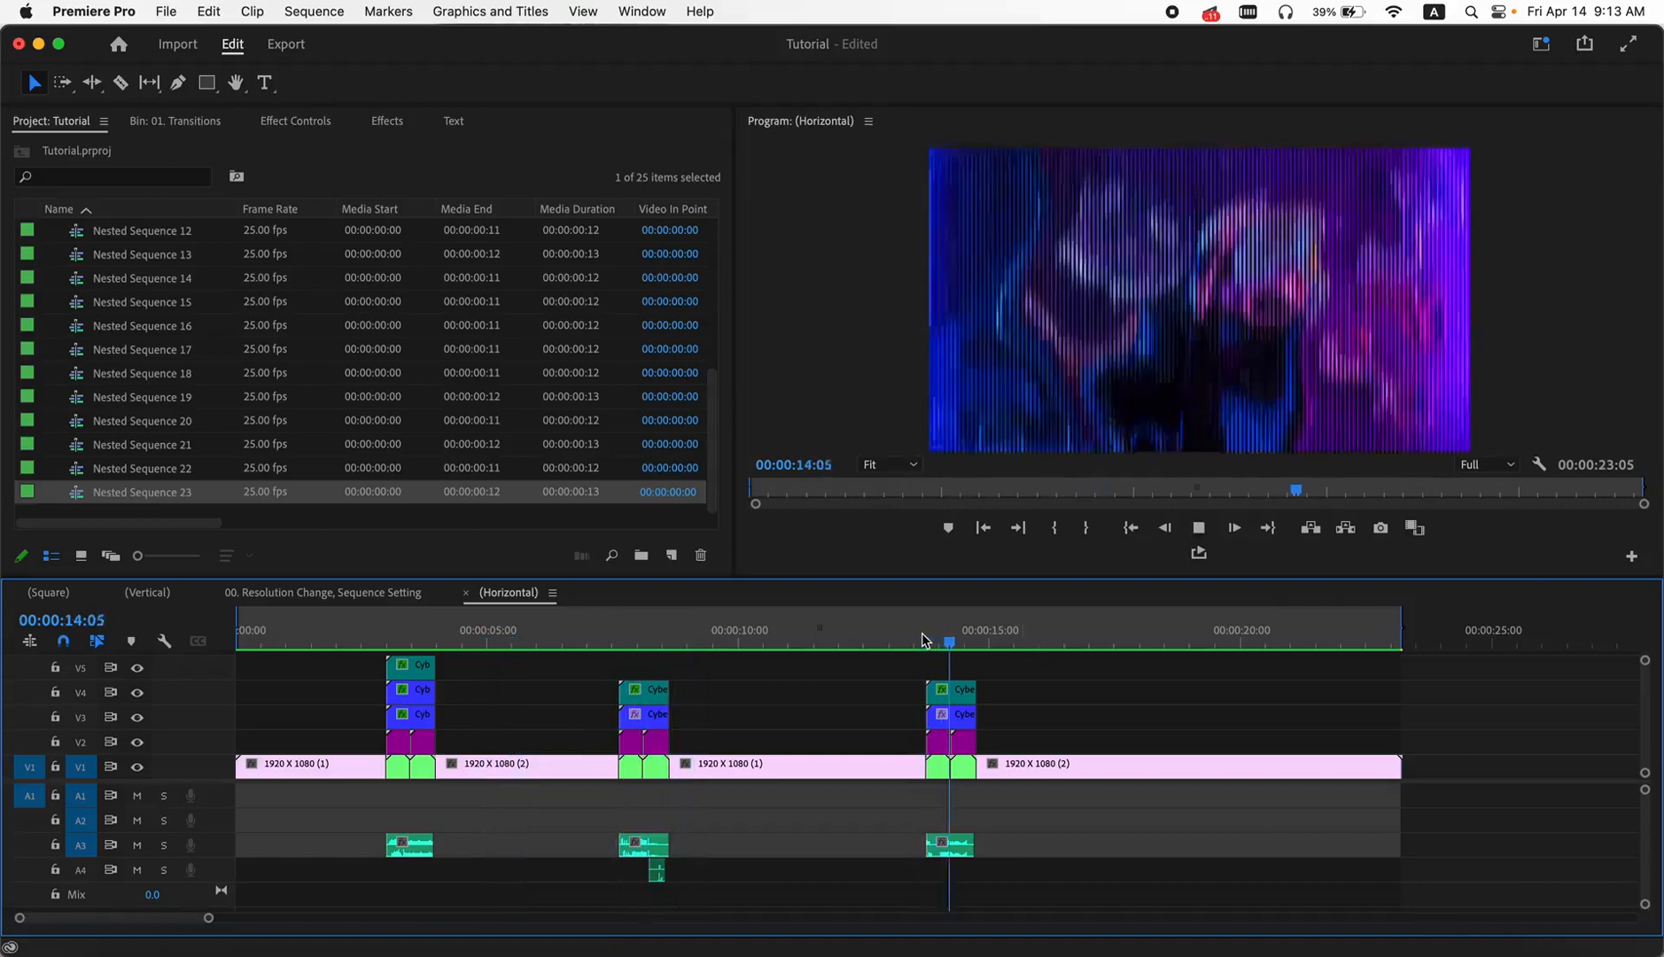
key("space")
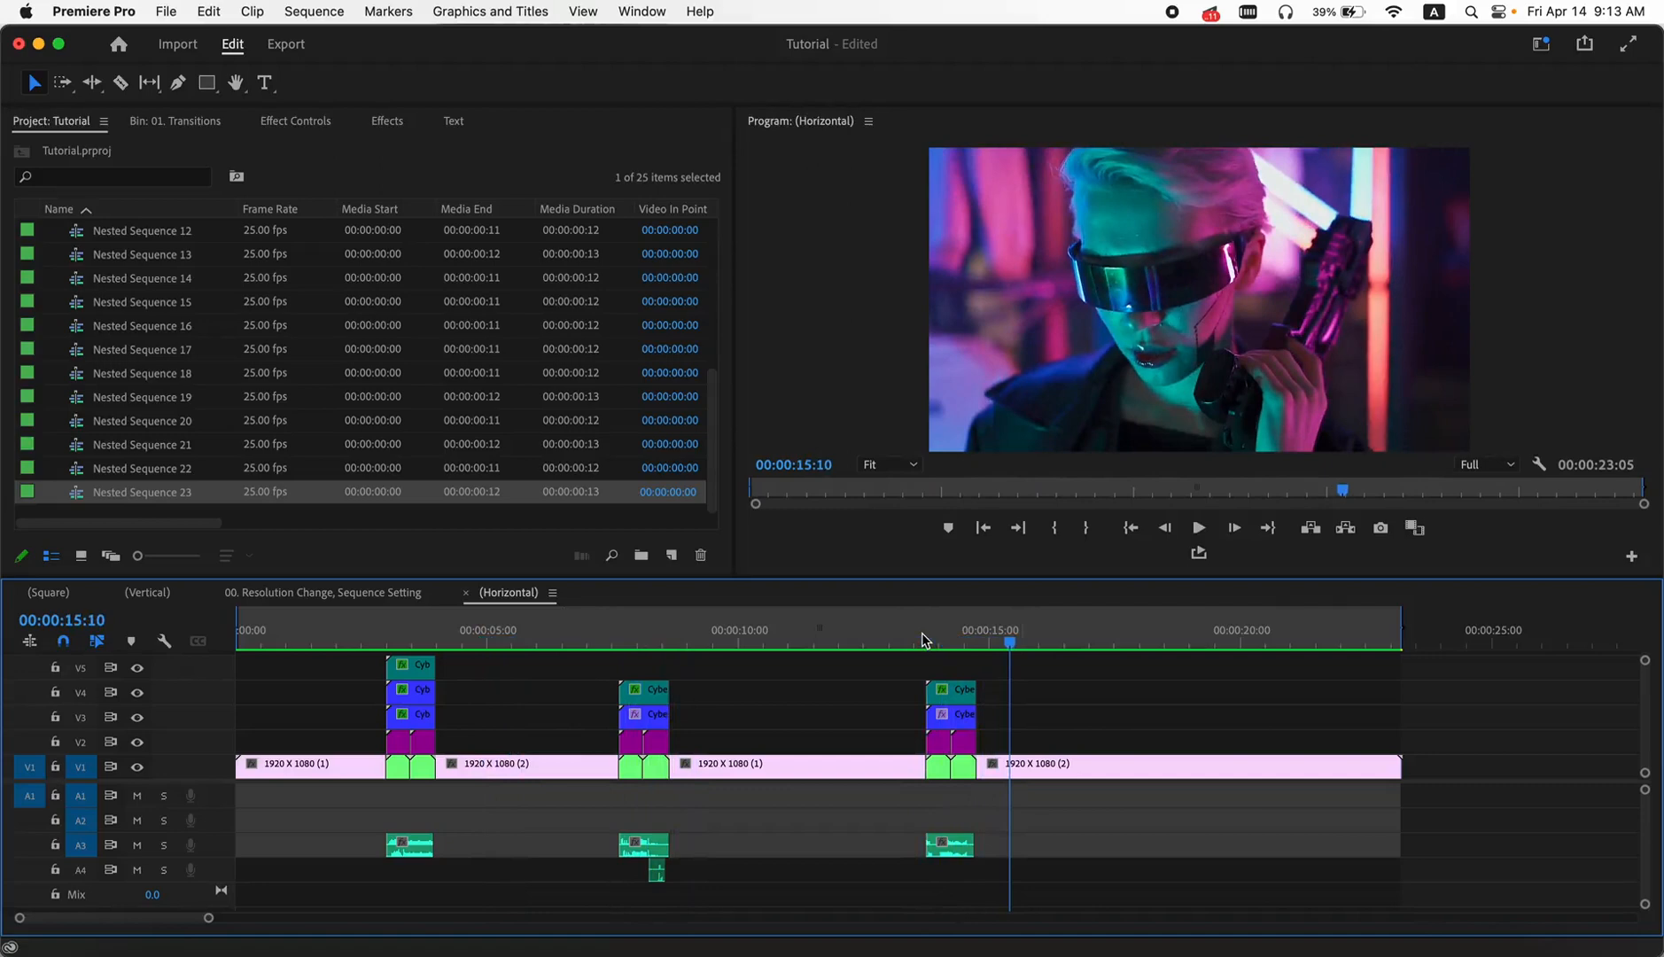
- Collapse the Cyber Glitch Transitions bin in the project
left_click(55, 307)
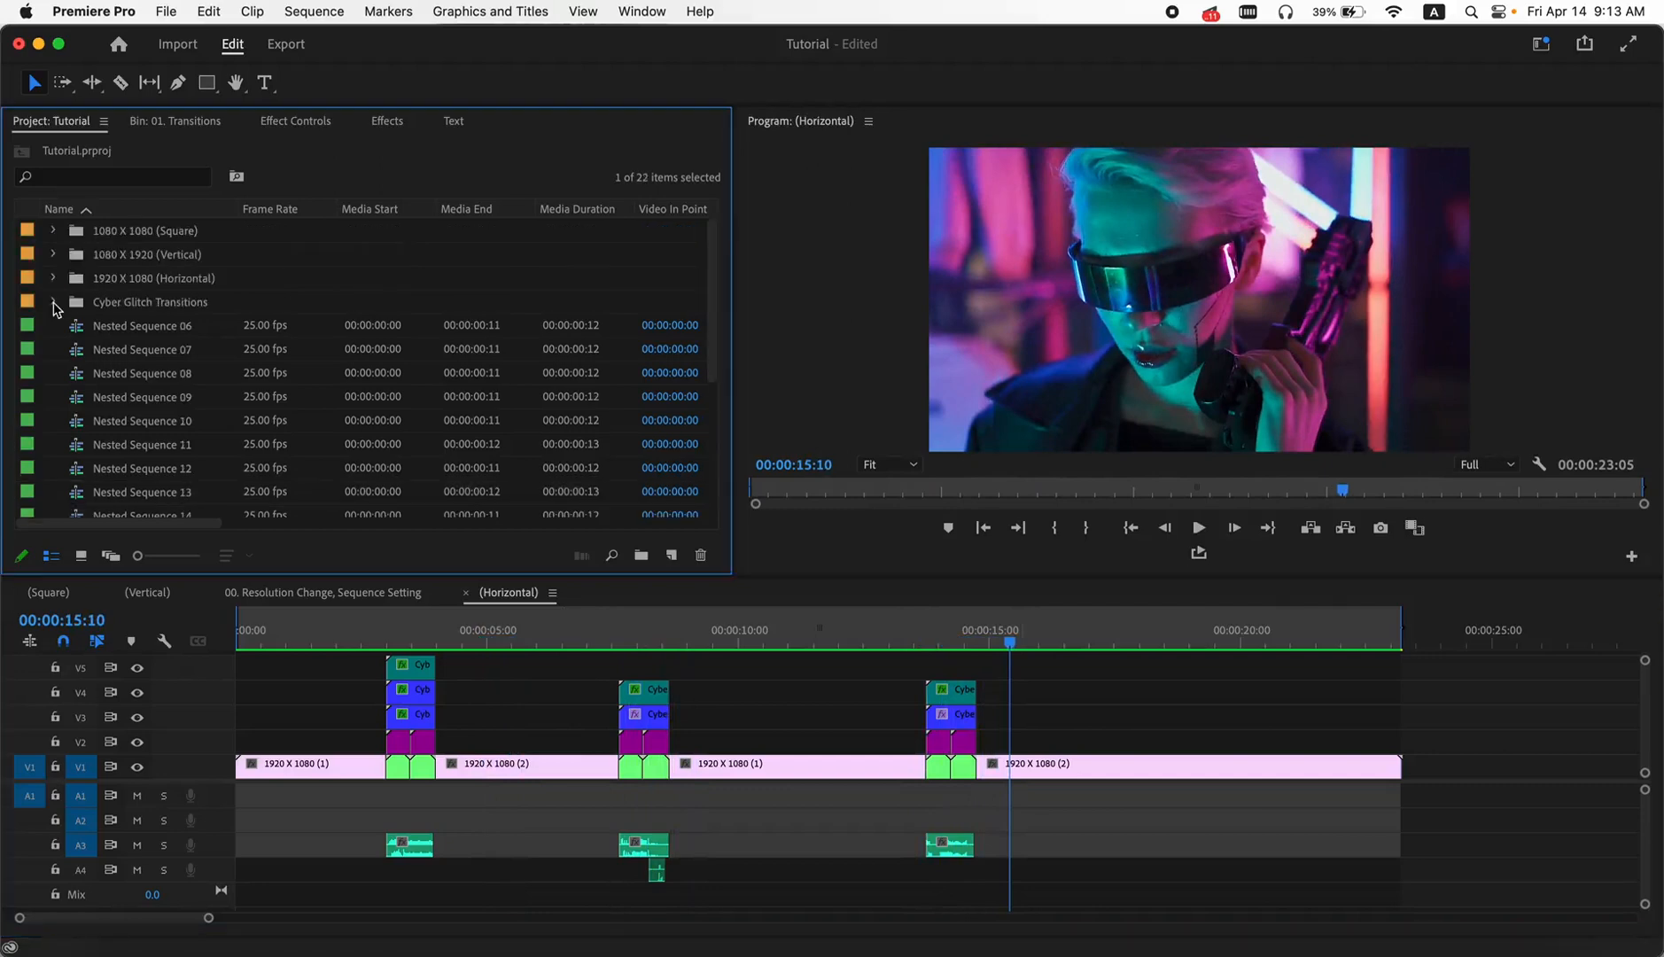